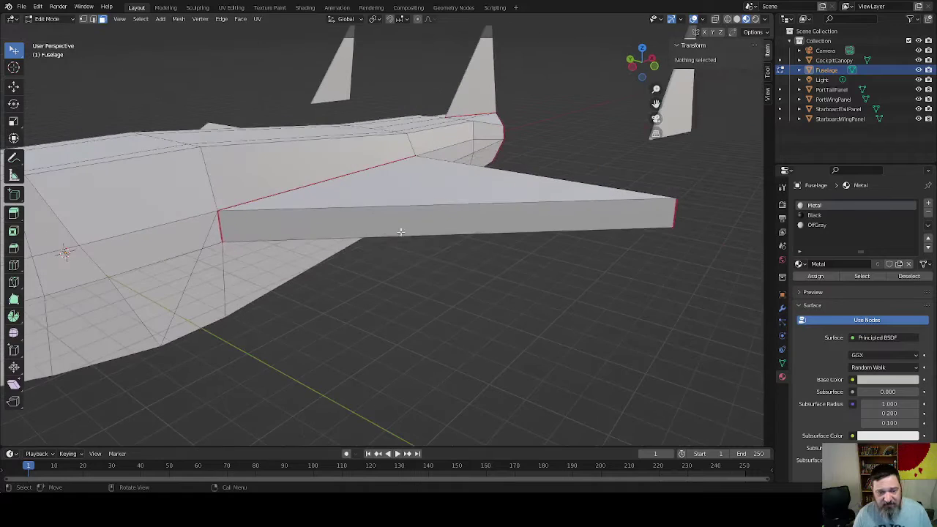
- Add a centred lengthwise loop cut along the leading-edge face of the port wing
left_click(397, 225)
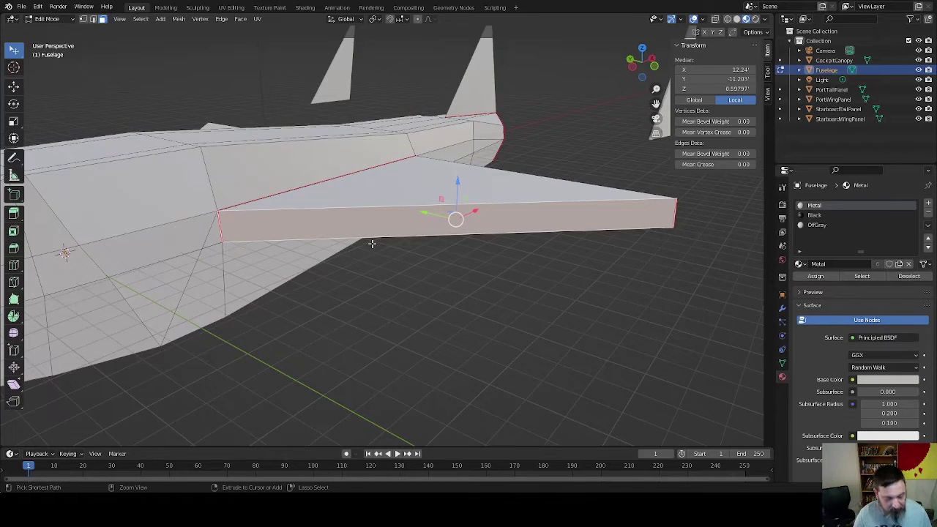
key("ctrl+r")
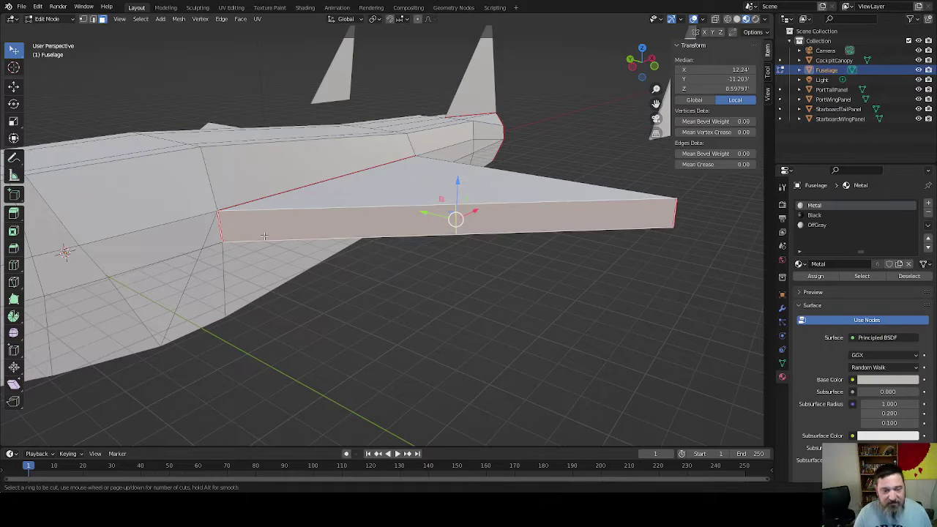
left_click(222, 229)
right_click(221, 229)
- Add a centred lengthwise loop cut along the leading-edge face of the starboard wing
middle_click_drag(205, 284, 340, 267)
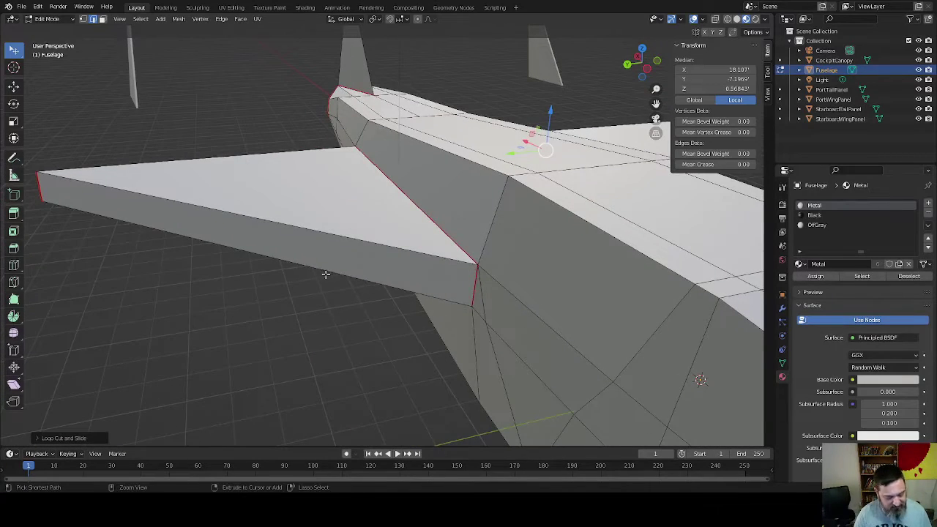
key("ctrl+r")
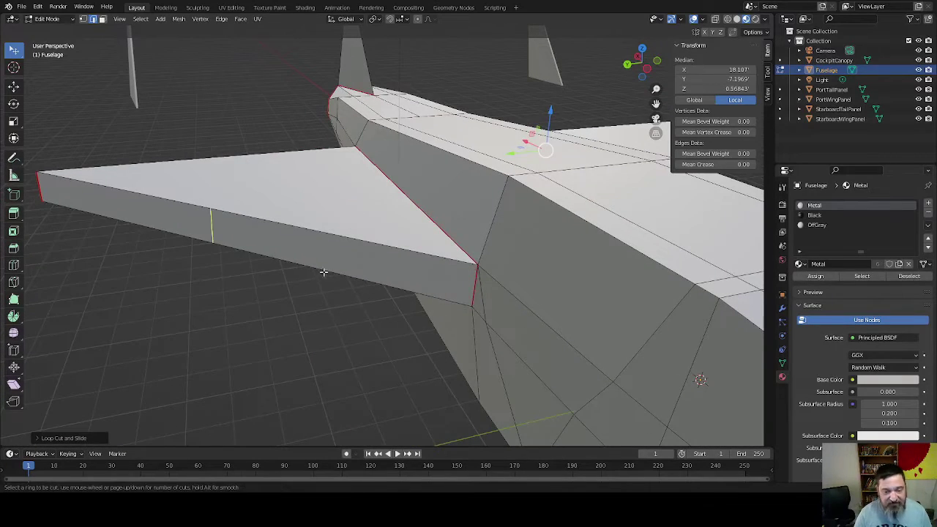
left_click(466, 285)
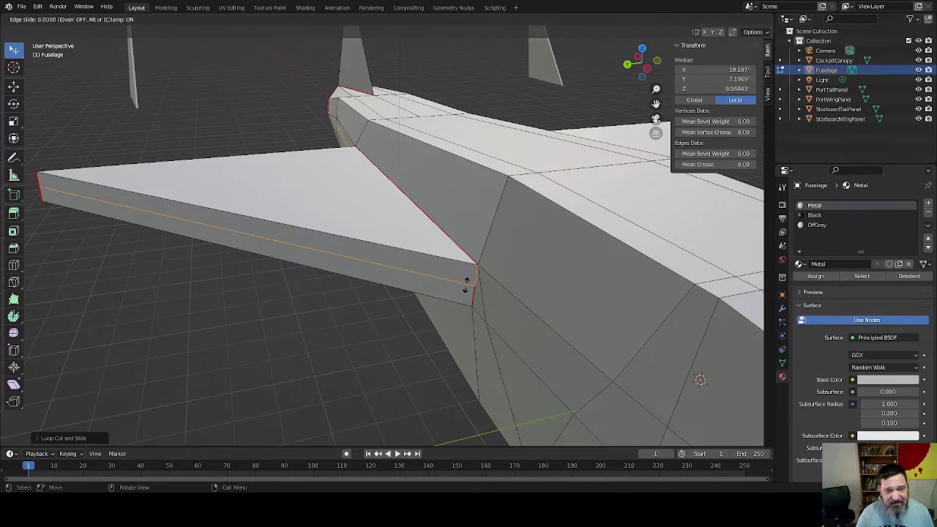
left_click(439, 282)
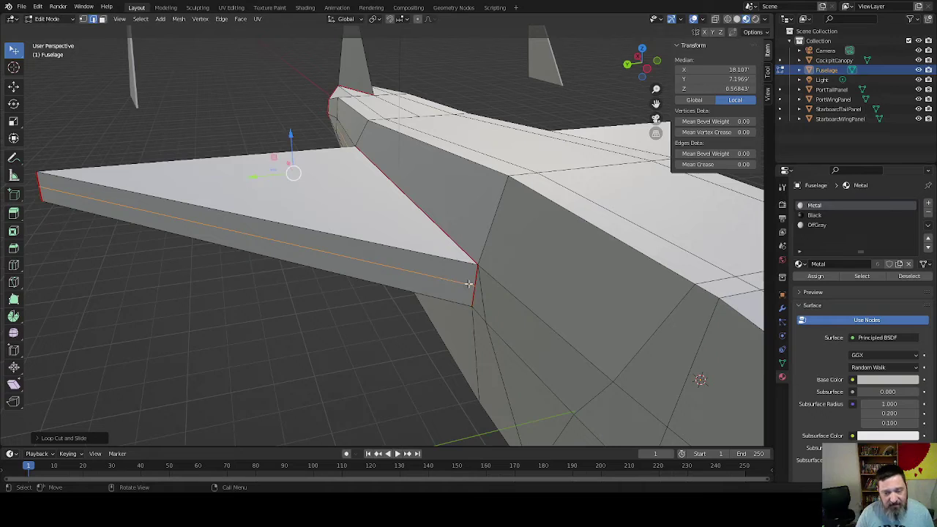
- Raise the middle and lower trailing-edge root vertices of both wings together to a median Z of about 0.65 ft
mouse_move(460, 307)
middle_mouse_down()
mouse_move(432, 311)
mouse_move(451, 312)
middle_mouse_up()
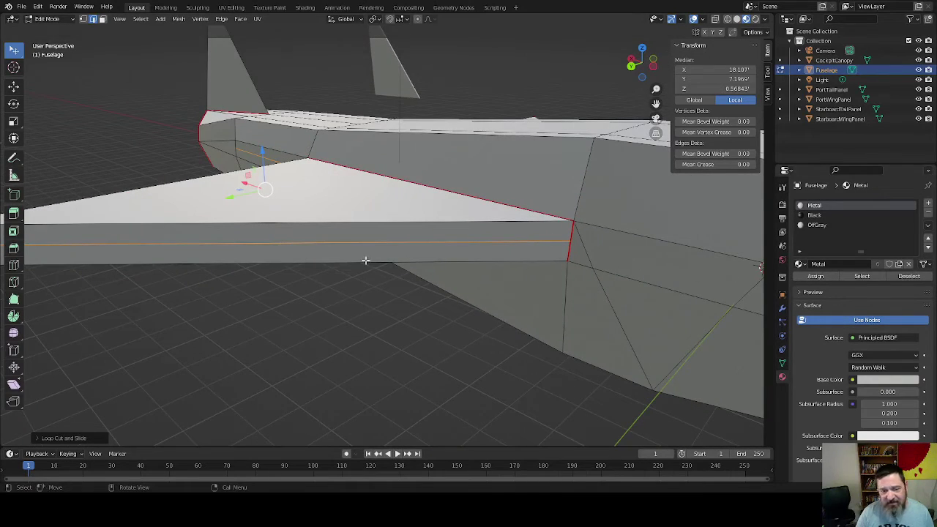
mouse_move(366, 262)
middle_mouse_down()
mouse_move(498, 253)
mouse_move(468, 267)
mouse_move(491, 275)
mouse_move(376, 265)
middle_mouse_up()
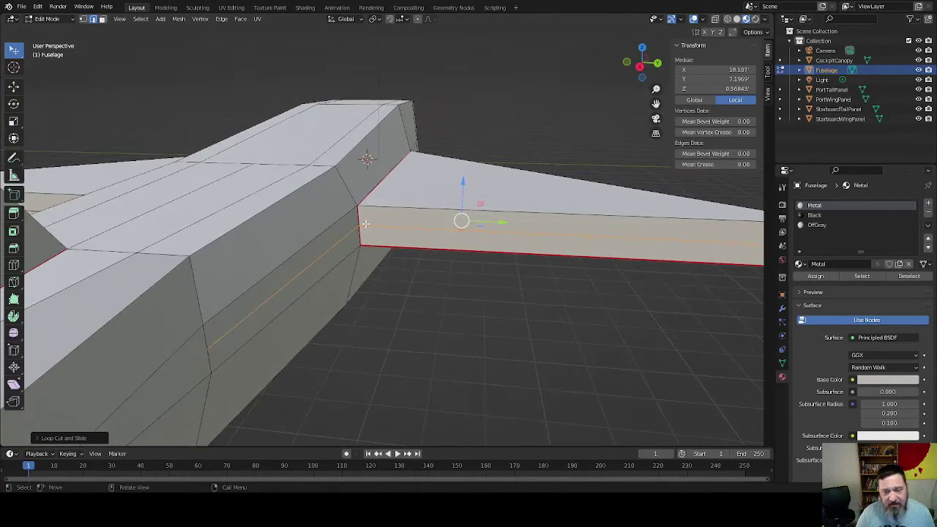
key("1")
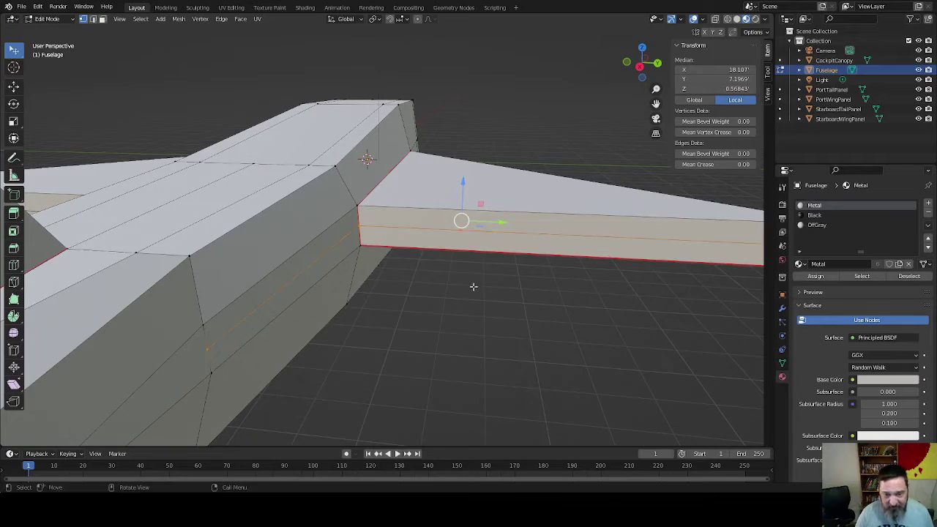
middle_click_drag(469, 284, 215, 211)
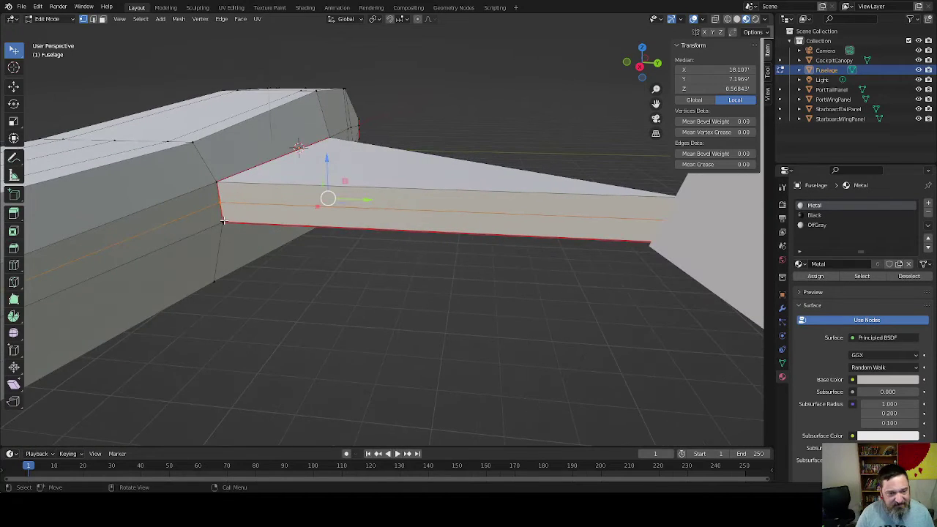
left_click(223, 204)
left_click(223, 222, "shift")
middle_click_drag(217, 252, 338, 247)
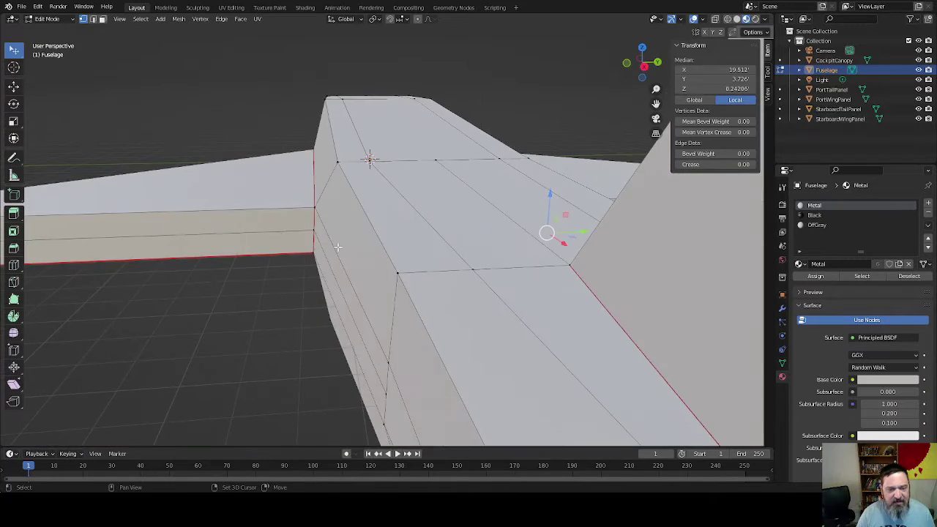
left_click(304, 231, "shift")
left_click(310, 254, "shift")
middle_click_drag(455, 262, 490, 249)
left_click_drag(504, 159, 503, 144)
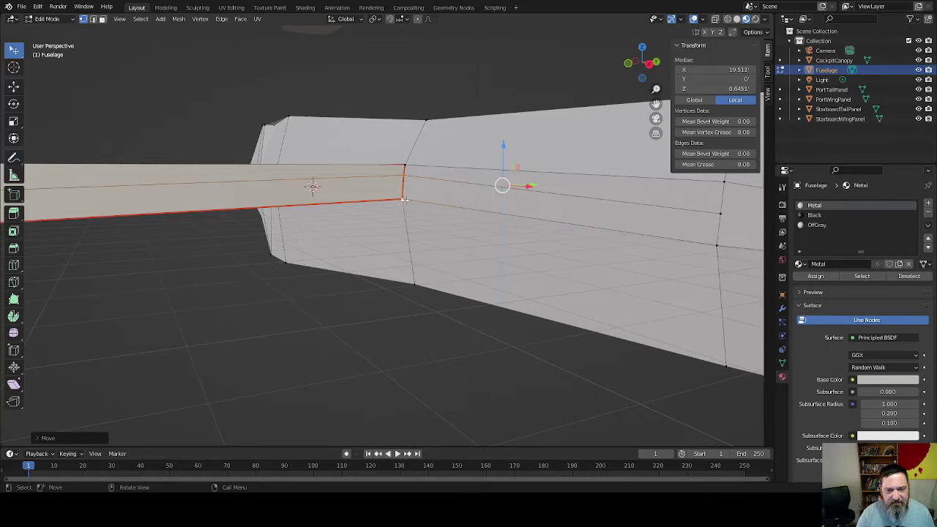
- Raise only the lowest trailing-edge root vertices of both wings to about Z 0.69 ft, thinning the wing roots
left_click(402, 199)
middle_click_drag(402, 198, 443, 221)
left_click(361, 214, "shift")
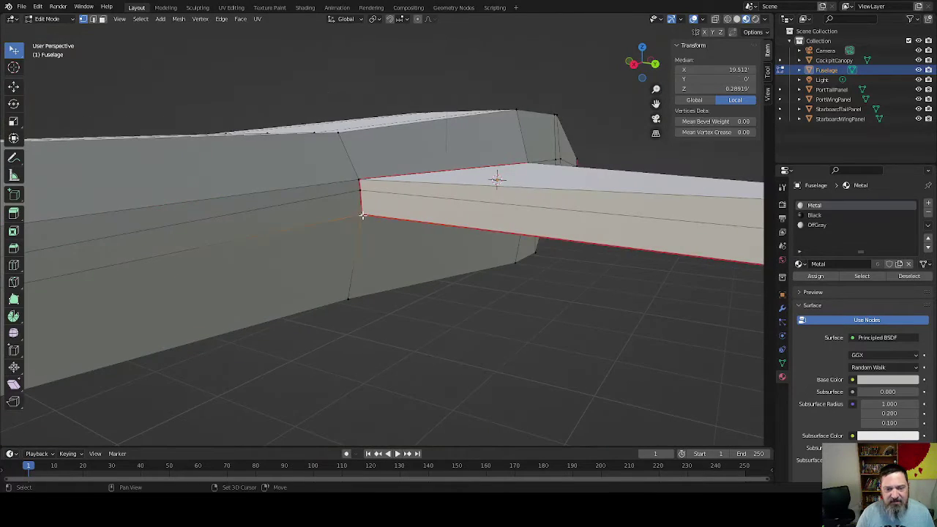
left_click_drag(270, 169, 276, 152)
- Raise the starboard wingtip's middle and lower trailing vertices to a median Z of about 0.6 ft, and the lower one to about 0.91 ft
middle_click_drag(505, 265, 535, 267)
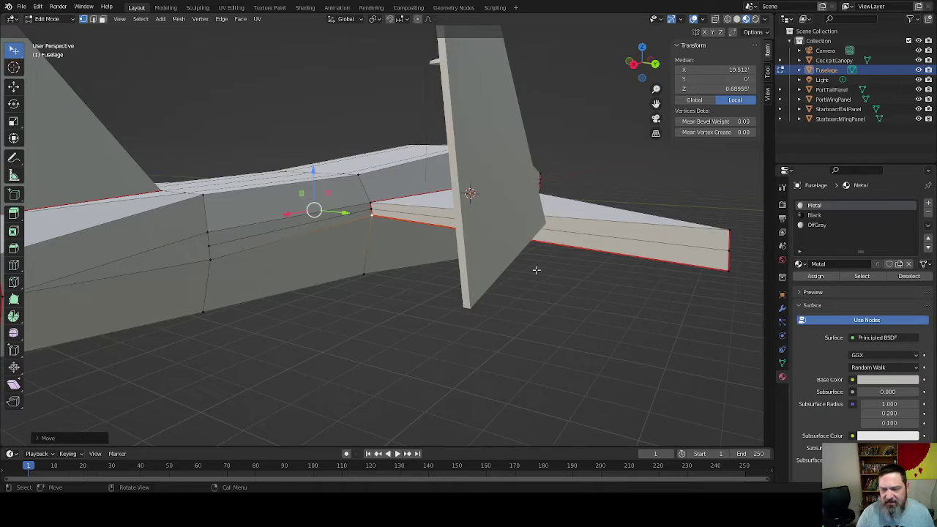
left_click(728, 268, "alt")
key("KP_Decimal")
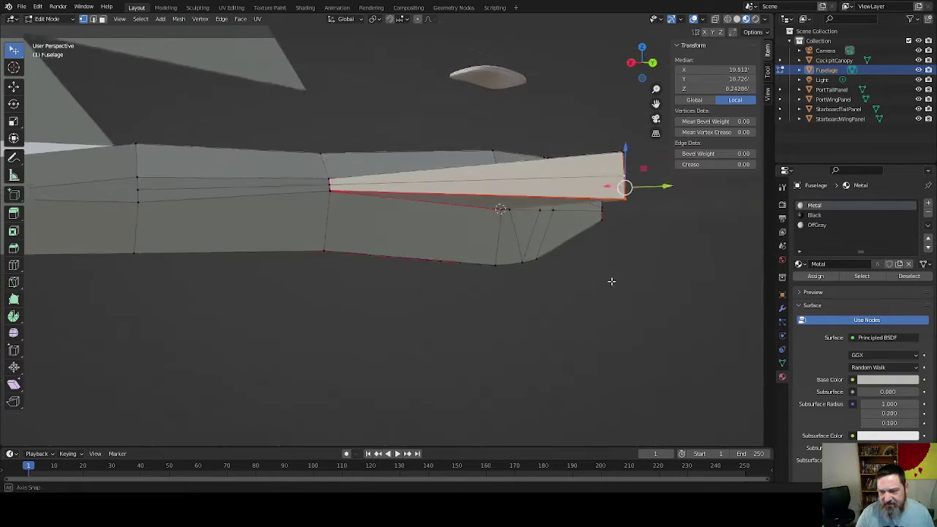
left_click_drag(596, 183, 595, 215)
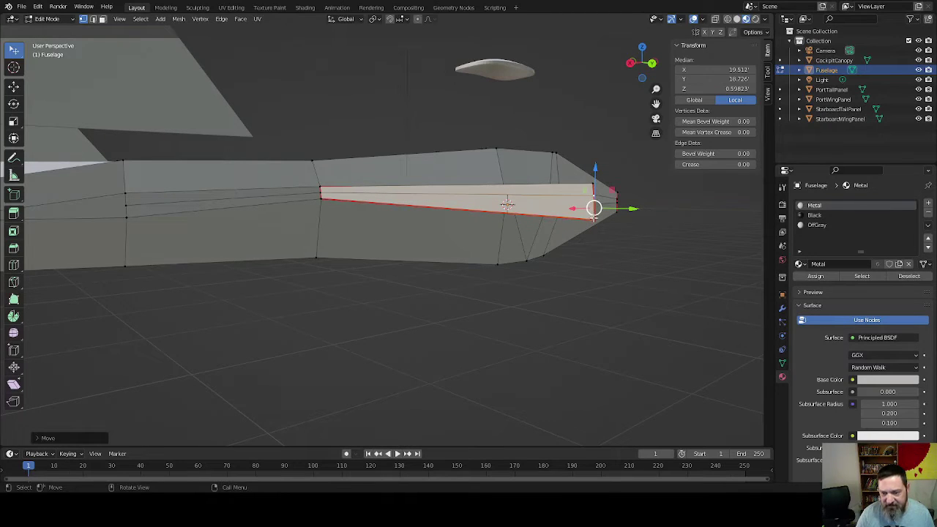
left_click(593, 219)
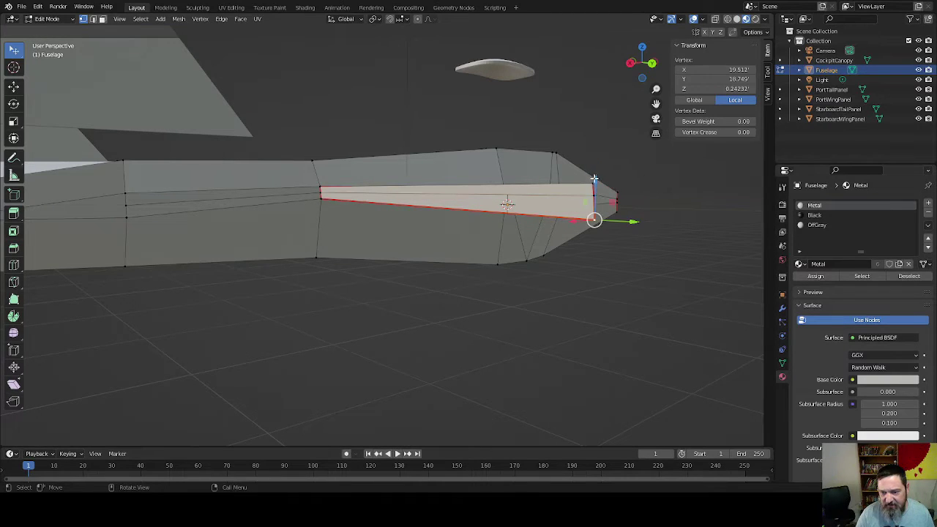
left_click_drag(595, 180, 596, 158)
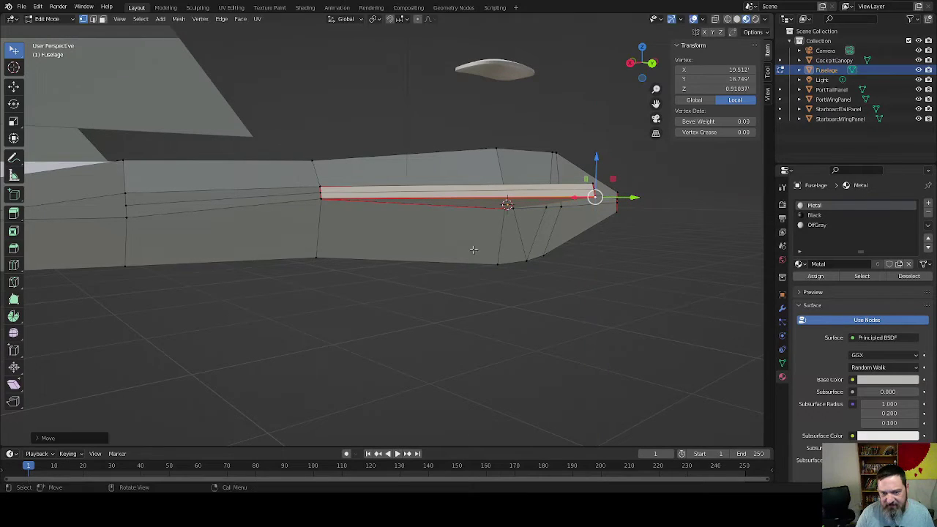
- Raise the port wingtip's middle and lower trailing vertices, bringing the lower one to about Z 0.71 ft
middle_click_drag(473, 246, 136, 196)
left_click(129, 196)
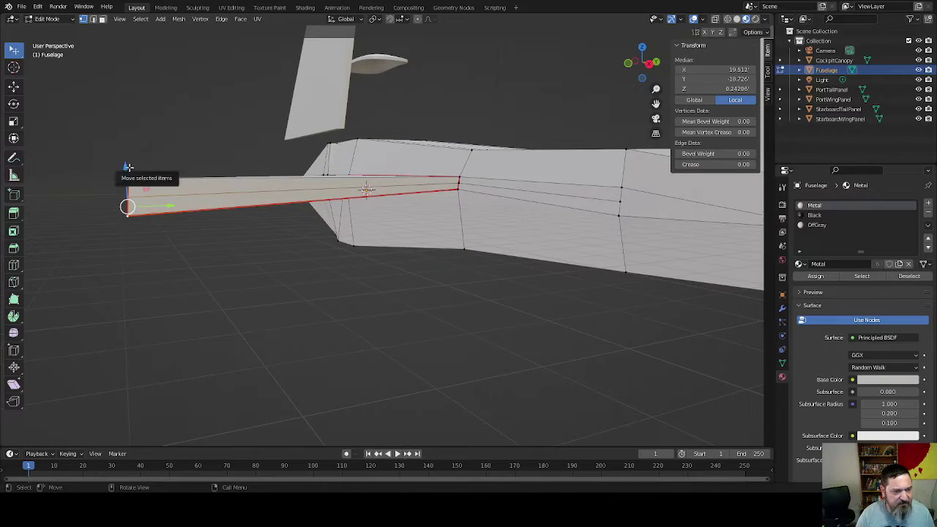
left_click_drag(126, 167, 130, 155)
left_click(125, 199)
middle_click_drag(299, 233, 257, 256)
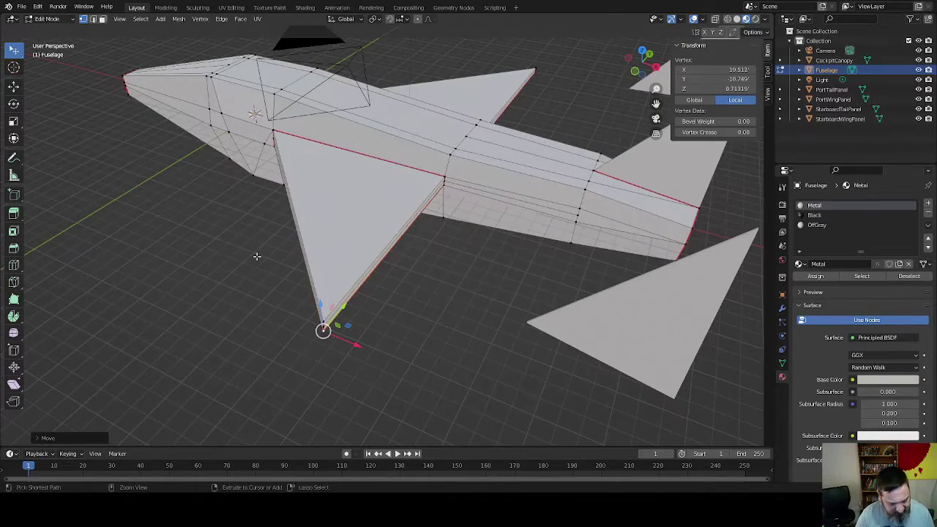
key("ctrl+r")
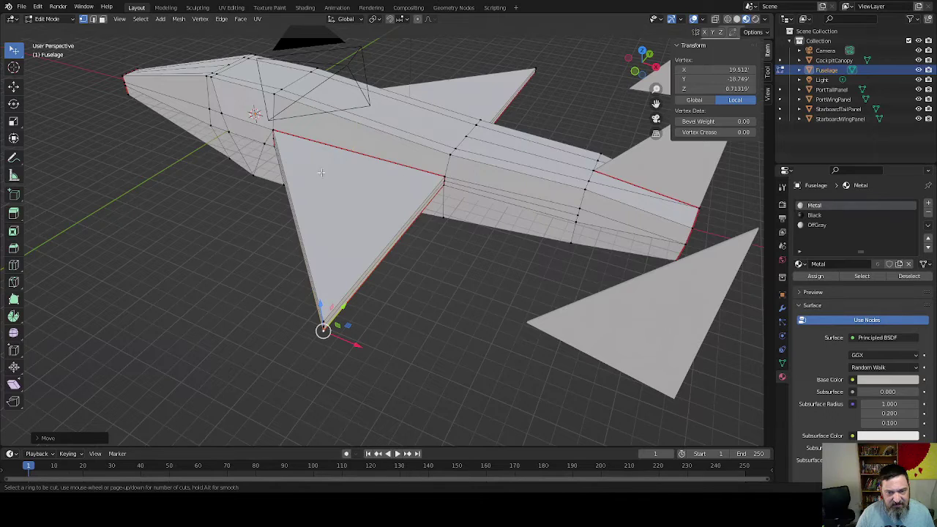
key("Escape")
- Clear the selection, select the port wing's upper face and extrude it in place with no offset
key("alt+a")
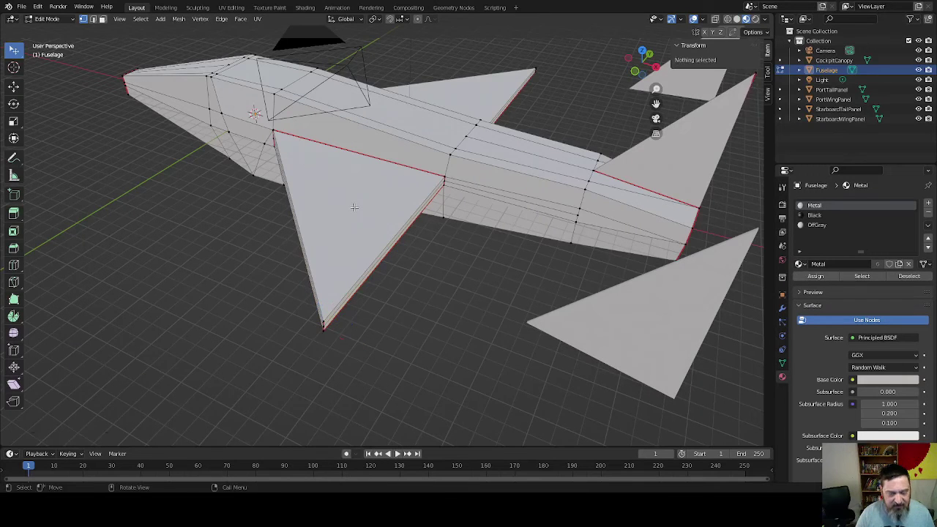
middle_click_drag(480, 227, 504, 242)
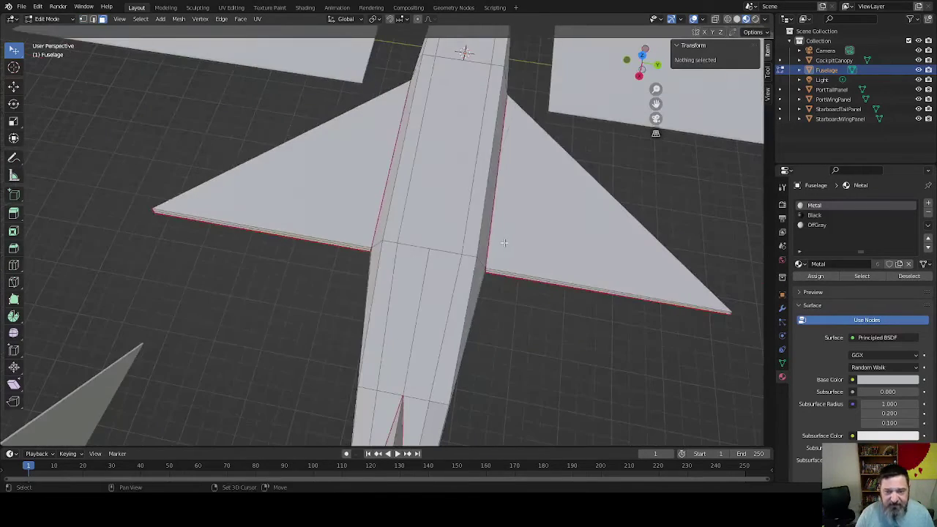
key("l")
mouse_move(268, 253)
middle_mouse_down()
mouse_move(277, 278)
mouse_move(282, 241)
middle_mouse_up()
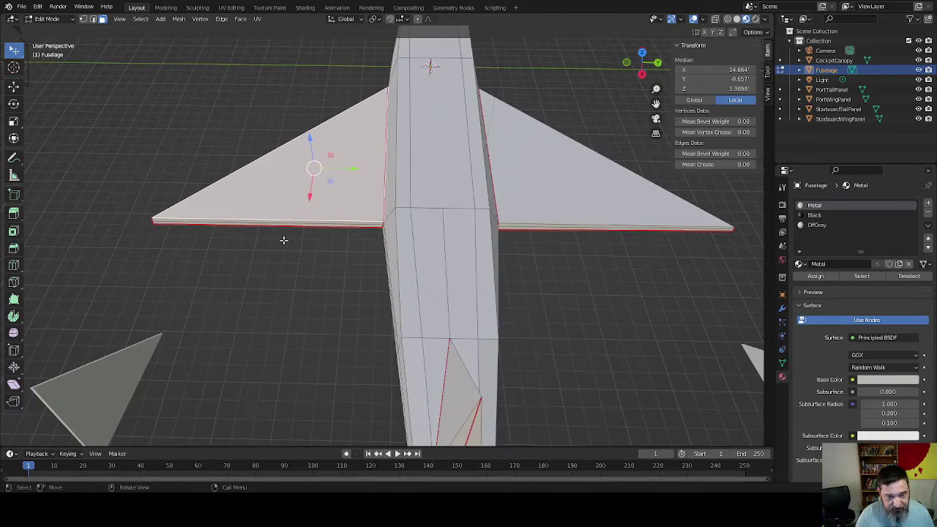
key("e")
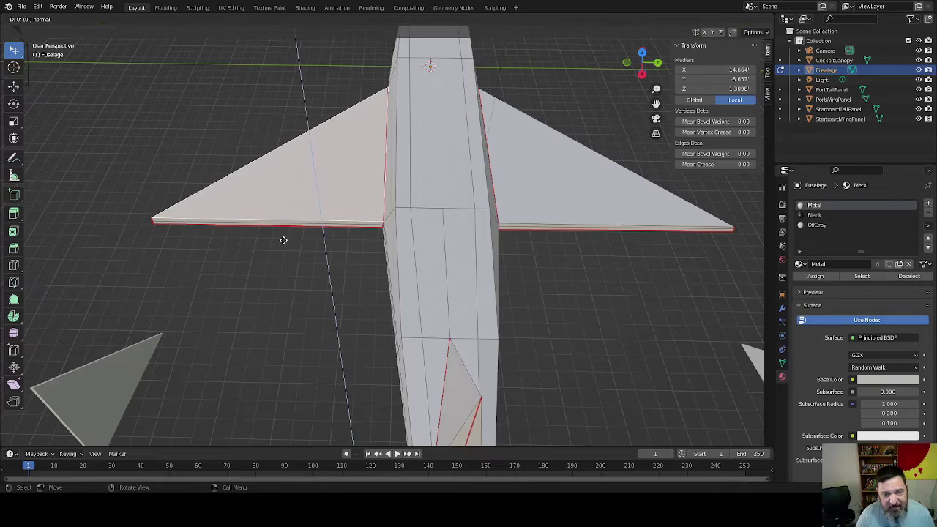
left_click(283, 240)
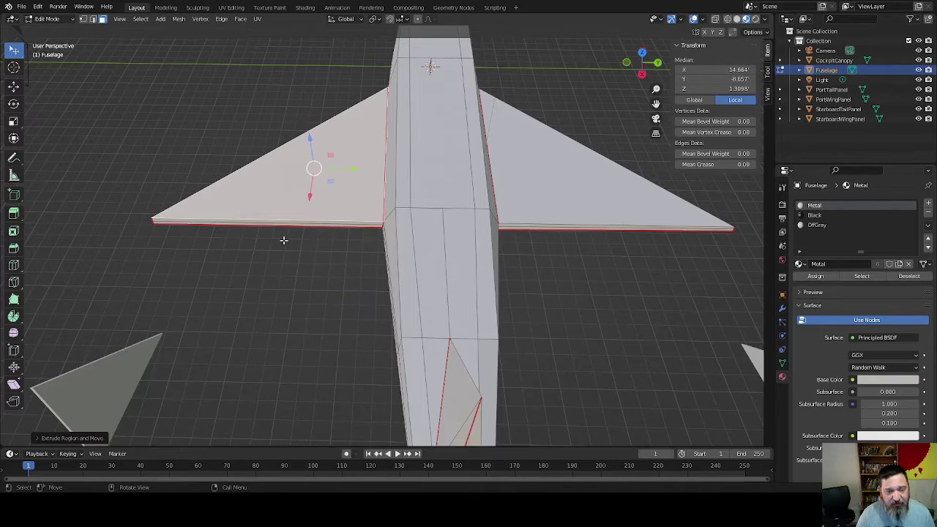
key("s")
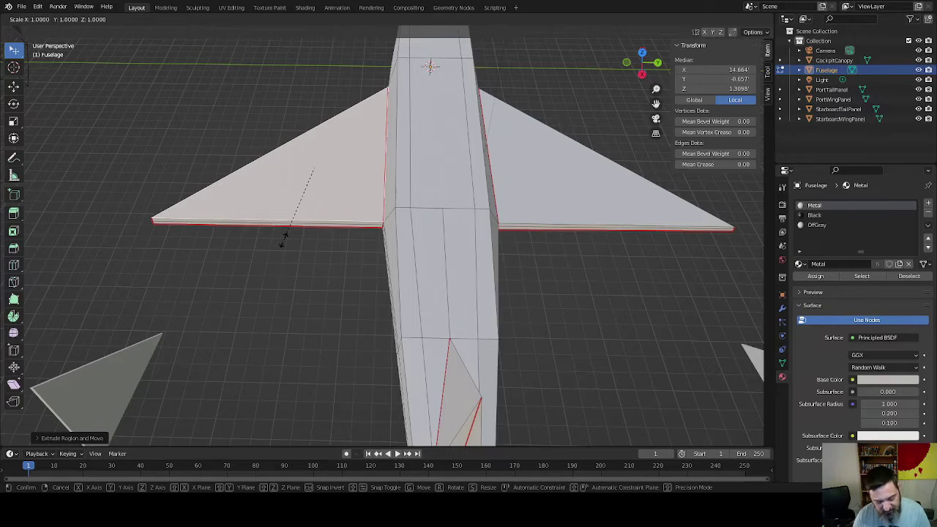
type("2")
key("minus")
key("Escape")
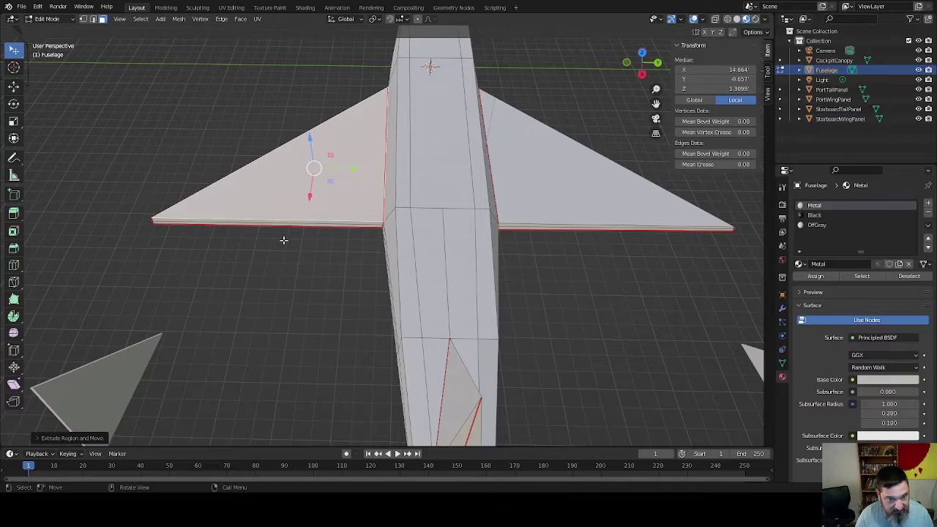
- Scale the port wing's extruded upper face down to about 0.9 to form an inset border
key("s")
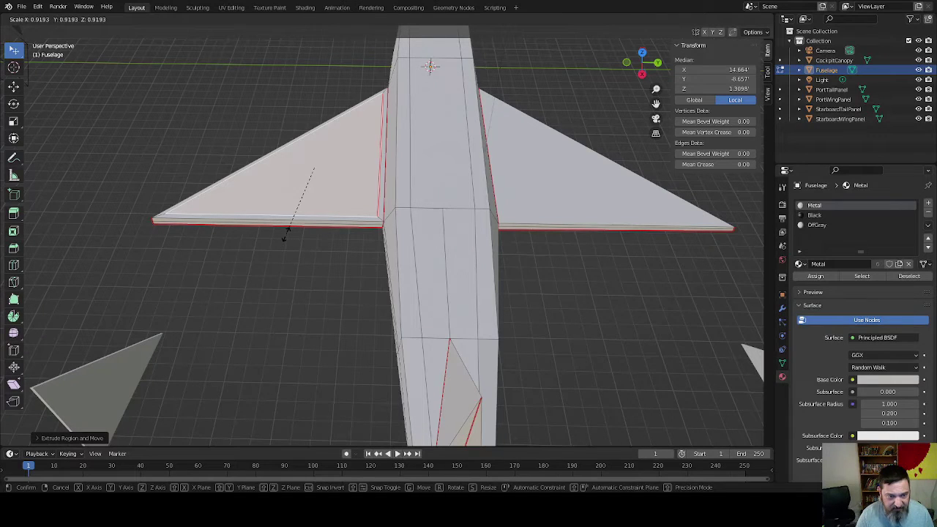
left_click(286, 233)
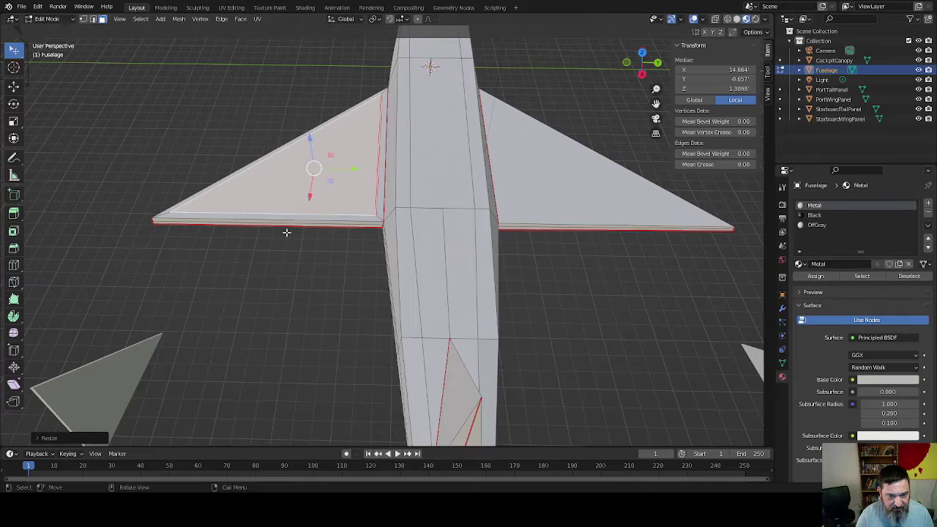
- Extrude the starboard wing's upper face in place and scale it down to about 0.88 to form an inset border
middle_click_drag(207, 263, 345, 250)
left_click(460, 191)
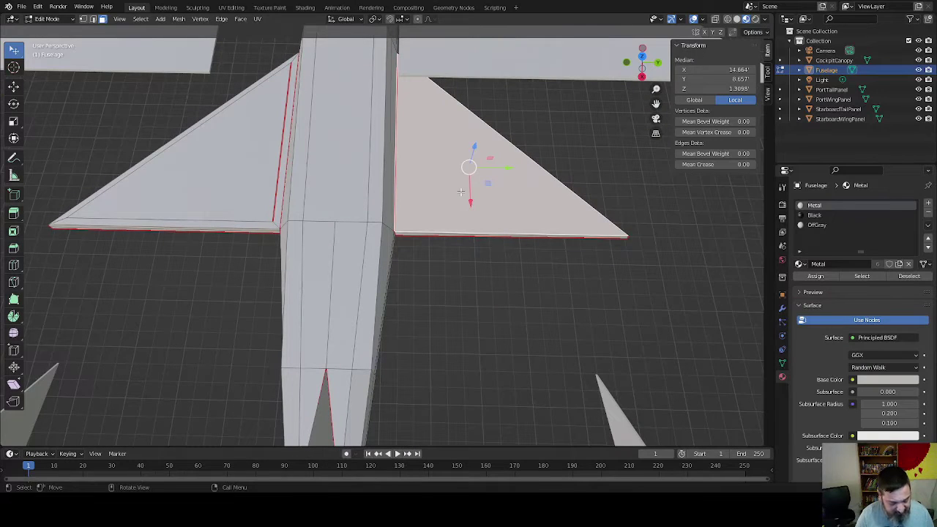
key("e")
right_click(460, 192)
key("s")
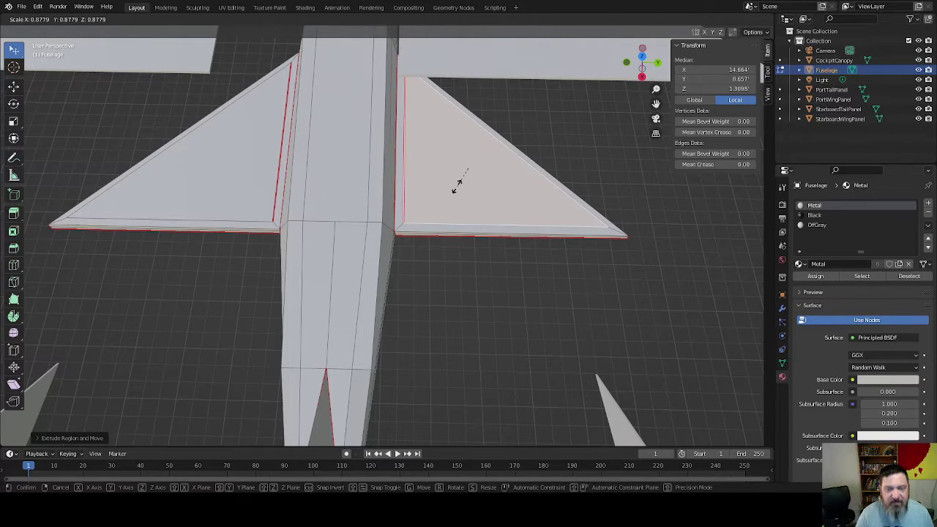
left_click(458, 183)
key("KP_7")
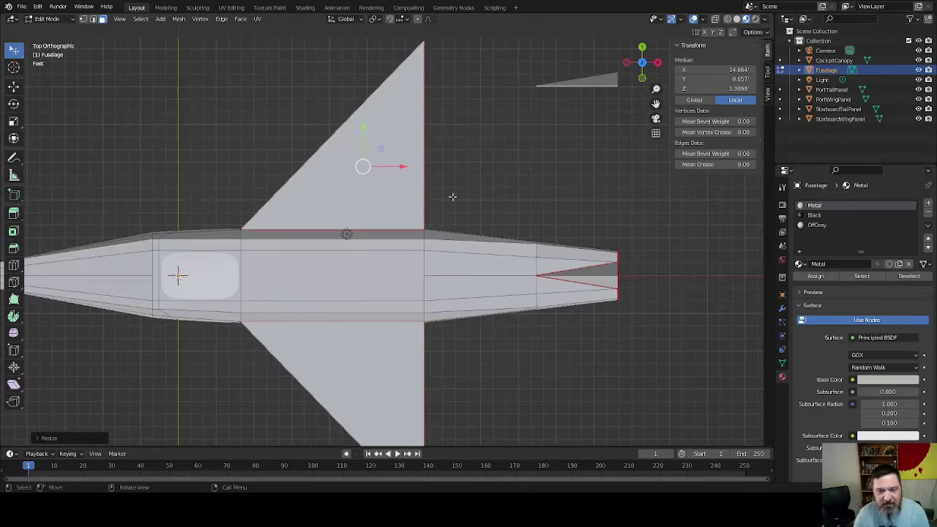
scroll(434, 219, "up", 2)
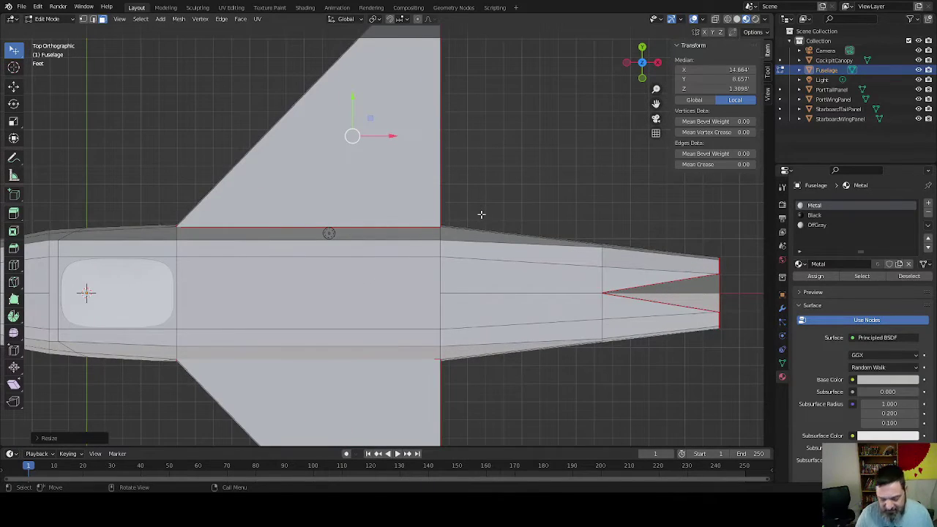
middle_click_drag(462, 223, 448, 157)
scroll(447, 156, "down", 2)
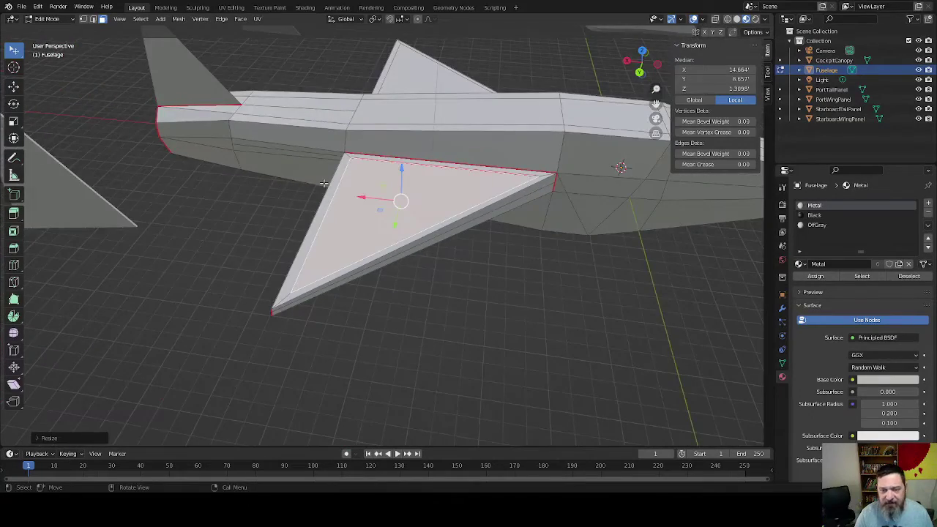
- Examine the inset borders on both fuselage wings from several angles, checking the trailing-edge strips and the inner upper faces
middle_click_drag(324, 183, 446, 204)
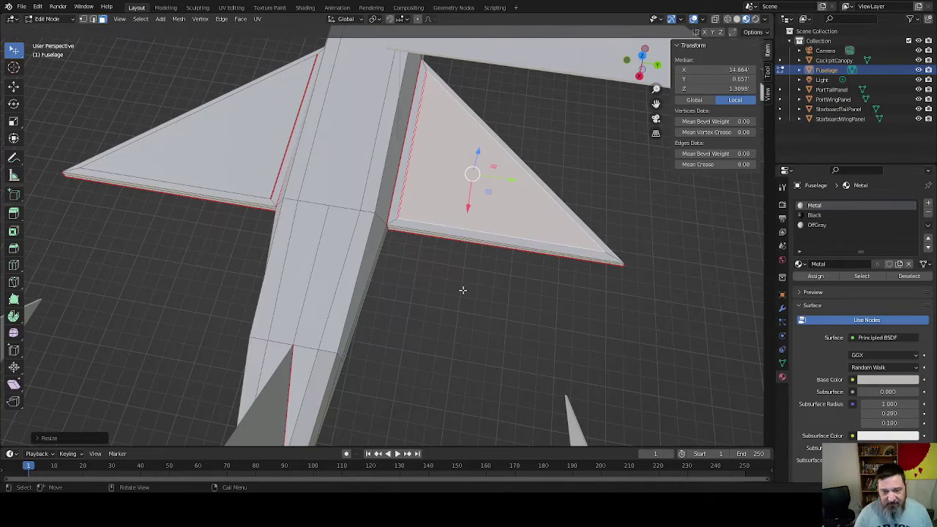
middle_click_drag(462, 290, 456, 250)
left_click(466, 219)
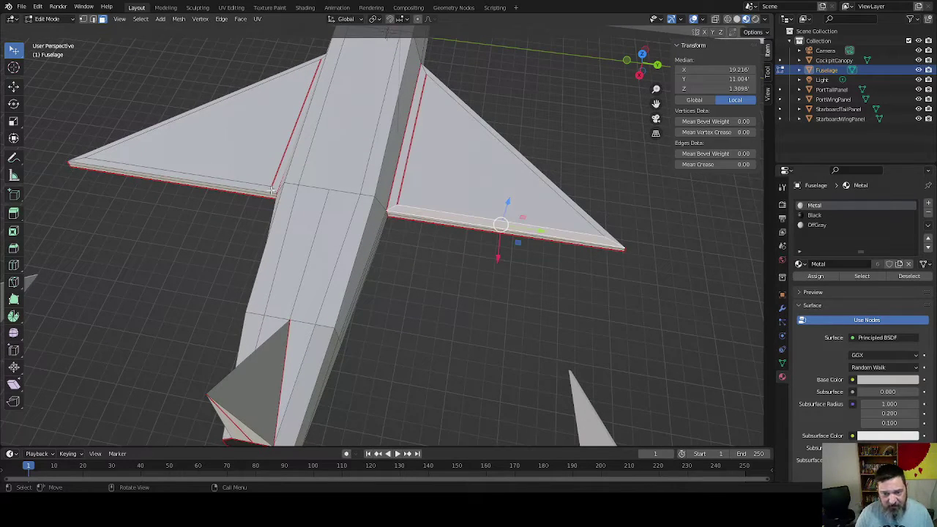
left_click(190, 173)
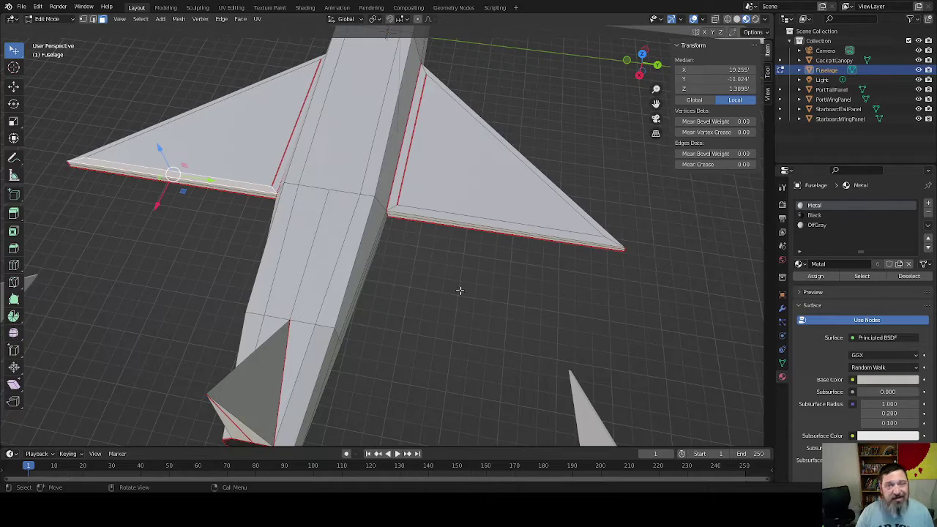
middle_click_drag(183, 237, 239, 235)
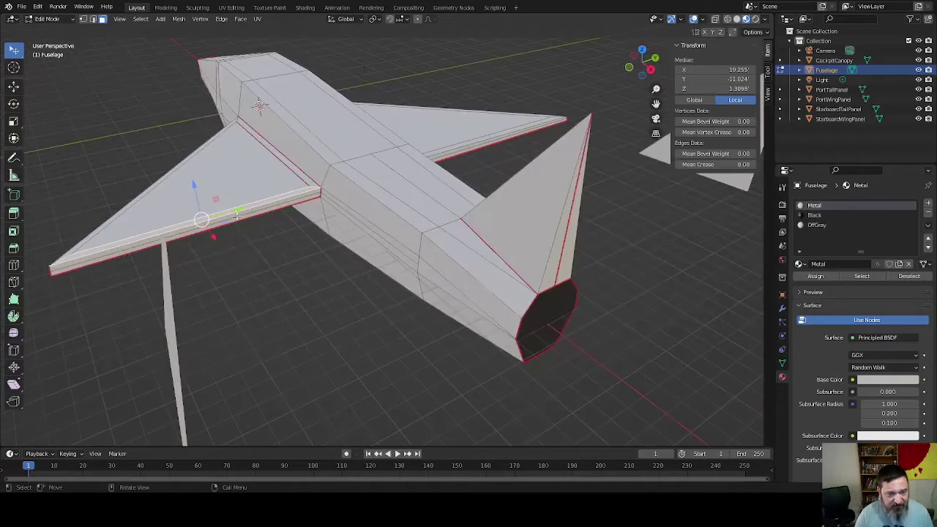
left_click(204, 190)
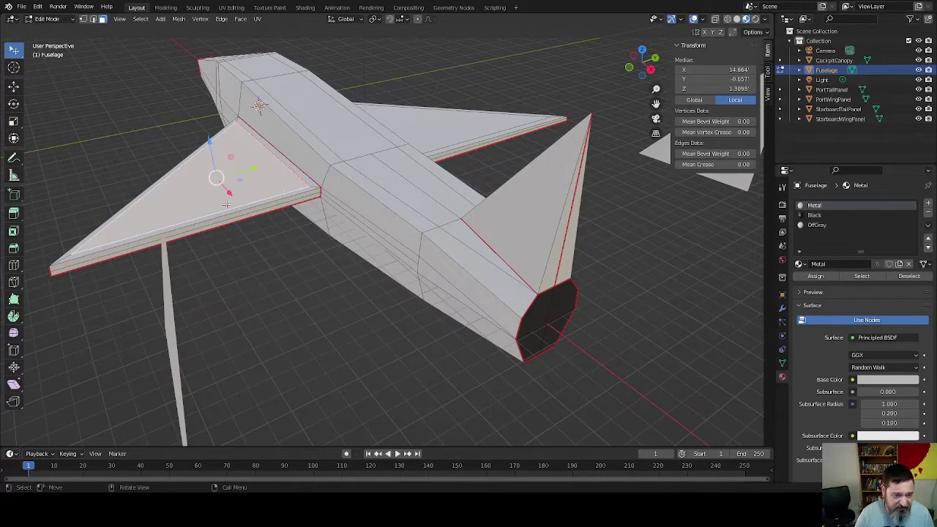
left_click(459, 128)
middle_click_drag(444, 141, 487, 207)
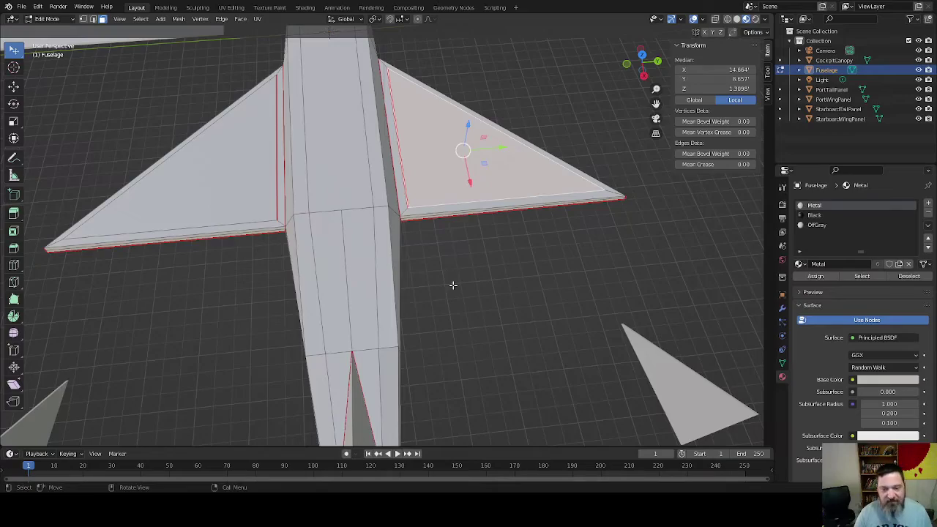
middle_click_drag(452, 285, 509, 286)
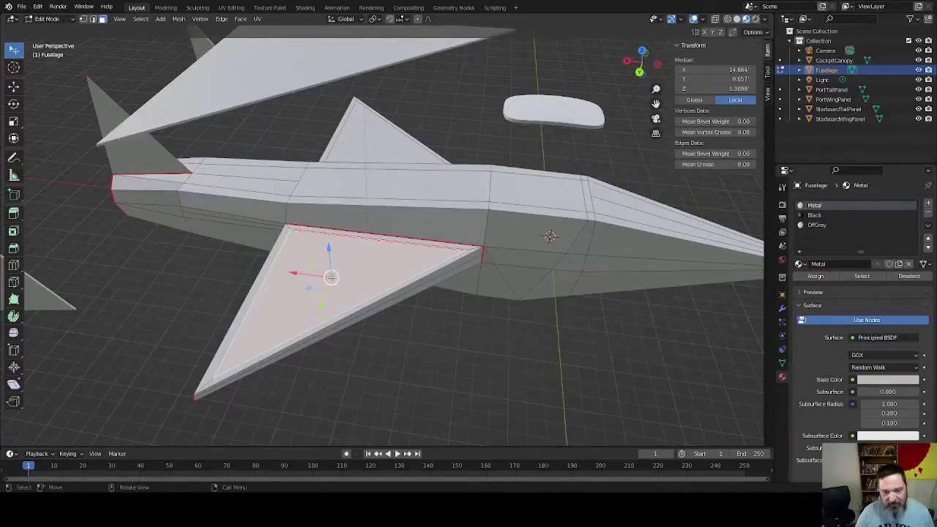
middle_click_drag(213, 274, 348, 240)
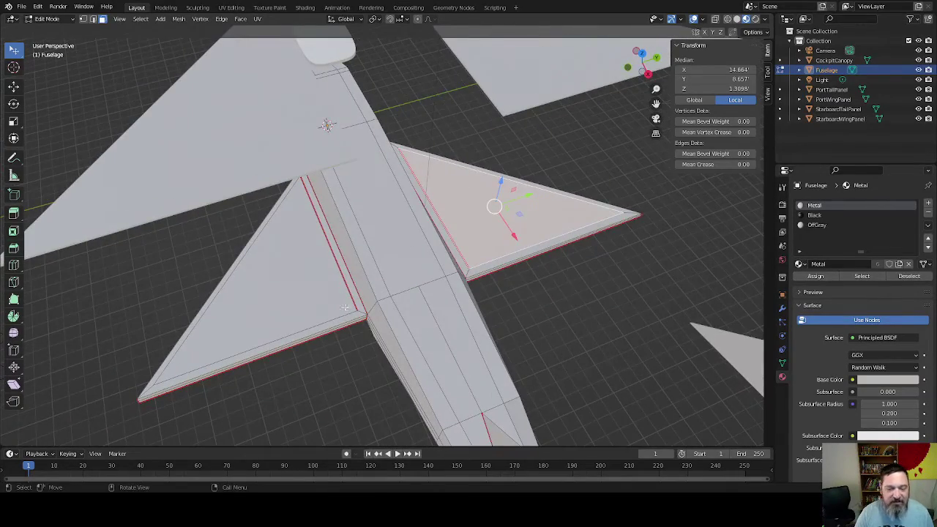
middle_click_drag(345, 307, 364, 284)
middle_click_drag(488, 305, 340, 286)
- Clear the fuselage face selection, switch to editing the starboard tail panel and select its outer face
key("alt+a")
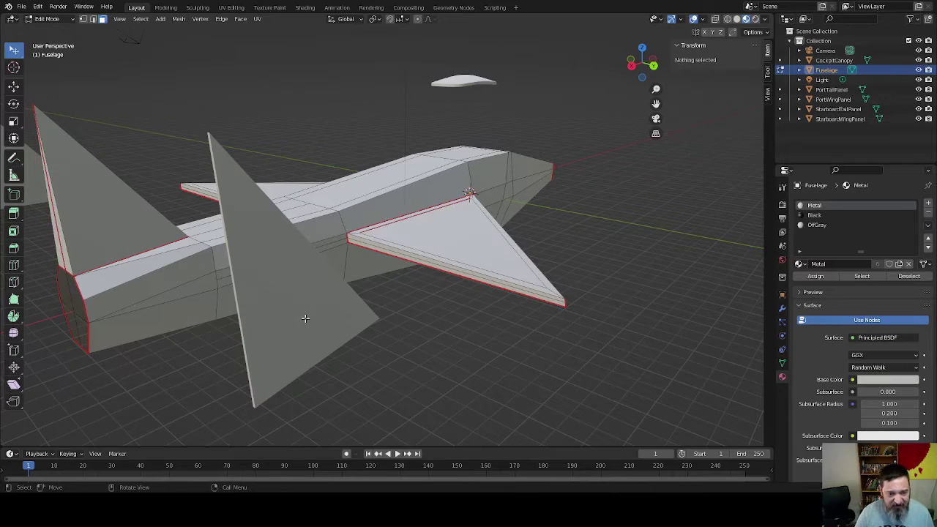
key("Tab")
left_click(304, 314)
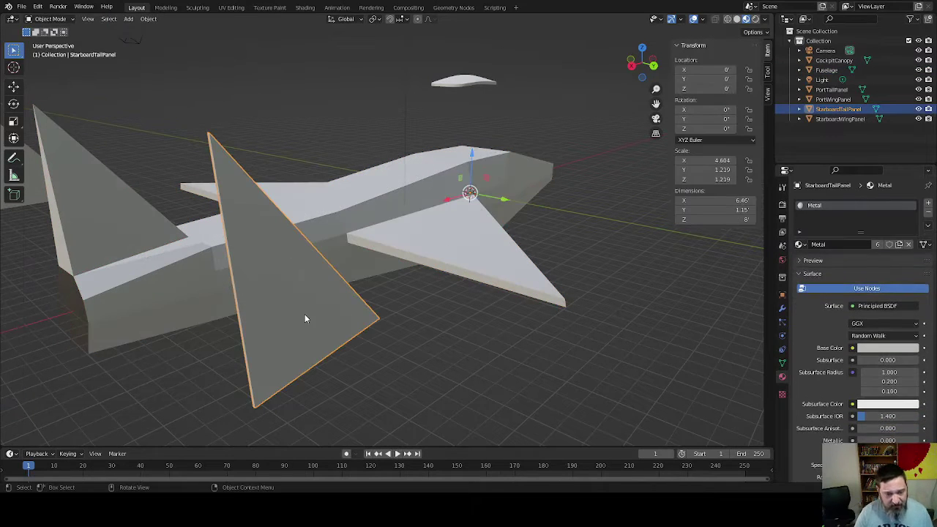
key("Tab")
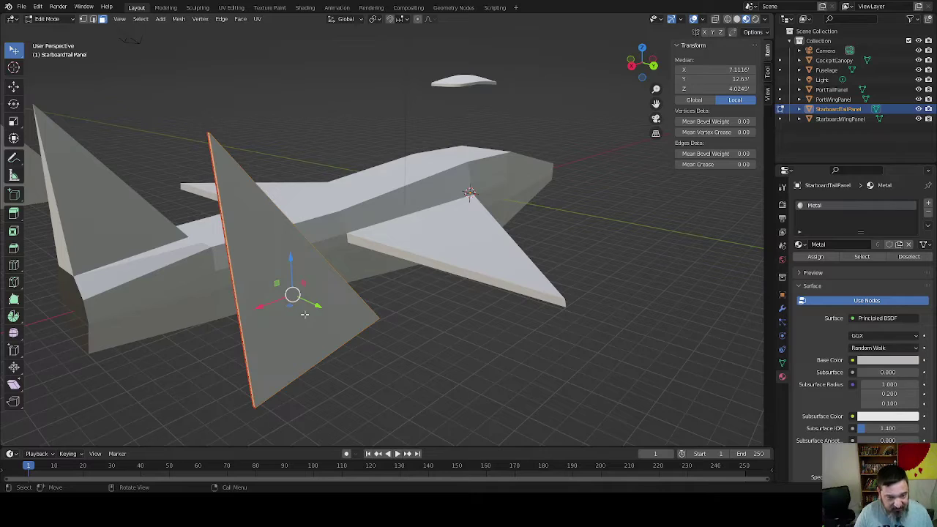
key("a")
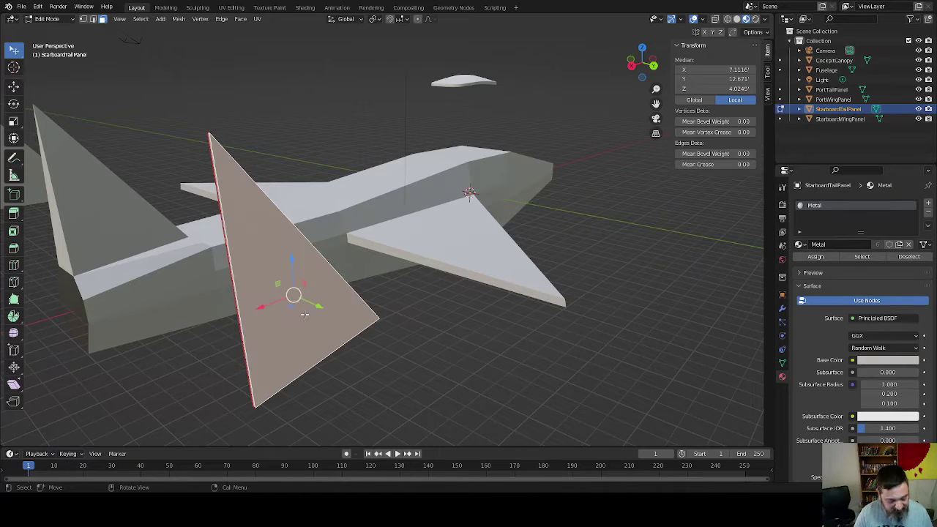
- Extrude the starboard tail panel's outer face in place and scale it down slightly to form an inset border
key("e")
right_click(304, 314)
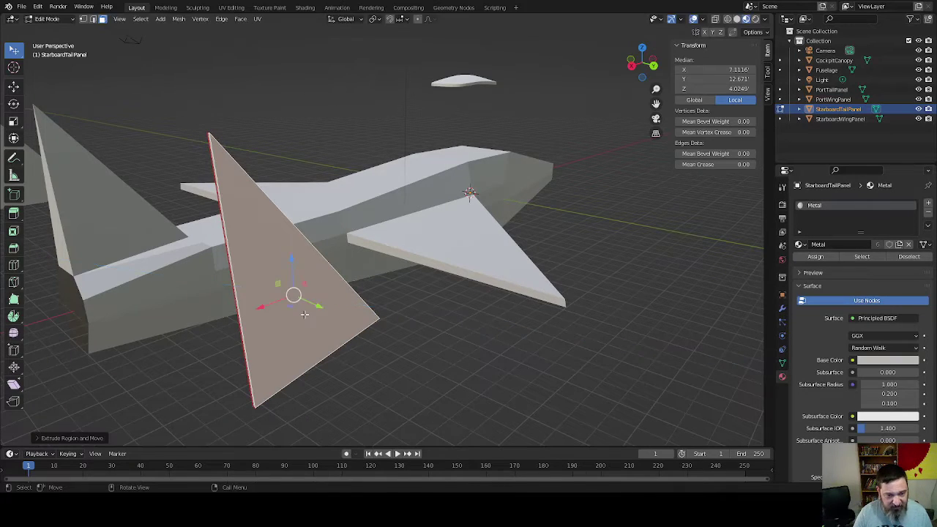
key("s")
left_click(301, 311)
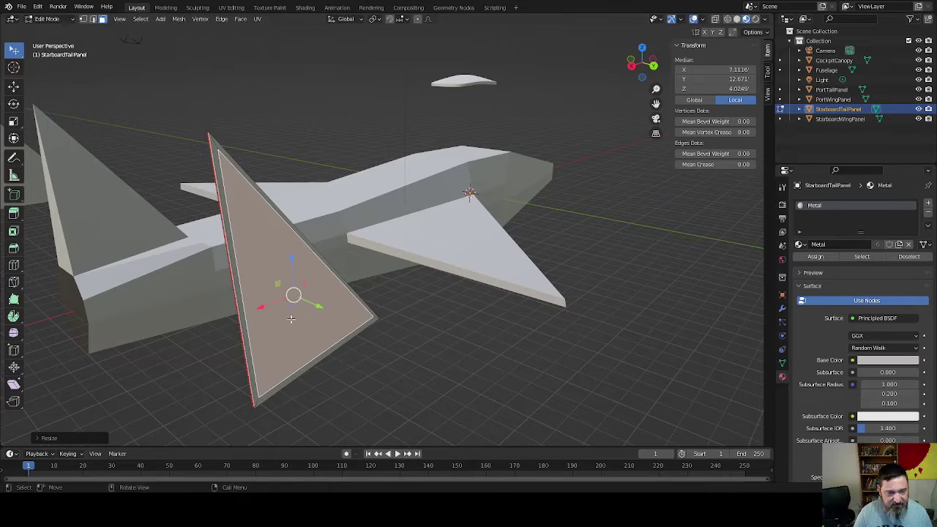
- Switch to editing the port tail panel and select its outer face
middle_click_drag(296, 307, 422, 277)
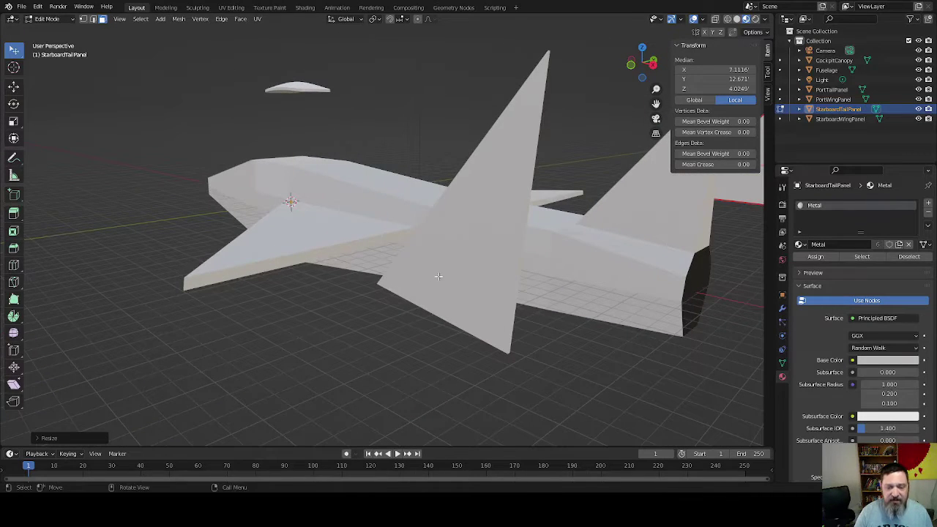
key("Tab")
left_click(438, 277)
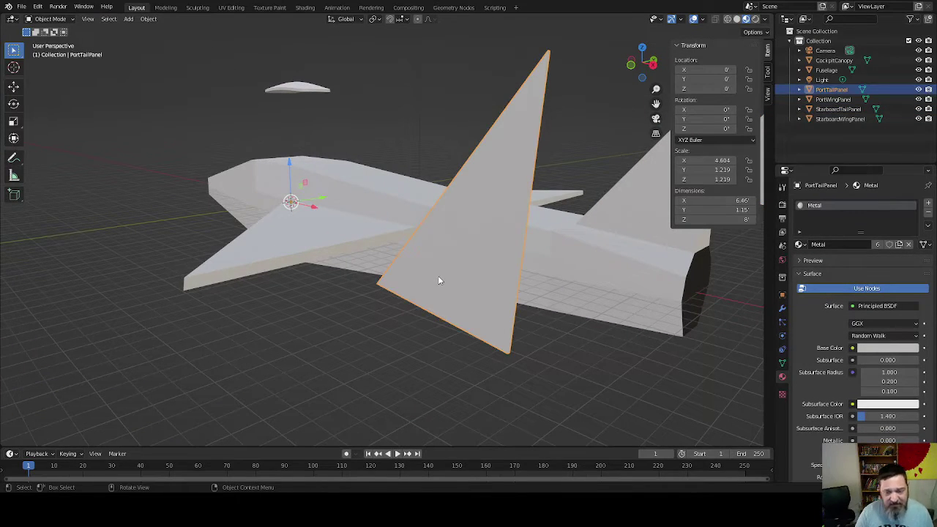
key("Tab")
key("a")
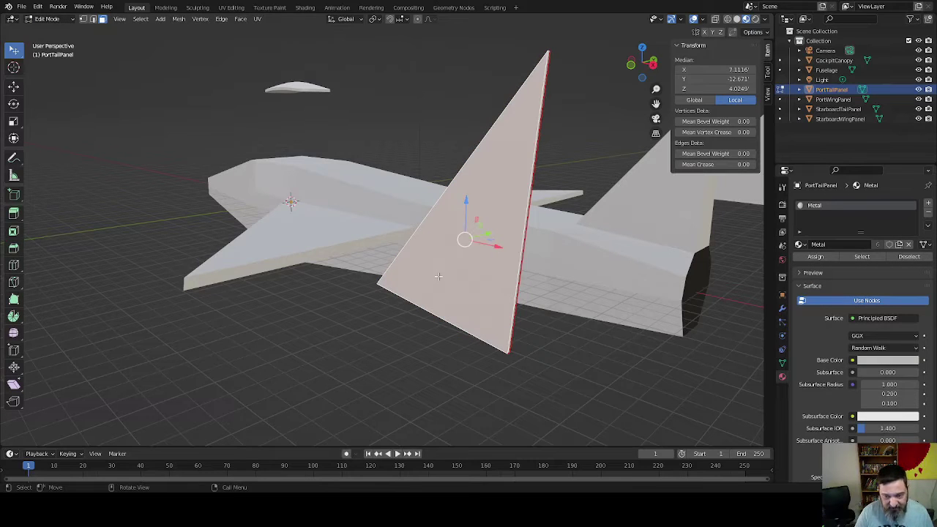
- Extrude the port tail panel's outer face in place and scale it down slightly to form an inset border
key("e")
right_click(437, 275)
key("s")
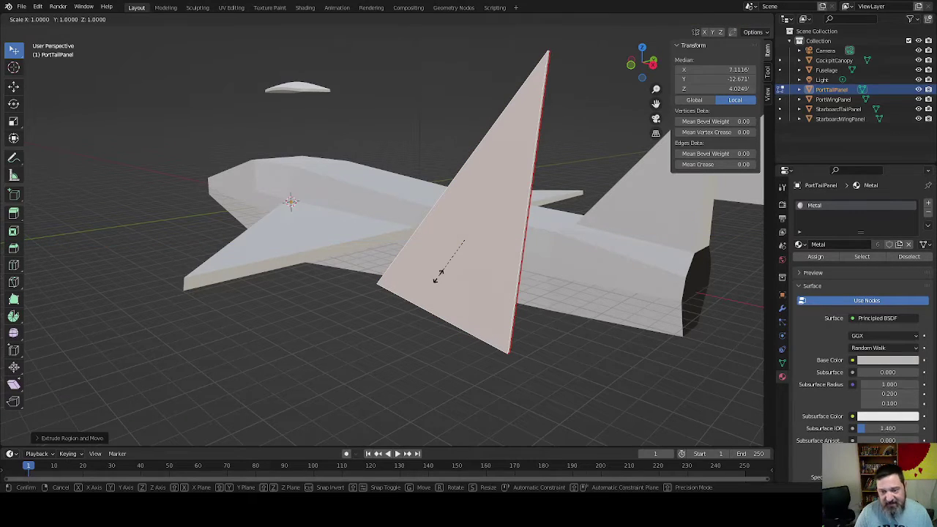
left_click(441, 272)
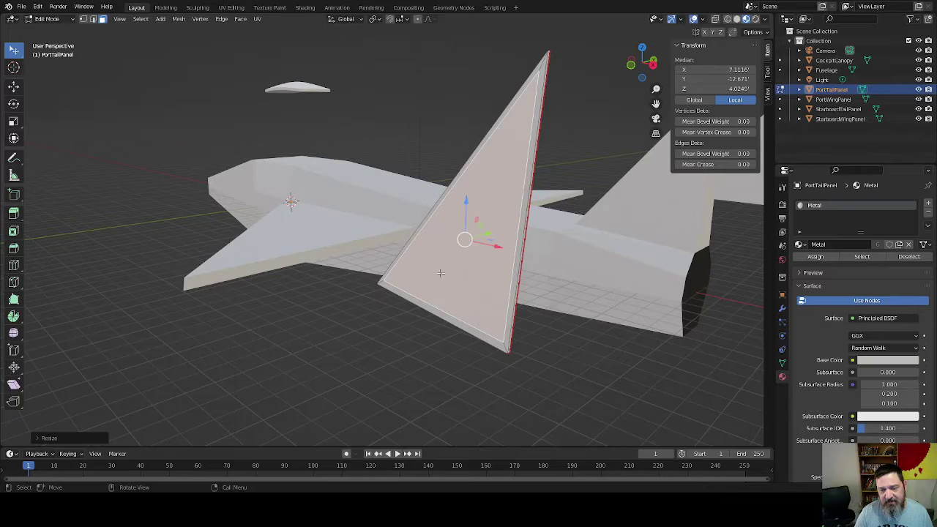
middle_click_drag(359, 268, 395, 290)
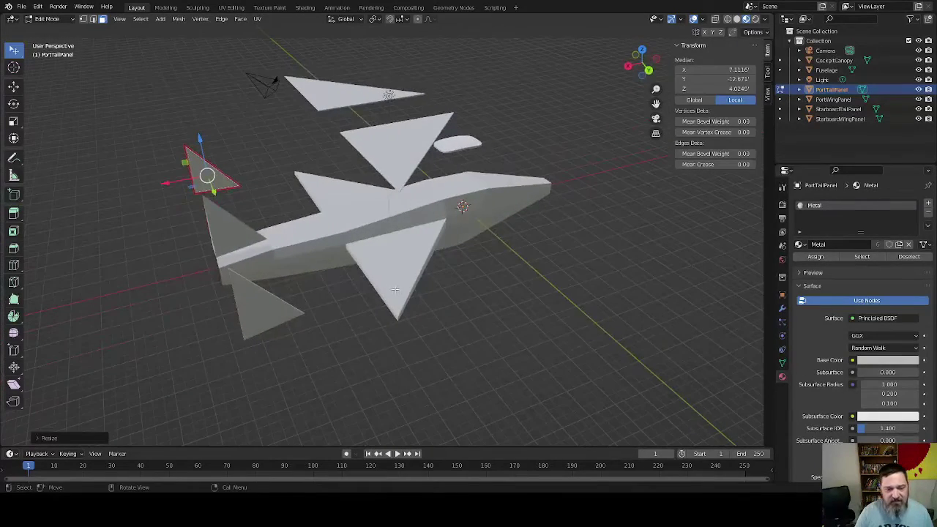
scroll(358, 267, "up", 2)
middle_click_drag(236, 202, 386, 209)
key("Tab")
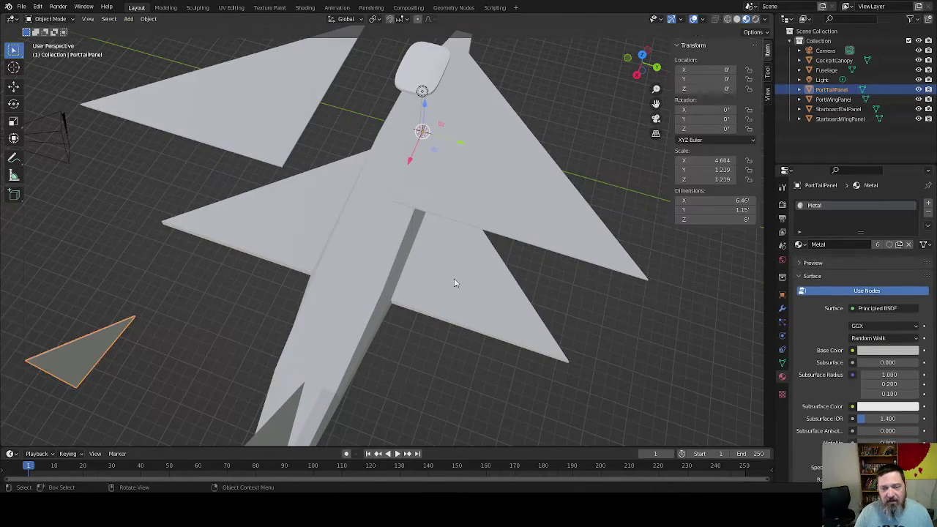
left_click(334, 286)
key("Tab")
middle_click_drag(404, 304, 483, 143)
key("Tab")
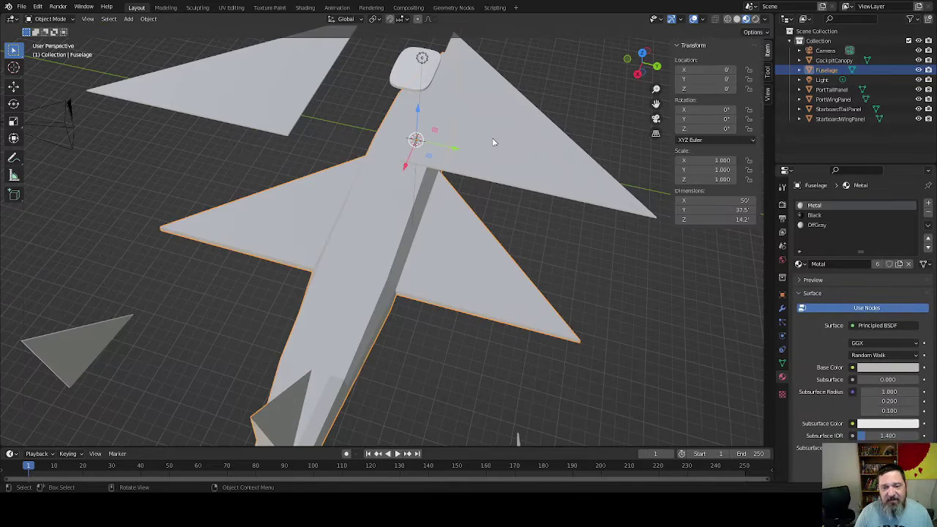
- Switch to editing the starboard wing panel, clear its existing selection and select only its upper face
left_click(493, 139)
key("Tab")
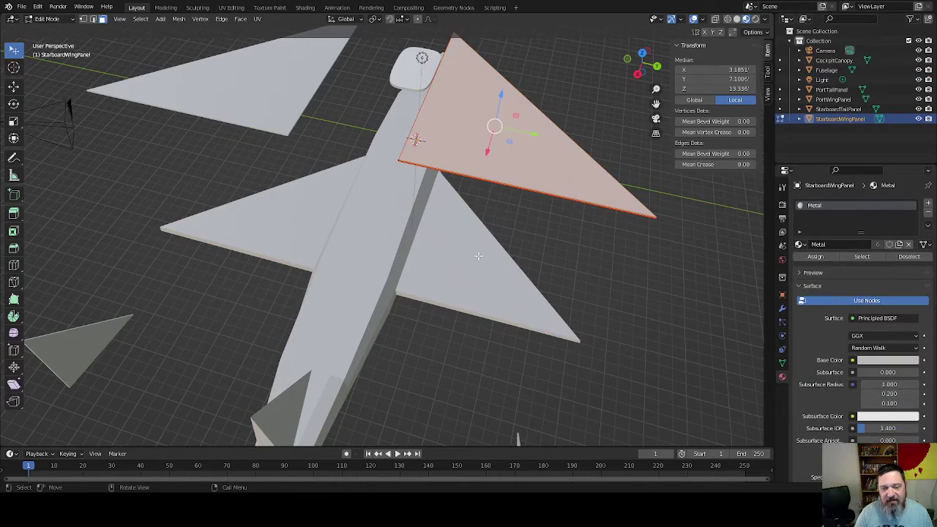
key("alt+a")
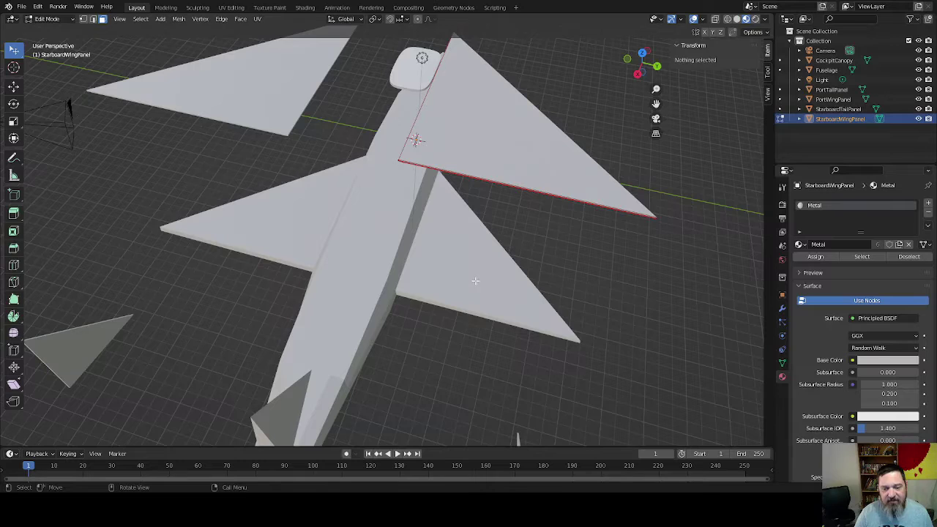
key("Tab")
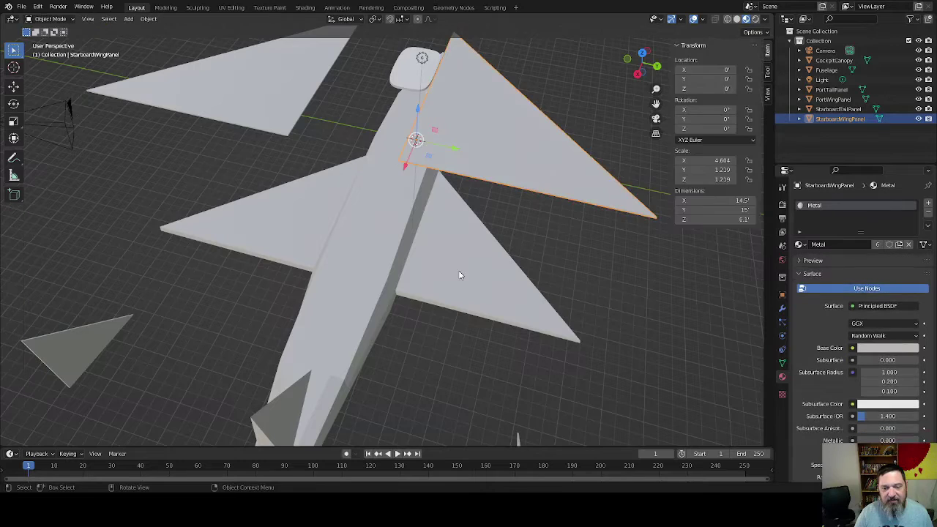
right_click(485, 142)
left_click(485, 139)
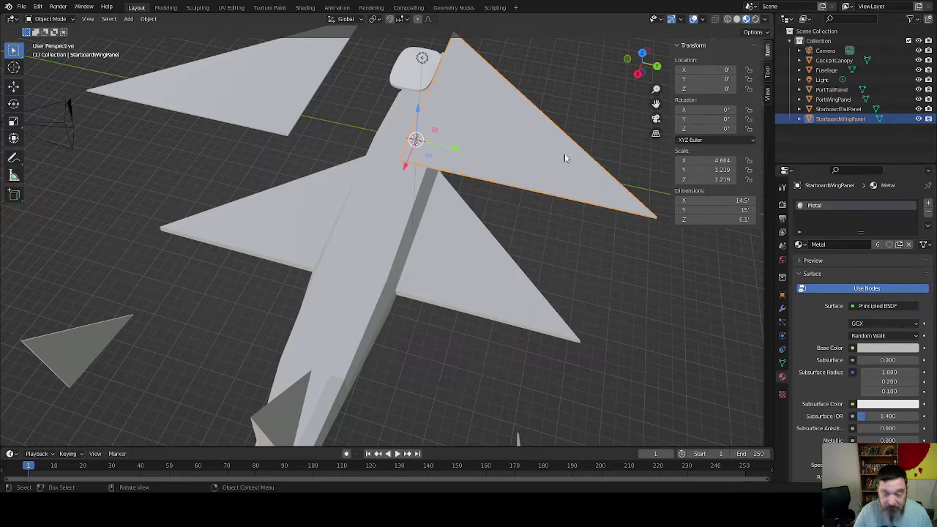
middle_click_drag(496, 192, 474, 193)
key("Tab")
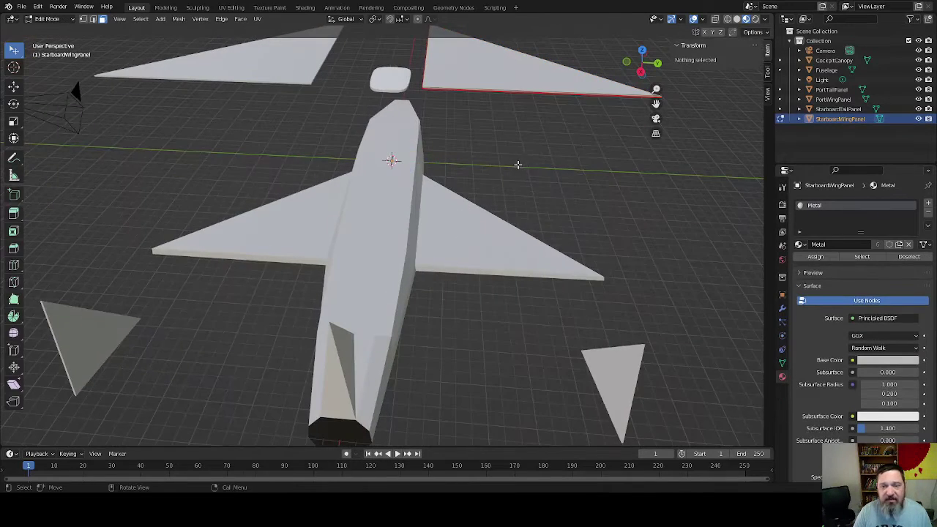
middle_click_drag(519, 163, 487, 295)
left_click(460, 233)
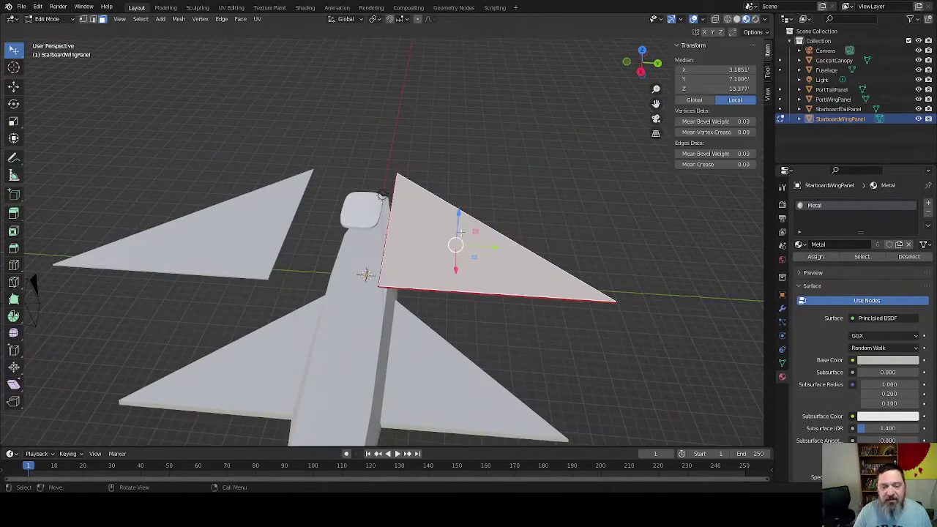
- Extrude the starboard wing panel's upper face in place and scale it down to about 0.94 to form an inset border
key("e")
right_click(468, 291)
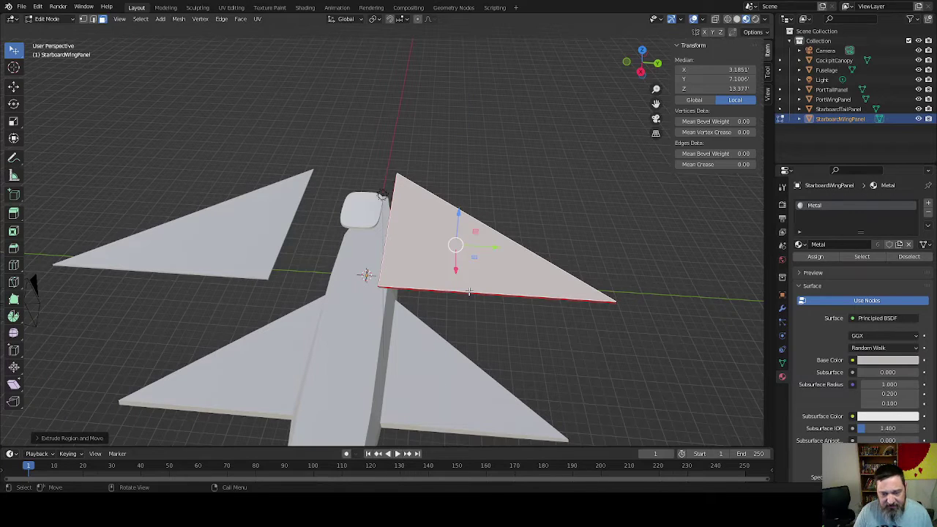
key("s")
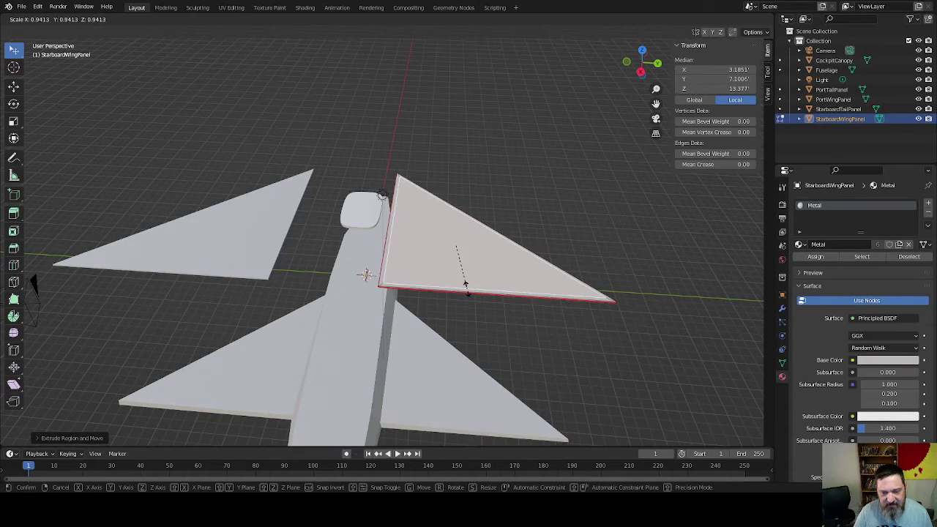
left_click(467, 286)
- Switch to editing the port wing panel and select its upper face
left_click(246, 256)
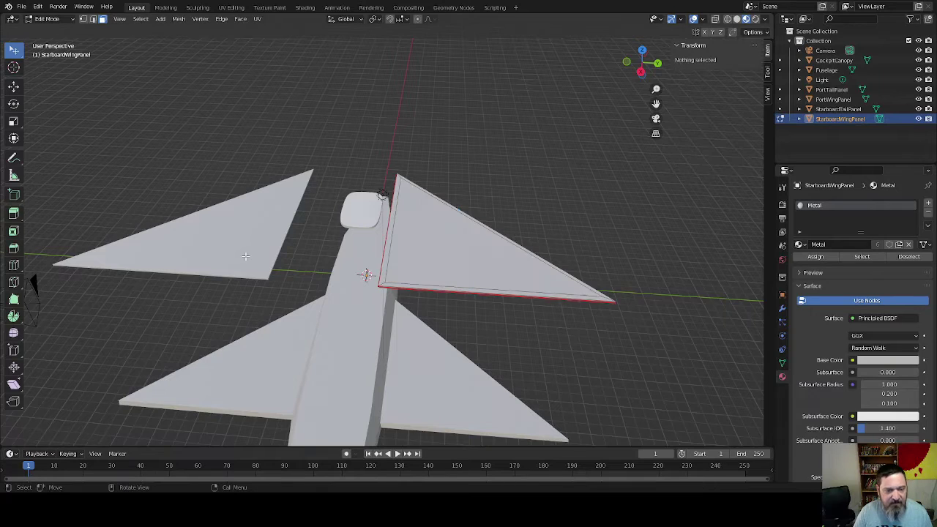
left_click(245, 256)
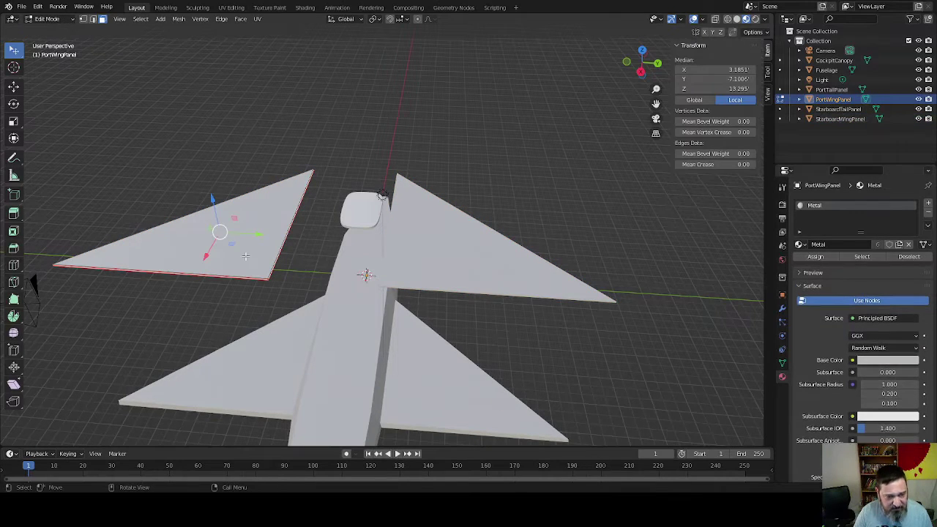
key("ctrl+l")
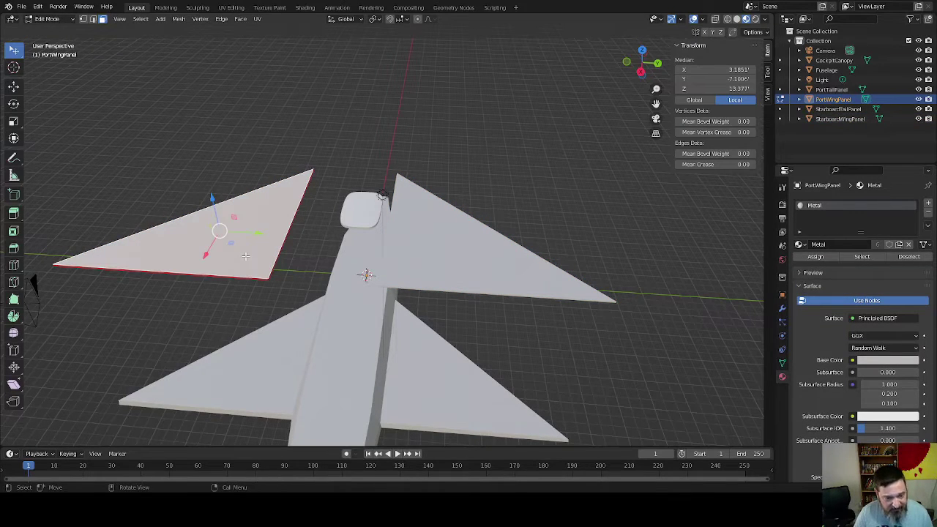
- Extrude the port wing panel's upper face in place, scale it down to about 0.93 and leave mesh editing
key("e")
right_click(245, 255)
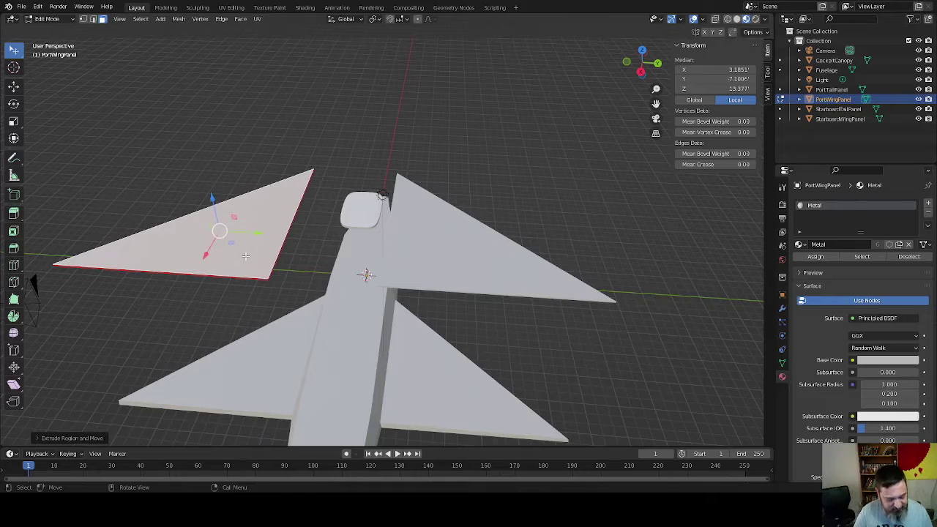
key("s")
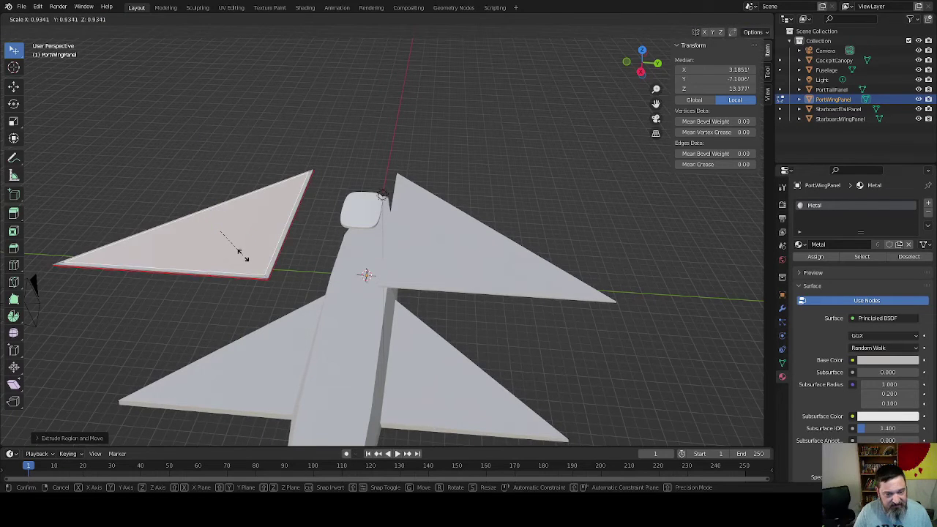
left_click(241, 253)
middle_click_drag(241, 252, 435, 293)
key("Tab")
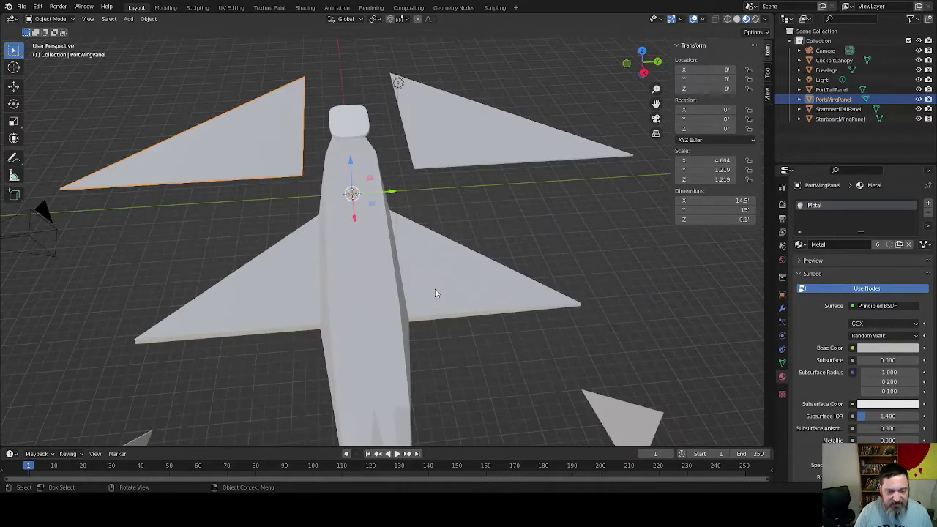
- Switch to editing the fuselage mesh and select the upper inset face of the starboard wing
key("Tab")
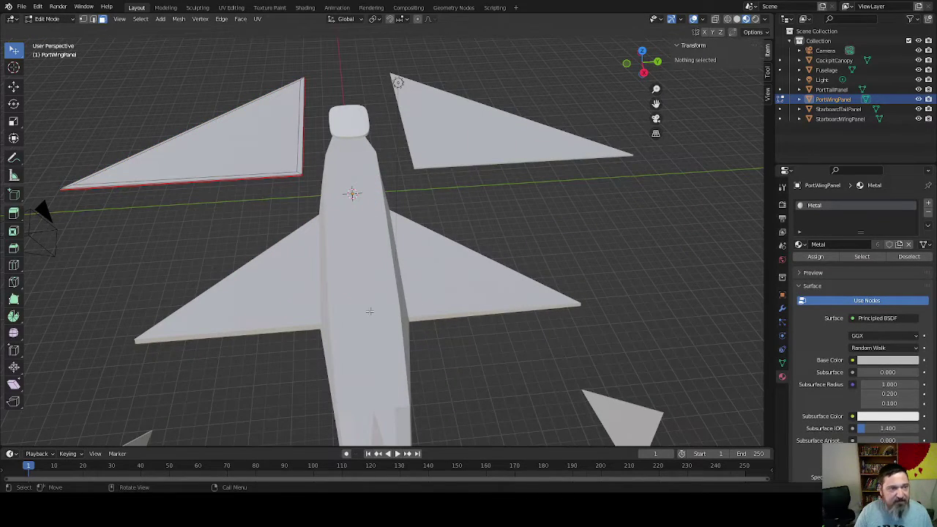
key("Tab")
left_click(369, 311)
key("Tab")
middle_click_drag(395, 308, 439, 300)
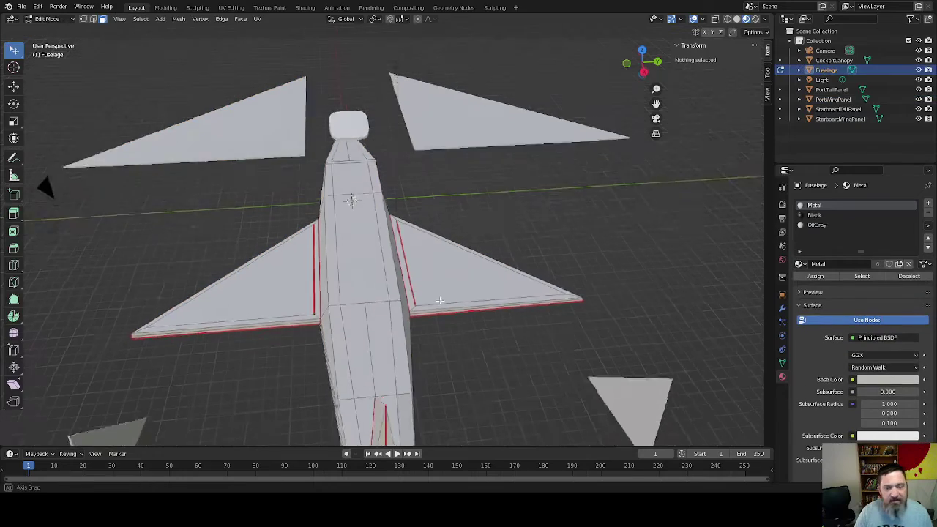
left_click(439, 293)
scroll(439, 293, "up", 4)
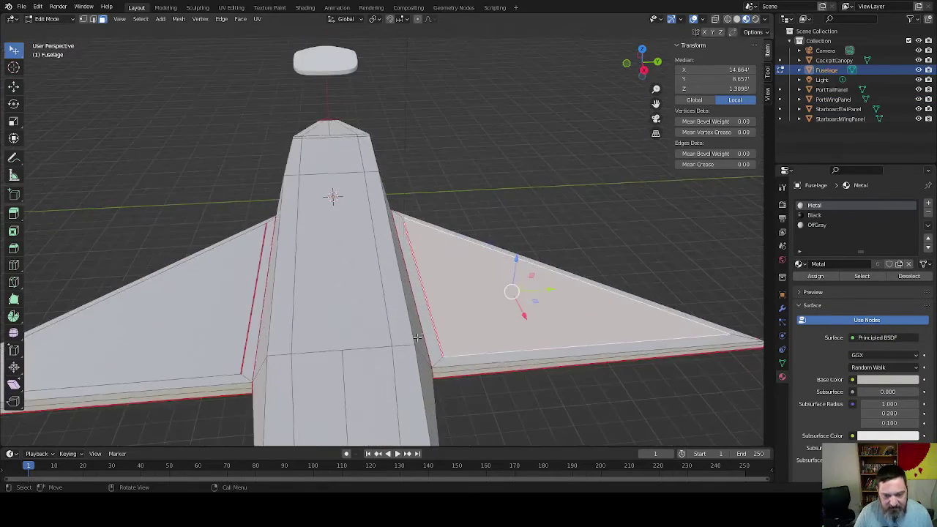
- Merge the starboard wing's inset vertex at the rear root into the wing's outer corner vertex
middle_click_drag(418, 336, 333, 279)
key("1")
left_click(329, 276)
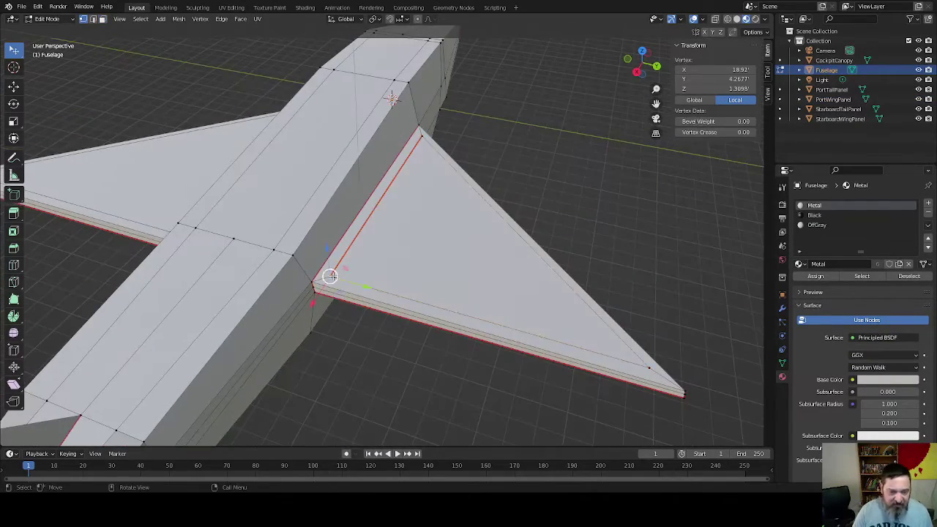
left_click(322, 280, "shift")
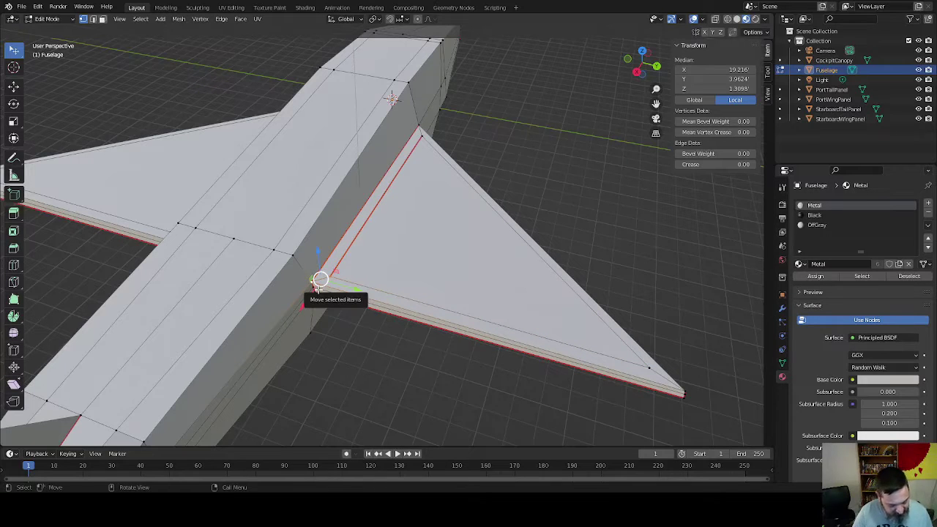
key("m")
left_click(319, 291)
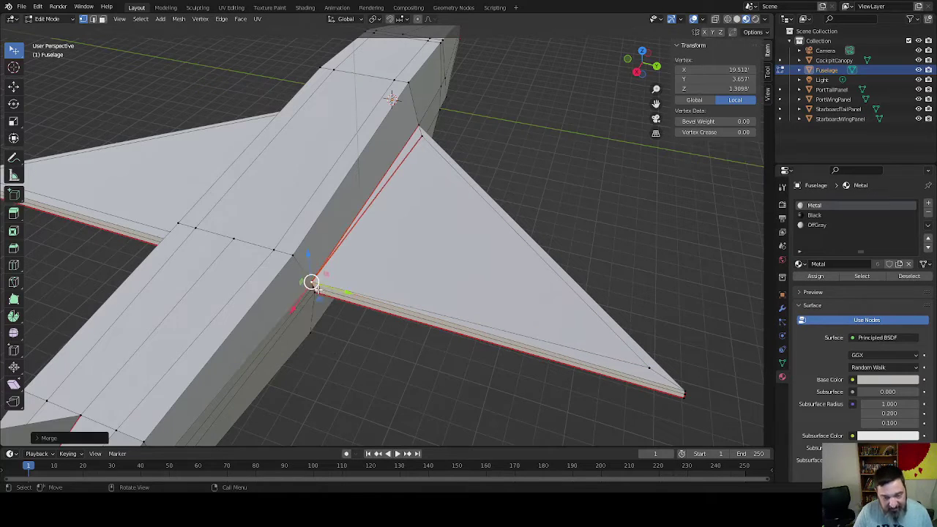
- Merge the starboard wing's remaining inset vertices at the tip and front root into their outer corner vertices
left_click(682, 390)
left_click(649, 365, "shift")
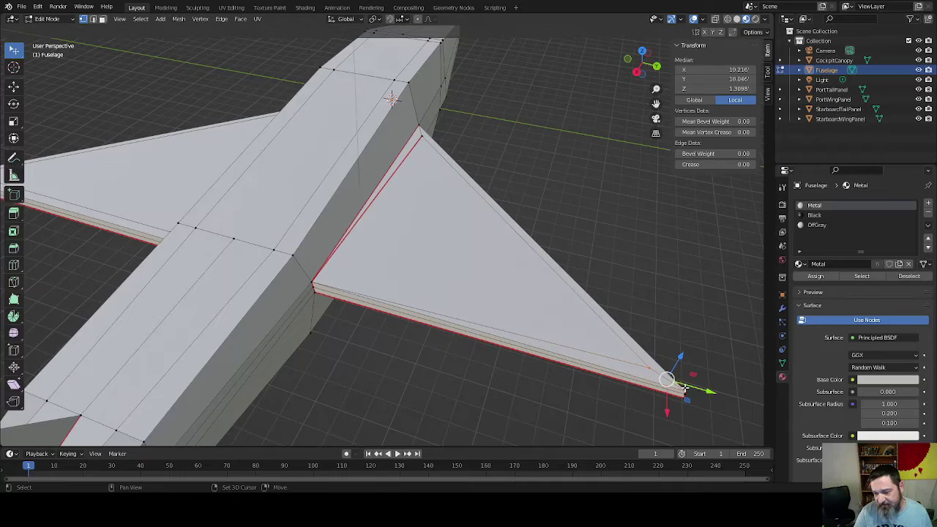
left_click(649, 362, "shift")
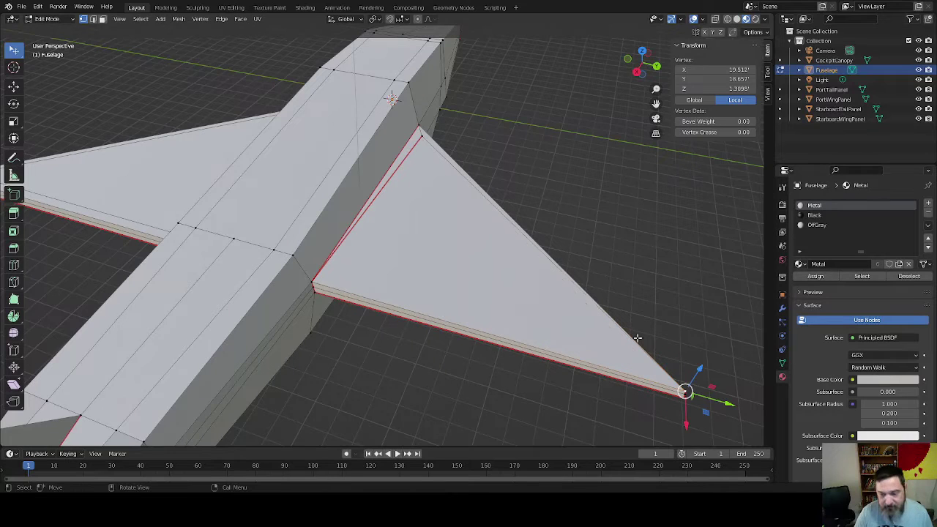
left_click(419, 133)
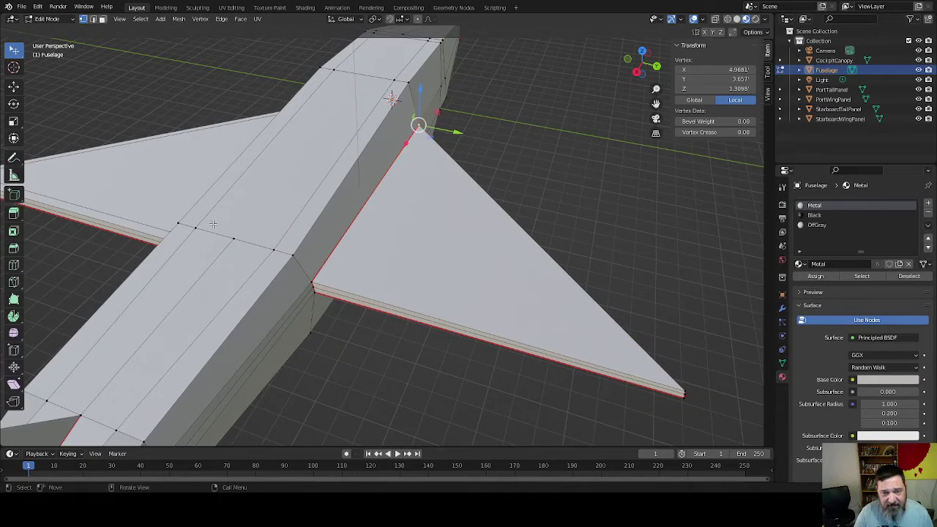
- Merge the port wing's rear and front root inset vertices into their matching outer corner vertices
middle_click_drag(212, 223, 263, 308)
left_click(274, 339)
left_click(273, 339, "shift")
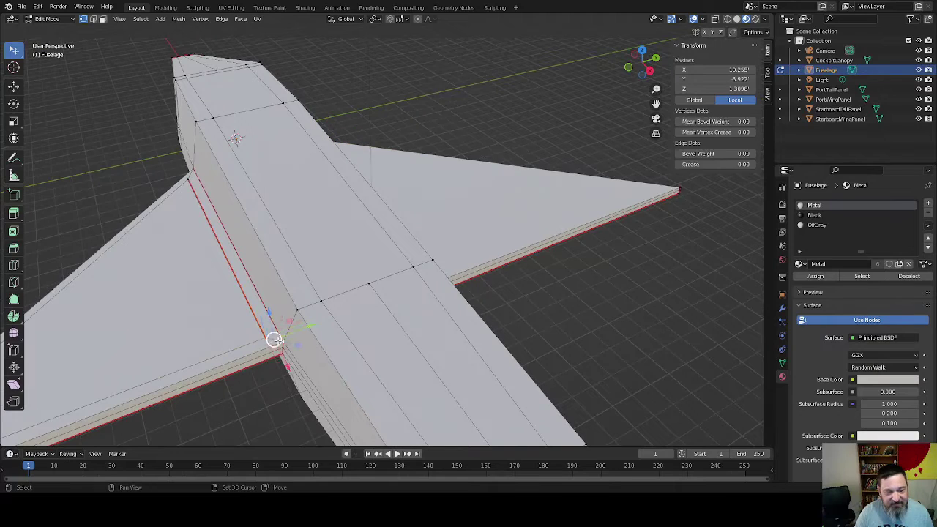
key("shift+r")
left_click(188, 181)
left_click(192, 170, "shift")
key("shift+r")
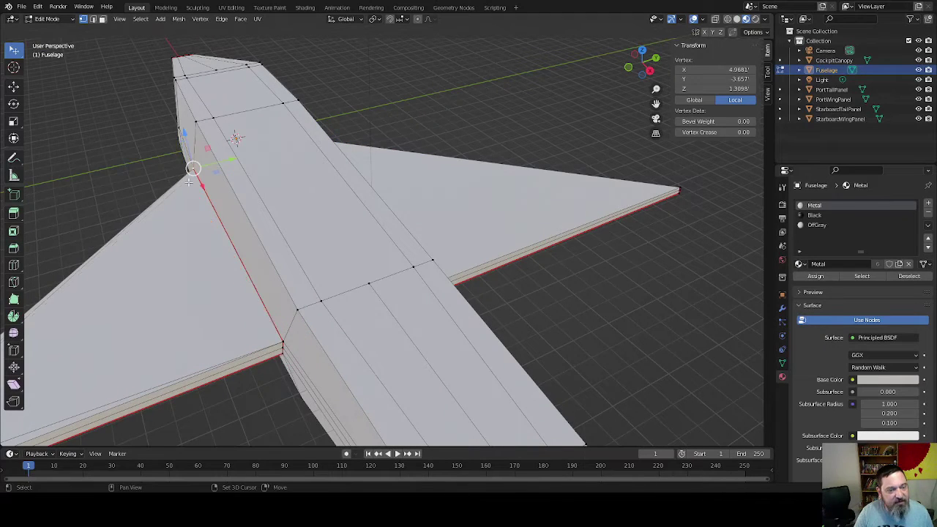
- Merge the port wing's inset vertex at the tip into the outer tip vertex
middle_click_drag(189, 181, 368, 209)
left_click(161, 380)
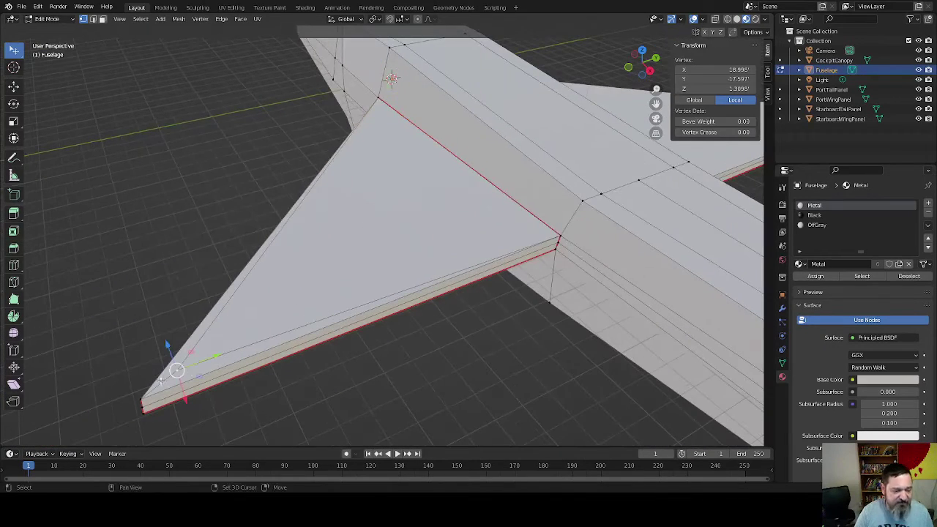
left_click(143, 394, "shift")
key("shift+r")
middle_click_drag(387, 273, 336, 287)
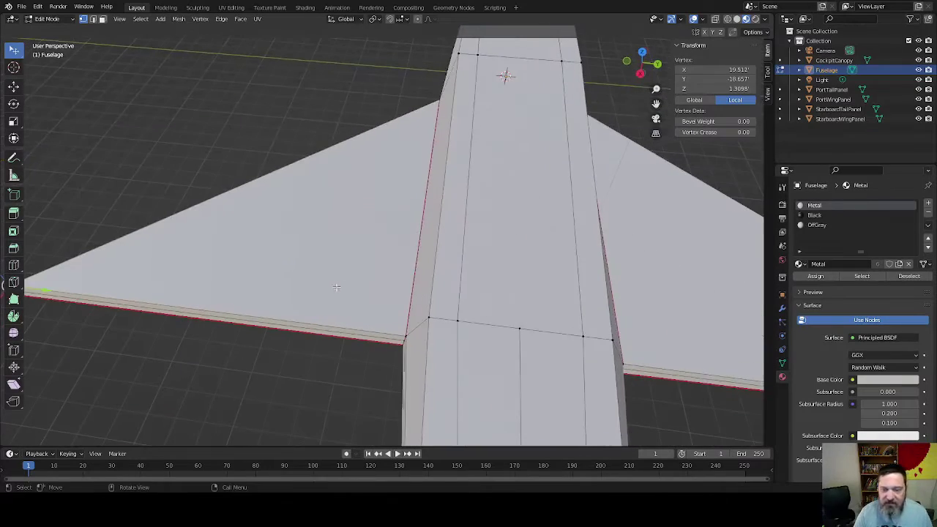
- Leave mesh editing and add a Subdivision Surface modifier to the fuselage
middle_click_drag(515, 251, 579, 259)
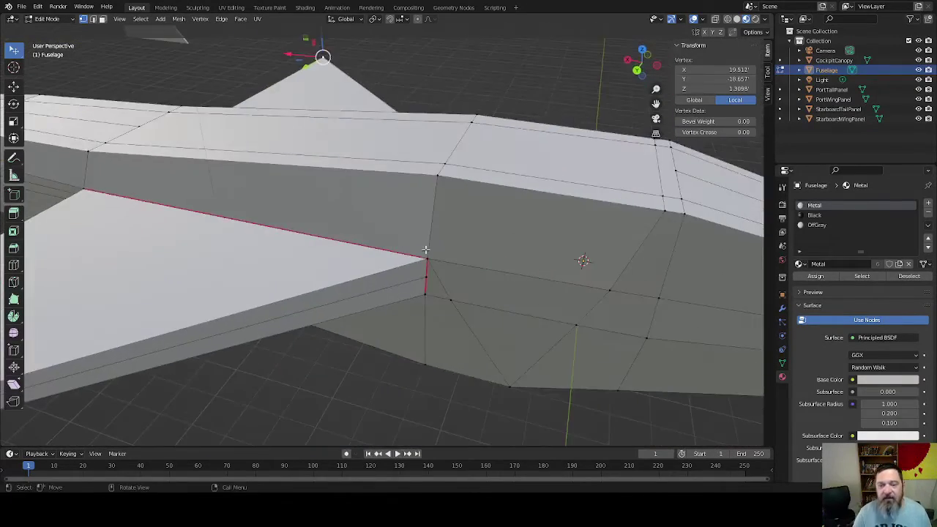
scroll(579, 259, "down", 5)
middle_click_drag(471, 264, 417, 264)
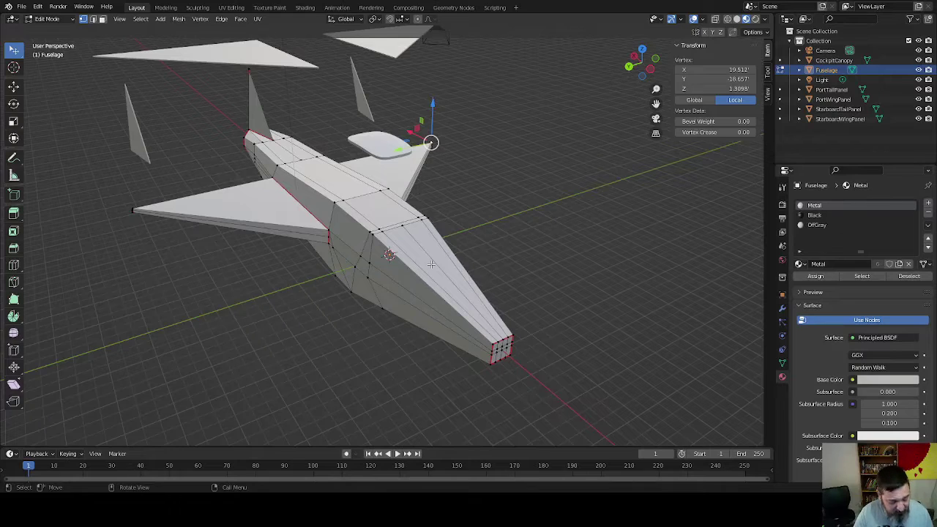
key("Tab")
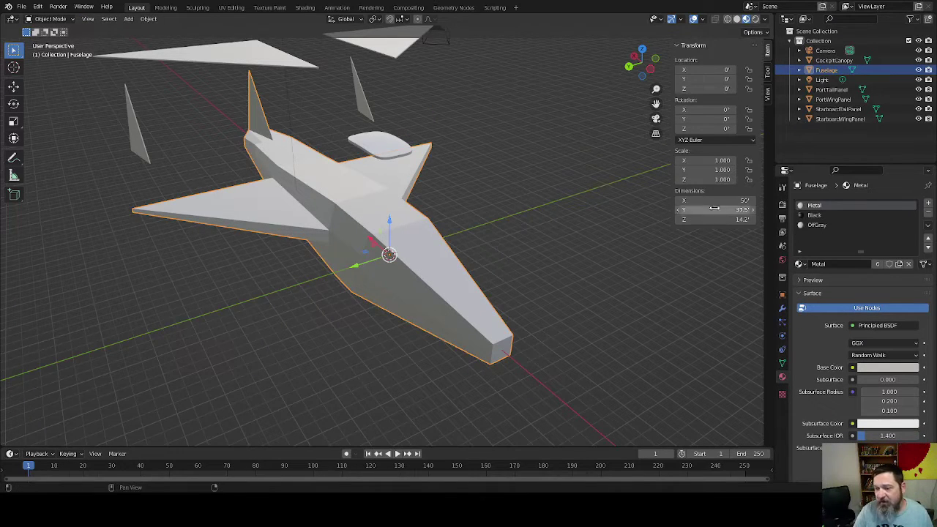
left_click(782, 310)
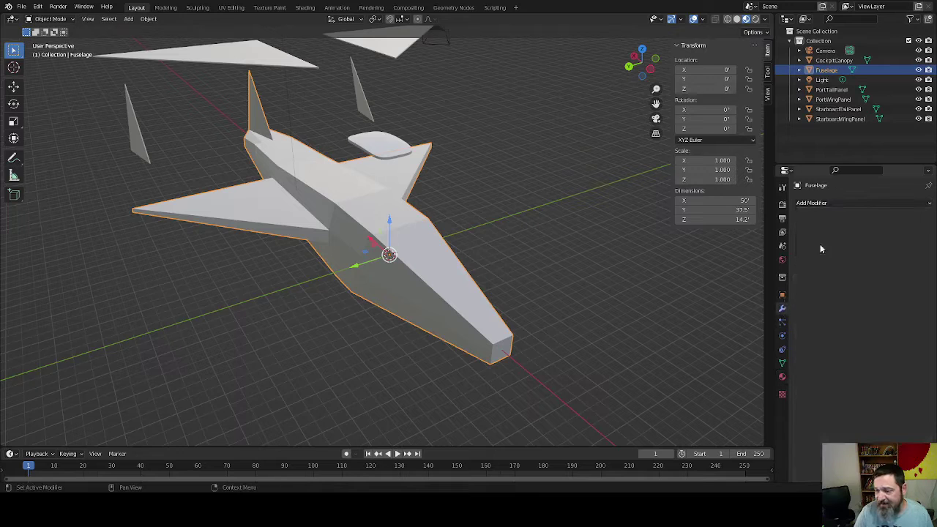
left_click(845, 202)
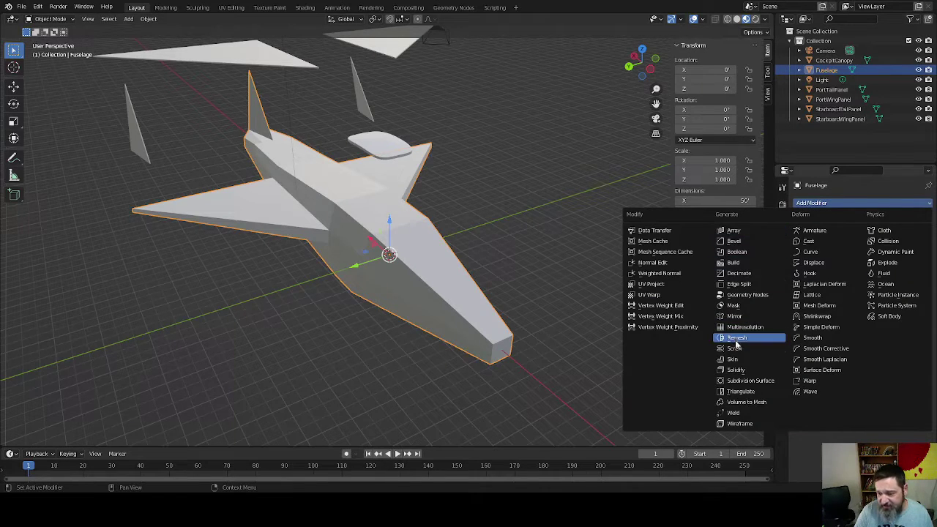
left_click(744, 381)
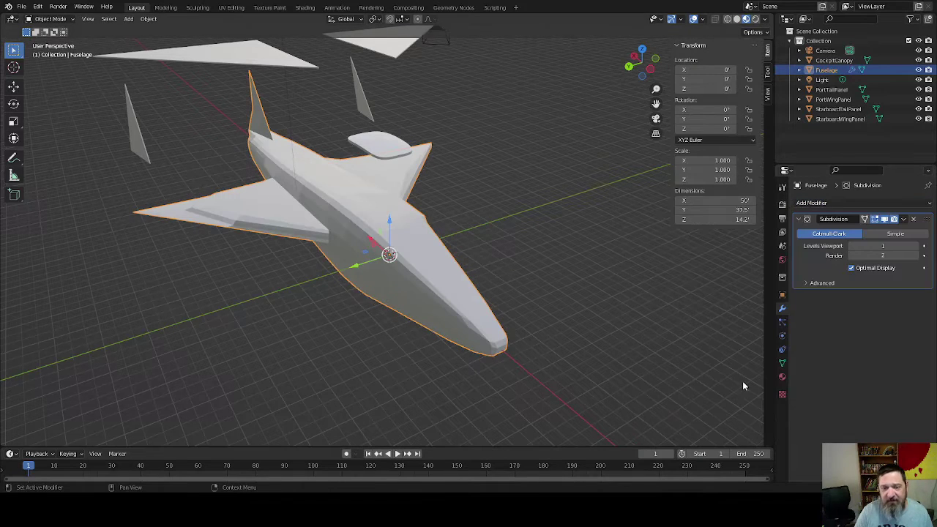
- Compare Simple with Catmull-Clark subdivision on the fuselage and examine the Catmull-Clark shape around the wings and tail
left_click(887, 234)
left_click(841, 234)
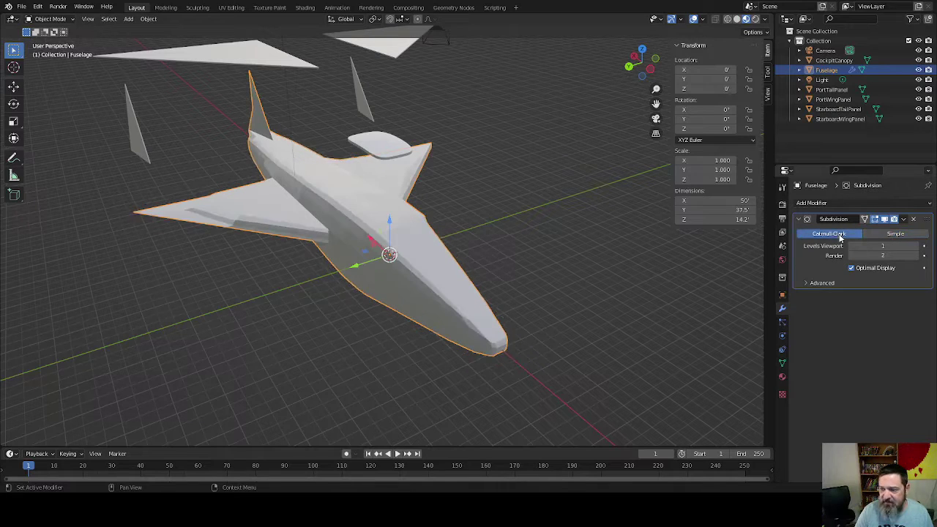
middle_click_drag(512, 367, 416, 322)
scroll(468, 341, "up", 3)
key("Tab")
scroll(462, 281, "up", 3)
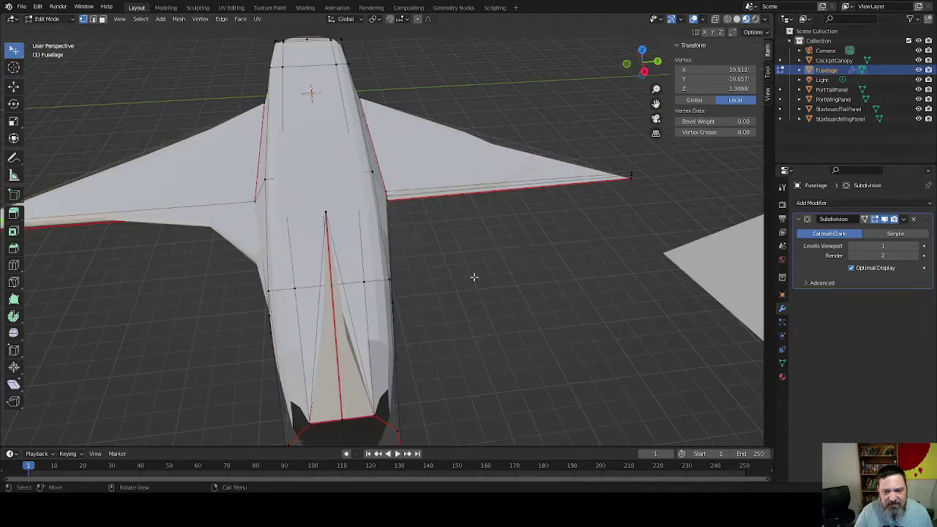
middle_click_drag(473, 276, 418, 282)
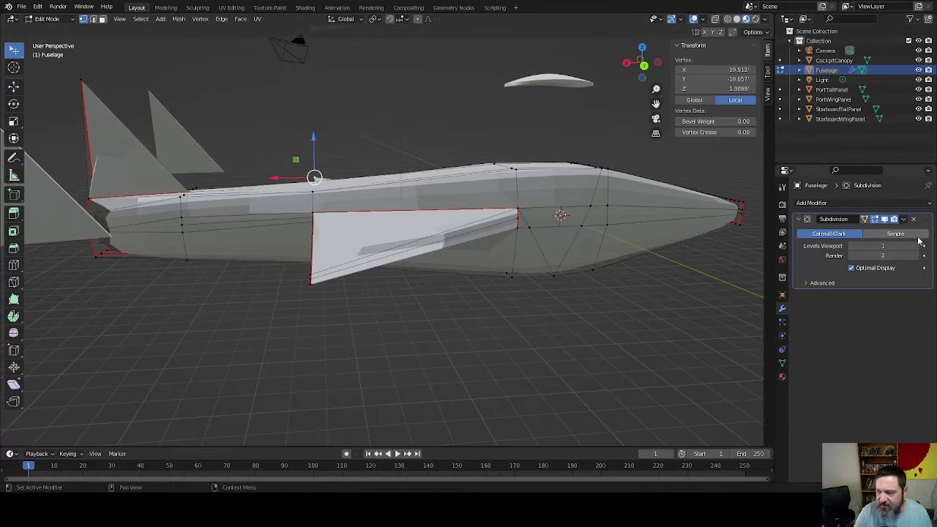
- Set the fuselage's Subdivision modifier to Simple with 4 viewport levels and 4 render levels, and return to Object Mode
left_click(894, 234)
middle_click_drag(576, 311, 368, 336)
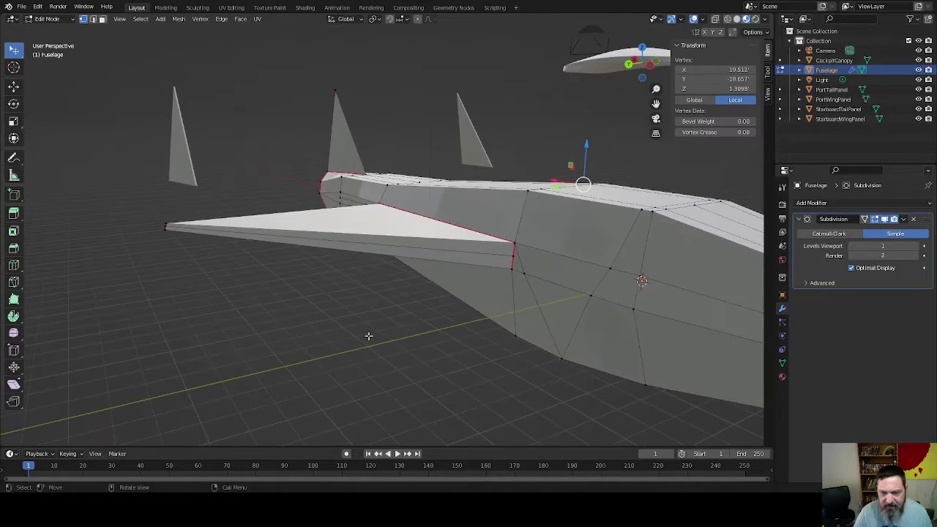
left_click(917, 246)
scroll(564, 309, "down", 4)
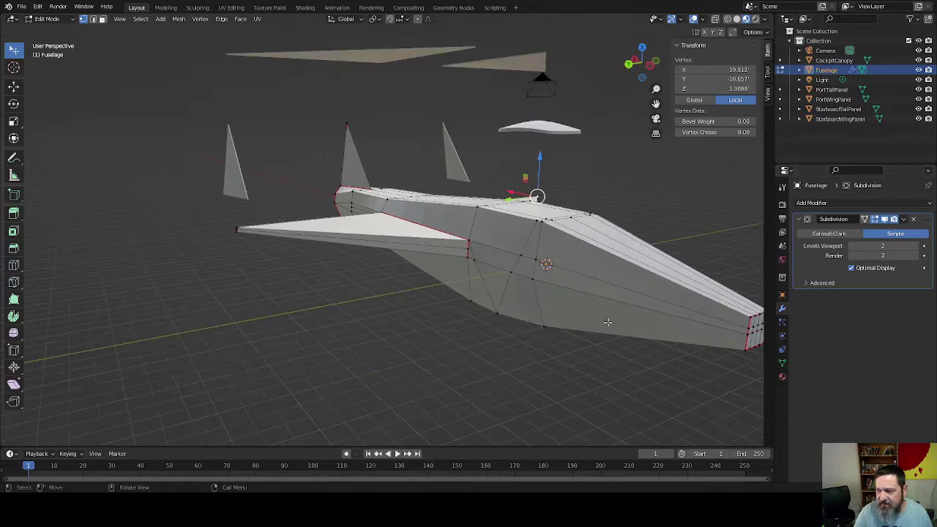
key("Tab")
middle_click_drag(563, 309, 454, 329)
left_click(916, 246)
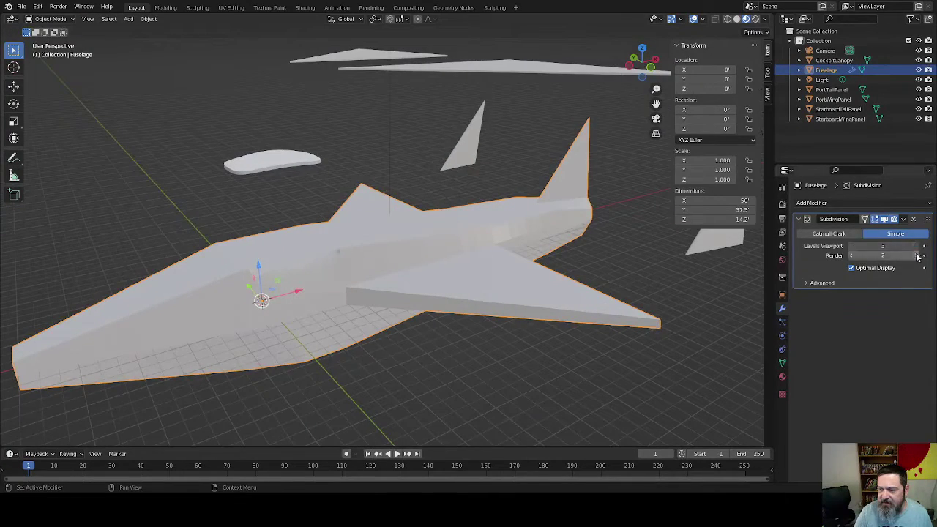
middle_click_drag(482, 363, 551, 345)
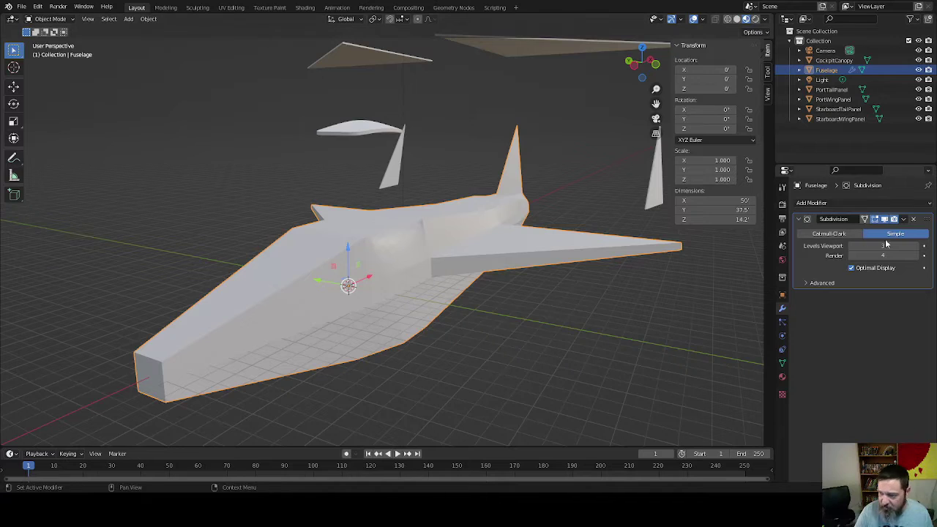
left_click(915, 247)
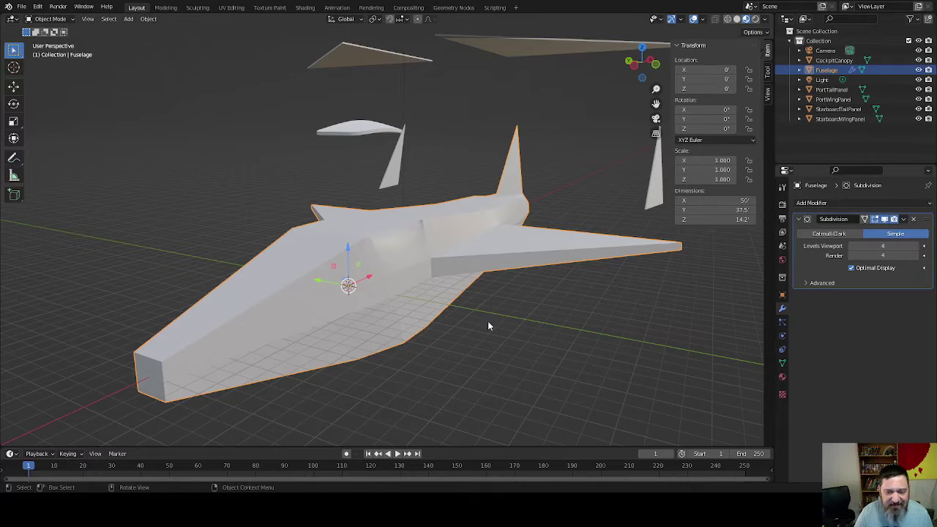
- Check the fuselage's mesh briefly in Edit Mode, return to Object Mode and apply the Subdivision modifier
key("Tab")
middle_click_drag(487, 320, 465, 337)
key("Tab")
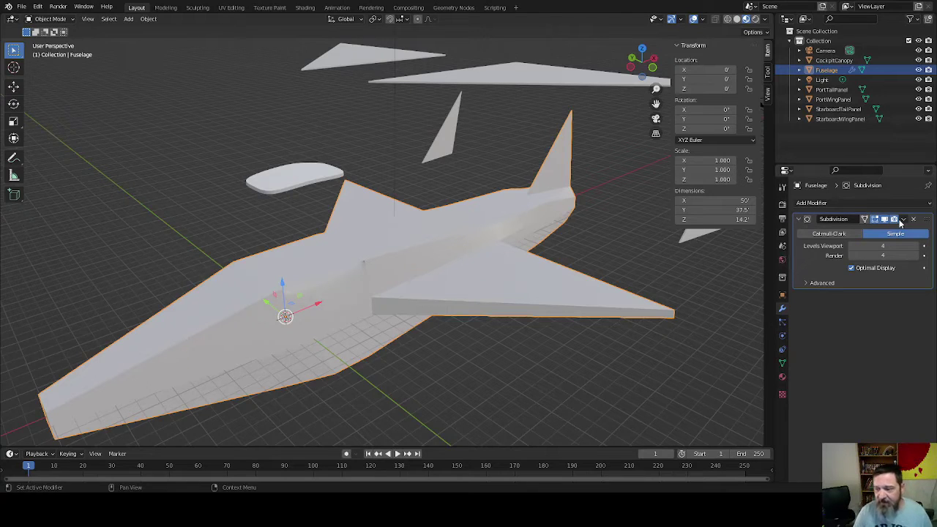
left_click(903, 221)
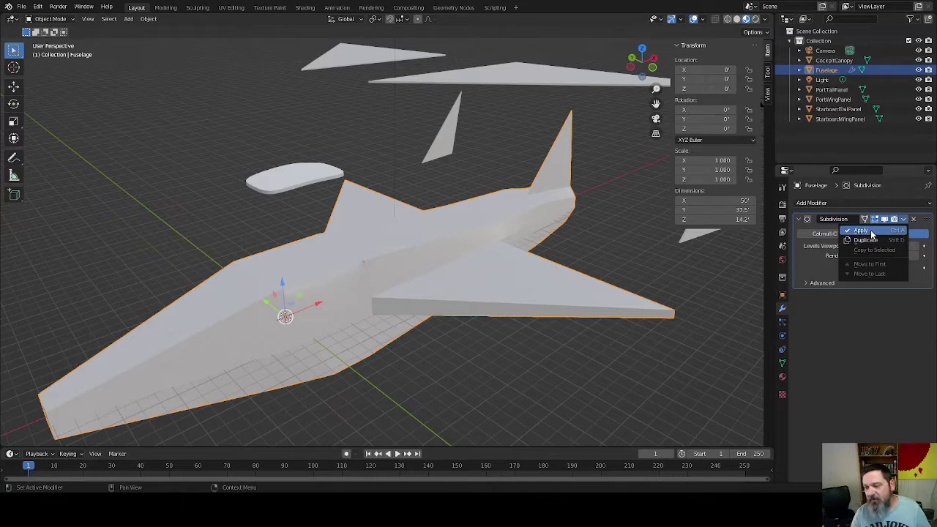
left_click(871, 233)
- Examine the subdivided fuselage mesh in Edit Mode from above and behind, and return to Object Mode
key("Tab")
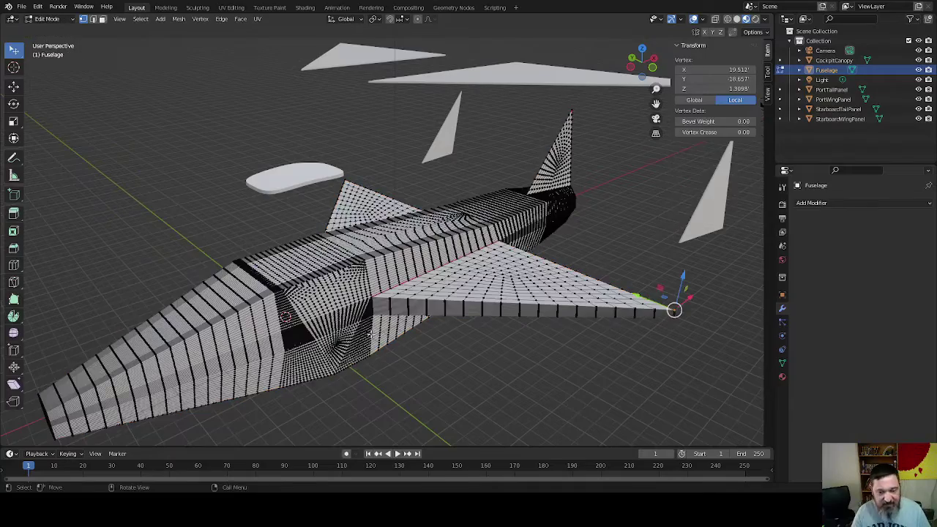
middle_click_drag(480, 324, 350, 282)
scroll(350, 282, "down", 3)
middle_click_drag(261, 264, 481, 339, "shift")
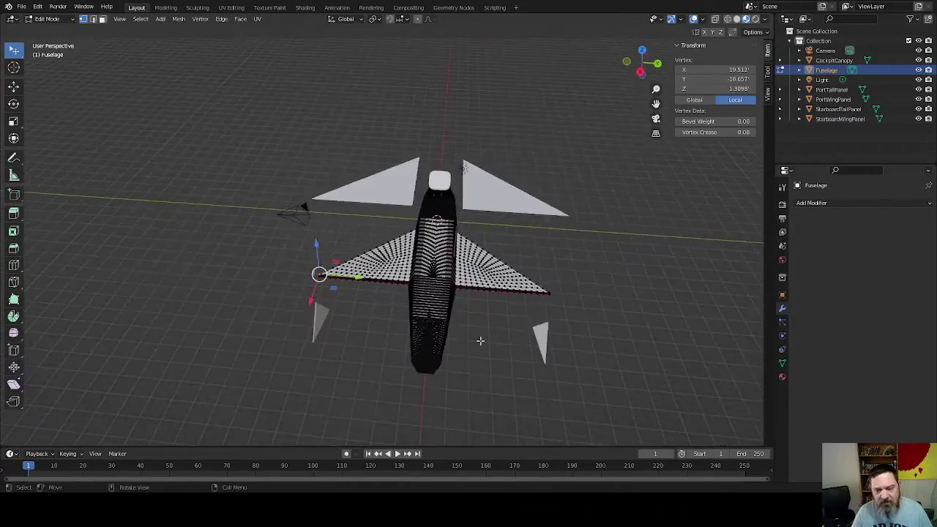
scroll(514, 340, "up", 3)
scroll(527, 346, "down", 2)
key("Tab")
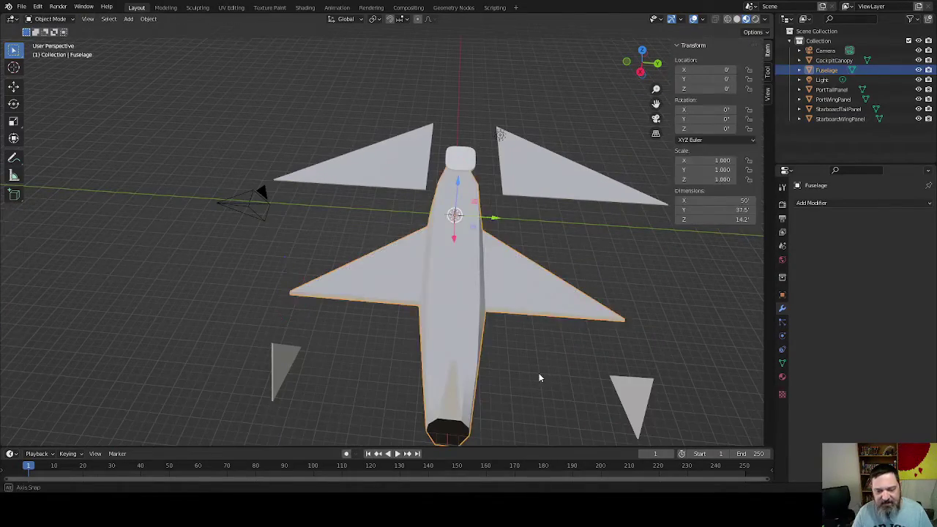
- Examine the subdivided mesh at the fuselage's rear end in Edit Mode
key("Tab")
middle_click_drag(538, 375, 458, 262)
scroll(445, 249, "up", 3)
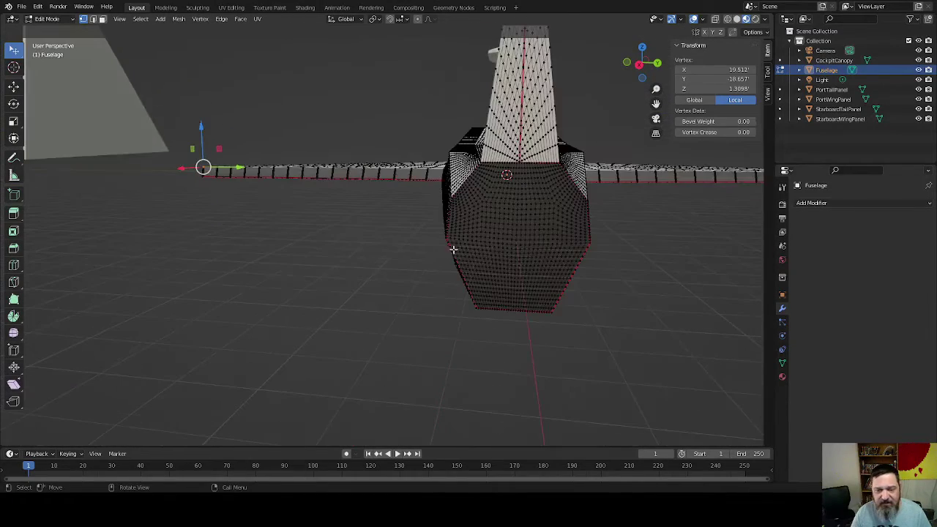
scroll(498, 260, "down", 1)
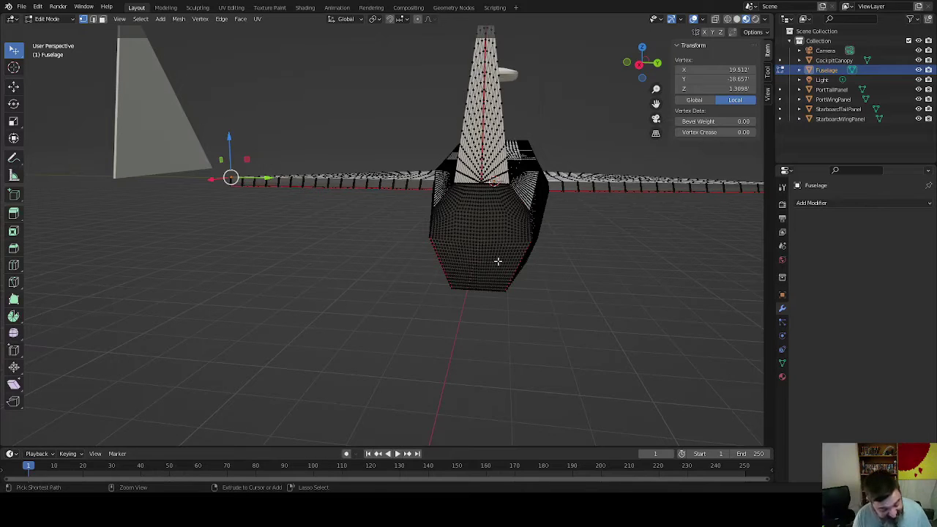
- Undo the fuselage's subdivision step by step, back to the original low-poly mesh without a Subdivision modifier
key("Tab")
key("Tab")
key("Tab")
key("ctrl+4")
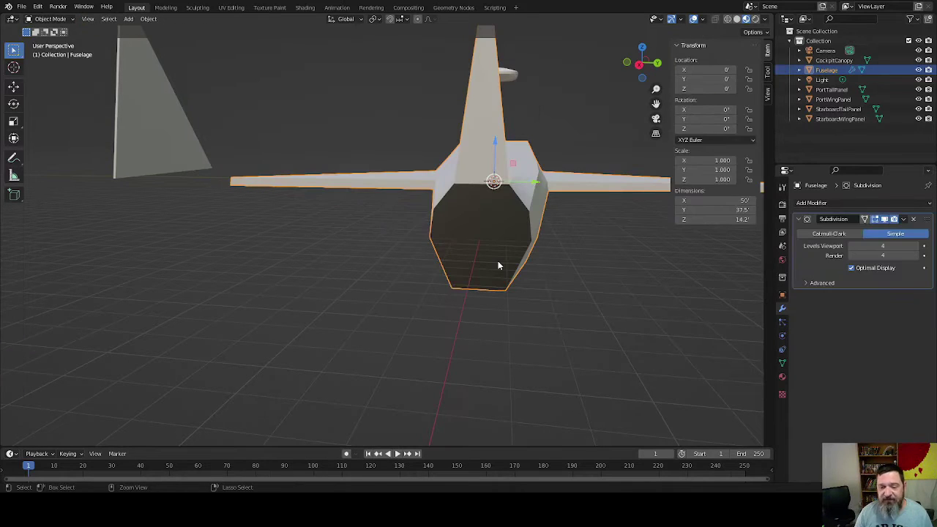
key("Tab")
key("Tab")
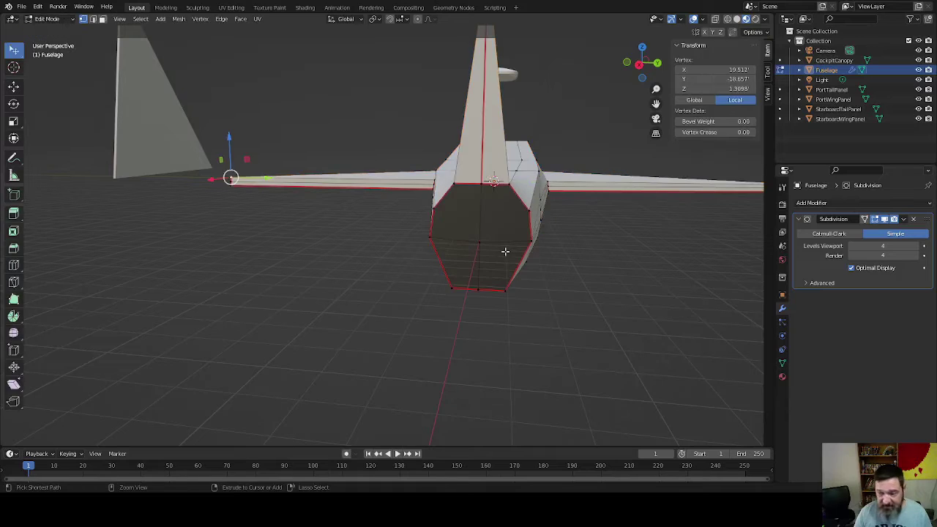
key("ctrl+z")
key("ctrl+z")
key("ctrl+z")
key("ctrl+z")
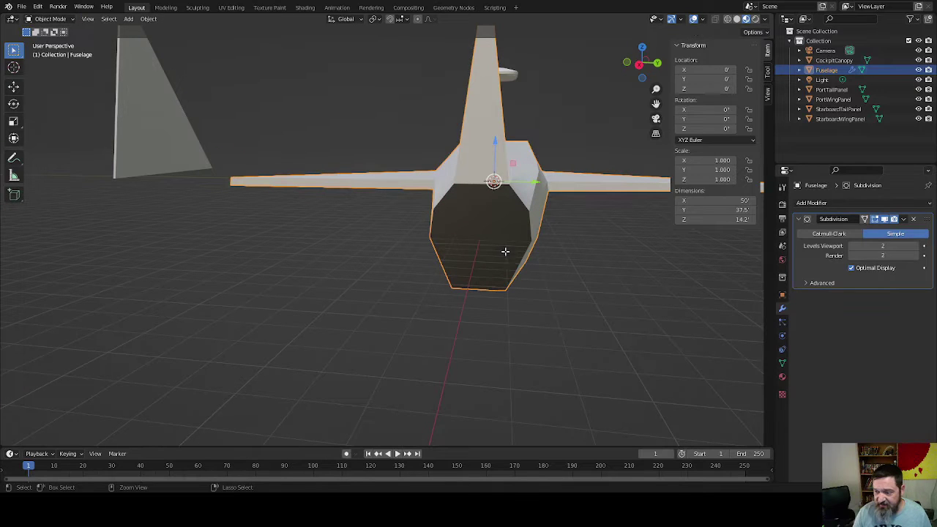
key("ctrl+z")
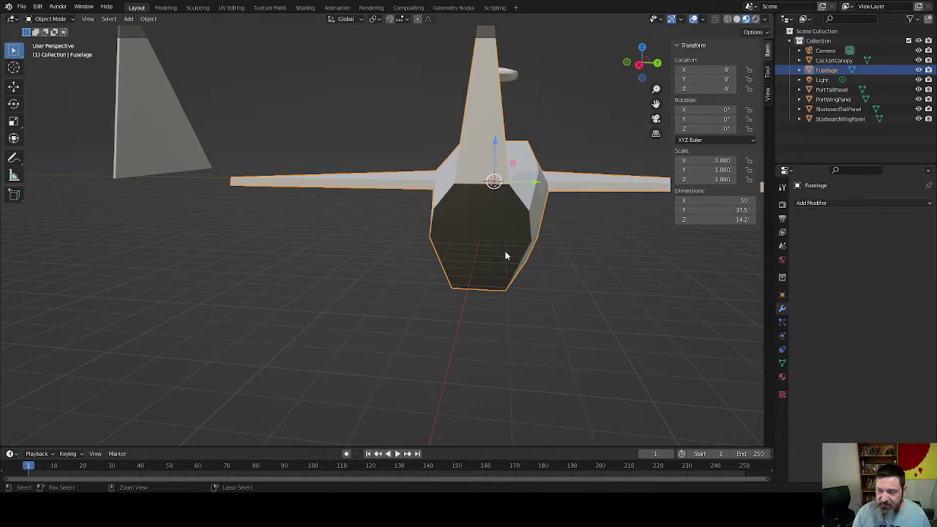
- Select the four faces closing the fuselage's rear end in Edit Mode and duplicate them in place
key("Tab")
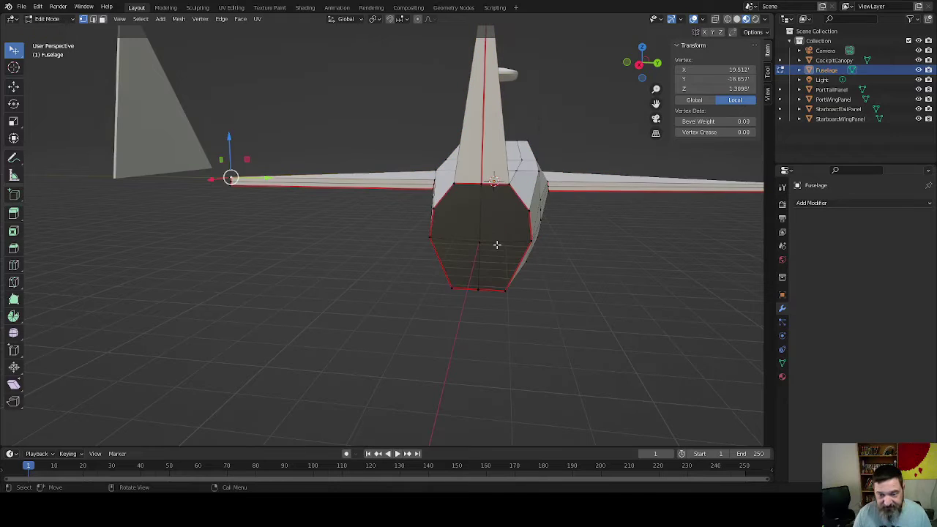
key("3")
left_click(461, 224)
left_click(507, 229, "shift")
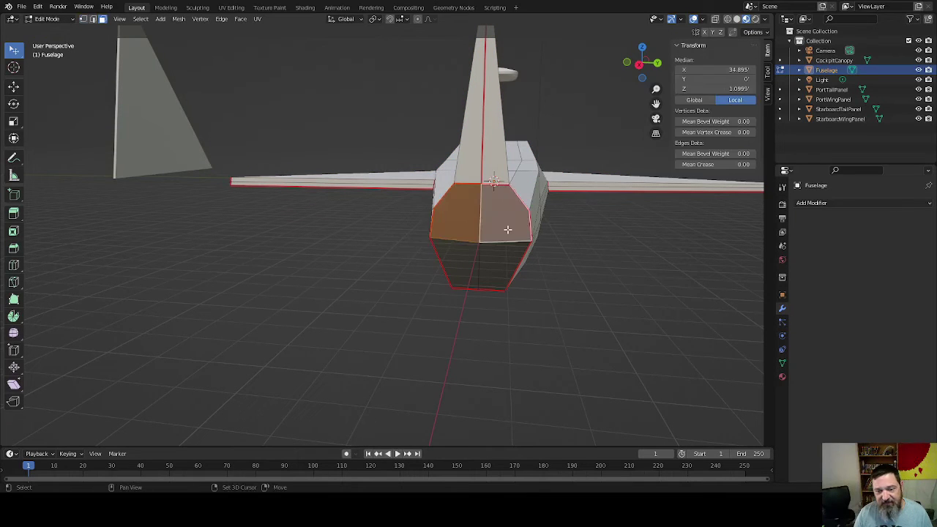
left_click(498, 260, "shift")
left_click(462, 262, "shift")
middle_click_drag(518, 272, 473, 269)
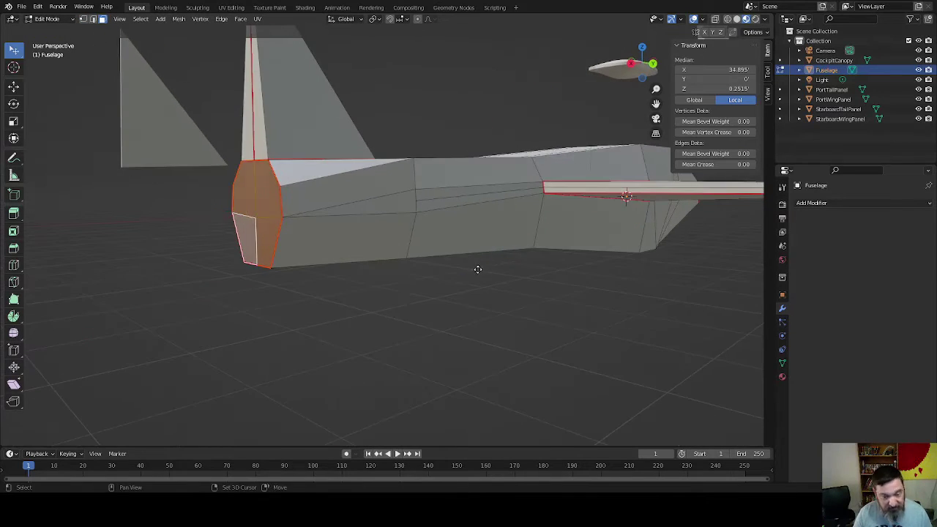
key("shift+d")
right_click(477, 269)
key("g")
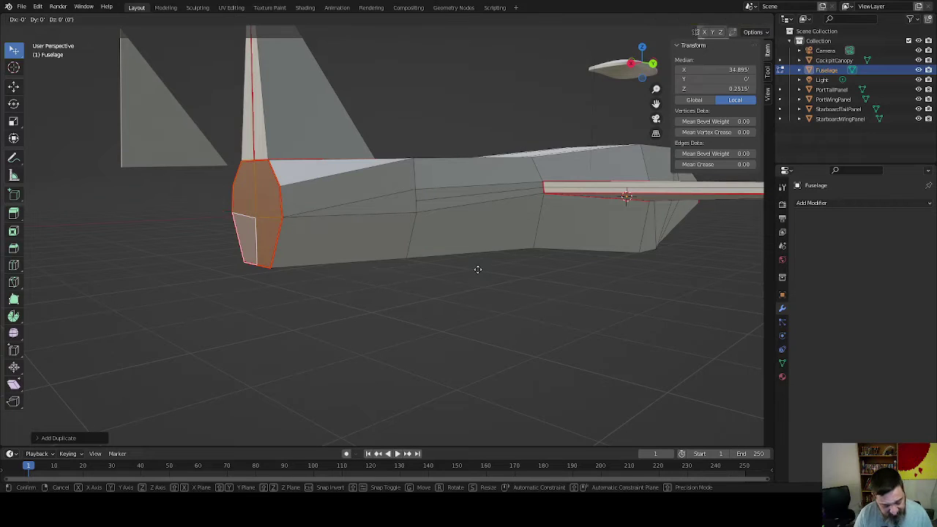
key("x")
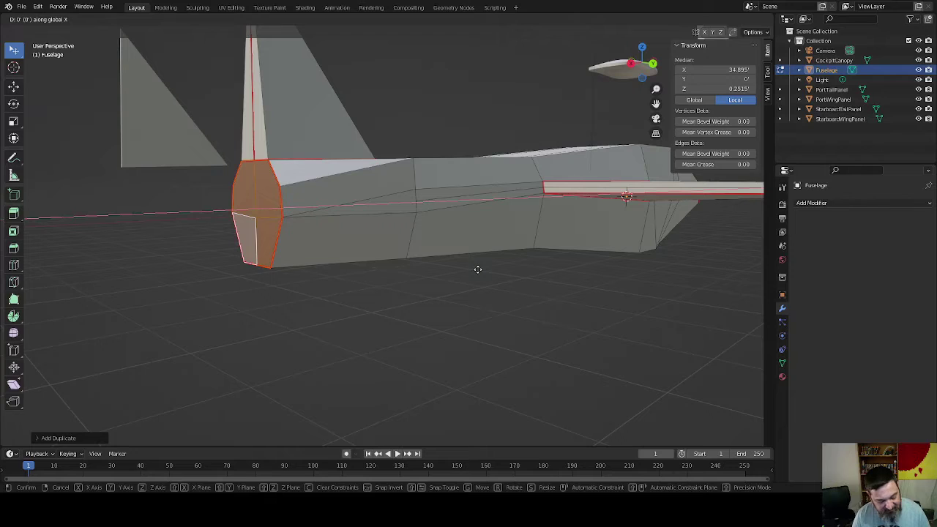
type("-10")
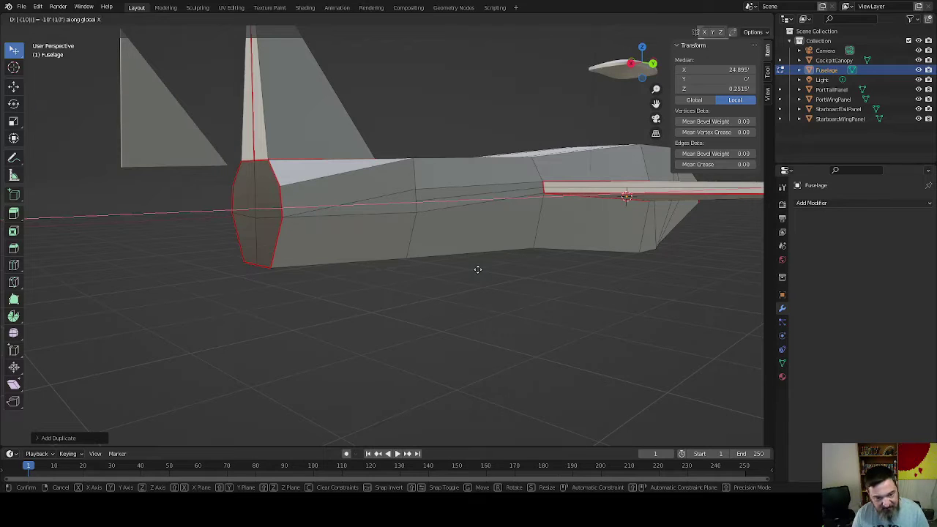
key("Escape")
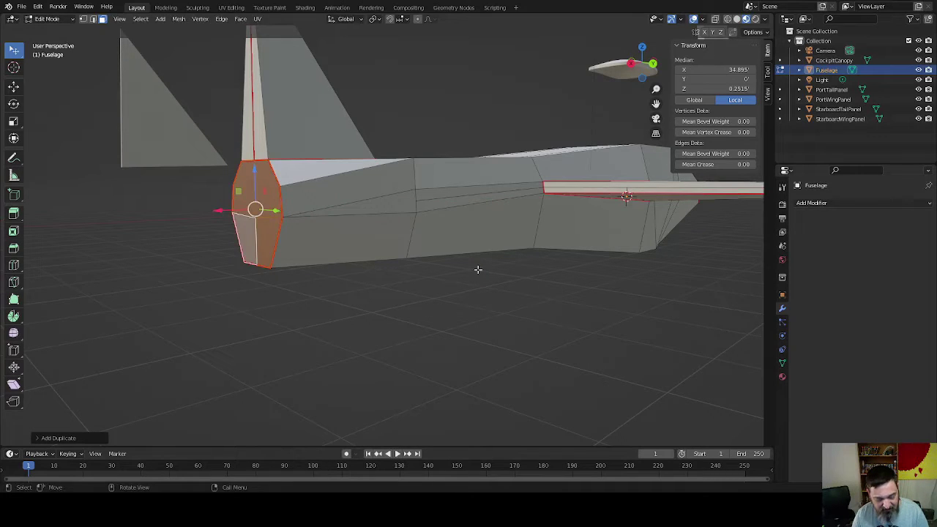
- Move the duplicated rear faces 10 ft along the X axis, away from the fuselage
key("1")
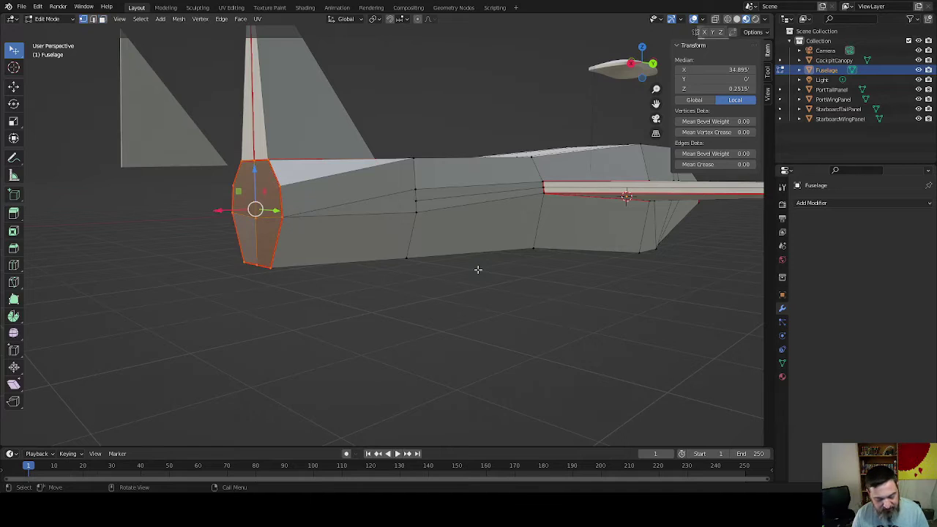
right_click(477, 269)
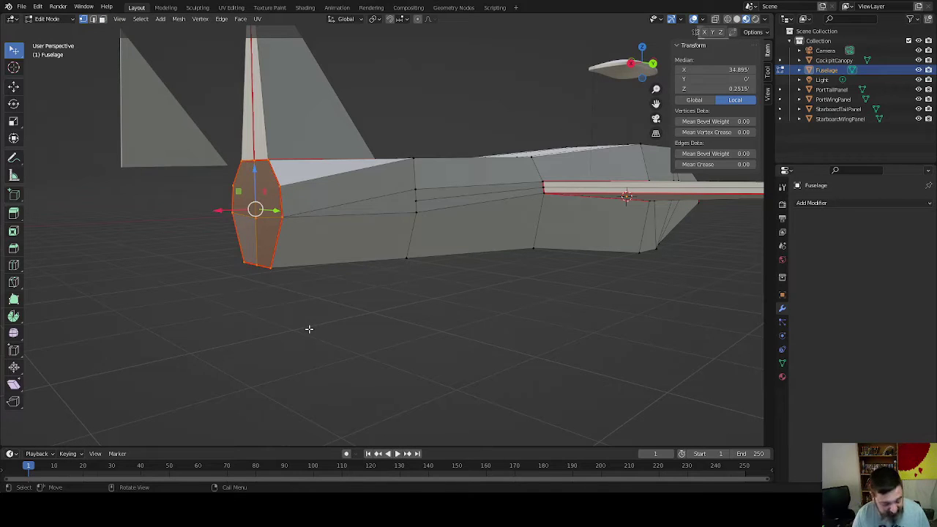
key("g")
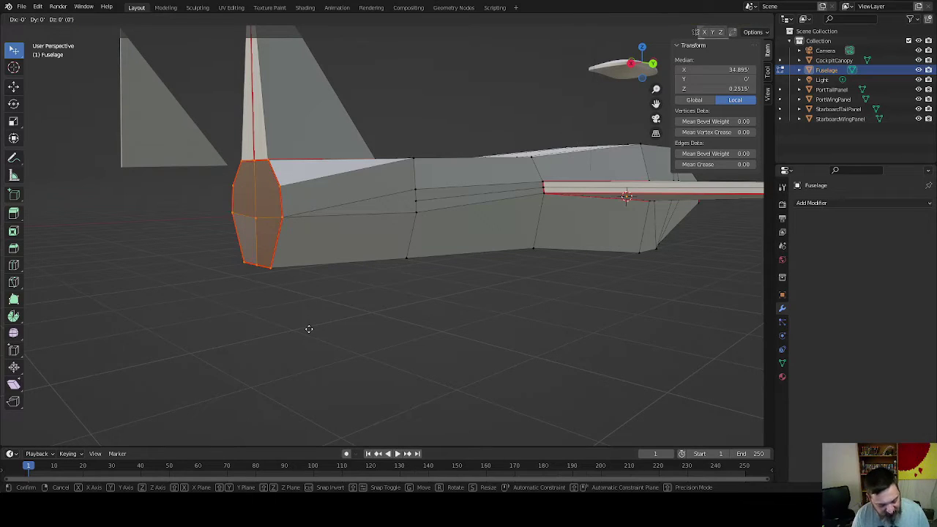
type("x")
type("1")
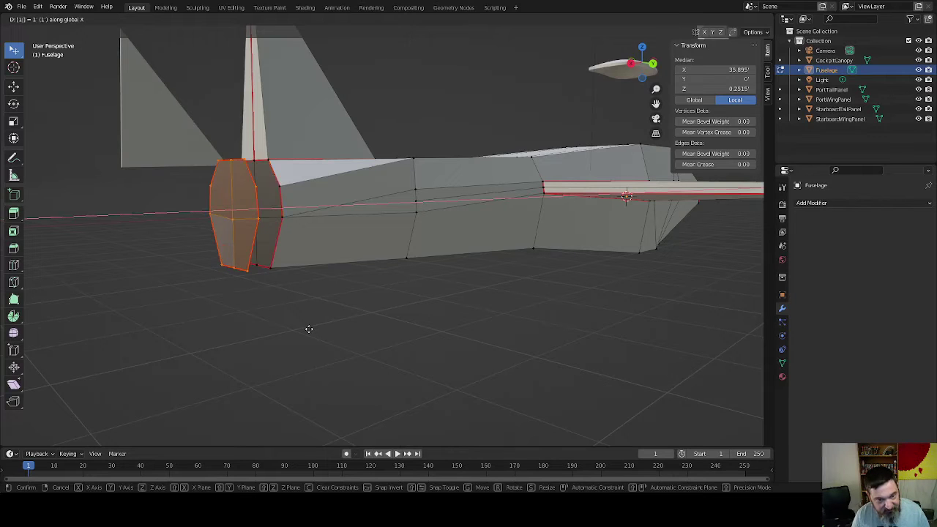
type("0")
key("Return")
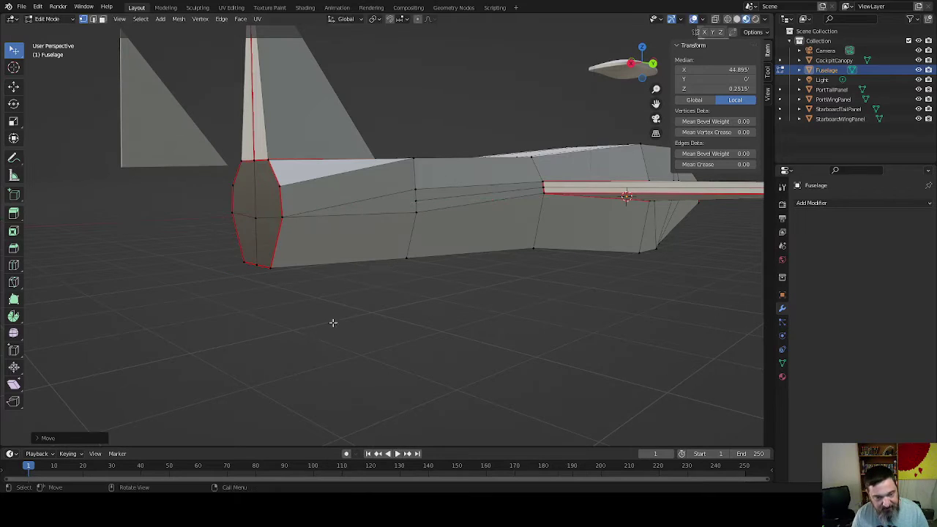
- Merge the four original faces at the fuselage's rear end into a single face
key("KP_Decimal")
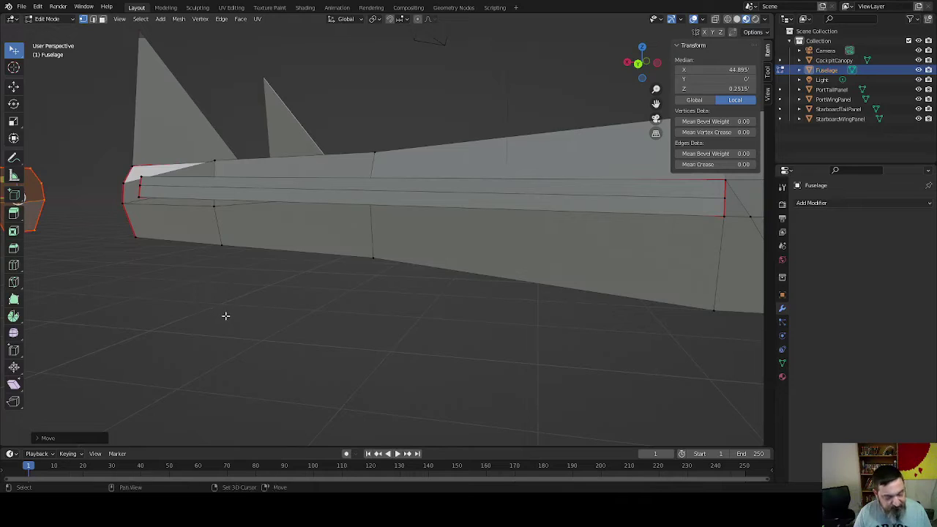
middle_click_drag(223, 316, 388, 302)
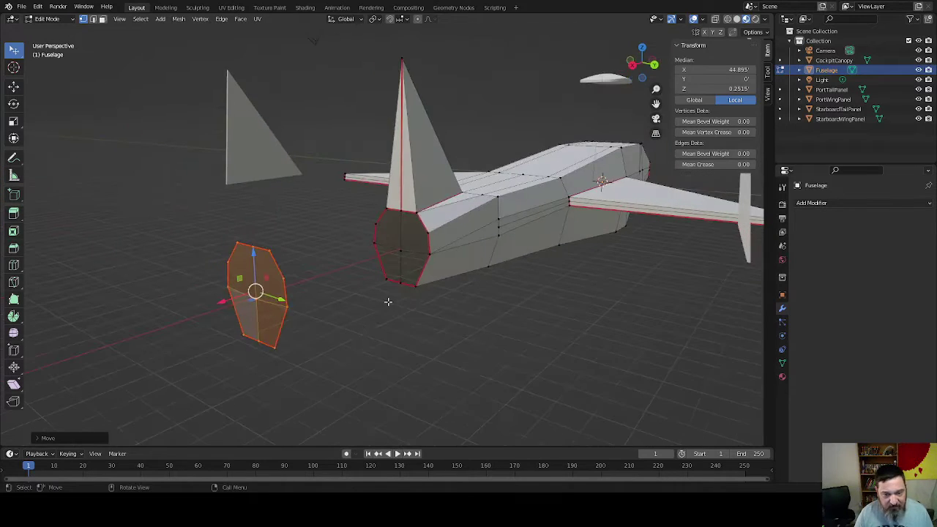
left_click(391, 240)
key("alt+a")
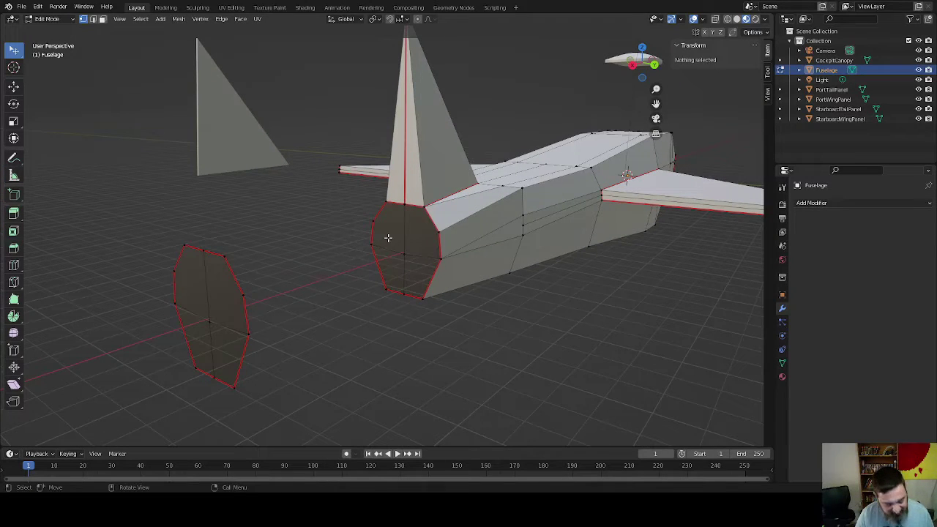
key("3")
left_click(388, 238)
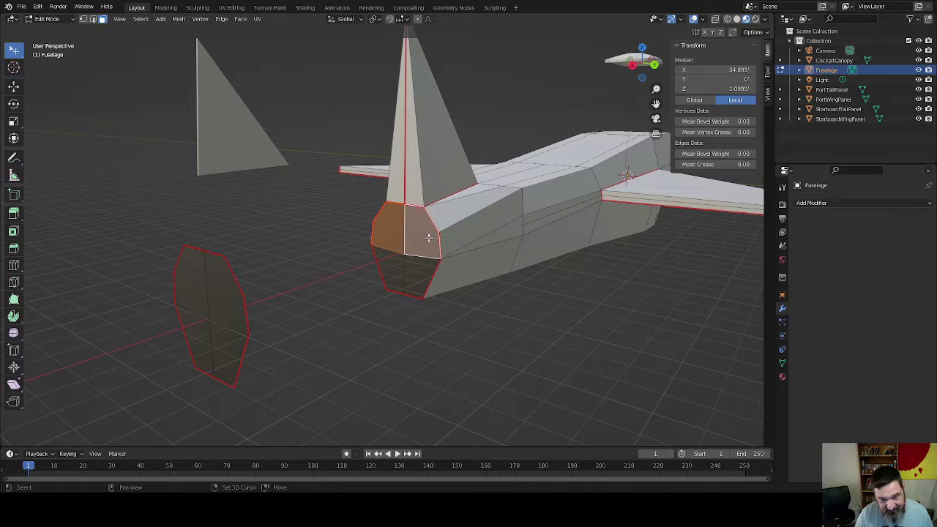
left_click(390, 268, "shift")
middle_click_drag(466, 272, 361, 255)
scroll(380, 239, "up", 5)
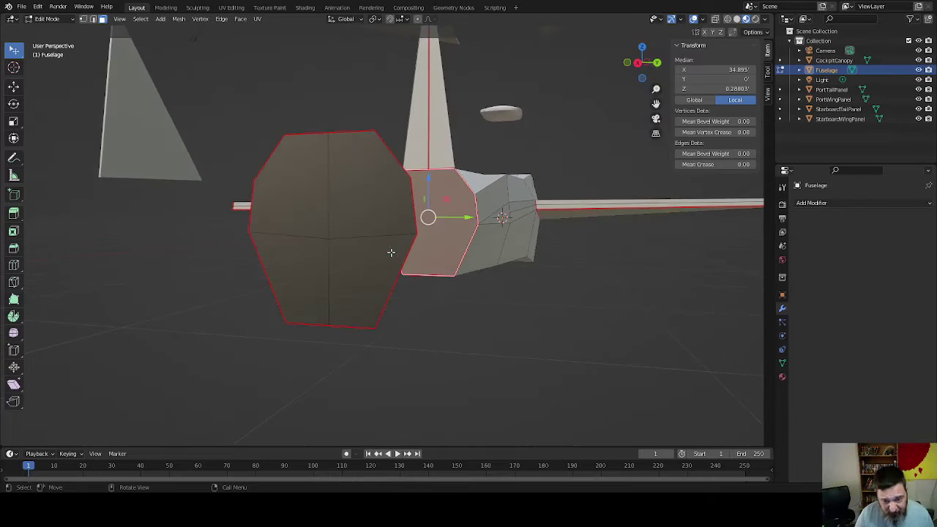
- Compare the duplicate's four faces with the fuselage's merged rear face by selecting each in turn
left_click(362, 265)
left_click(345, 196, "shift")
left_click(293, 192, "shift")
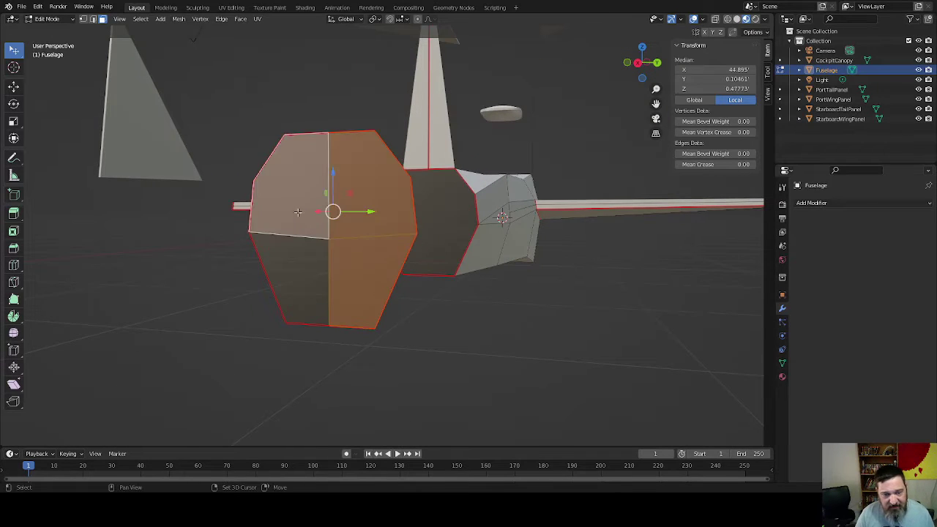
left_click(305, 271, "shift")
middle_click_drag(306, 271, 414, 307)
left_click(415, 265)
middle_click_drag(508, 270, 487, 274)
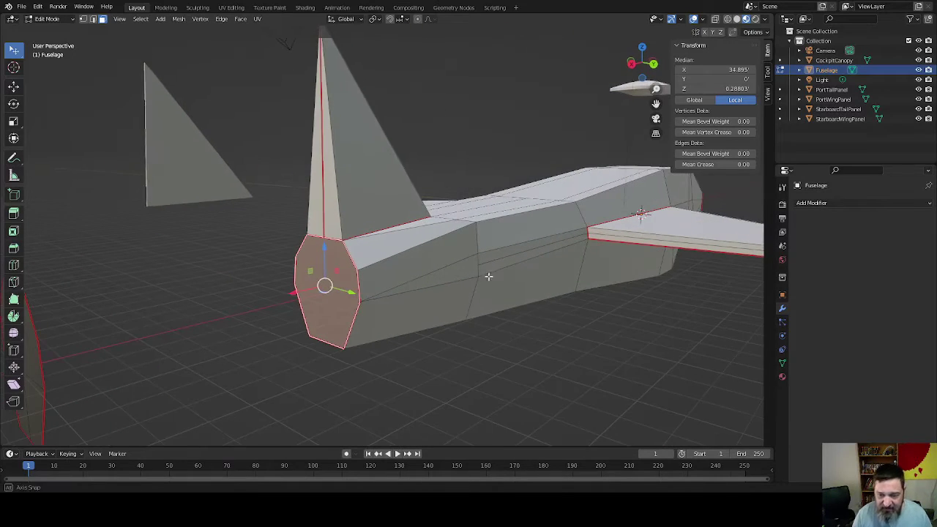
middle_click_drag(399, 292, 197, 321)
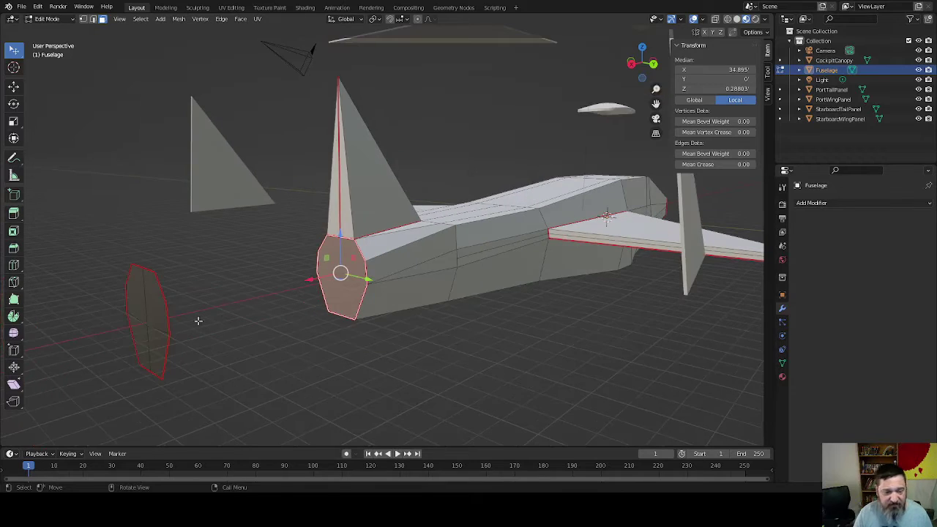
- Select all linked faces of the duplicated rear panel and extrude them in place
left_click(152, 320)
key("l")
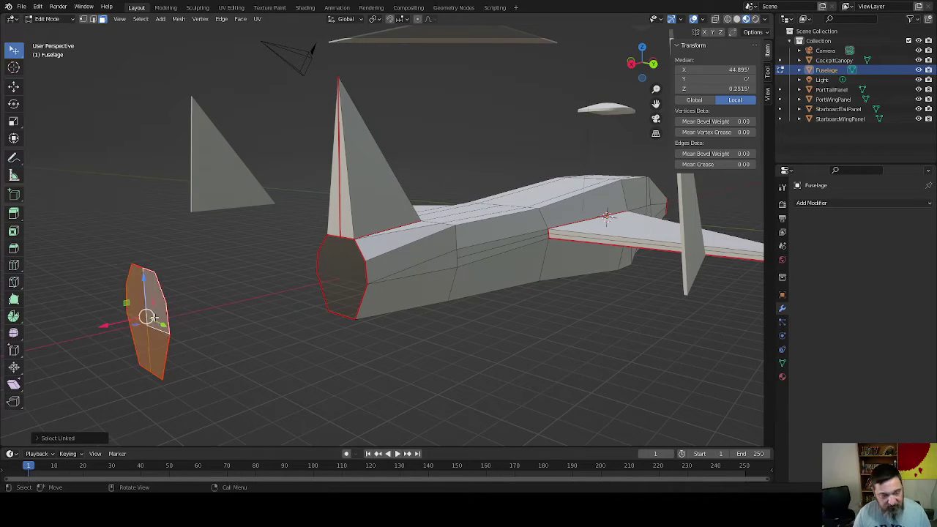
key("g")
key("z")
key("z")
left_click(235, 317)
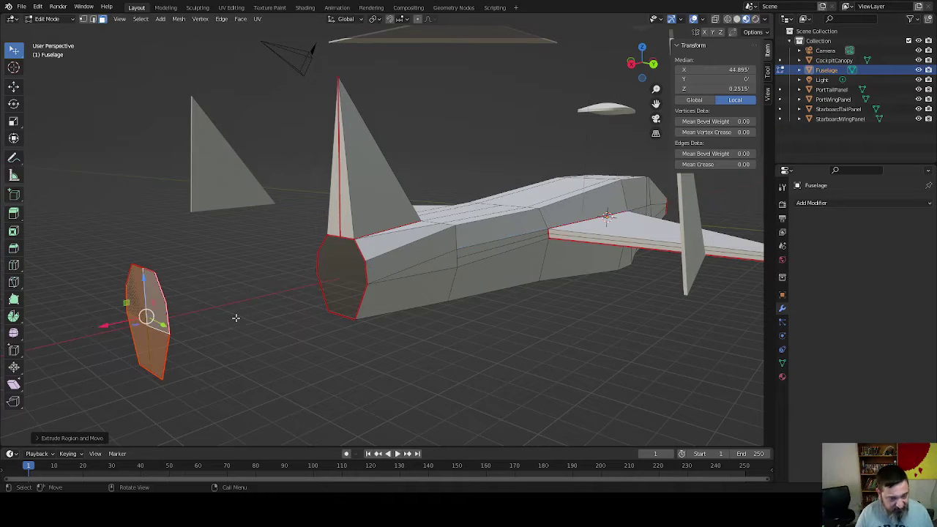
key("g")
type("x")
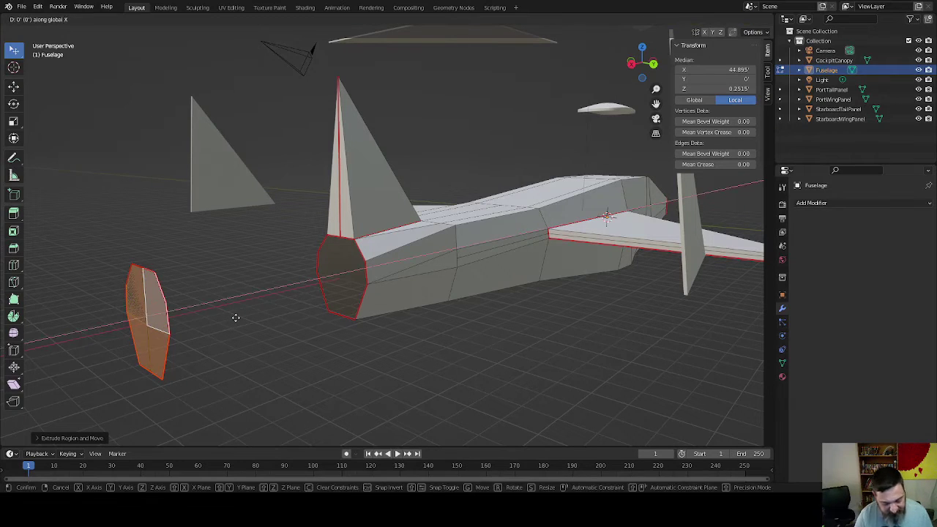
type("-.1")
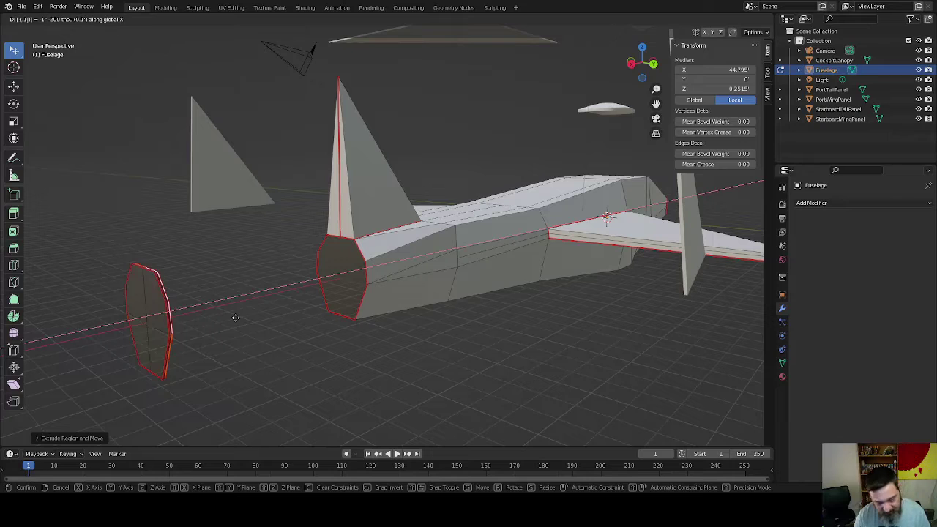
key("Return")
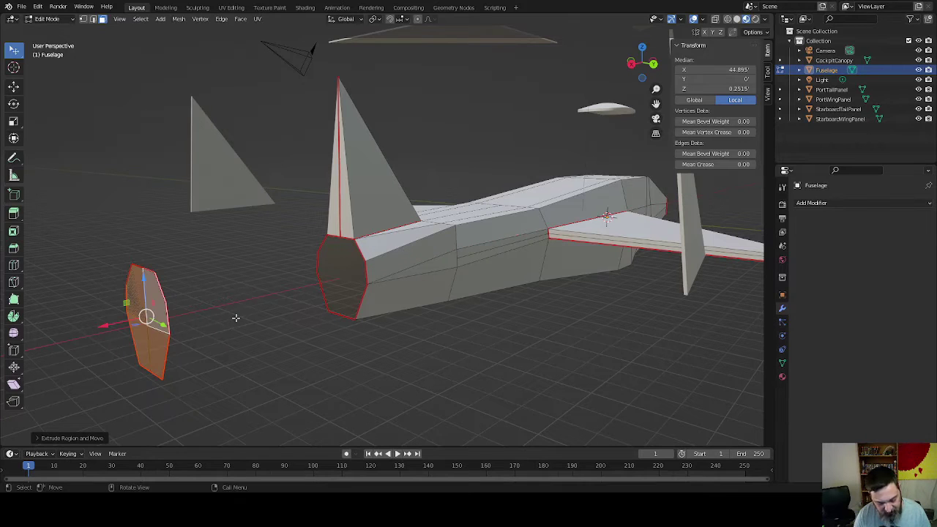
- Isolate the fuselage in local view and move the rear panel's extruded faces 0.1 ft along the global X axis
key("KP_Divide")
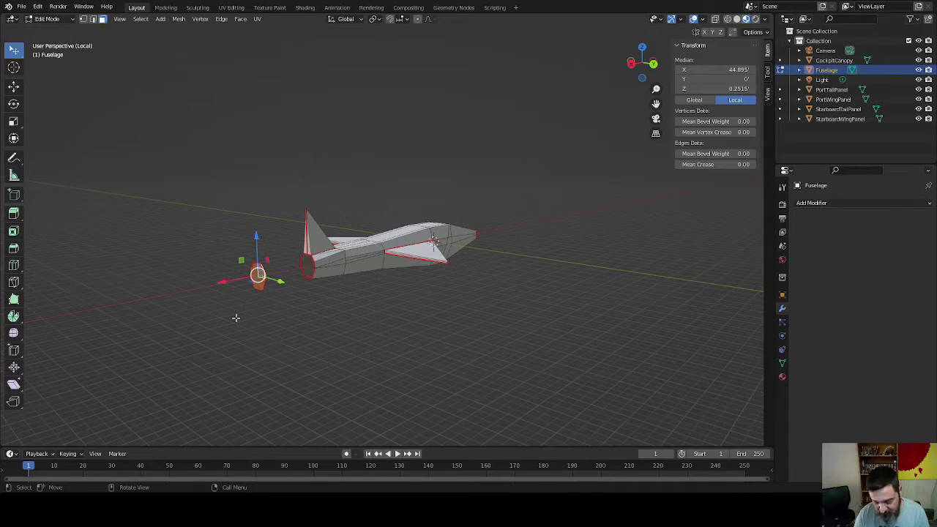
key("KP_Decimal")
key("period")
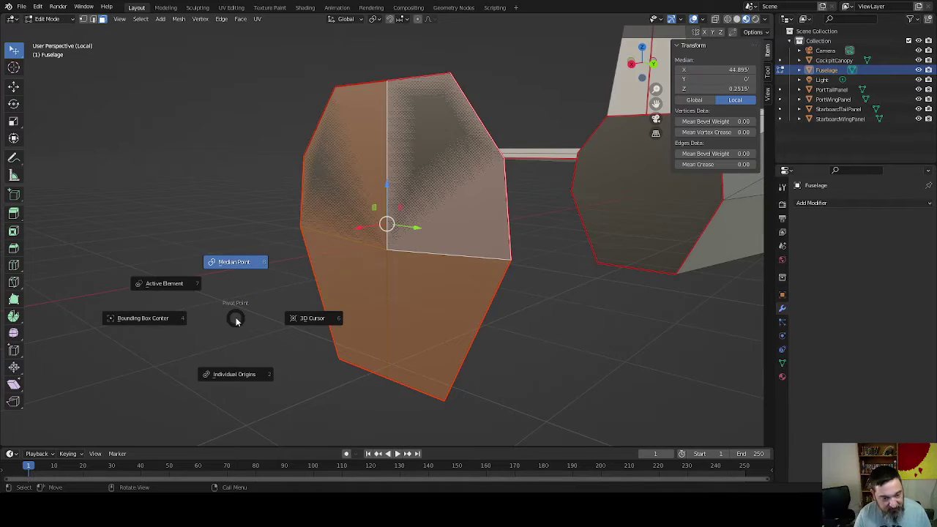
left_click(558, 355)
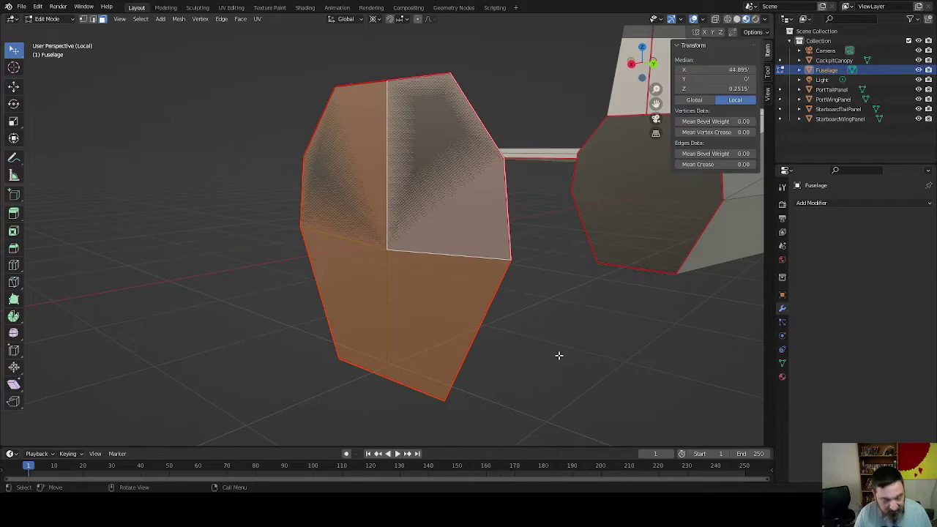
key("g")
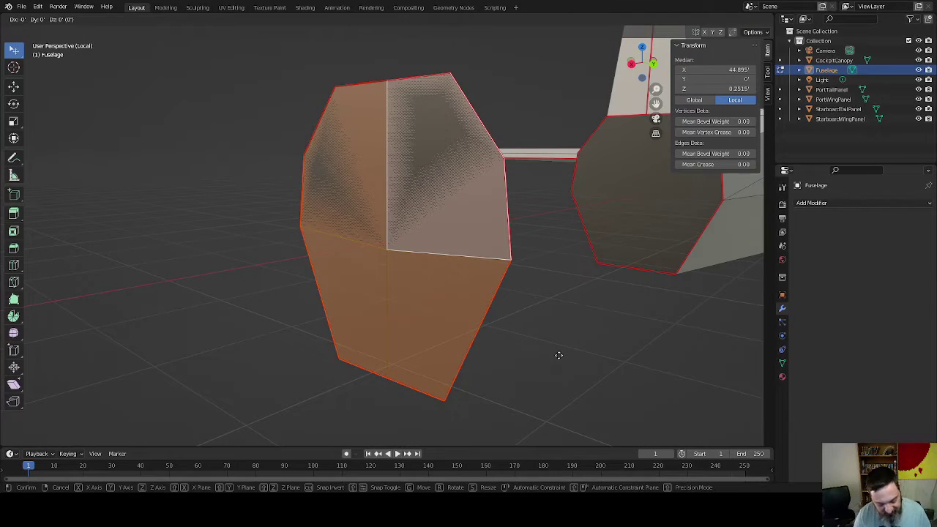
type("x")
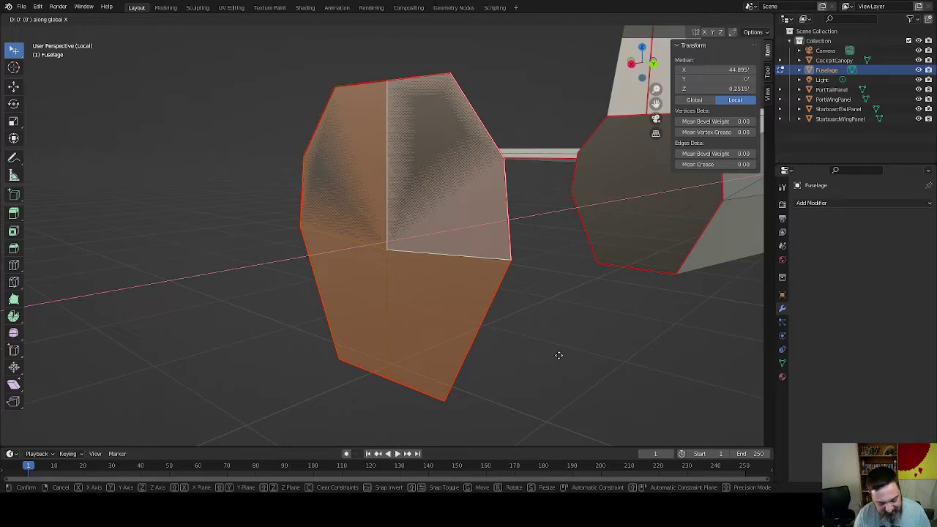
type(".1")
key("Return")
middle_click_drag(561, 355, 513, 368)
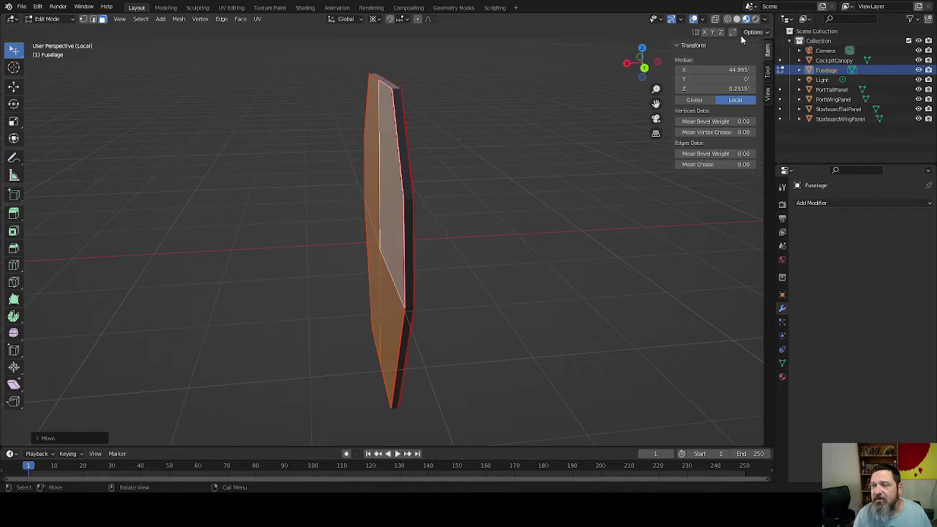
- Enable the face normals overlay to examine the orientation of the thickened rear panel's faces
left_click(702, 20)
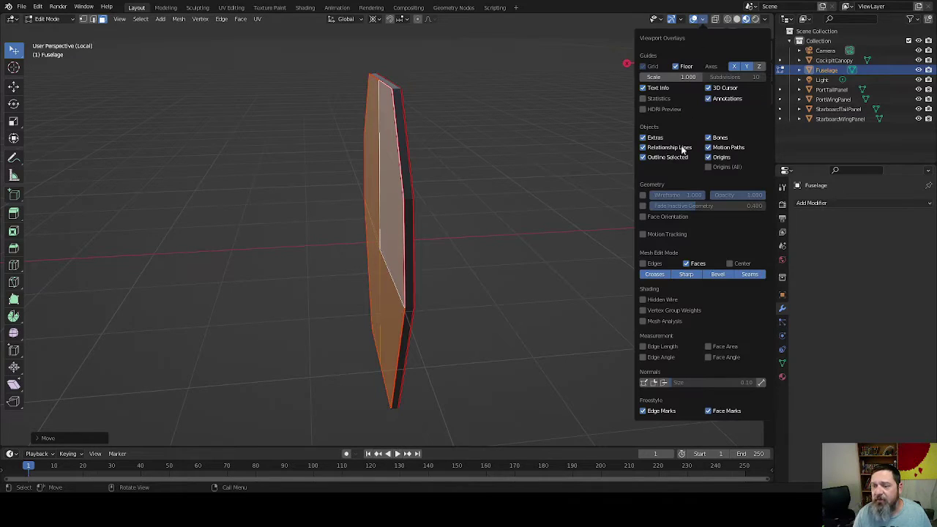
left_click(663, 382)
key("n")
middle_click_drag(377, 350, 395, 343)
middle_click_drag(519, 184, 488, 210)
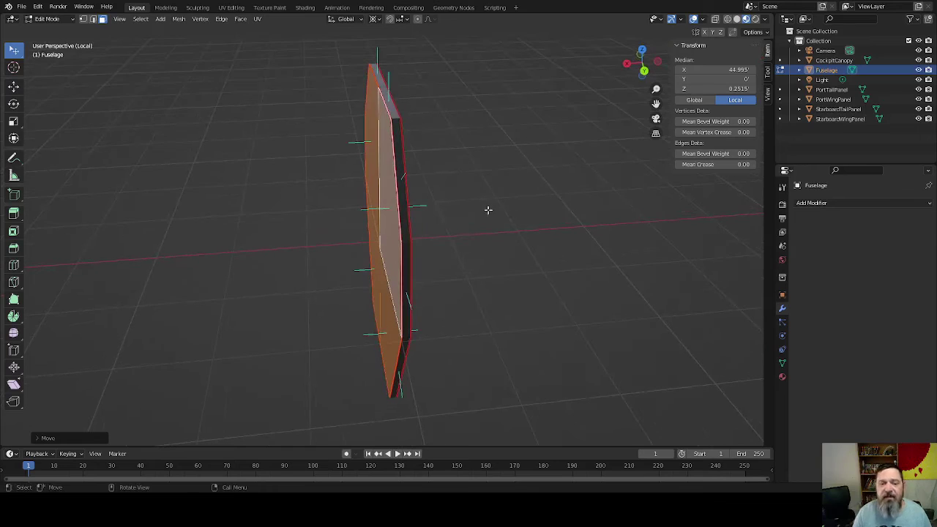
- Select all linked faces of the thickened rear panel and separate the selection from the fuselage into its own object
key("l")
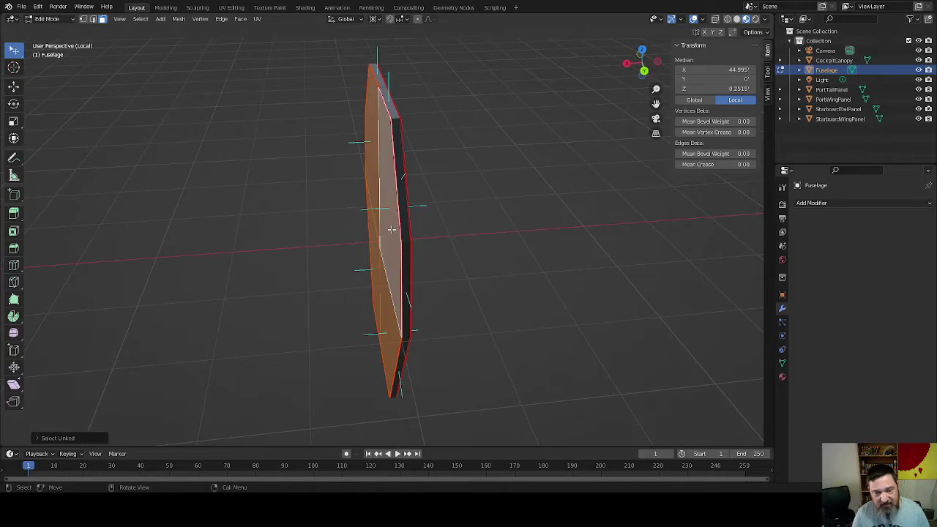
middle_click_drag(396, 232, 366, 231)
key("alt+a")
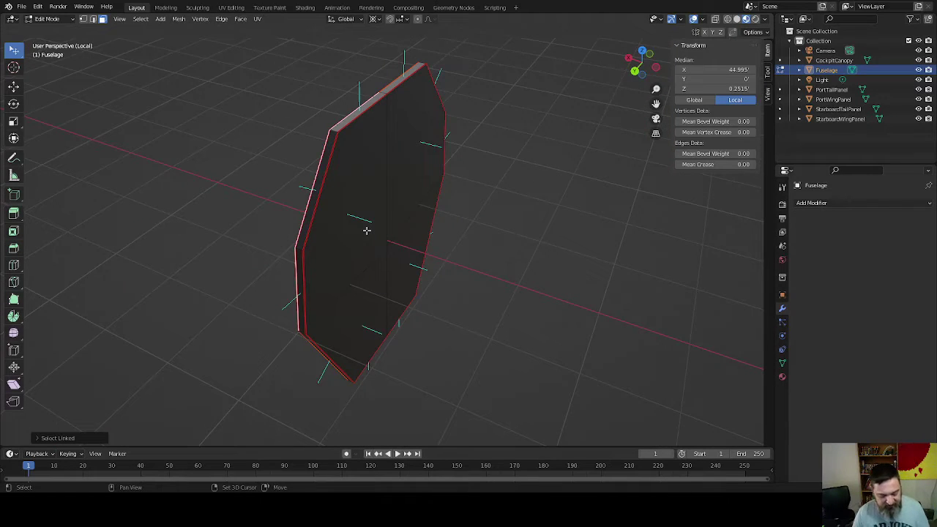
key("l")
key("shift+l")
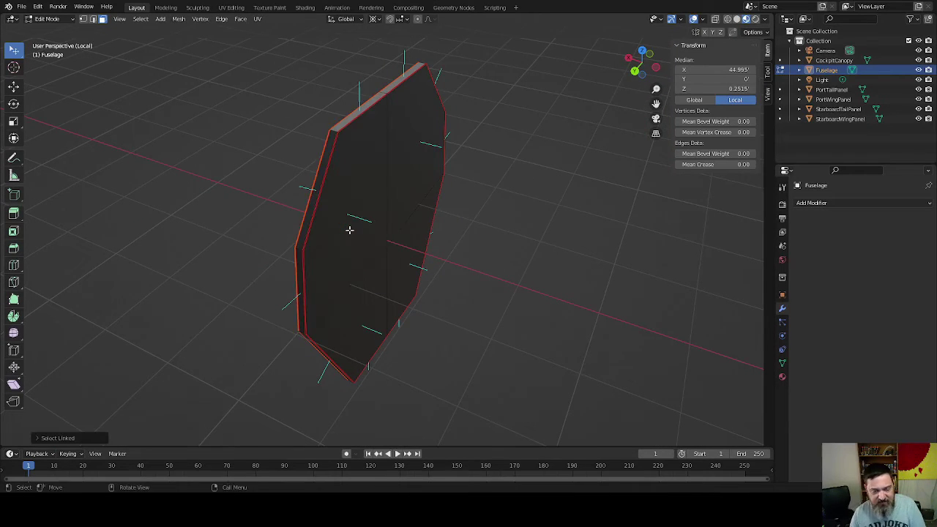
key("l")
middle_click_drag(349, 230, 369, 262)
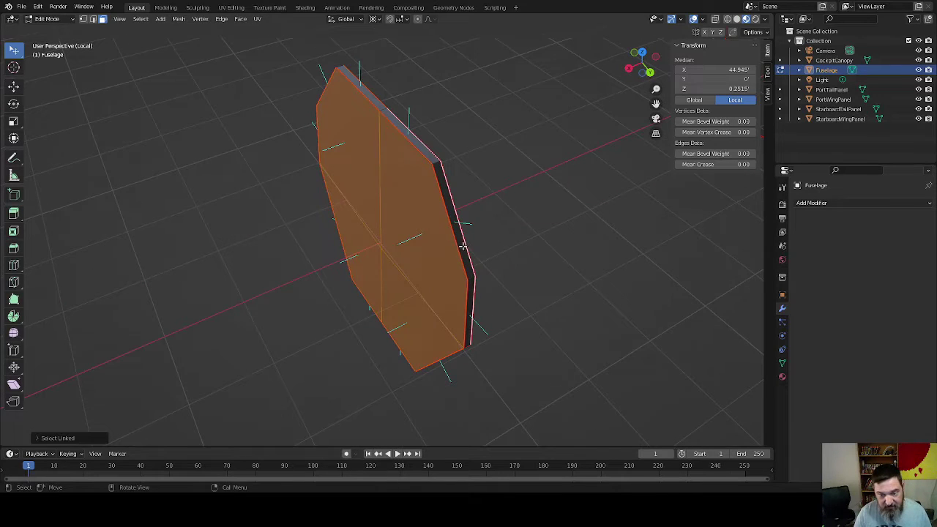
middle_click_drag(444, 274, 343, 195)
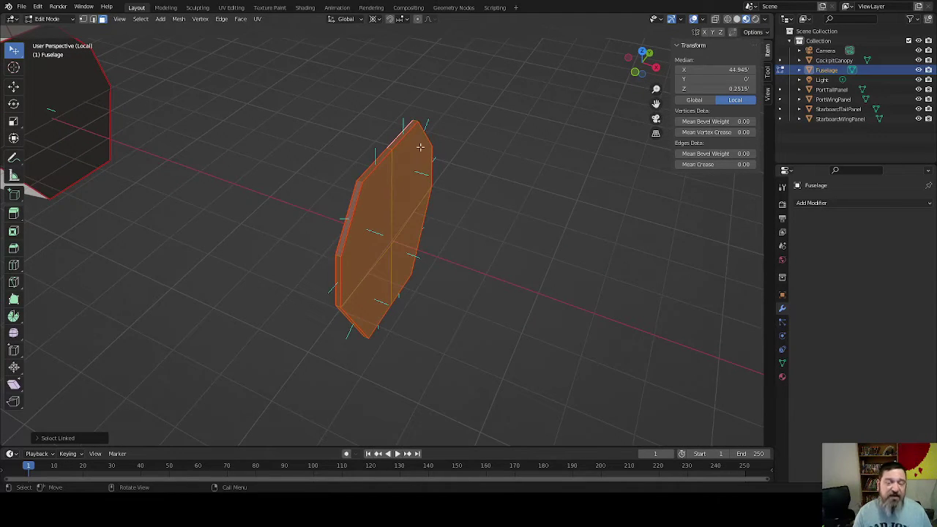
middle_click_drag(279, 268, 415, 248)
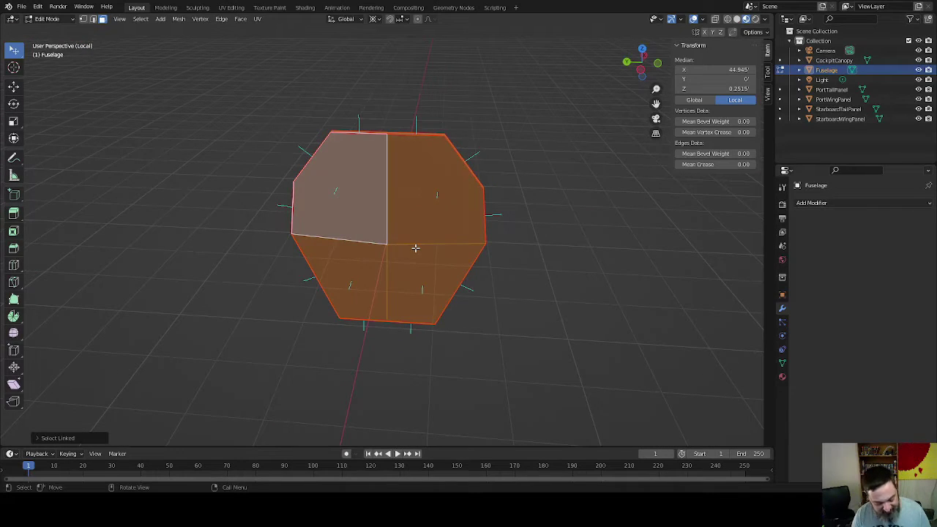
key("p")
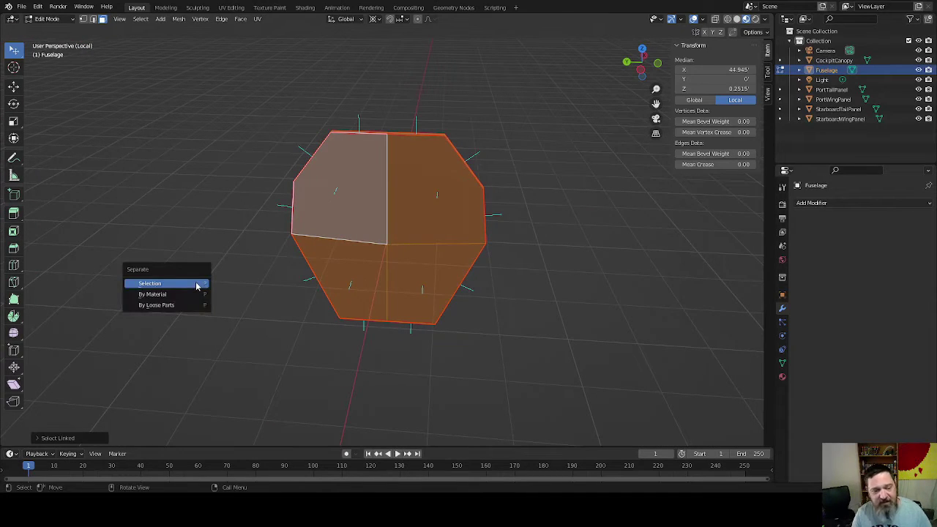
left_click(181, 287)
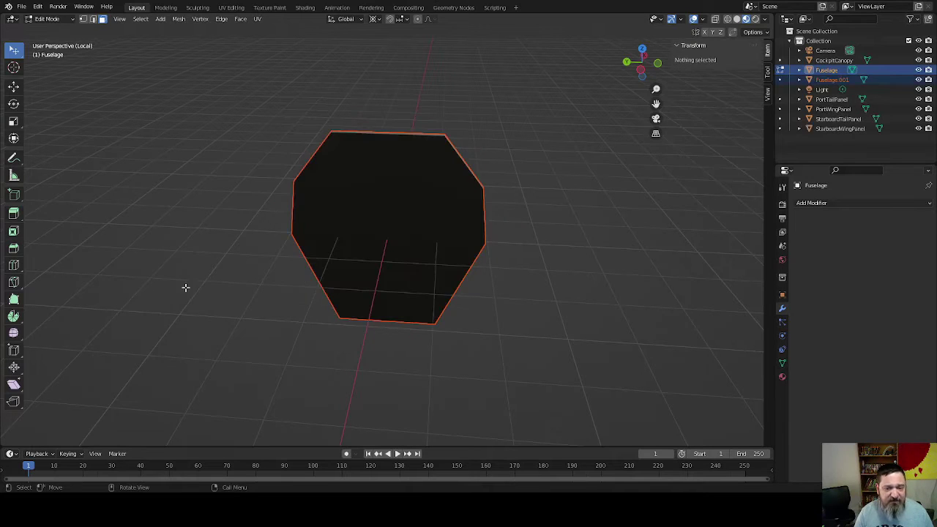
middle_click_drag(509, 266, 584, 206)
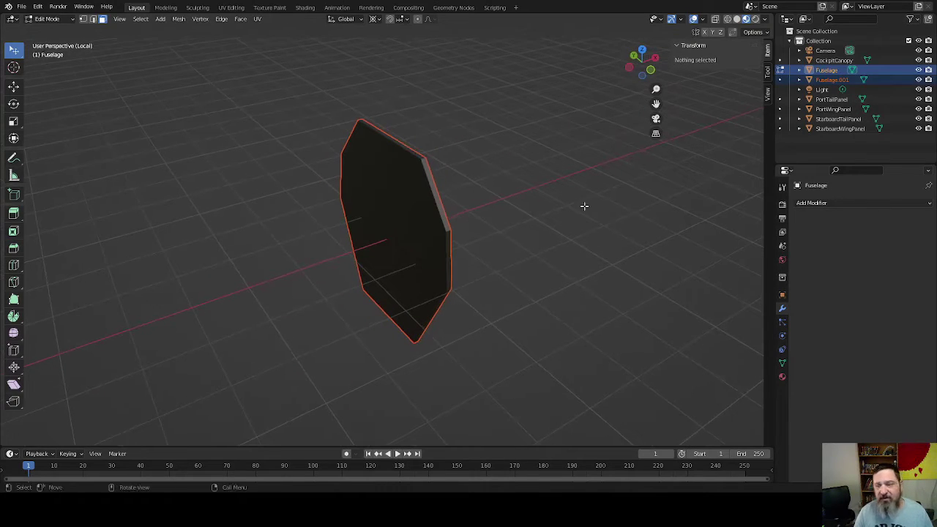
- Rename the separated rear panel object as BoosterPanel
left_click(836, 79)
double_click(836, 79)
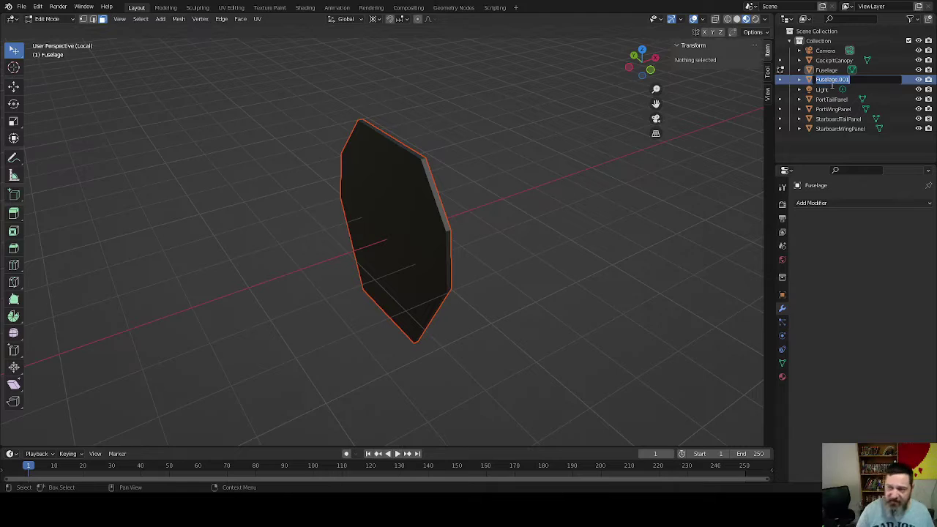
type("Booste")
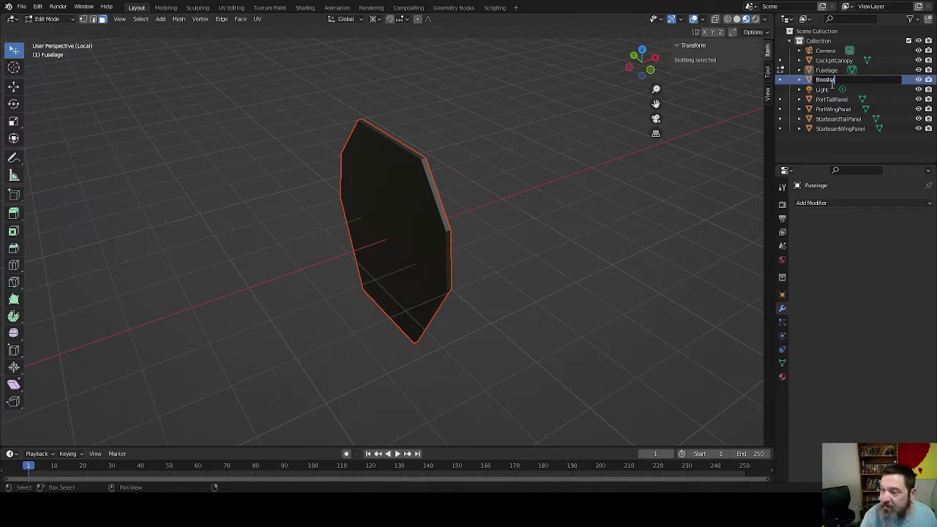
type("rPanel")
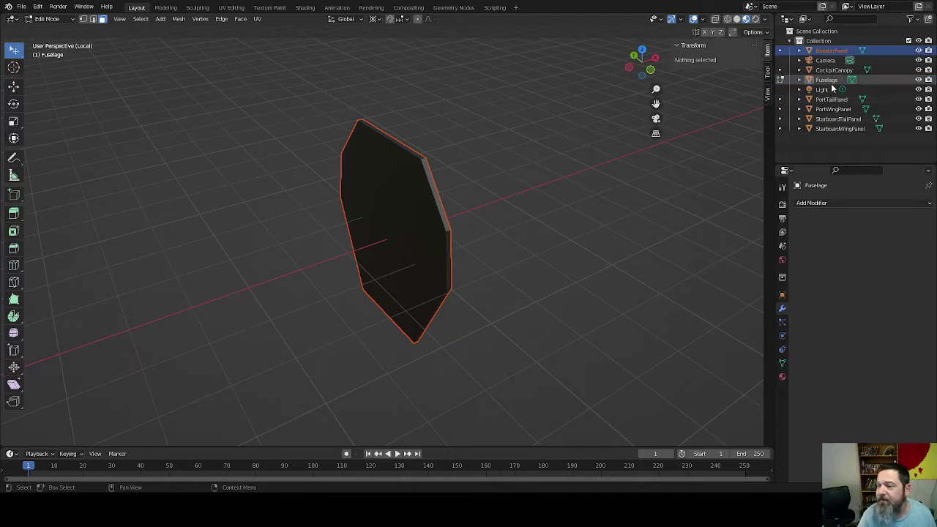
key("Return")
- Try a Catmull-Clark Subdivision Surface modifier on the fuselage with 2 viewport levels
middle_click_drag(591, 283, 606, 269)
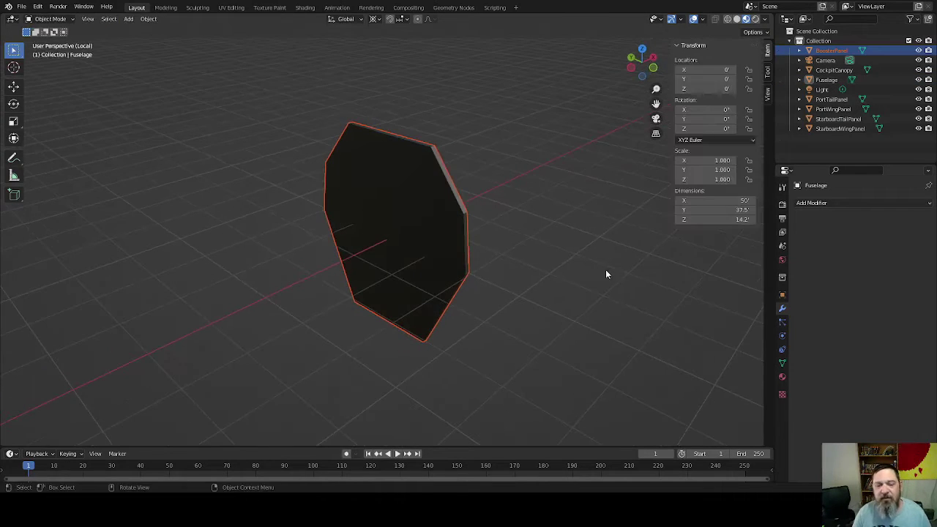
scroll(606, 269, "down", 4)
middle_click_drag(562, 248, 585, 256)
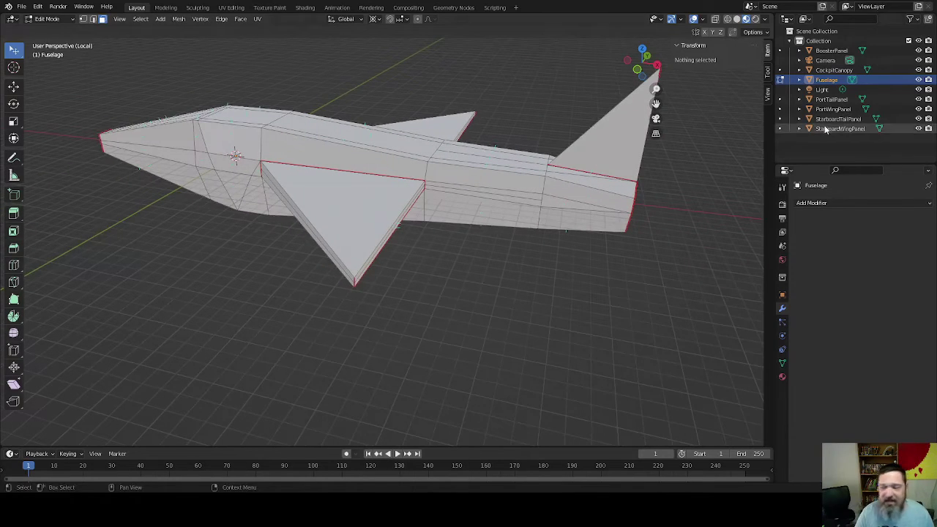
left_click(869, 203)
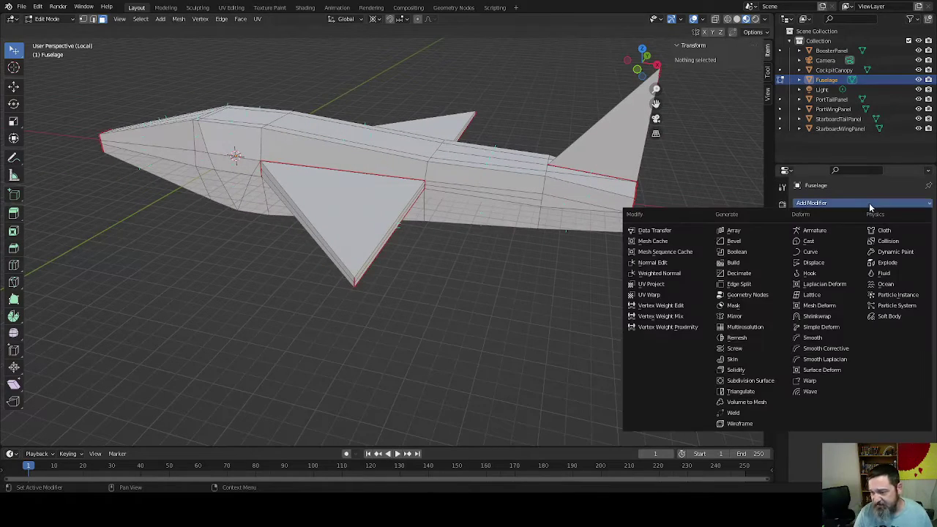
left_click(754, 381)
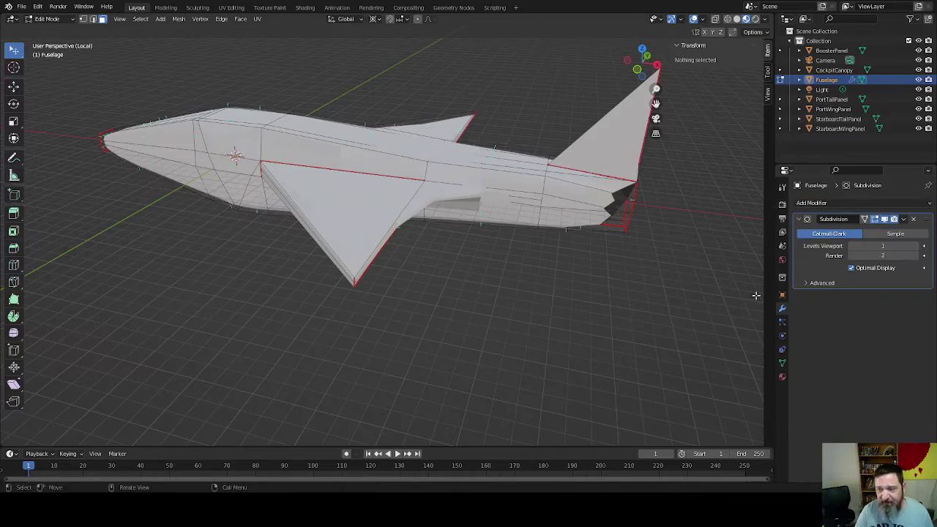
middle_click_drag(619, 296, 607, 272)
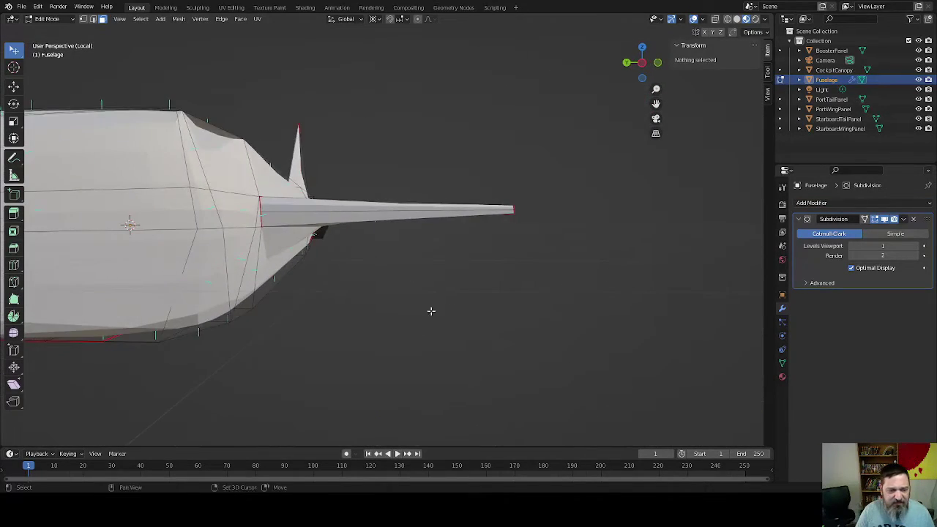
middle_click_drag(431, 310, 469, 308)
left_click(915, 247)
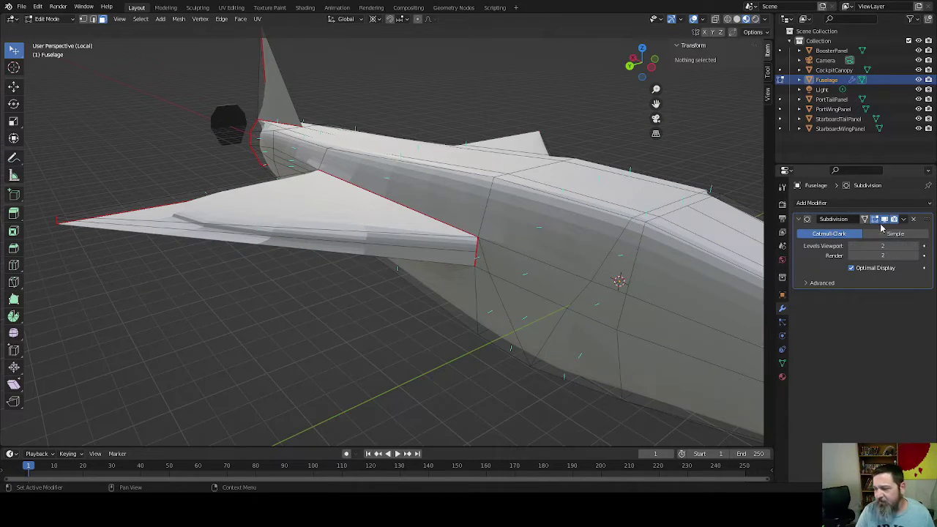
- Try applying the Subdivision modifier to the fuselage mesh, and undo both its application and its addition
left_click(903, 219)
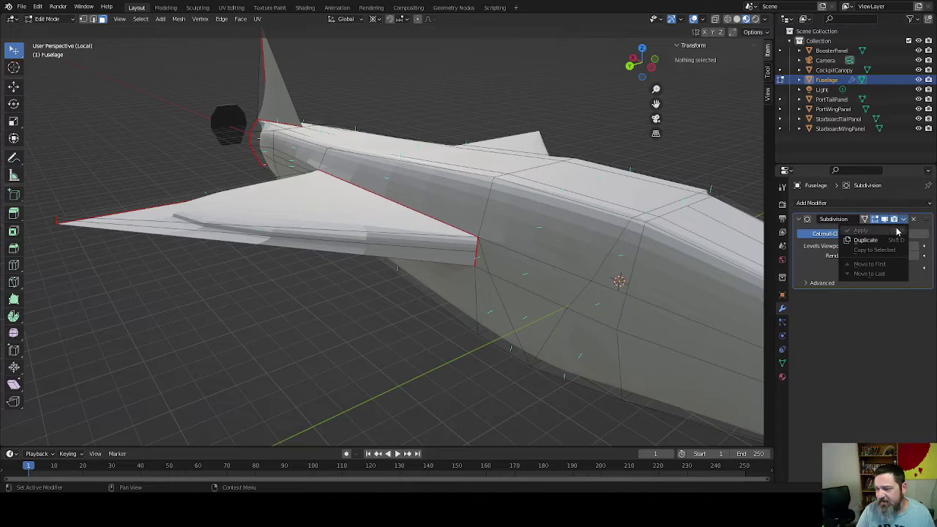
key("Tab")
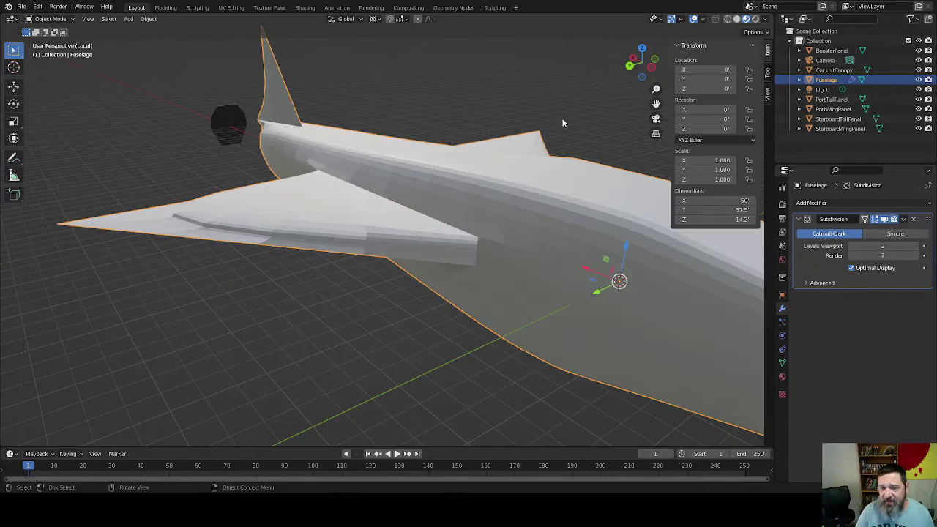
left_click(904, 220)
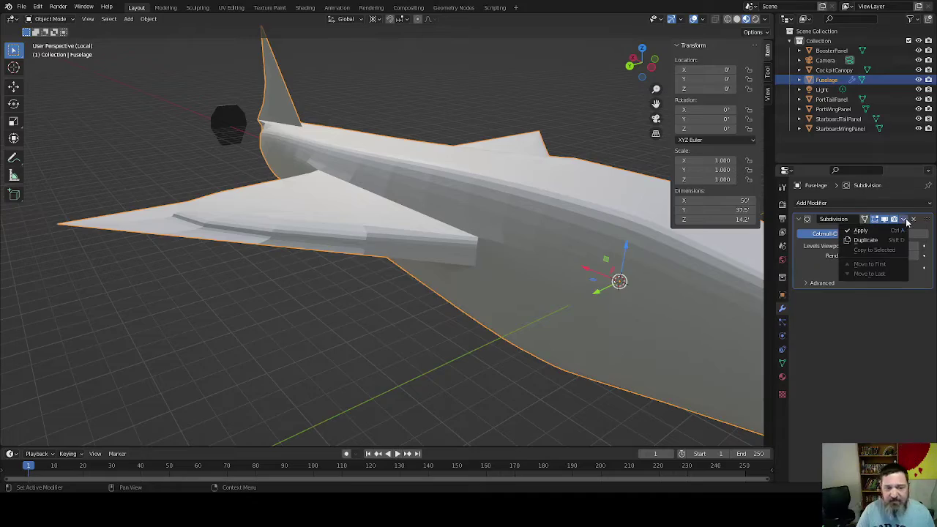
left_click(878, 230)
middle_click_drag(350, 332, 385, 292)
key("Tab")
scroll(422, 337, "down", 3)
key("ctrl+z")
key("ctrl+z")
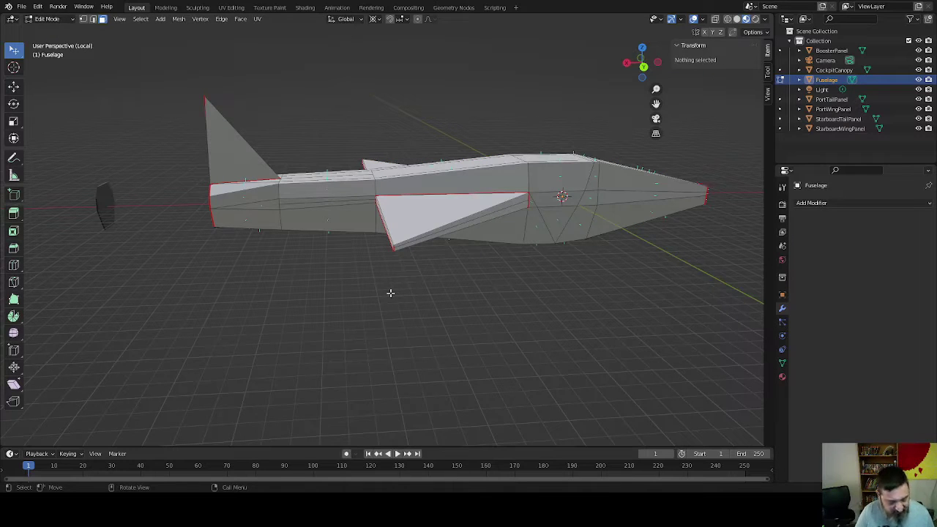
- Mark the lower leading edge of the fuselage's wing as a seam
key("1")
scroll(362, 309, "up", 5)
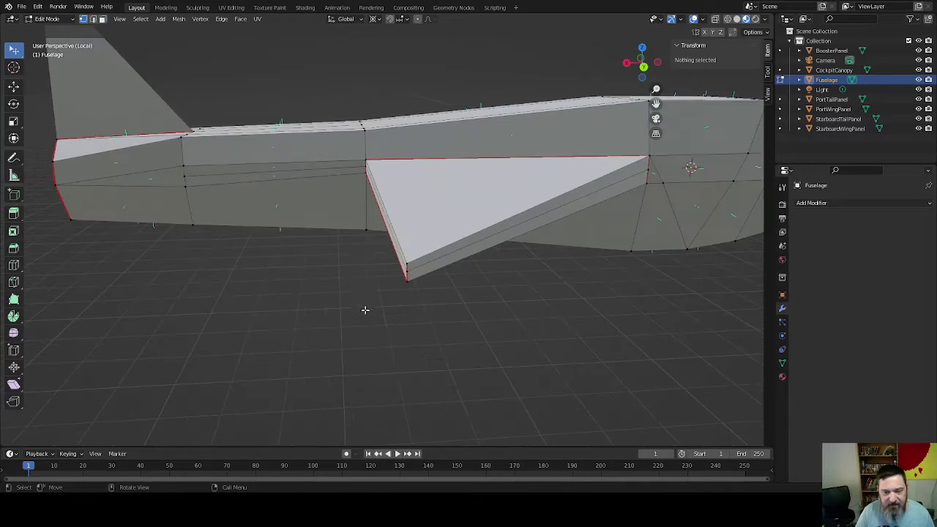
middle_click_drag(362, 305, 379, 260)
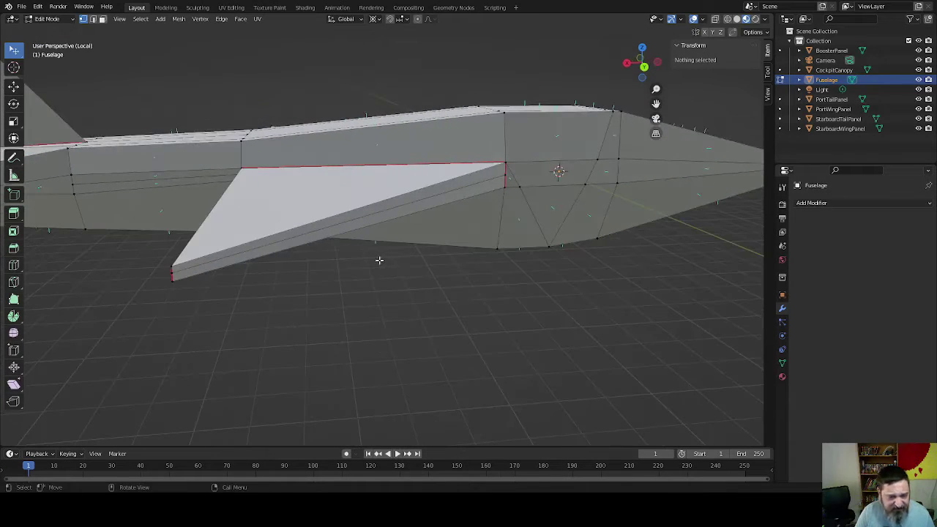
middle_click_drag(232, 273, 434, 284)
middle_click_drag(382, 230, 450, 257)
key("2")
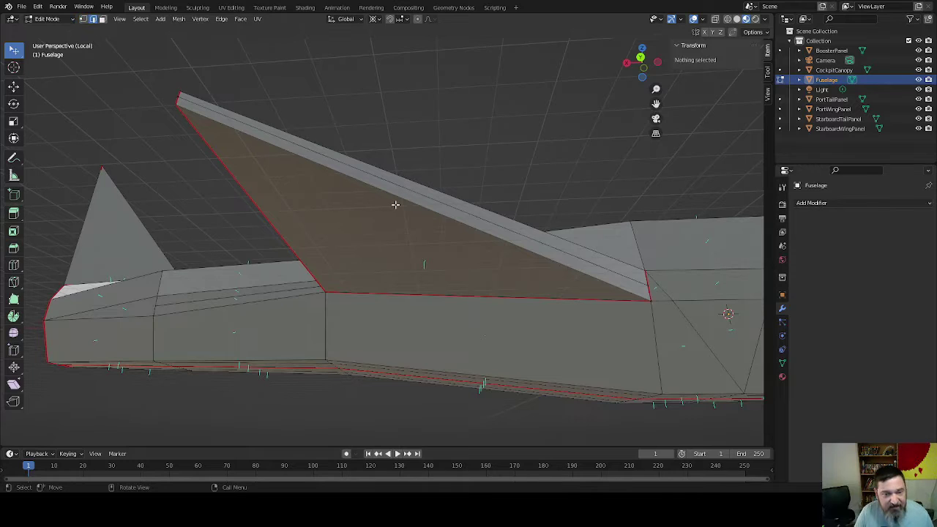
left_click(395, 204)
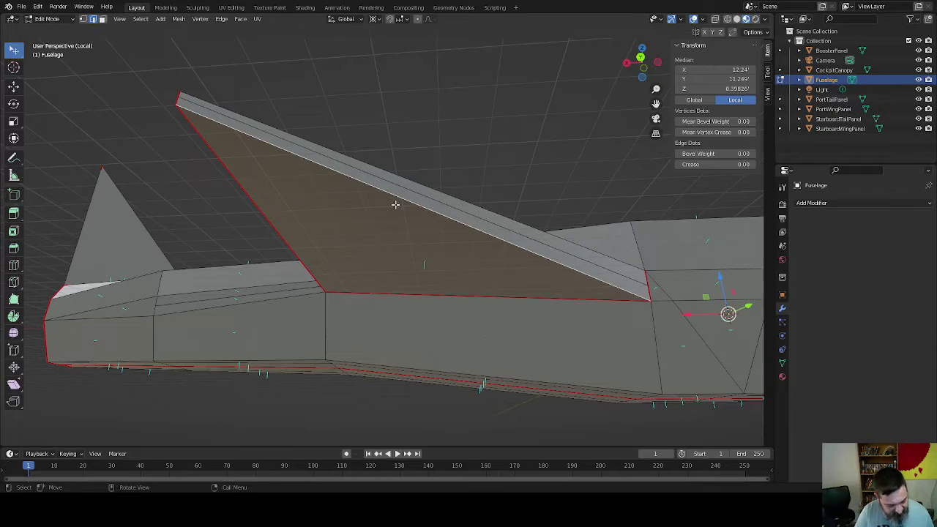
key("ctrl+e")
key("m")
middle_click_drag(395, 204, 464, 289)
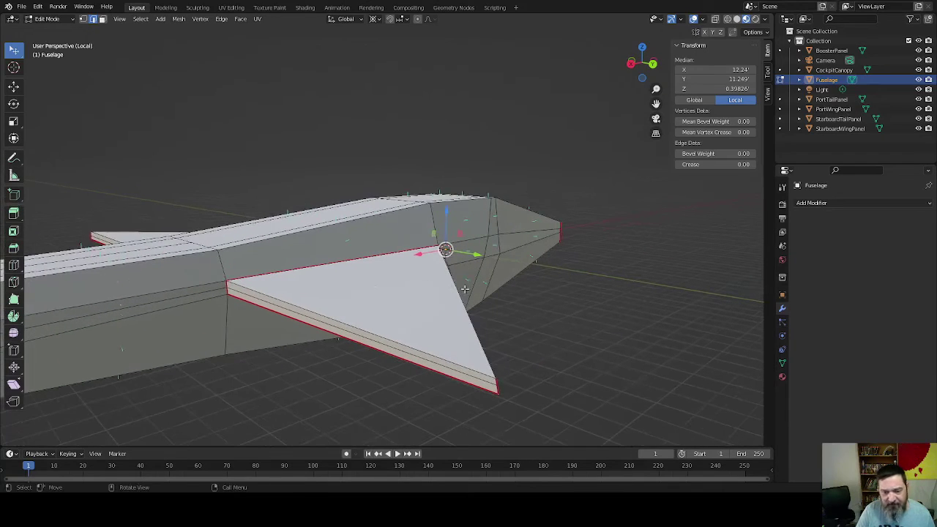
- Add a Subdivision Surface modifier to the fuselage, set to Simple with 2 viewport levels
key("Tab")
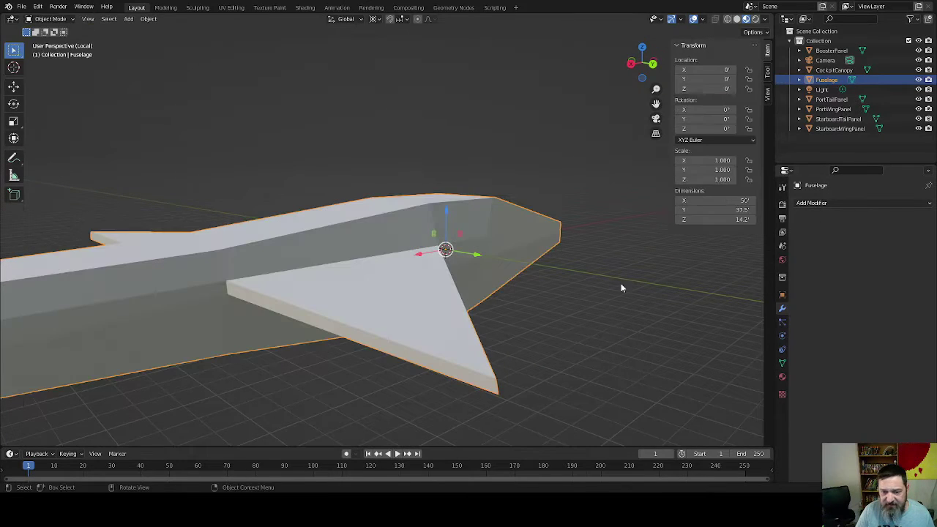
left_click(869, 208)
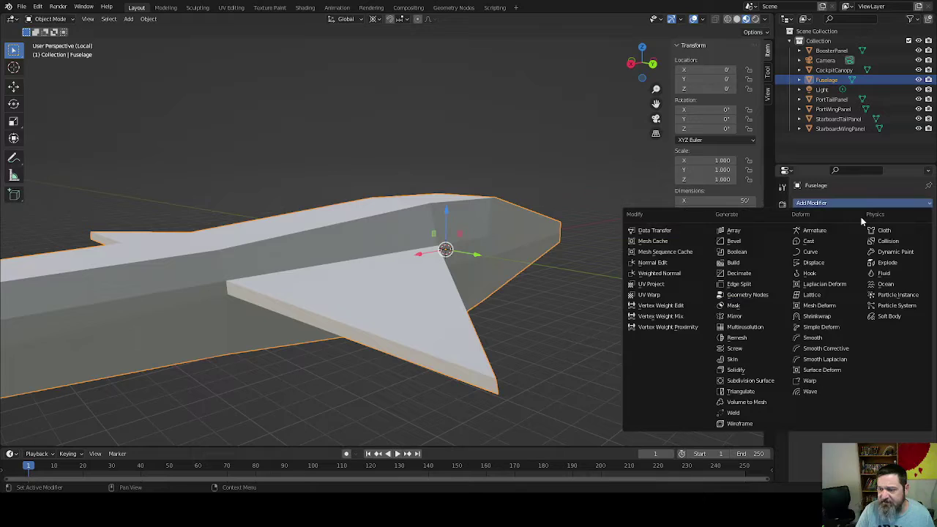
left_click(738, 382)
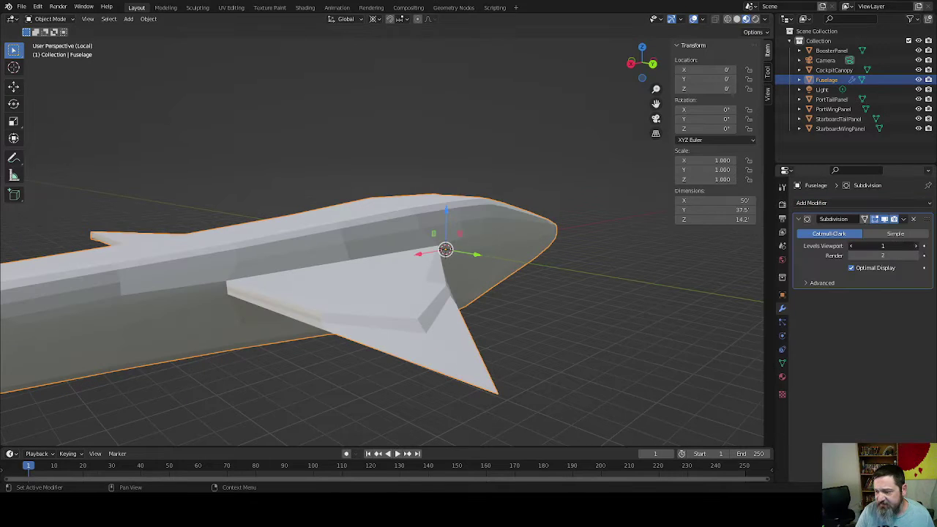
key("ctrl+2")
middle_click_drag(599, 333, 517, 337)
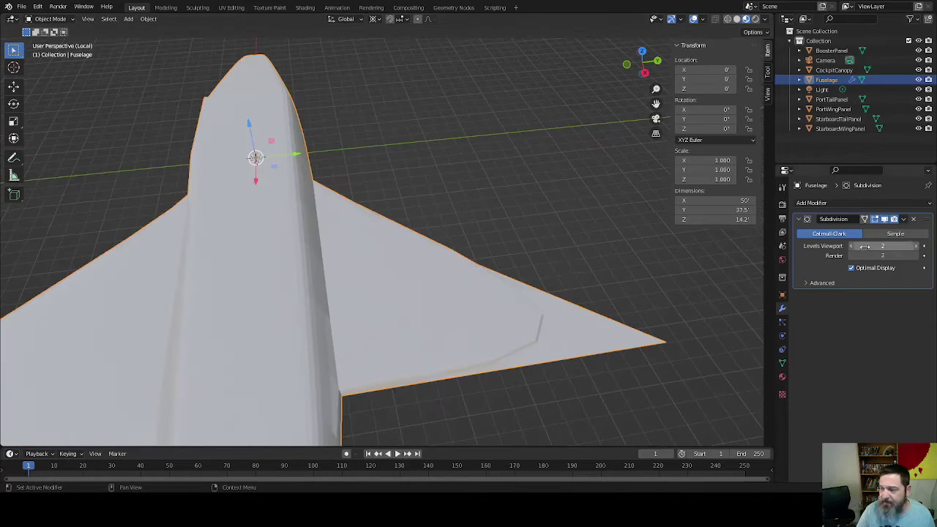
left_click(891, 237)
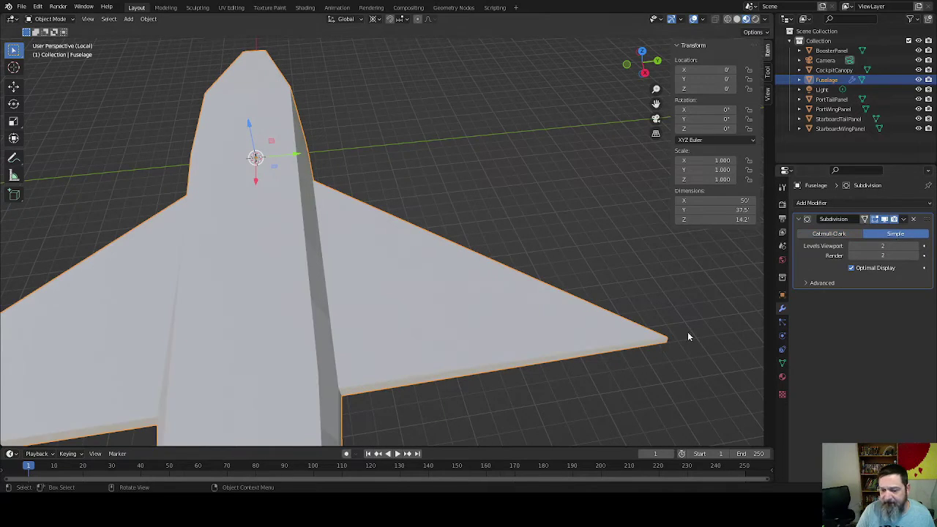
middle_click_drag(687, 332, 592, 338)
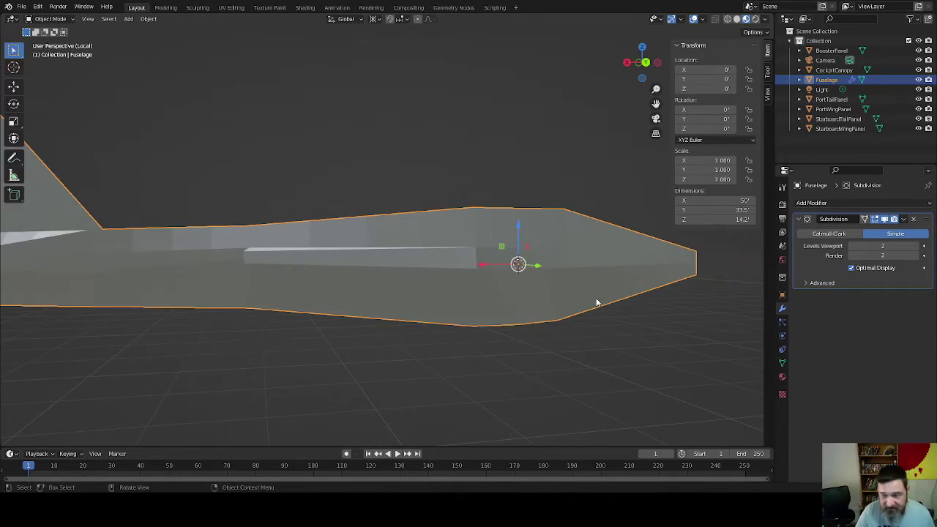
- Apply the Simple Subdivision modifier to the fuselage and inspect its subdivided mesh
key("Tab")
middle_click_drag(597, 302, 571, 344)
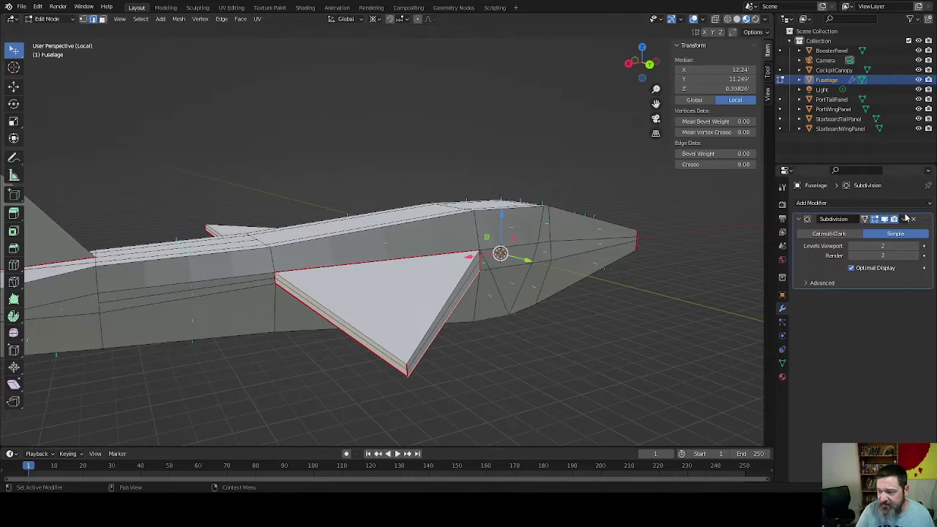
left_click(905, 219)
key("Tab")
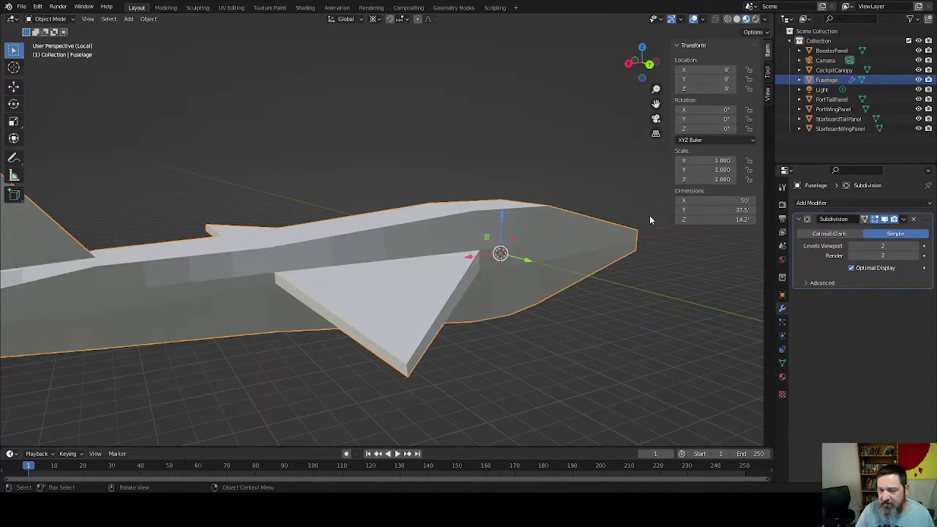
left_click(905, 219)
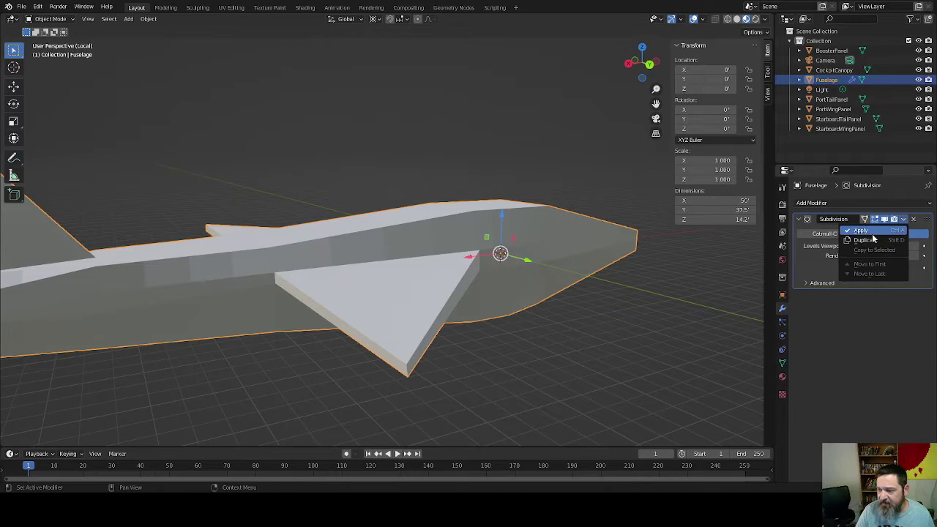
left_click(872, 234)
key("Tab")
middle_click_drag(410, 340, 553, 310)
middle_click_drag(651, 304, 558, 379)
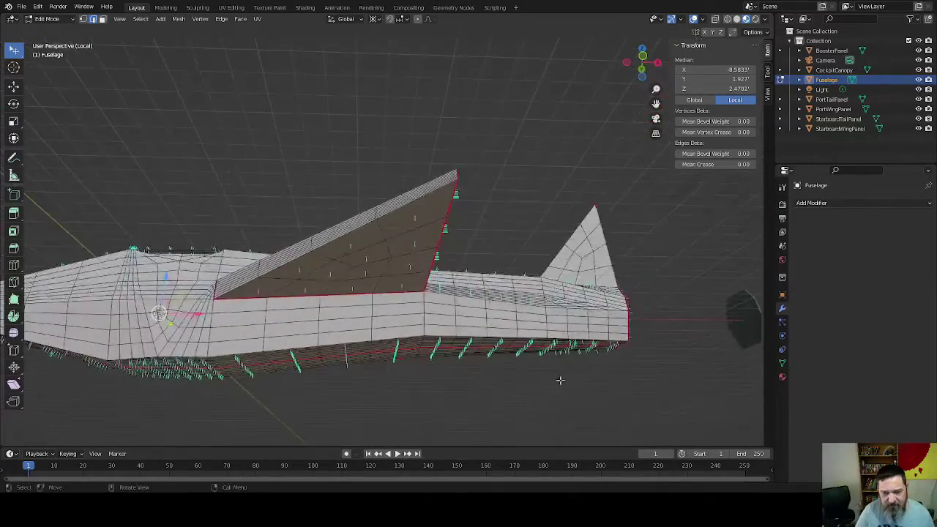
- Add a cylinder to the mesh of the BoosterPanel object behind the fuselage
key("Tab")
middle_click_drag(684, 329, 530, 370)
left_click(558, 344)
middle_click_drag(470, 315, 440, 324)
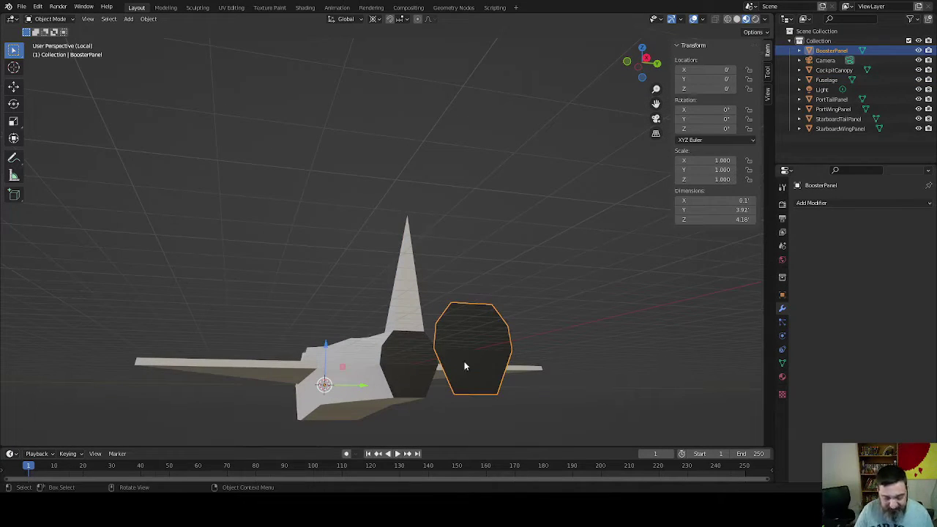
middle_click_drag(467, 360, 391, 334)
key("Tab")
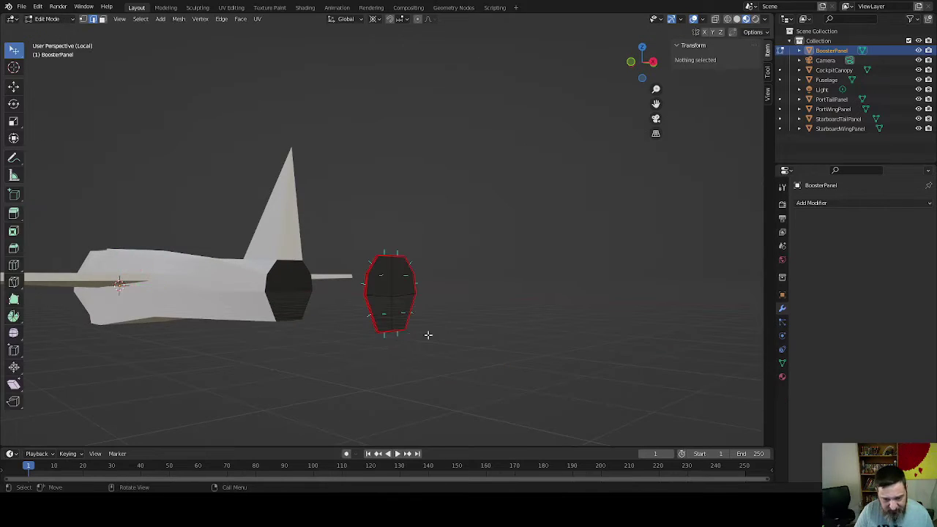
scroll(434, 339, "up", 3)
middle_click_drag(493, 333, 437, 314)
key("shift+a")
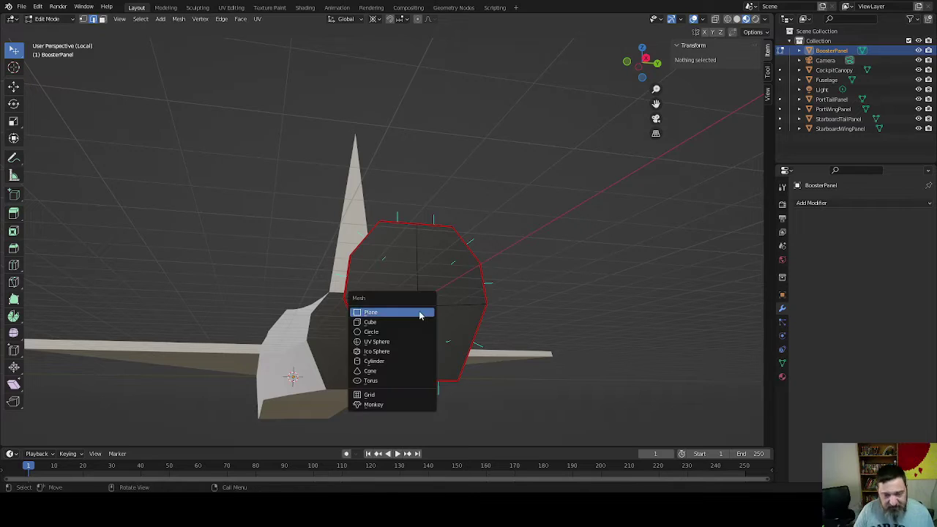
left_click(380, 360)
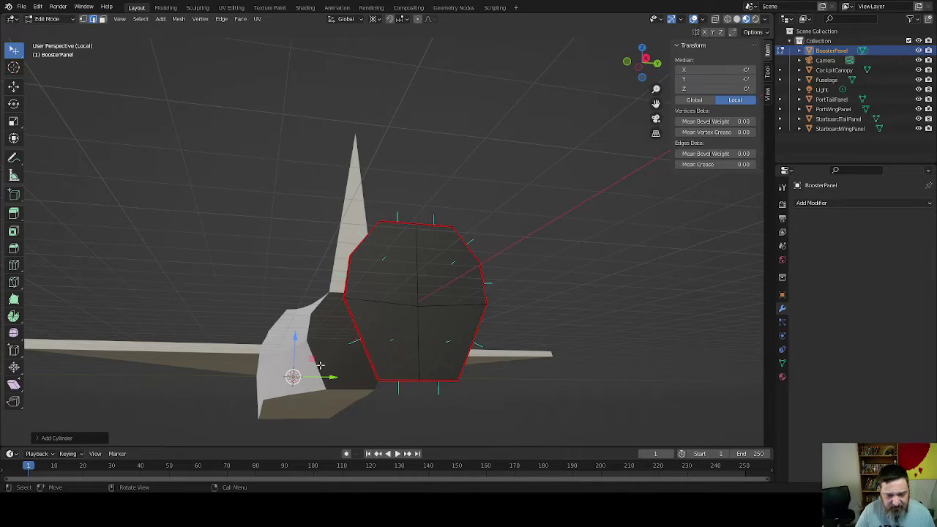
- Move the cylinder along the X axis to about 44.99', so it intersects the booster panel
middle_click_drag(320, 365, 169, 261)
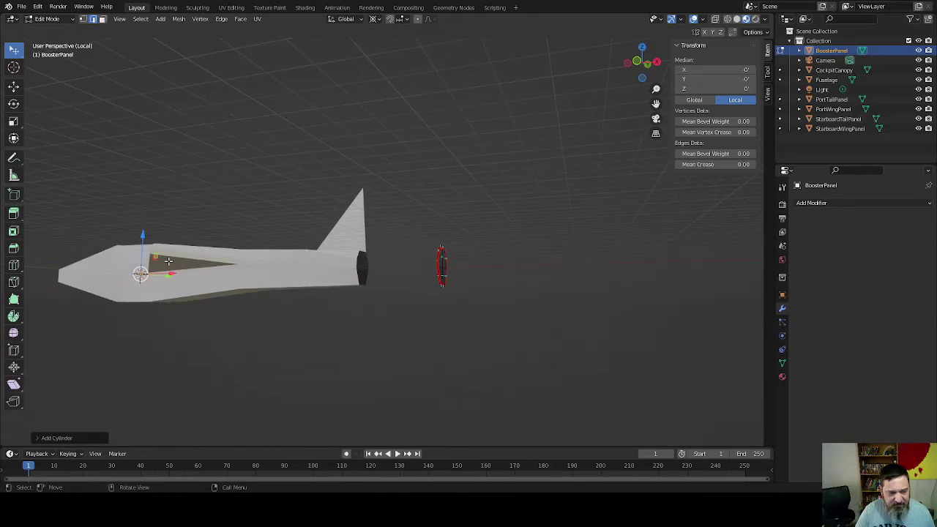
left_click_drag(171, 273, 208, 275)
middle_click_drag(172, 274, 140, 270)
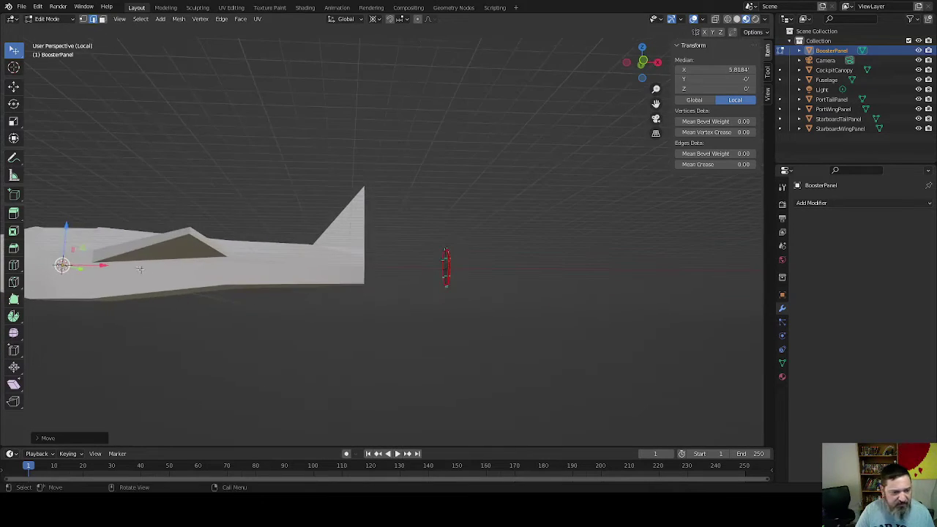
left_click_drag(103, 265, 433, 288)
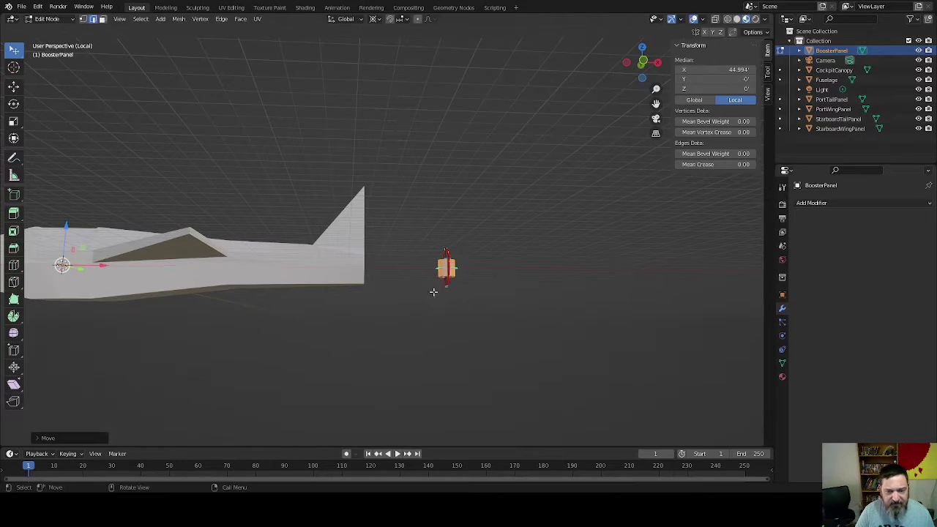
- Try to rotate the cylinder 90° about the global Y axis
middle_click_drag(432, 289, 383, 324)
scroll(414, 331, "up", 1)
scroll(414, 332, "up", 1)
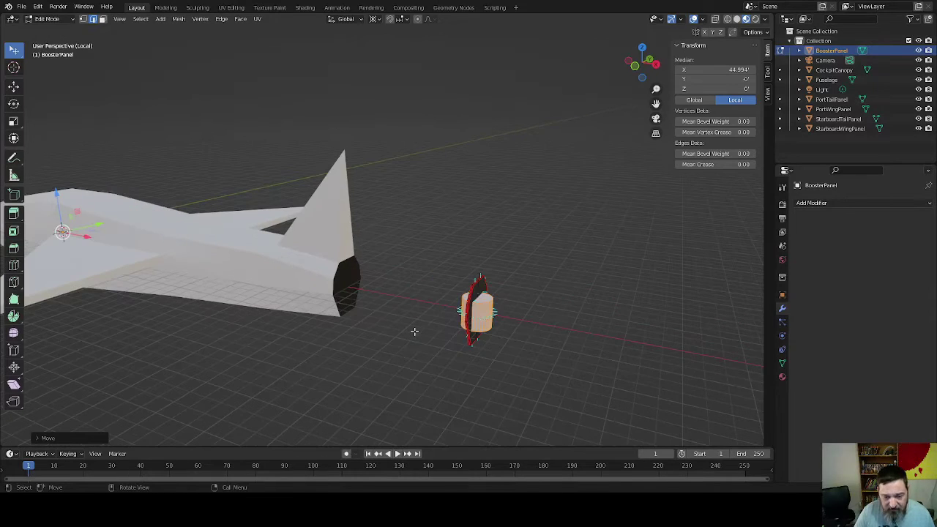
key("r")
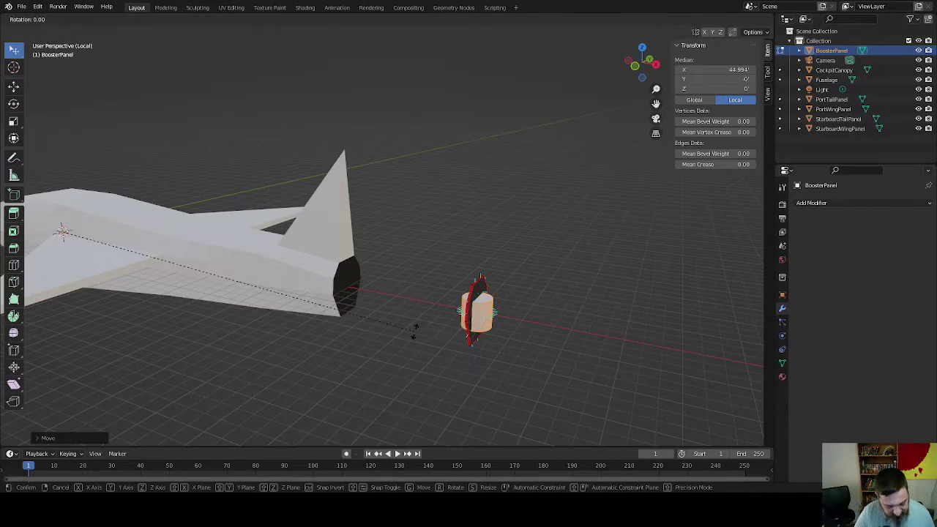
type("y")
type("90")
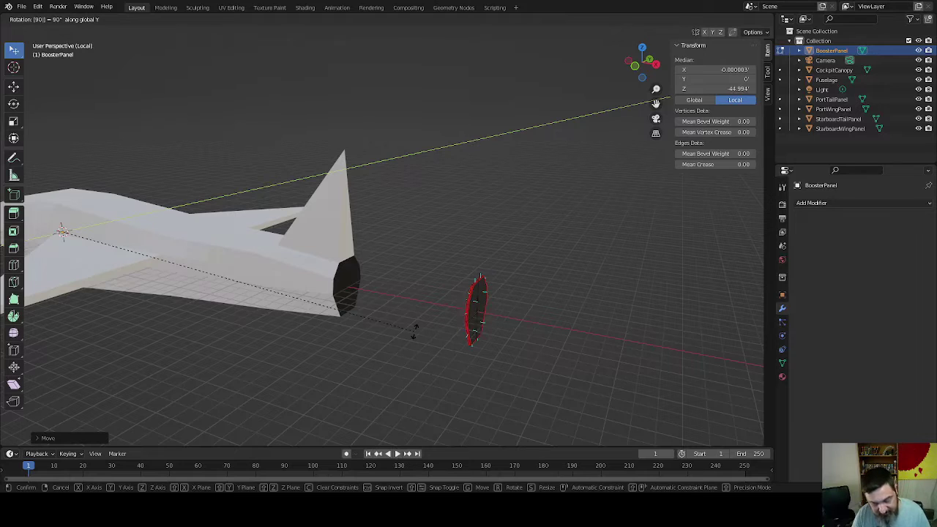
key("Escape")
scroll(458, 315, "down", 3)
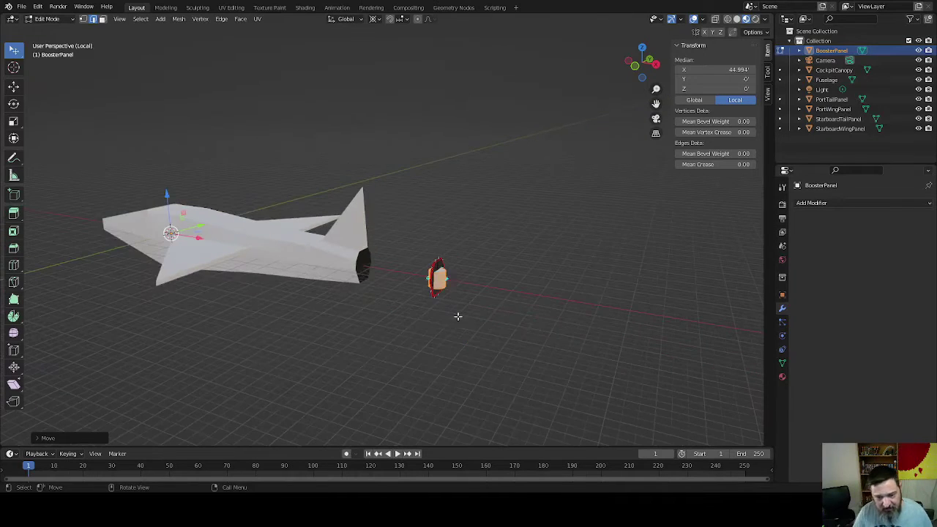
scroll(456, 313, "up", 3)
key("Tab")
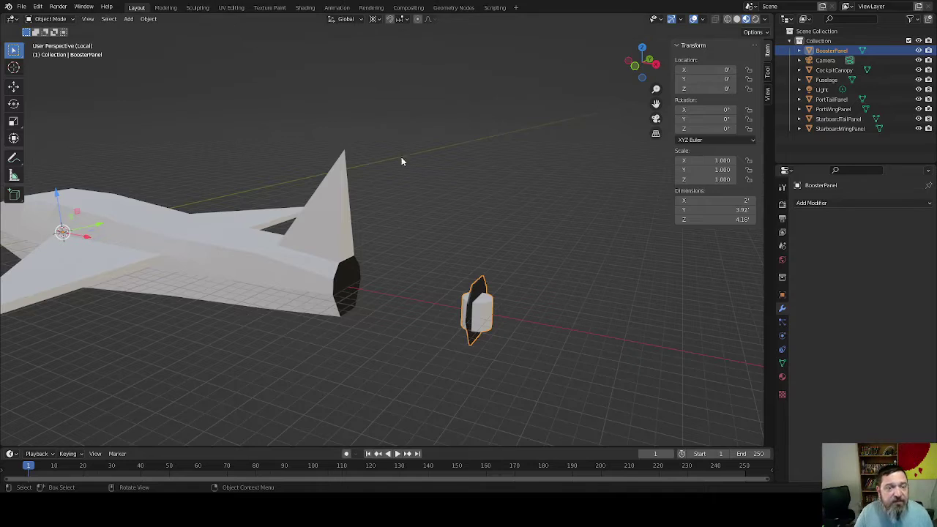
key("Tab")
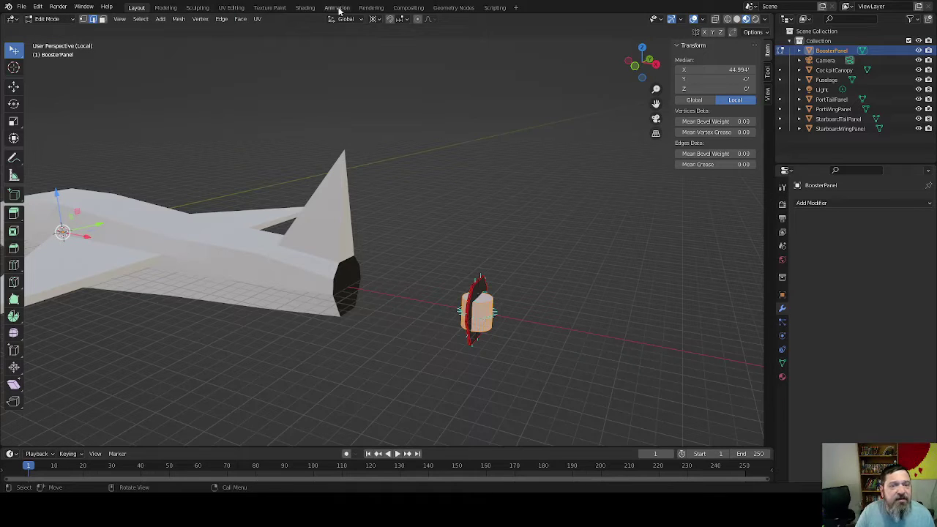
left_click(176, 20)
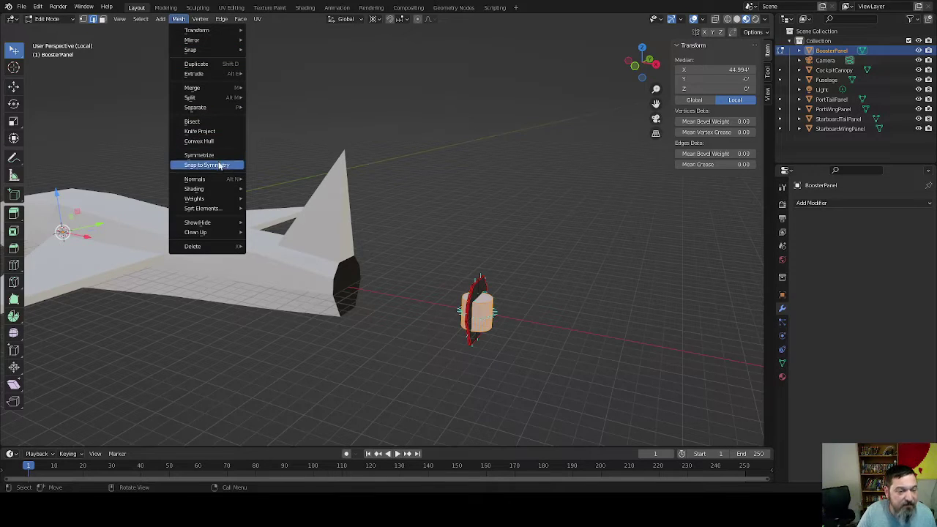
mouse_move(211, 199)
mouse_move(211, 230)
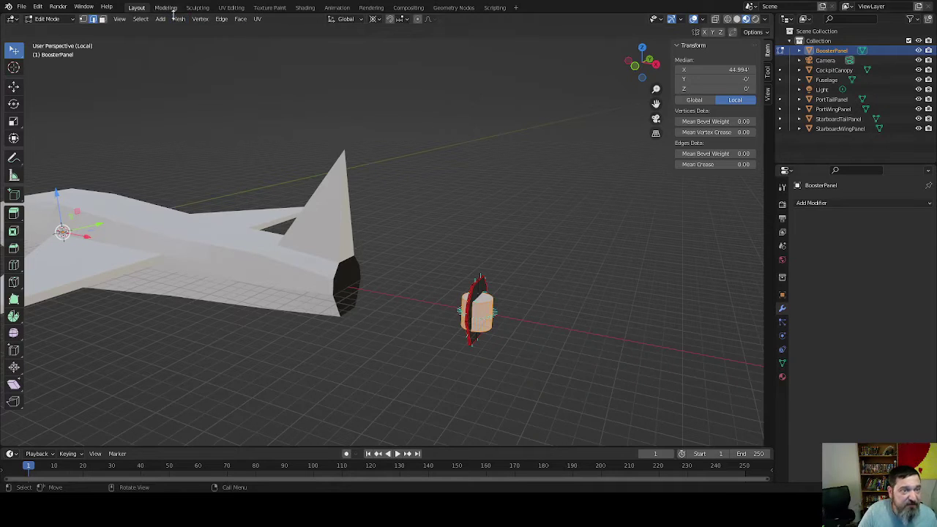
left_click(140, 19)
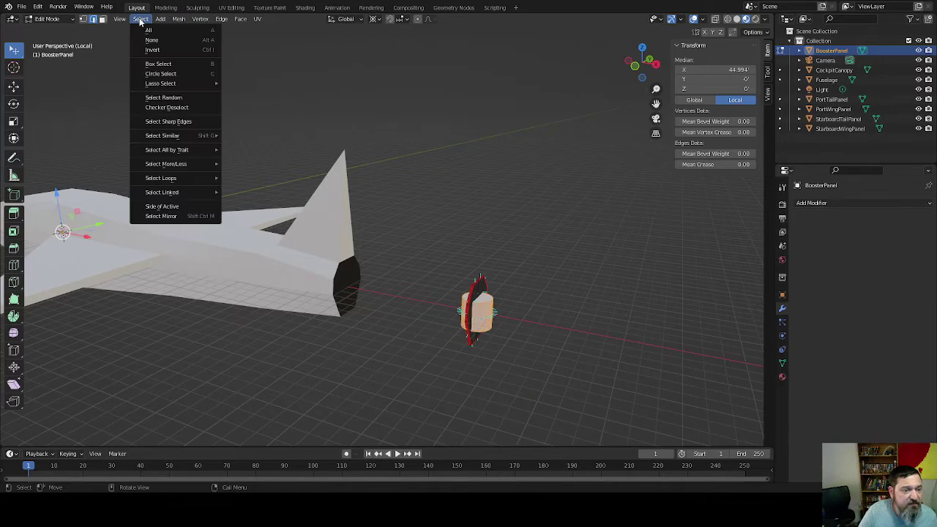
mouse_move(180, 20)
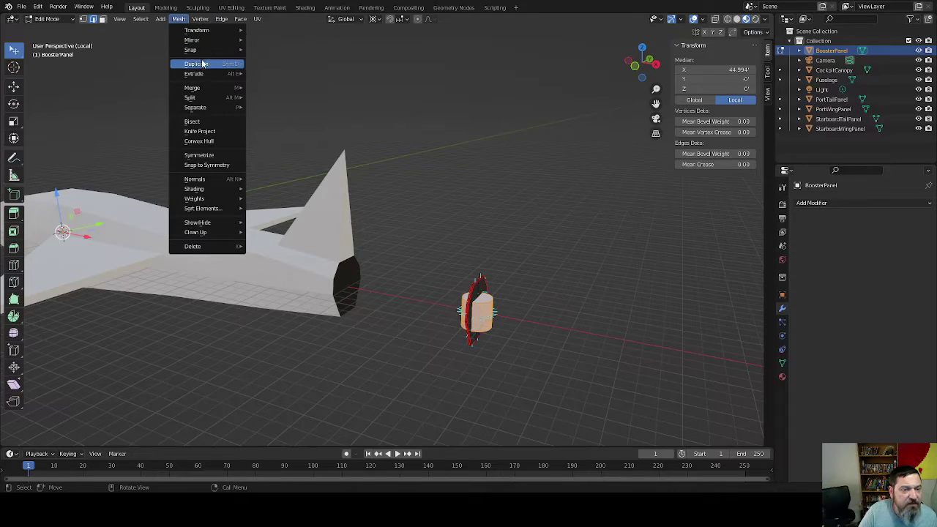
mouse_move(204, 90)
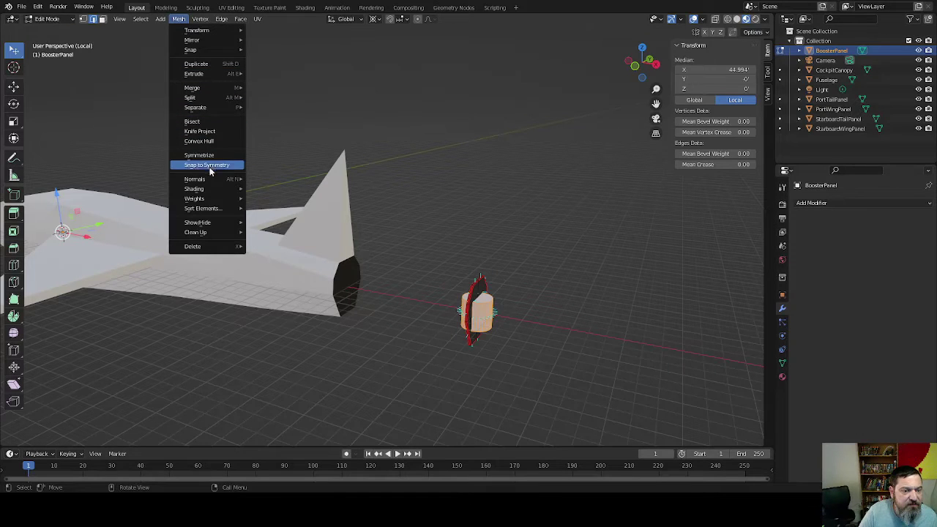
mouse_move(205, 203)
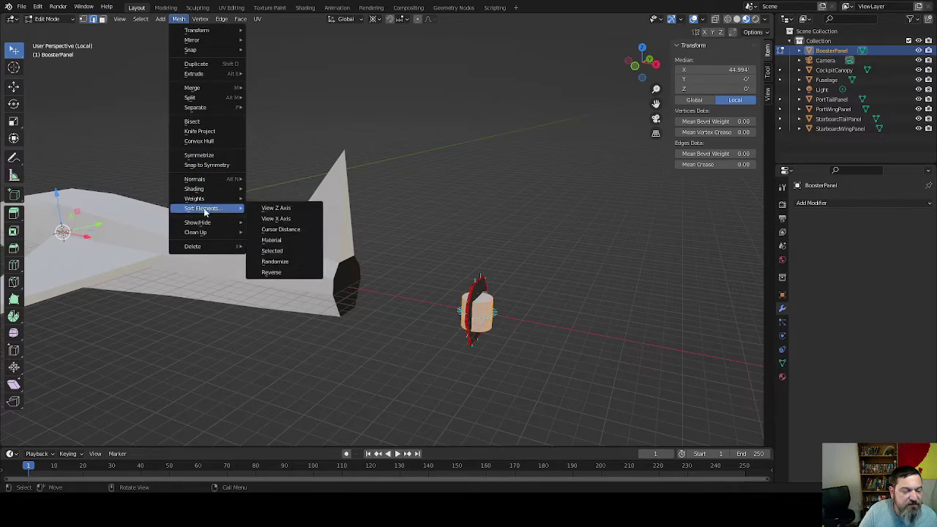
mouse_move(210, 233)
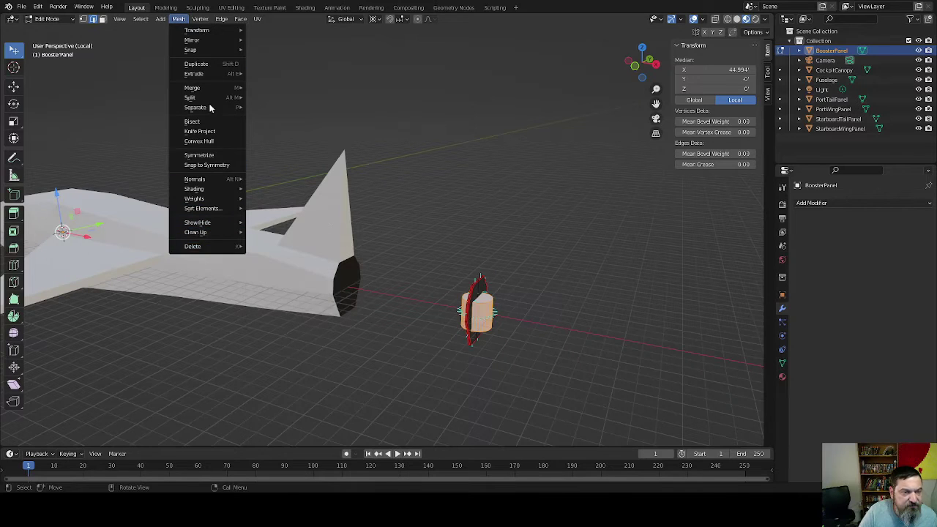
left_click(137, 20)
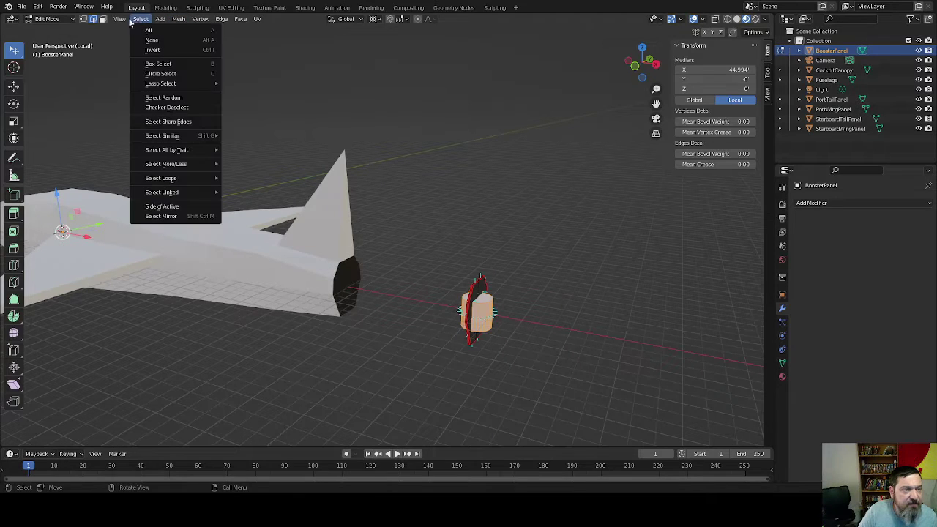
mouse_move(125, 22)
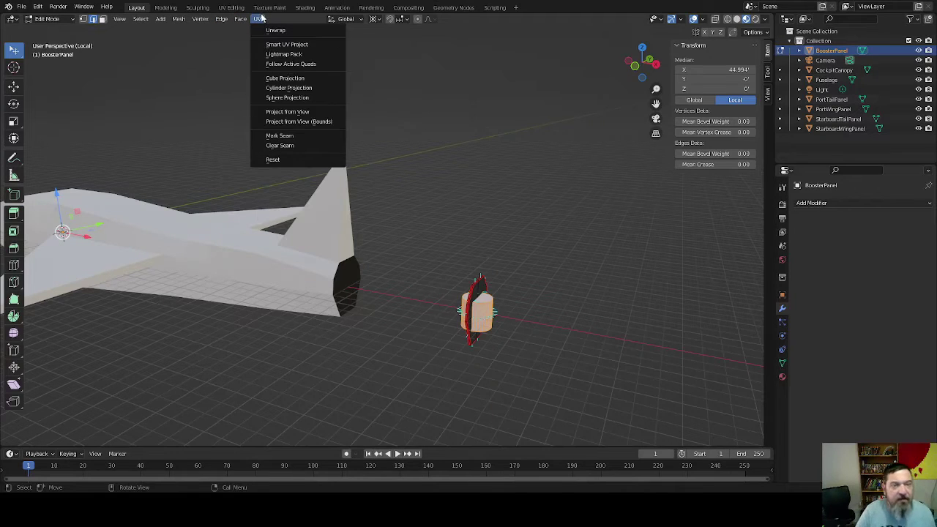
- Set BoosterPanel's origin to its surface center of mass and snap the 3D cursor to the object
left_click(117, 19)
key("Tab")
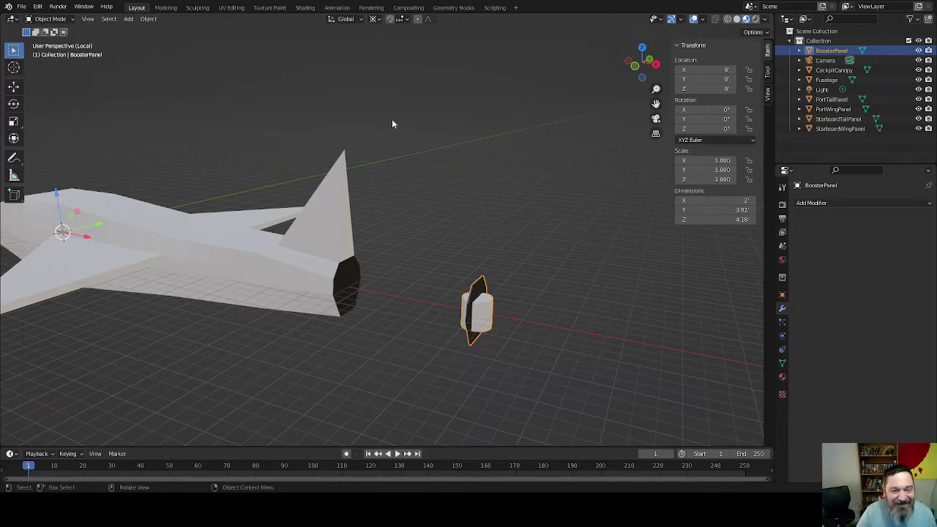
left_click(149, 19)
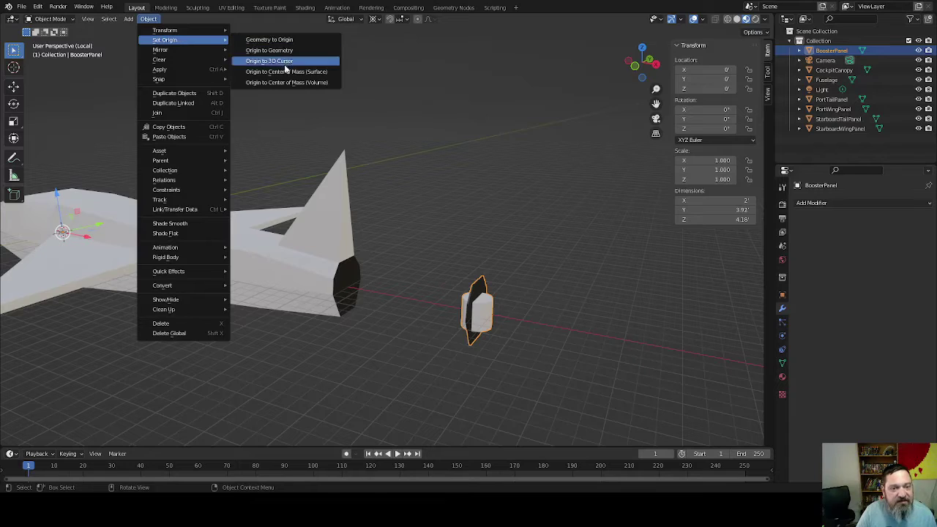
left_click(285, 72)
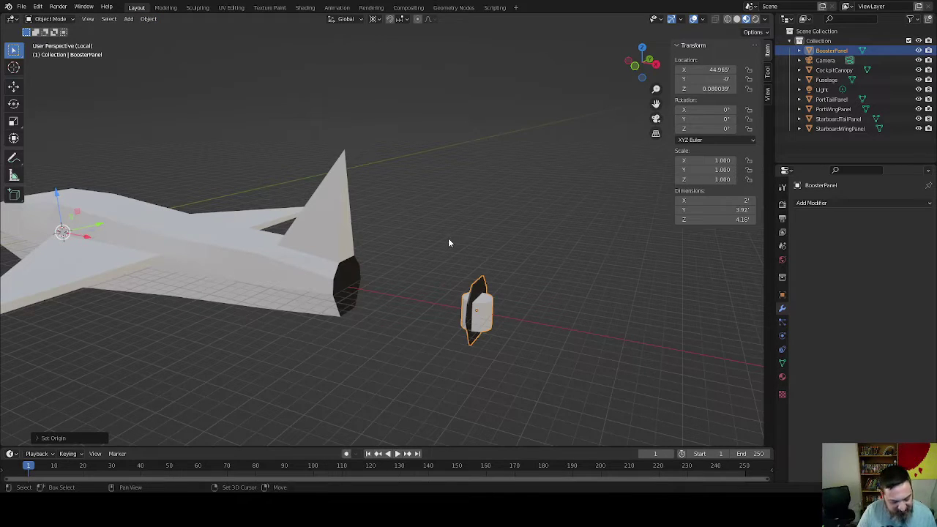
key("shift+s")
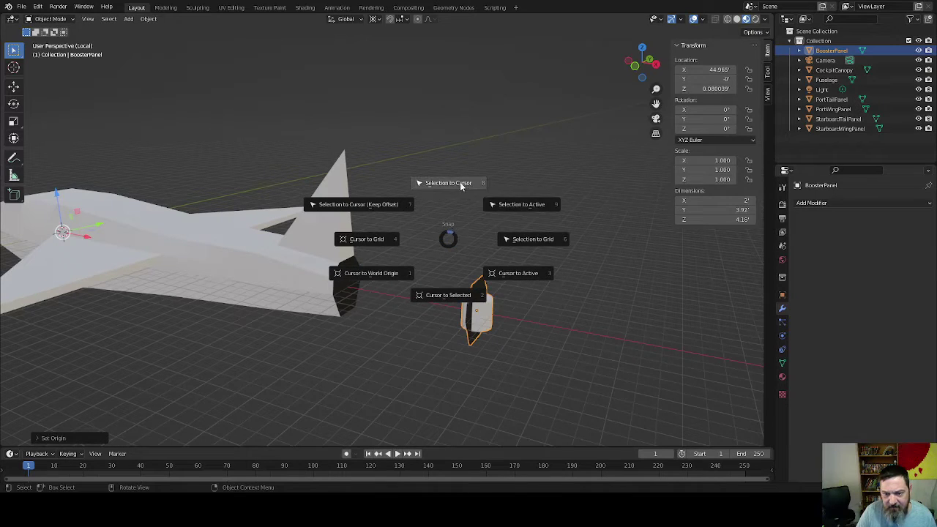
left_click(450, 294)
- Raise BoosterPanel along Z to about 0.41' and return to editing its mesh
middle_click_drag(413, 330, 464, 253)
left_click_drag(460, 251, 466, 293)
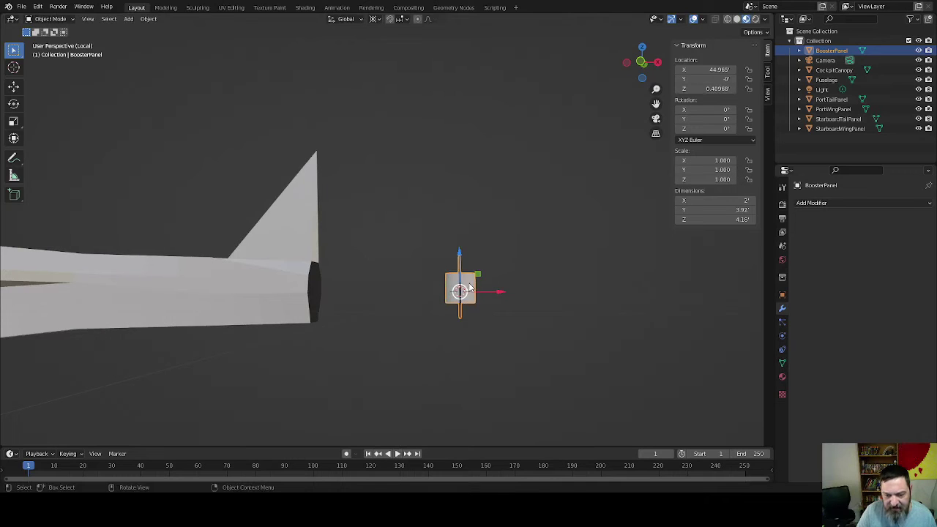
key("Tab")
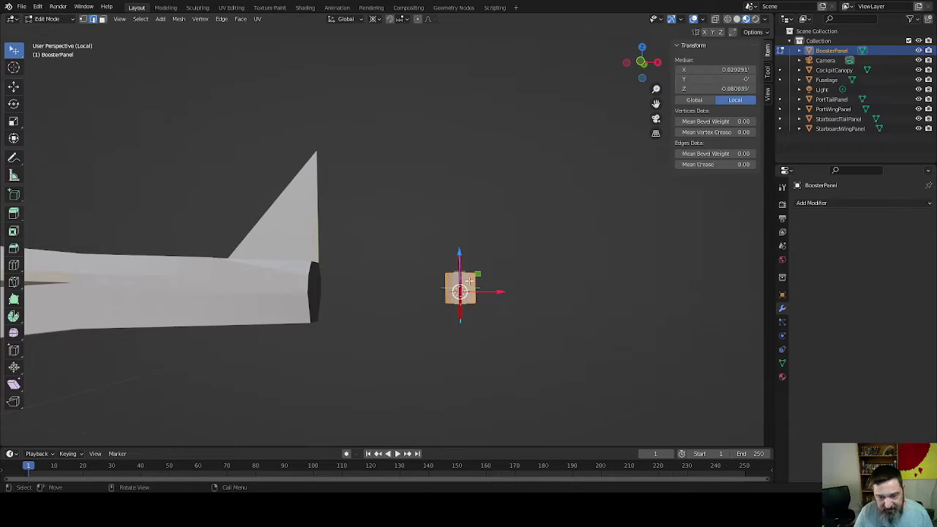
middle_click_drag(519, 247, 492, 271)
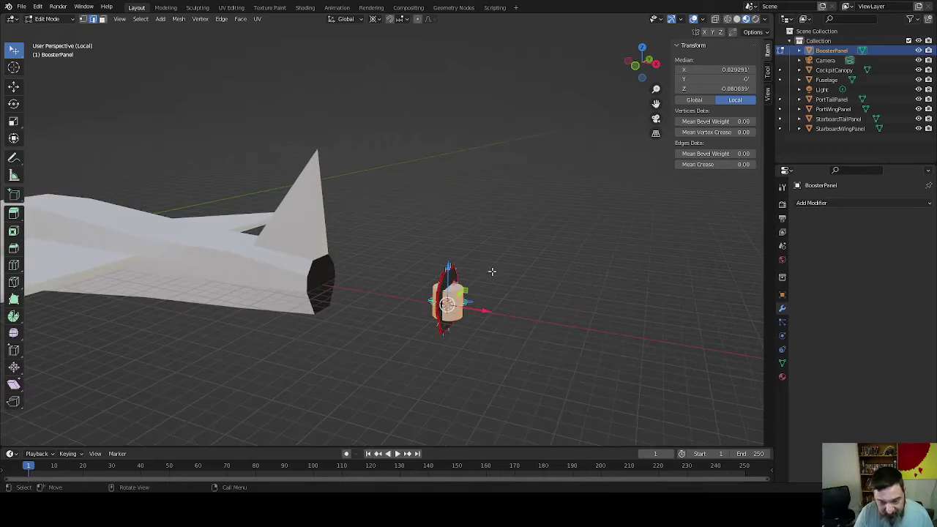
key("r")
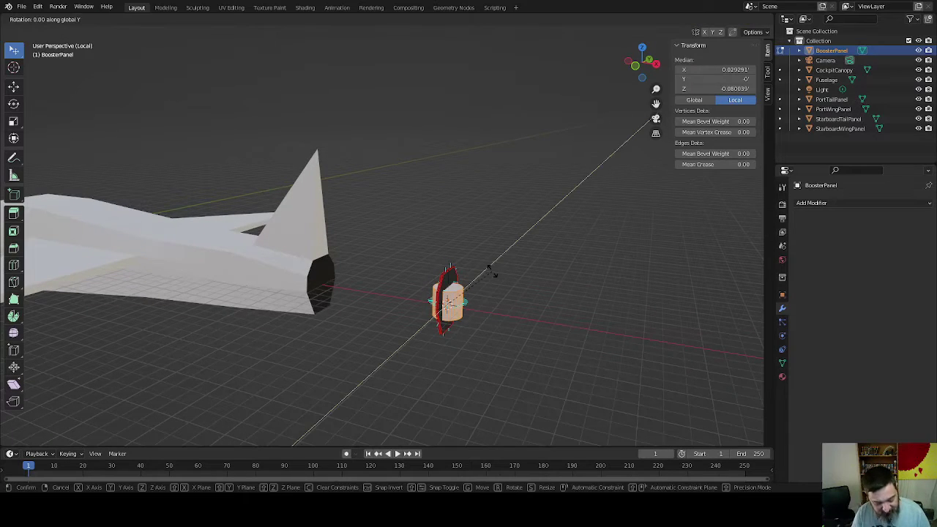
type("y90")
key("Return")
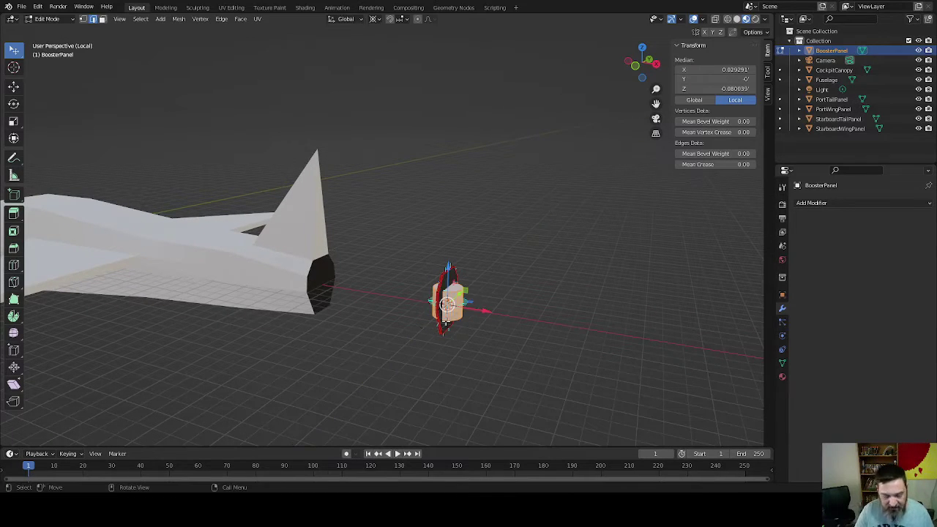
type("r90")
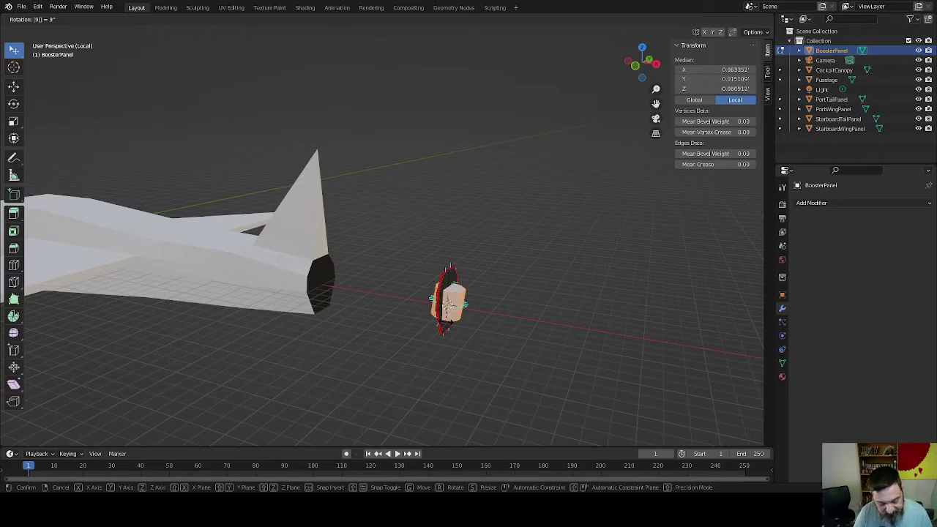
key("Return")
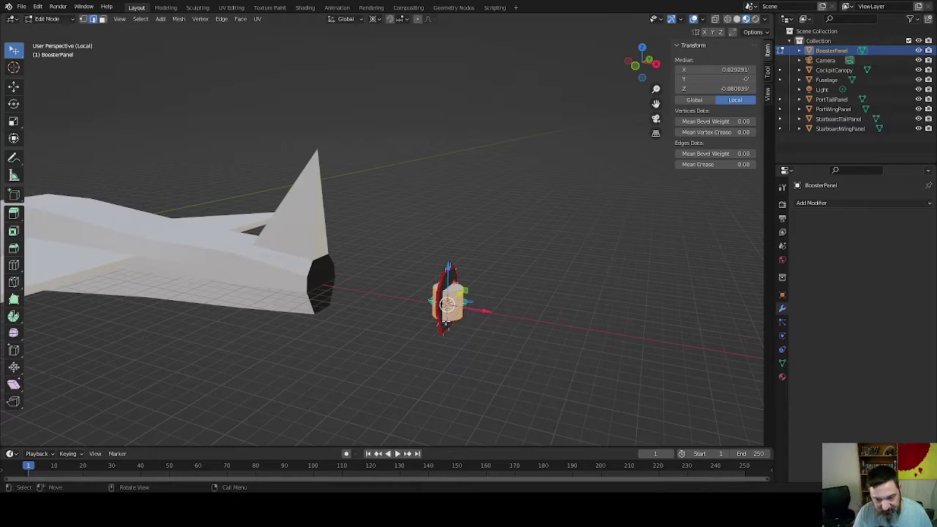
- Rotate the selected cylinder 90° about the global Y axis
key("r")
key("y")
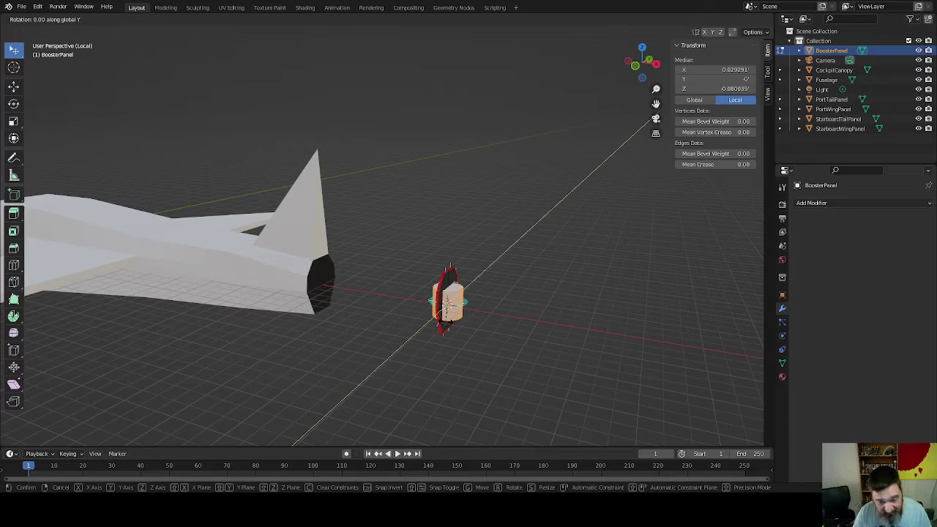
type("90")
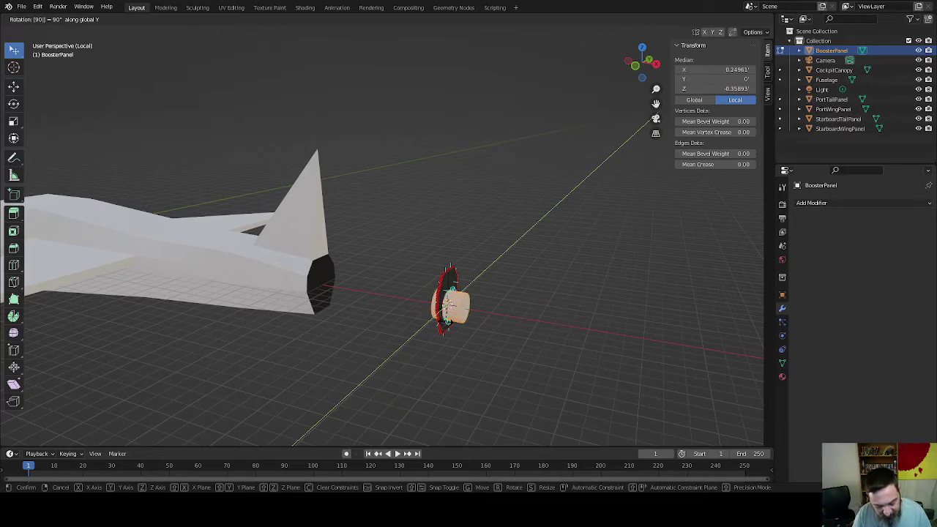
key("Return")
- Raise the cylinder about 0.33' along Z to center it on the octagonal plate
middle_click_drag(433, 330, 266, 271)
scroll(372, 322, "up", 3)
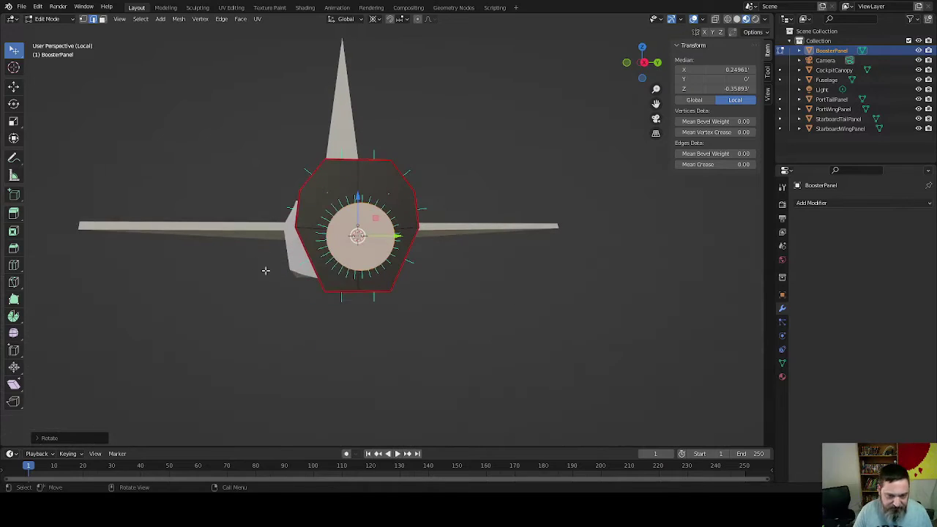
mouse_move(355, 198)
left_mouse_down()
mouse_move(356, 210)
mouse_move(357, 188)
left_mouse_up()
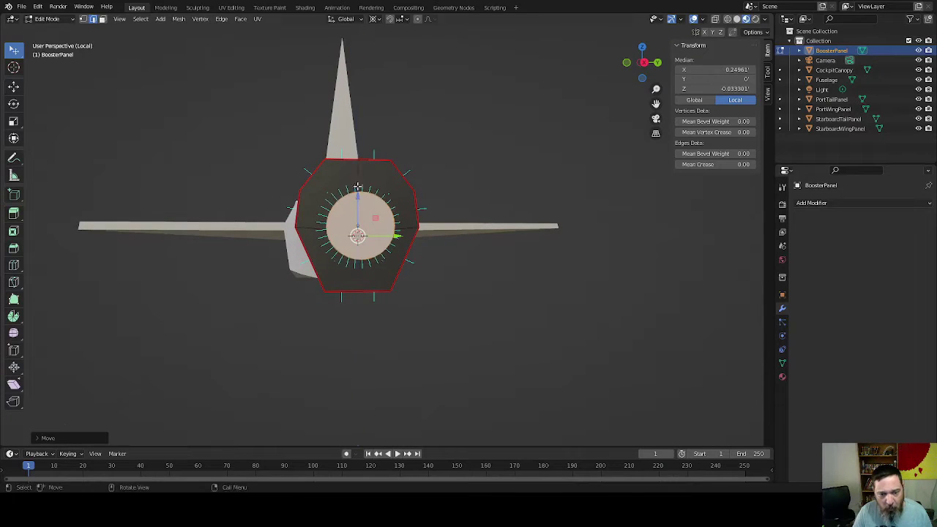
- Move the cylinder about 0.75' along X so its inner end sits at the plate
middle_click_drag(452, 244, 366, 260)
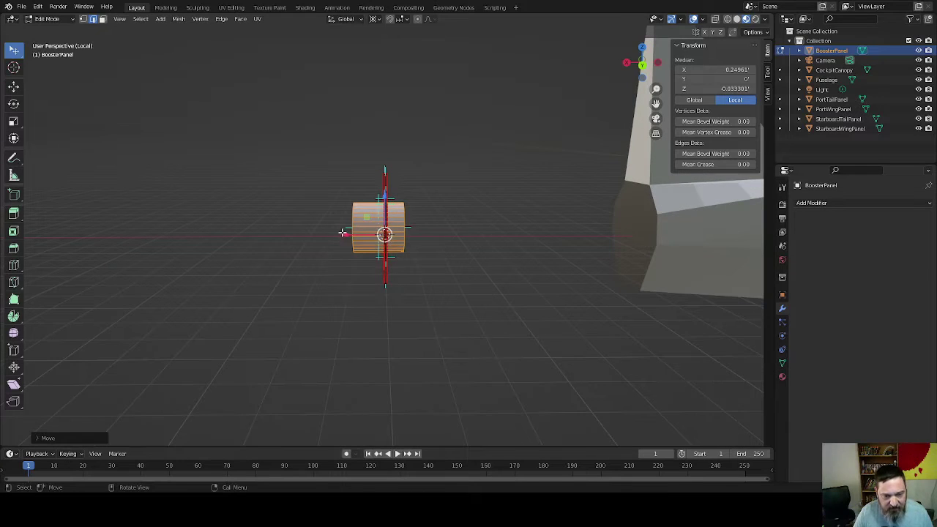
key("g")
key("x")
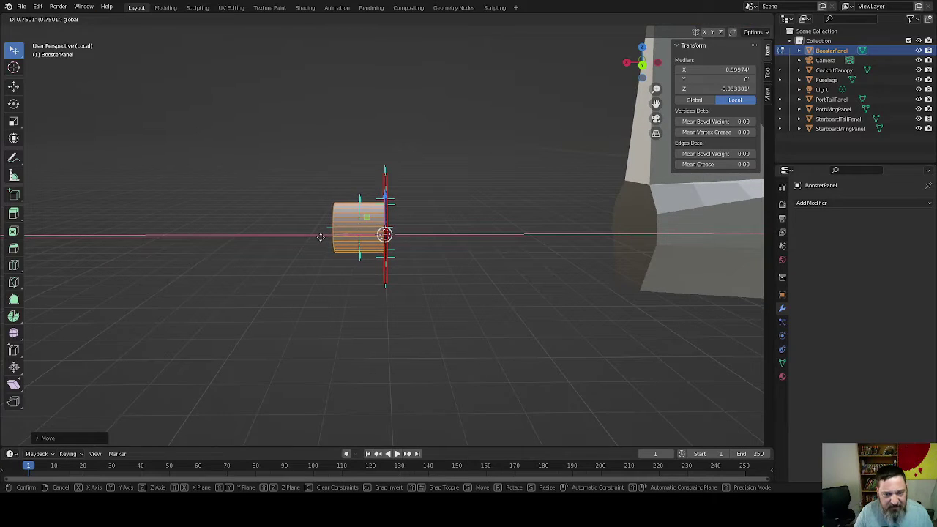
left_click(321, 237)
- Shorten the cylinder along X by scaling it by about 0.45 toward the plate
mouse_move(317, 284)
middle_mouse_down()
mouse_move(356, 286)
mouse_move(309, 289)
middle_mouse_up()
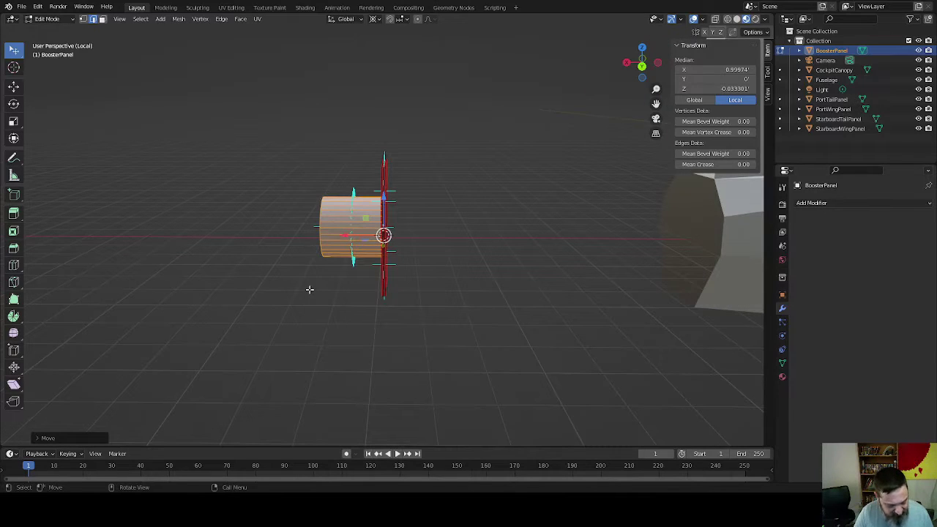
key("s")
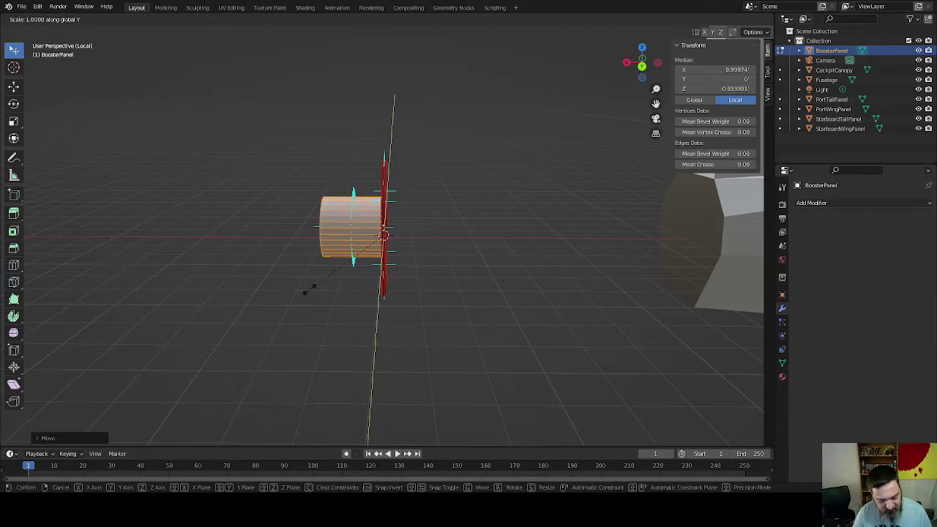
right_click(339, 263)
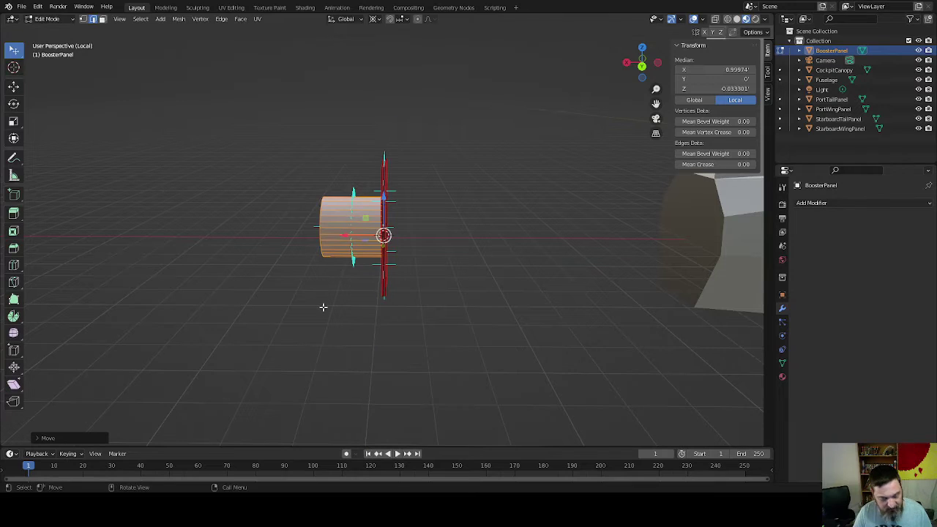
key("s")
key("x")
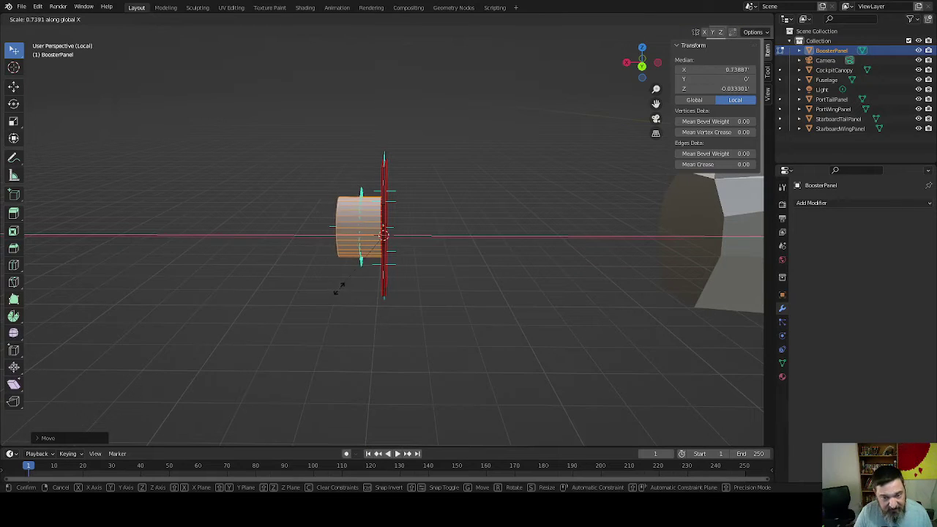
left_click(360, 275)
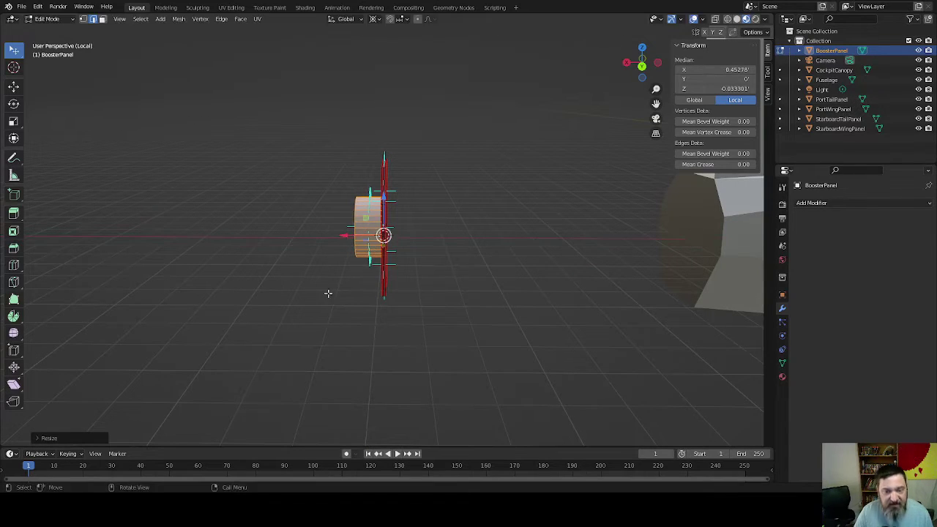
- Extrude the cylinder's outer end face in place and scale the new face by about 0.9 to form a rim
middle_click_drag(326, 293, 369, 287)
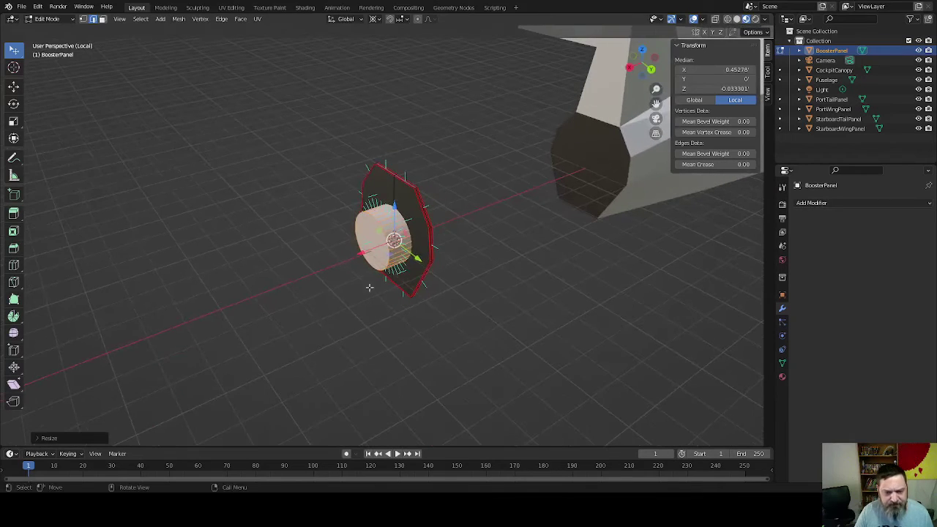
left_click(366, 233)
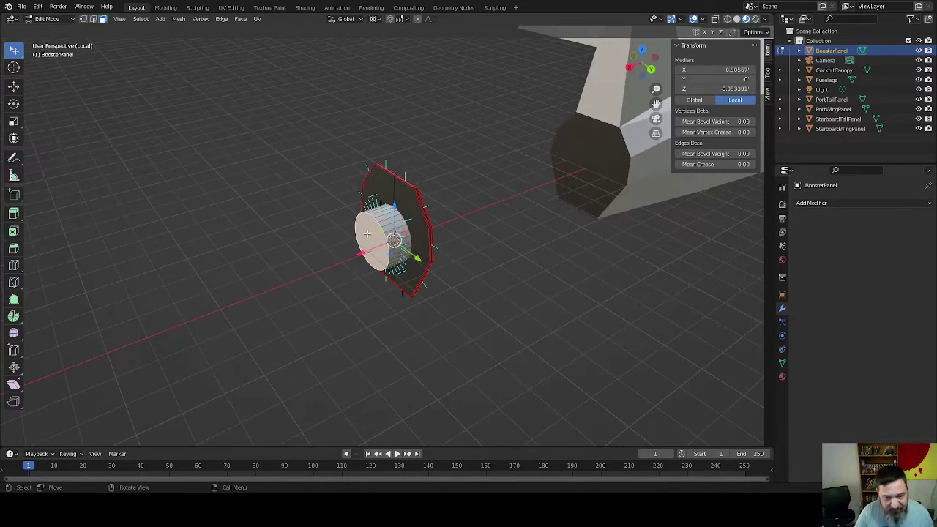
key("e")
left_click(319, 296)
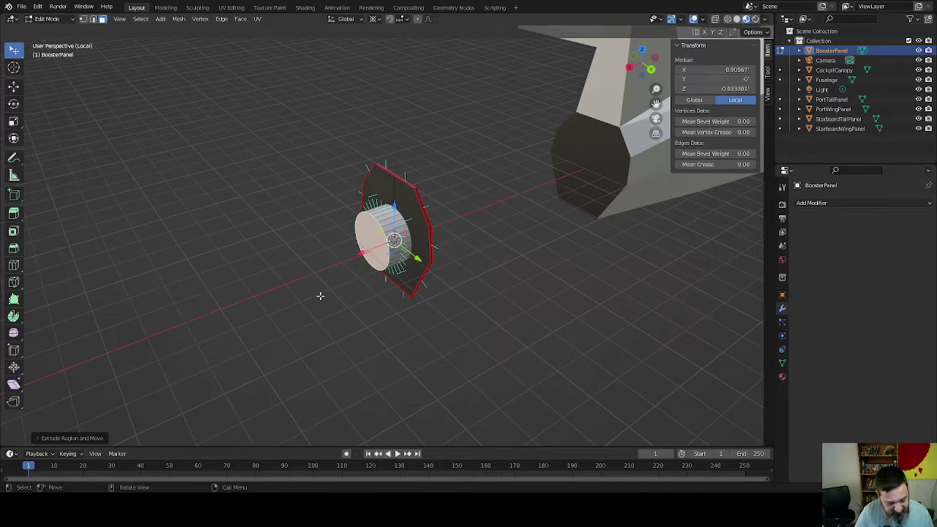
key("s")
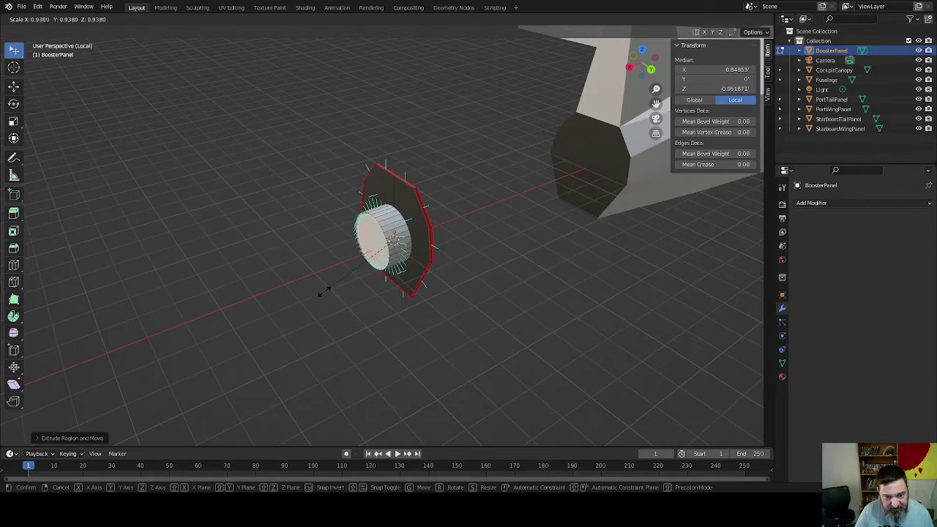
left_click(327, 289)
- Move the inner end face about 0.35' along negative X to recess it inside the cylinder
middle_click_drag(310, 309, 377, 285)
key("g")
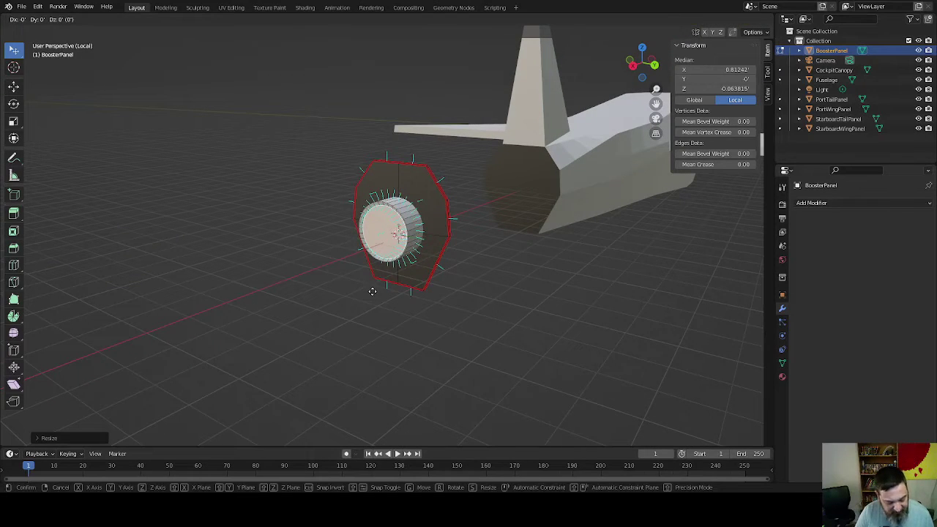
key("x")
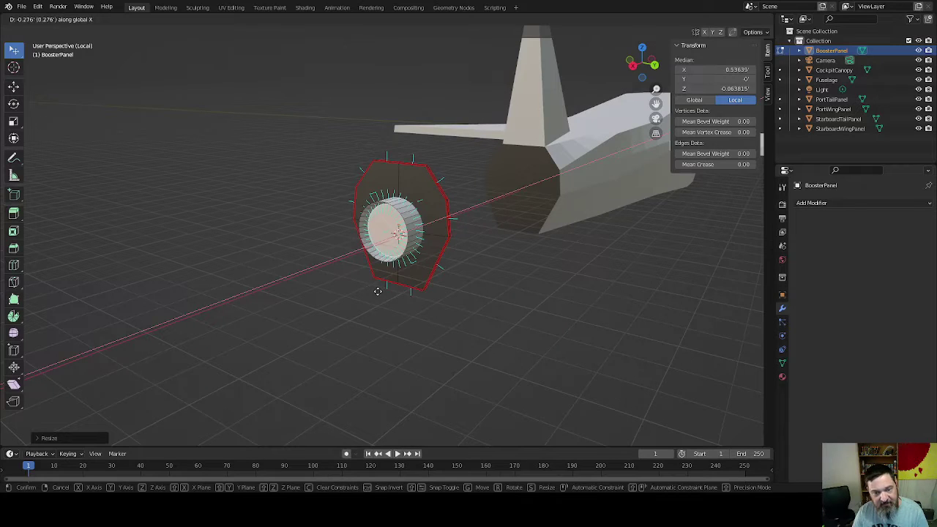
left_click(380, 291)
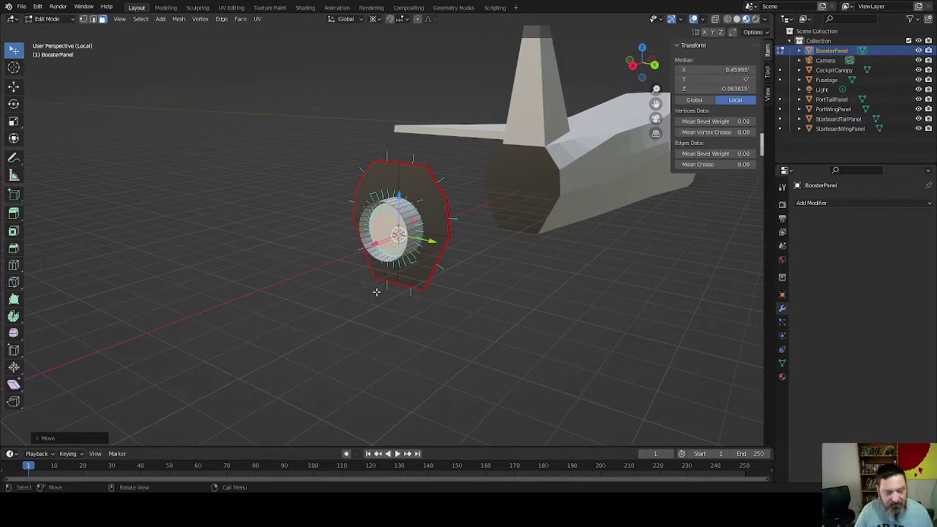
- Extrude the recessed face in place and scale the new face by about 0.87
right_click(376, 291)
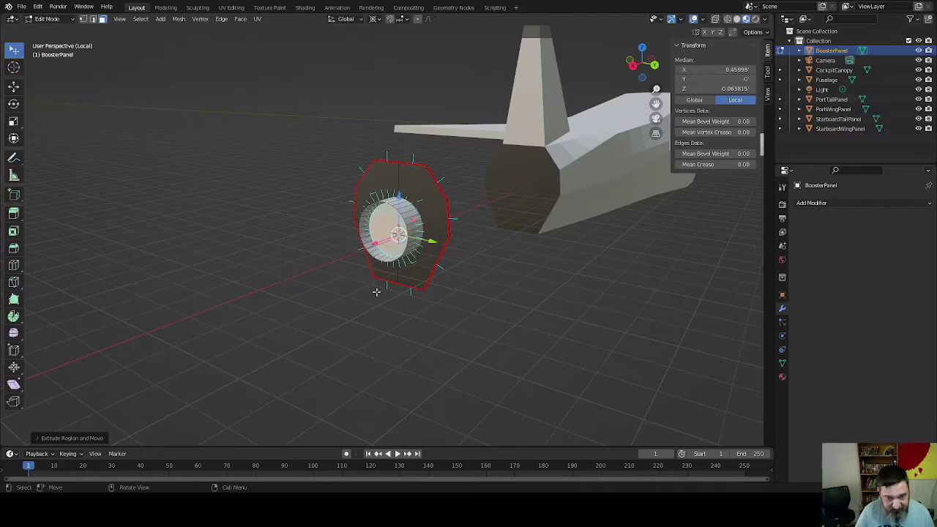
key("s")
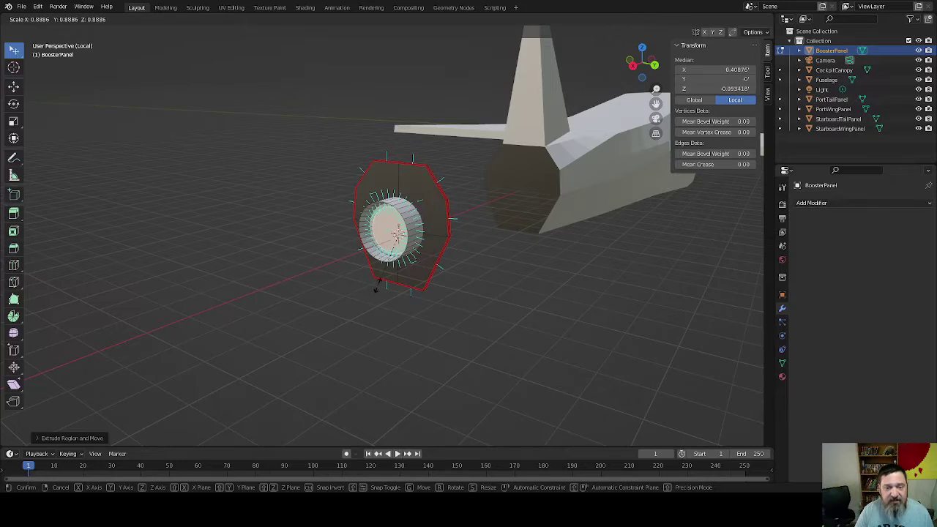
left_click(379, 284)
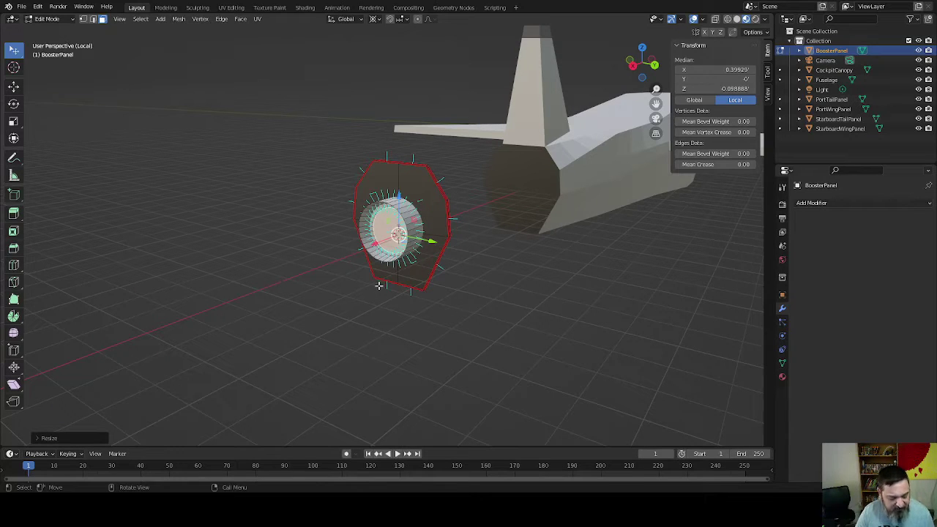
- Extrude the smaller recessed face and move the new face about 0.56' outward along X
key("g")
key("z")
key("z")
left_click(379, 285)
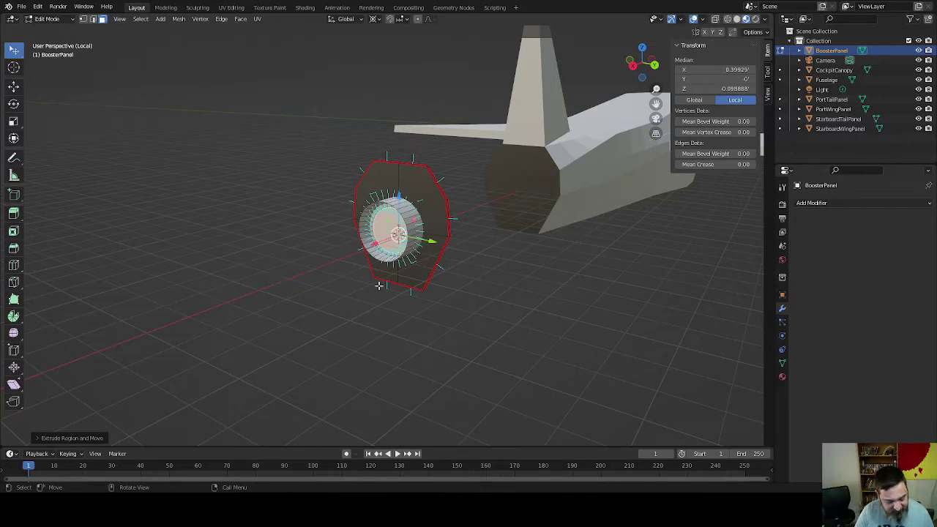
key("g")
key("x")
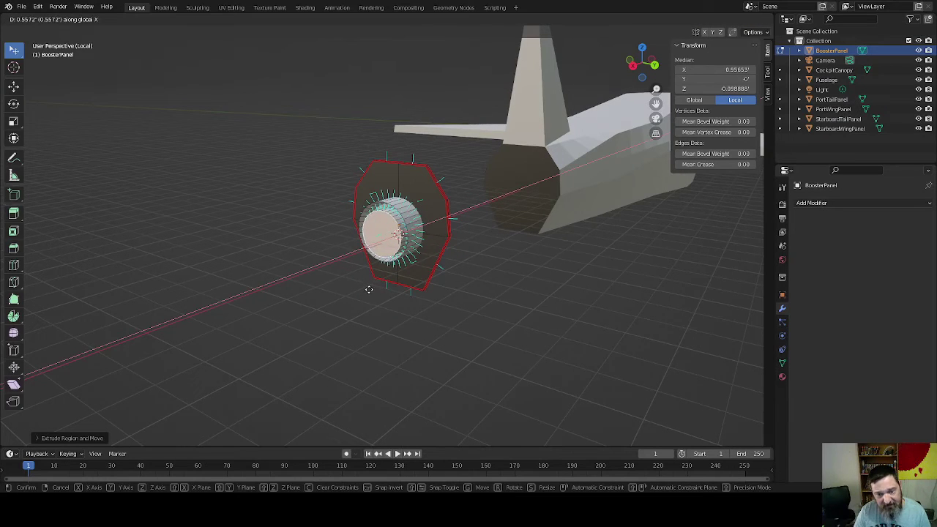
left_click(368, 289)
middle_click_drag(349, 301, 296, 280)
scroll(369, 289, "up", 4)
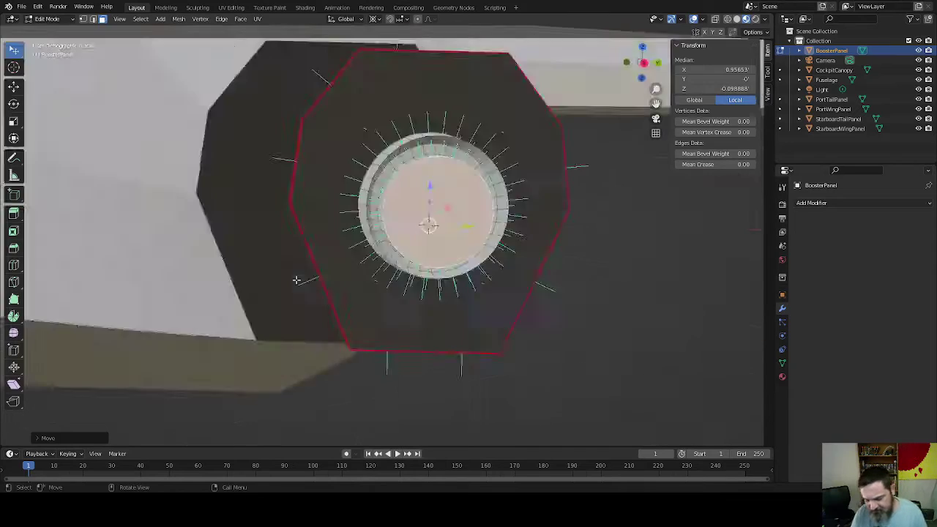
- Raise the innermost nozzle face about 0.04' along Z in the right view
key("KP_1")
key("KP_3")
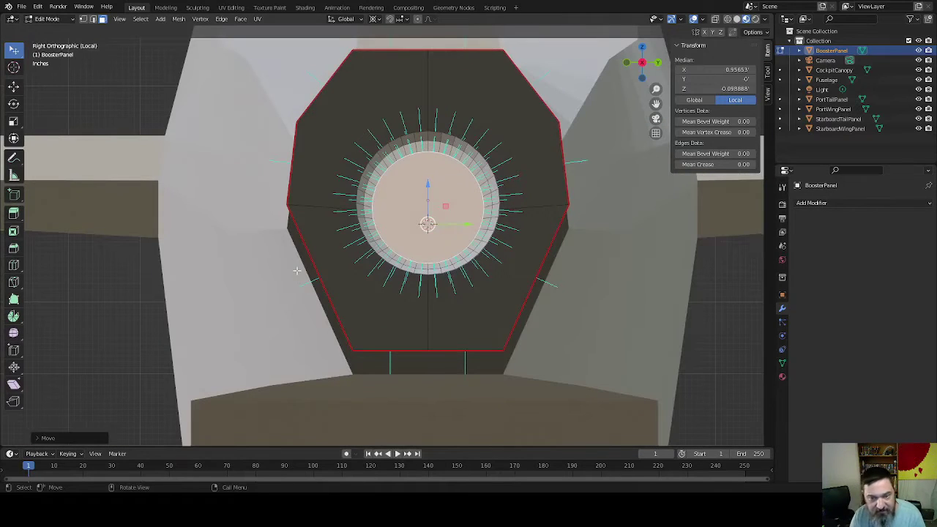
key("g")
key("z")
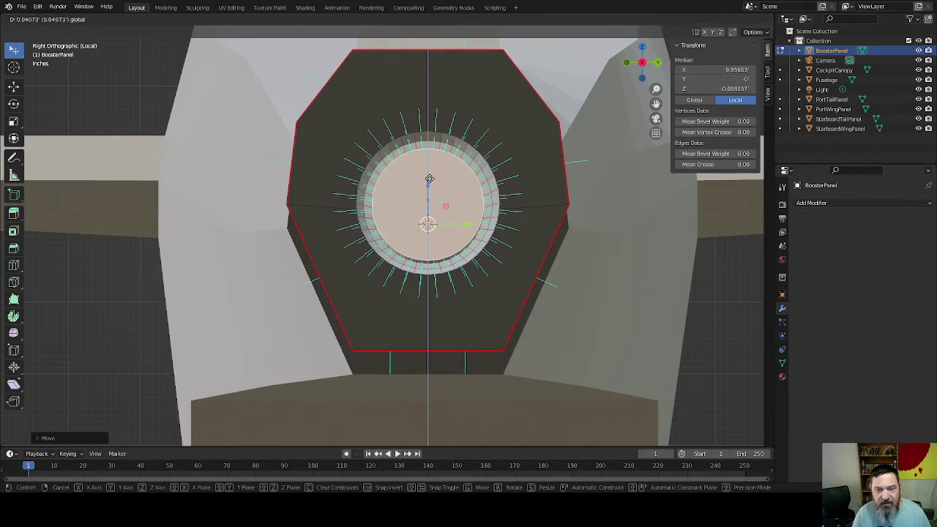
left_click(431, 180)
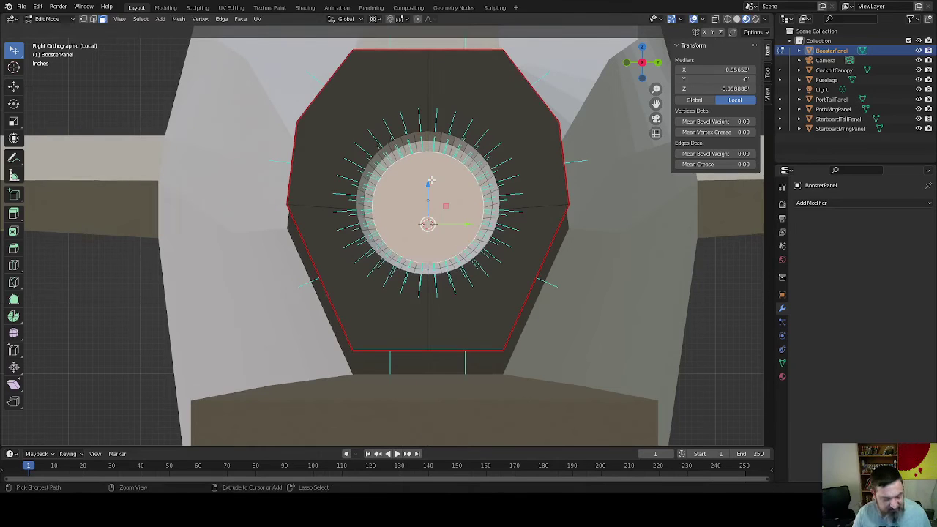
- Undo the nozzle's recess and rim edits back to the plain cylinder end face
key("ctrl+z")
key("ctrl+z")
key("ctrl+z")
key("ctrl+z")
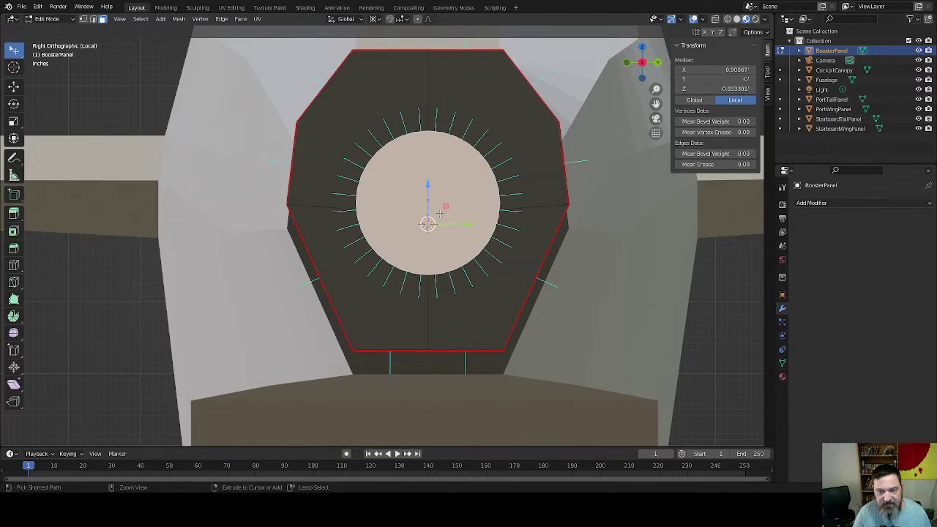
- Try to extrude the cylinder's outer end face and move it along the X axis
middle_click_drag(438, 215, 375, 261)
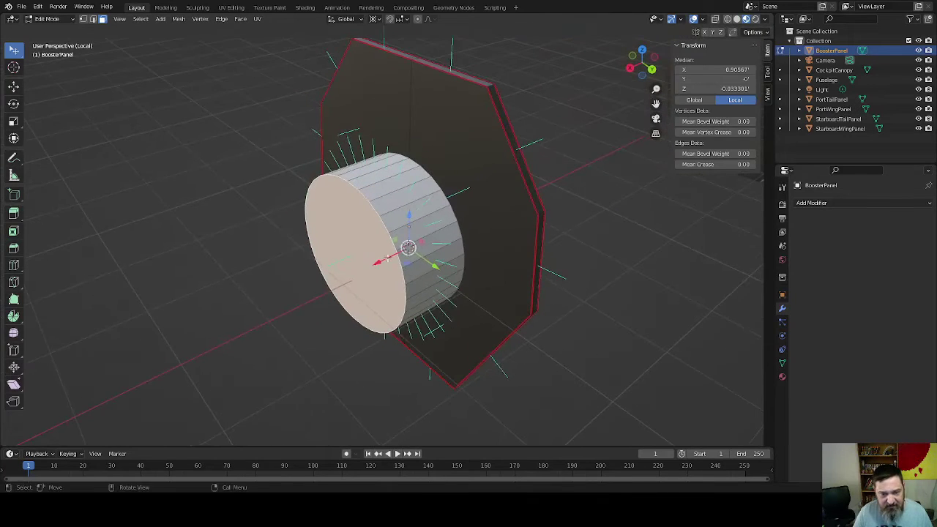
key("g")
key("x")
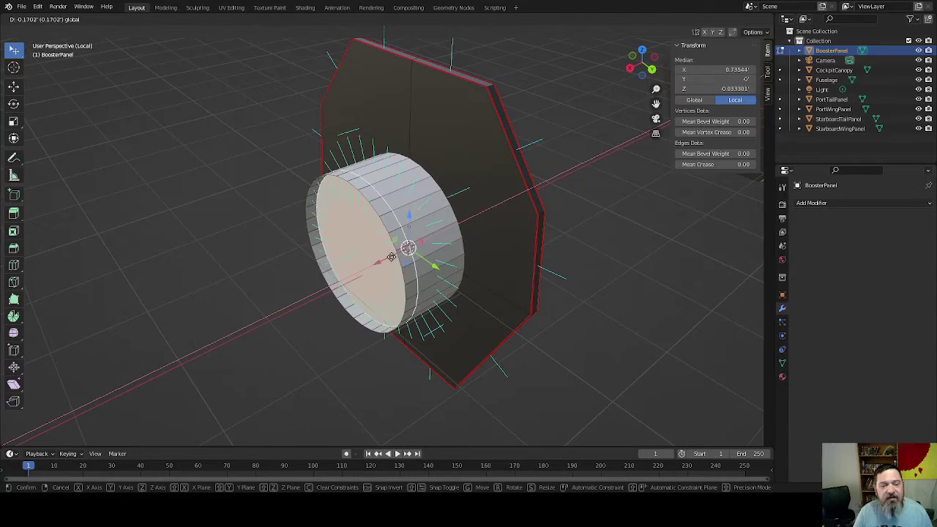
left_click(379, 260)
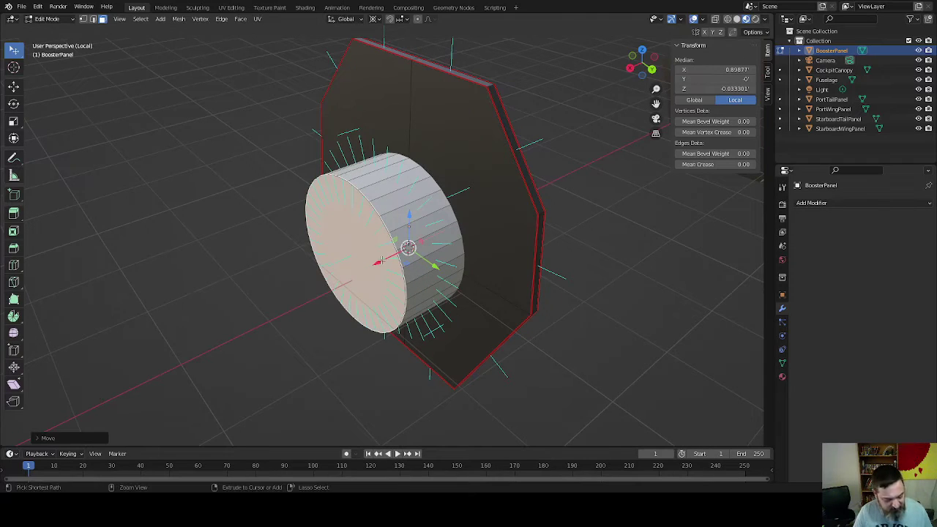
- Scale the extruded end face down in Y and Z only to form a thin rim, and mark its boundary edges as a seam
key("s")
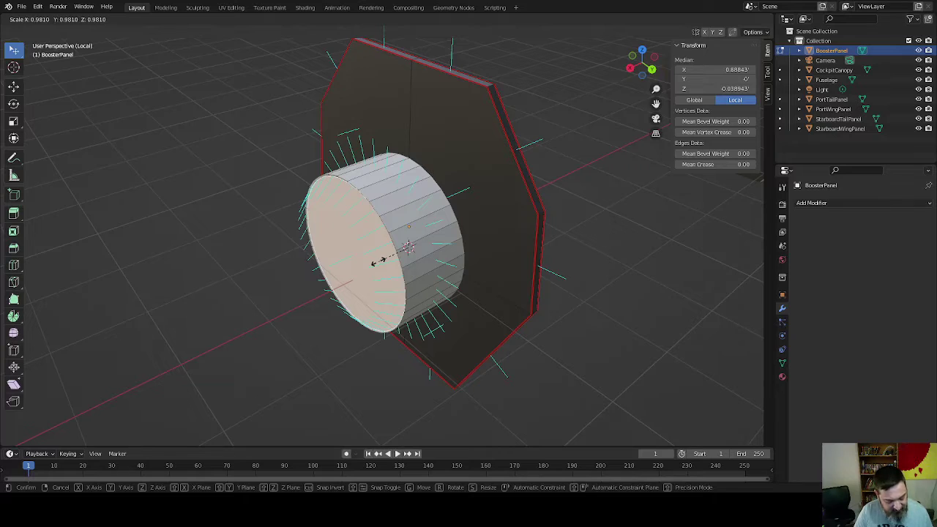
key("shift+x")
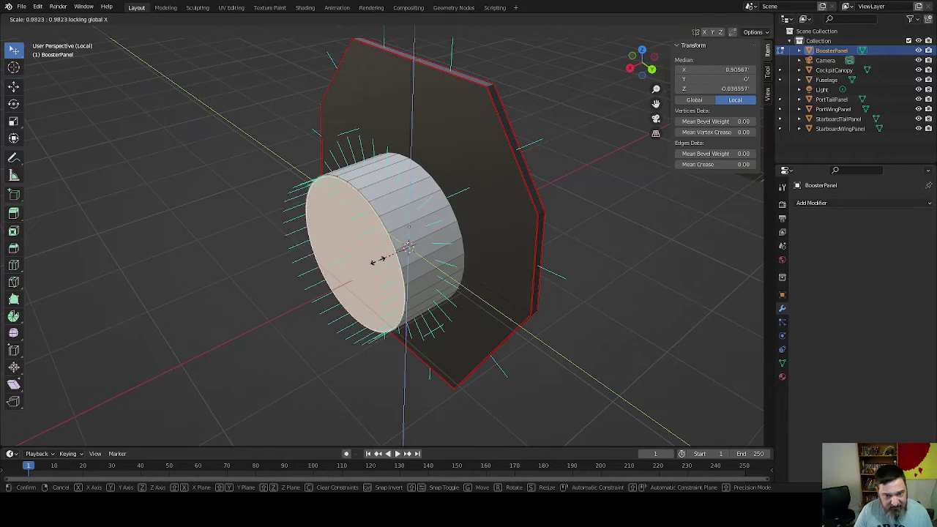
left_click(381, 263)
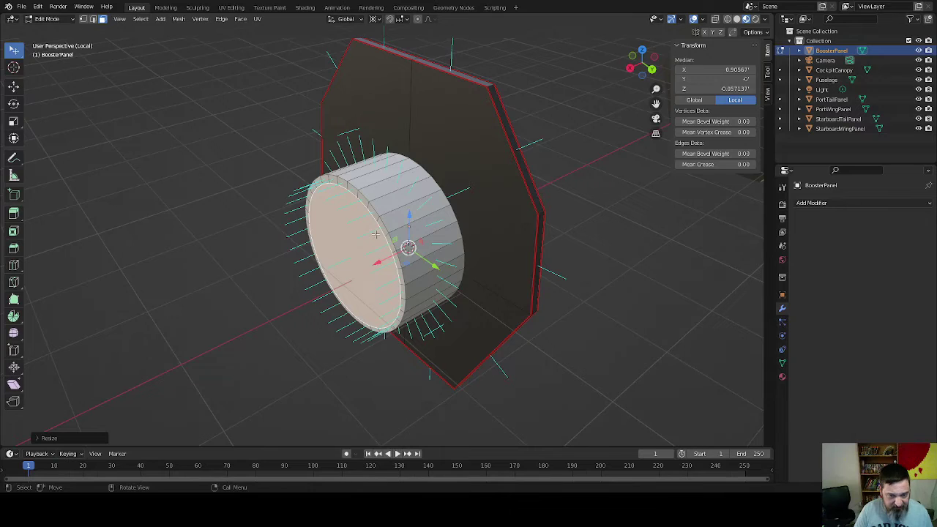
key("ctrl+e")
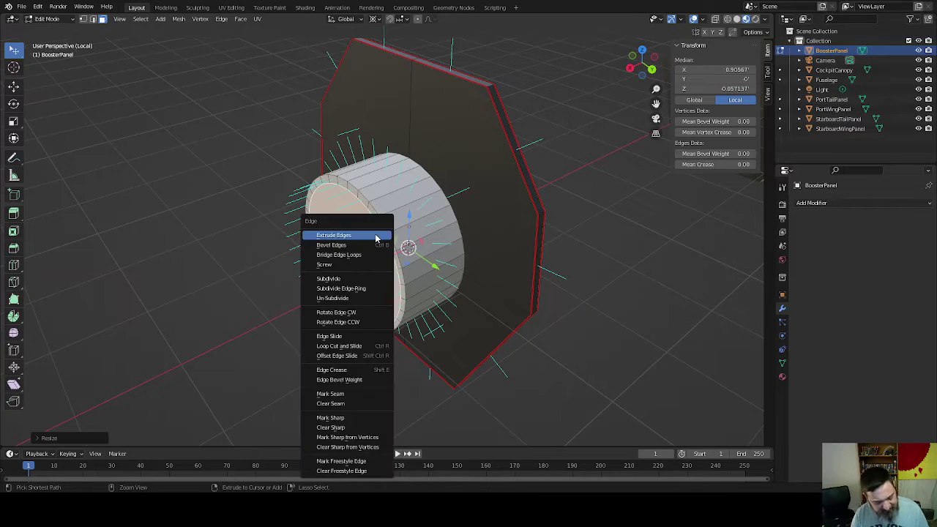
left_click(376, 234)
middle_click_drag(343, 258, 385, 241)
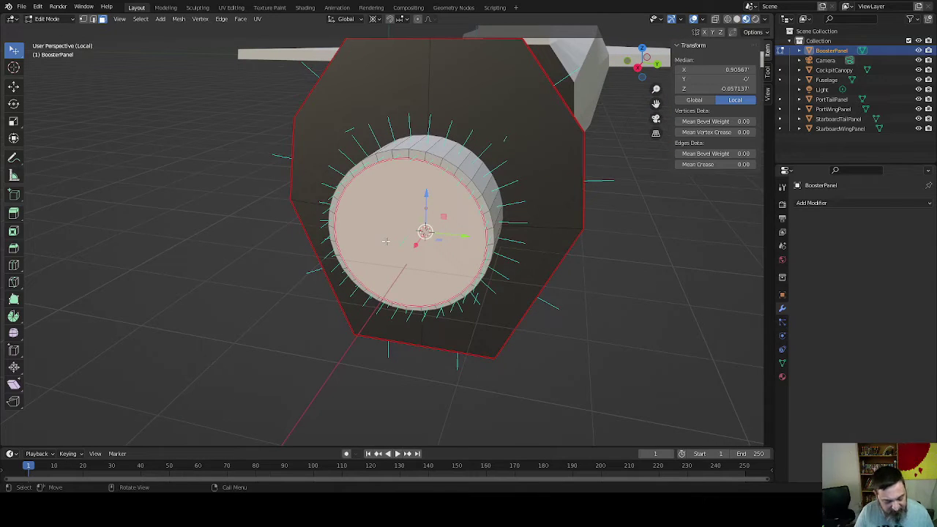
- Extrude the face inside the rim and recess it along negative X to a median X of about 0.137'
middle_click_drag(391, 260, 347, 264)
key("e")
right_click(347, 264)
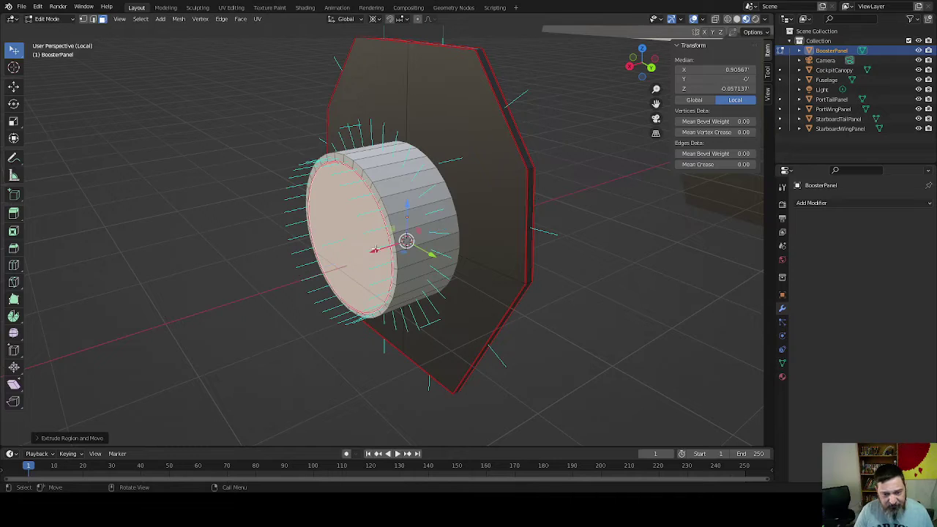
key("g")
key("x")
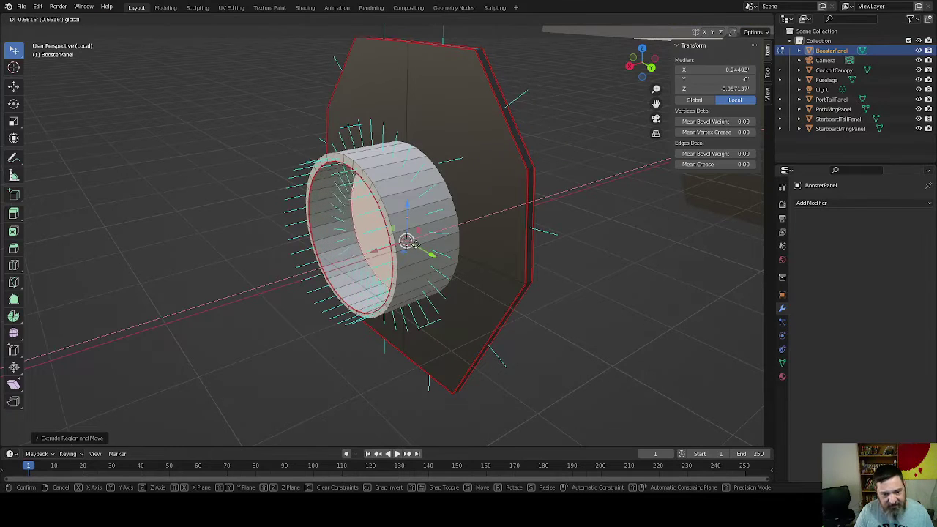
left_click(409, 249)
- Extrude the recessed face in place and scale it by about 0.887 with the X axis excluded
middle_click_drag(410, 249, 391, 275)
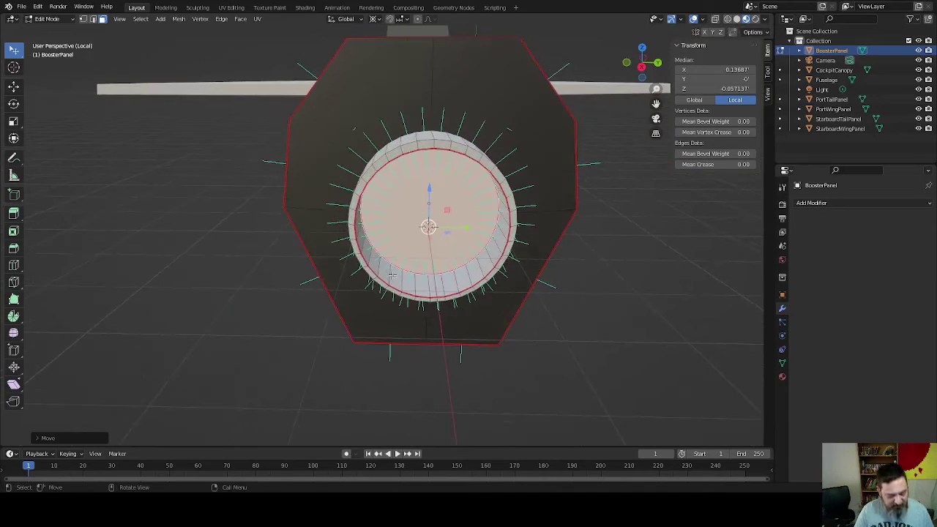
key("e")
right_click(392, 275)
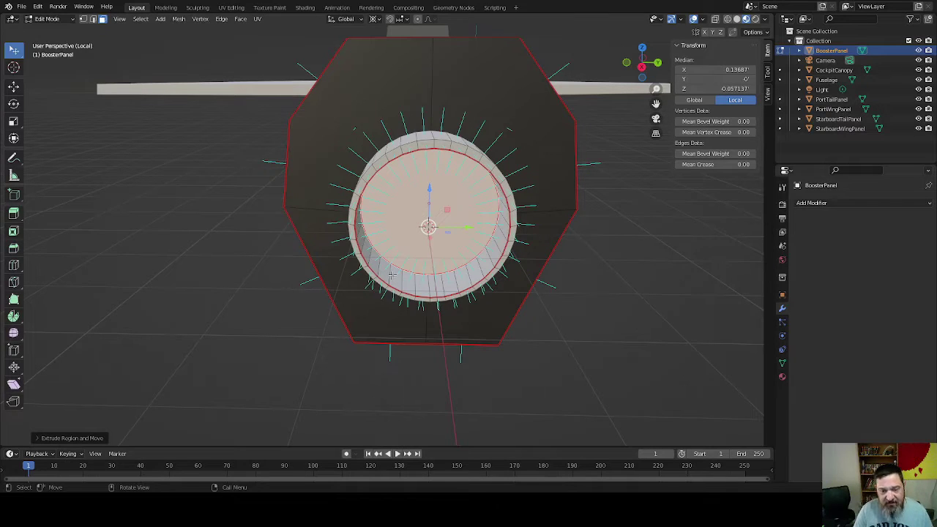
key("s")
key("shift+x")
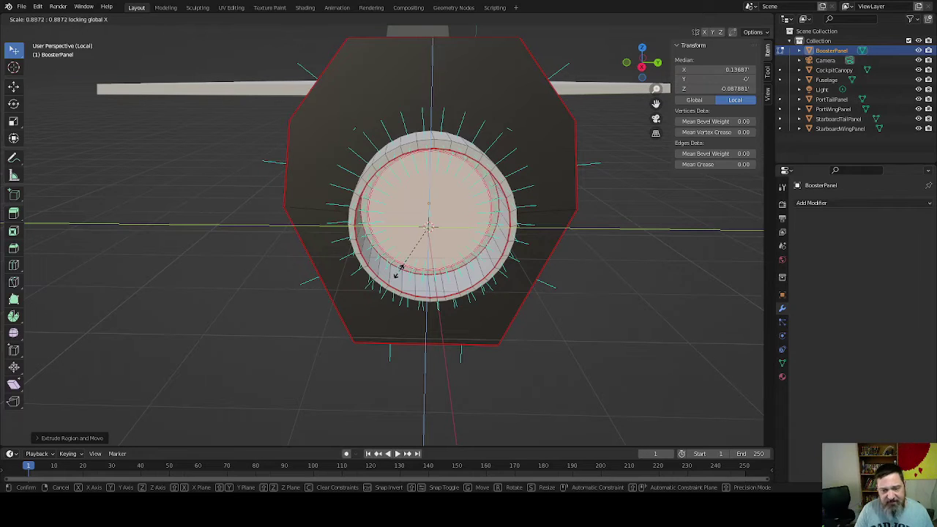
left_click(396, 273)
- Move the smaller recessed face up about 0.04' along Z to center it in the cylinder
middle_click_drag(397, 267, 435, 238)
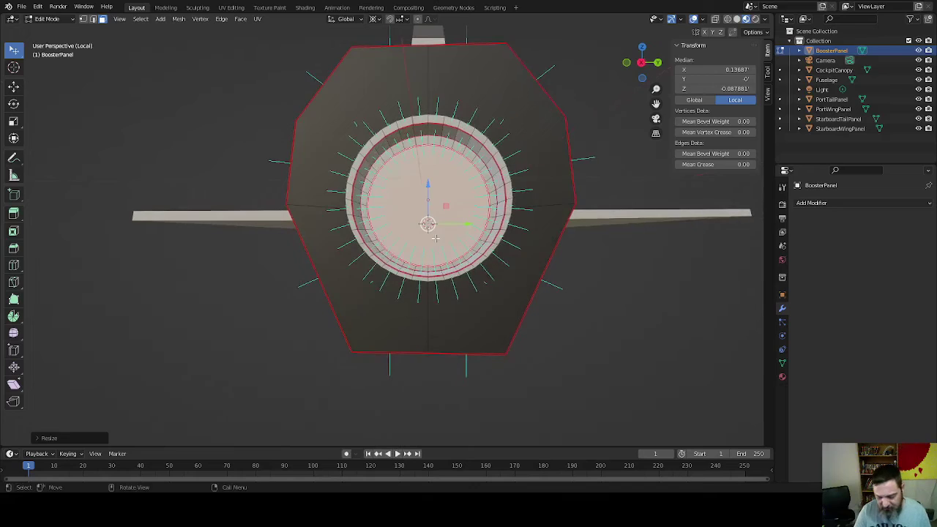
key("KP_7")
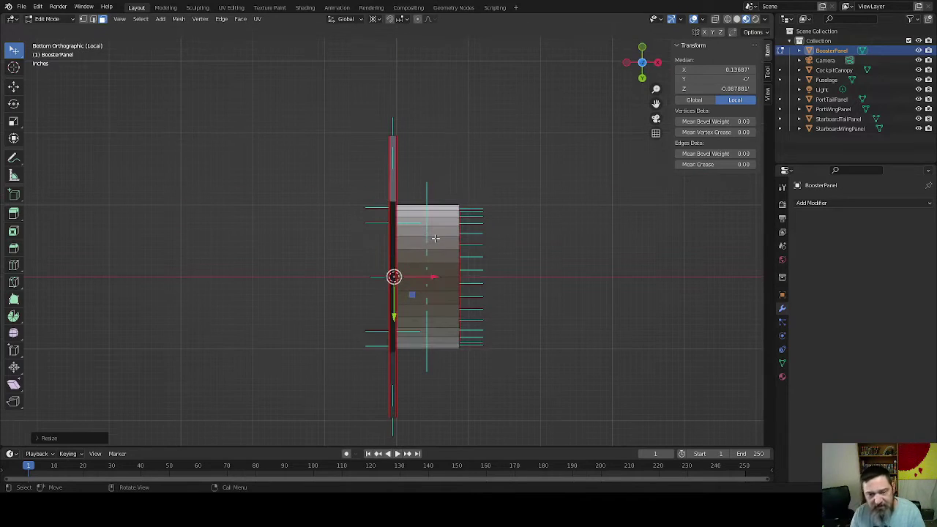
key("KP_3")
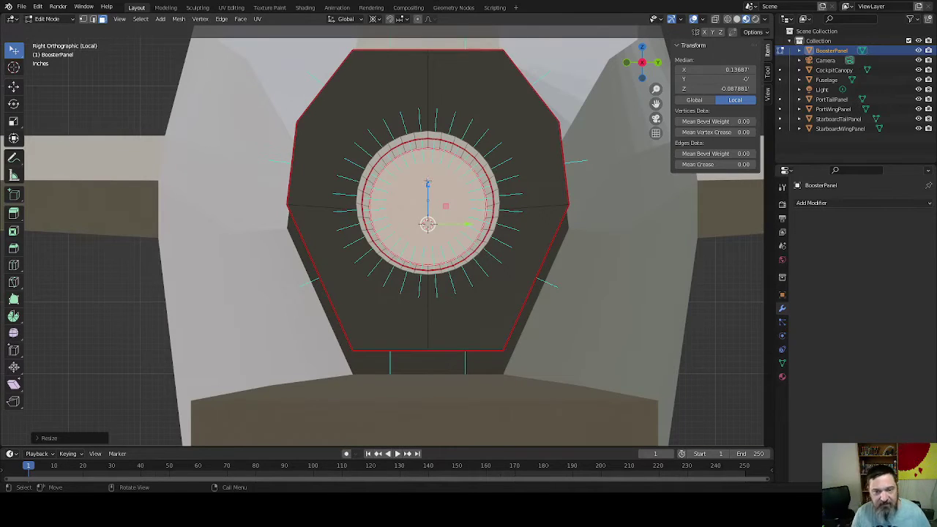
key("g")
key("z")
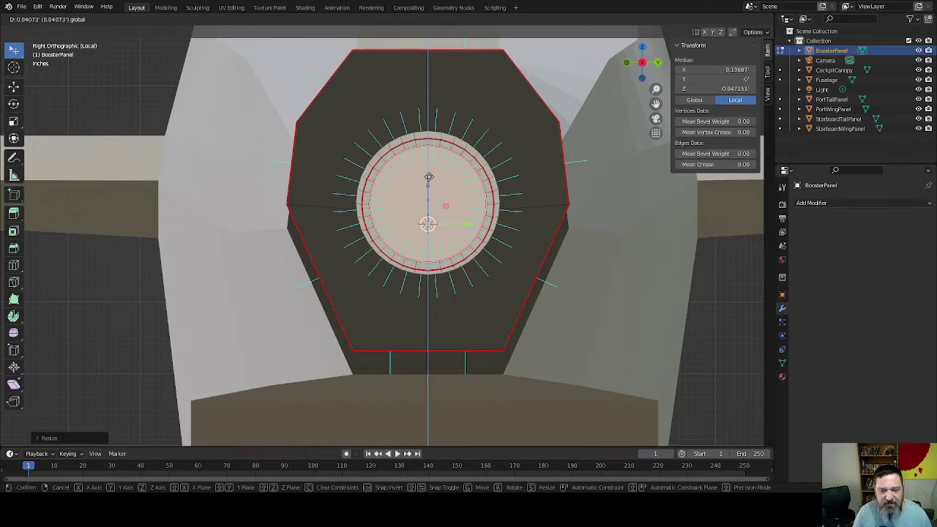
left_click(429, 177)
- Extrude the smaller recessed face in place and move the new face about 0.79' outward along X
middle_click_drag(428, 177, 402, 242)
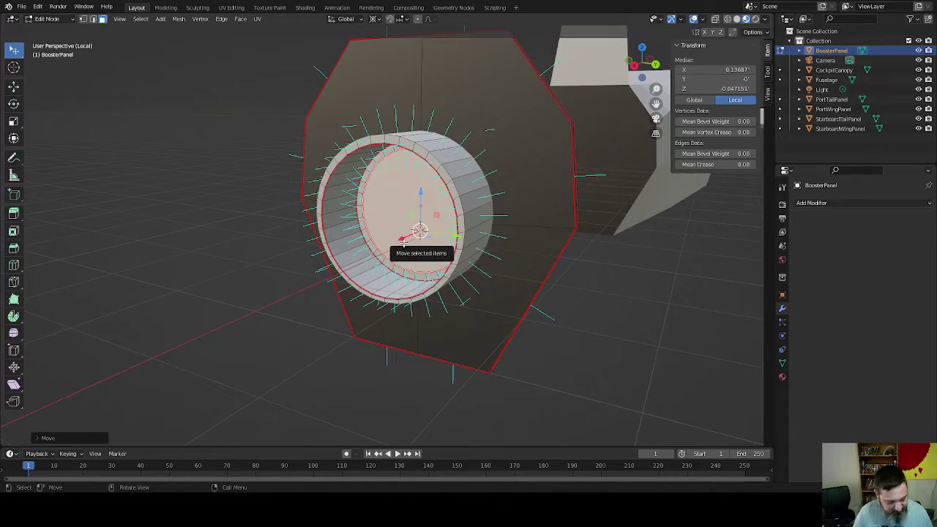
key("g")
key("z")
key("z")
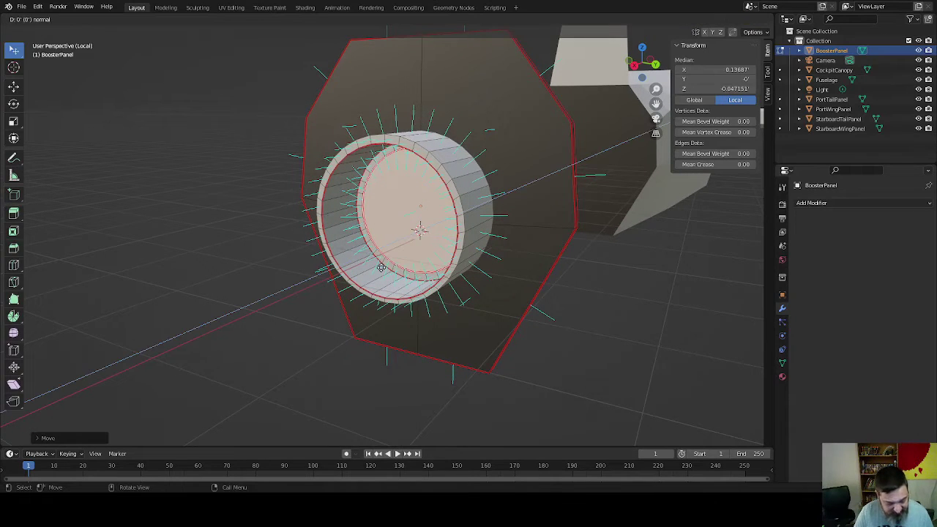
right_click(381, 268)
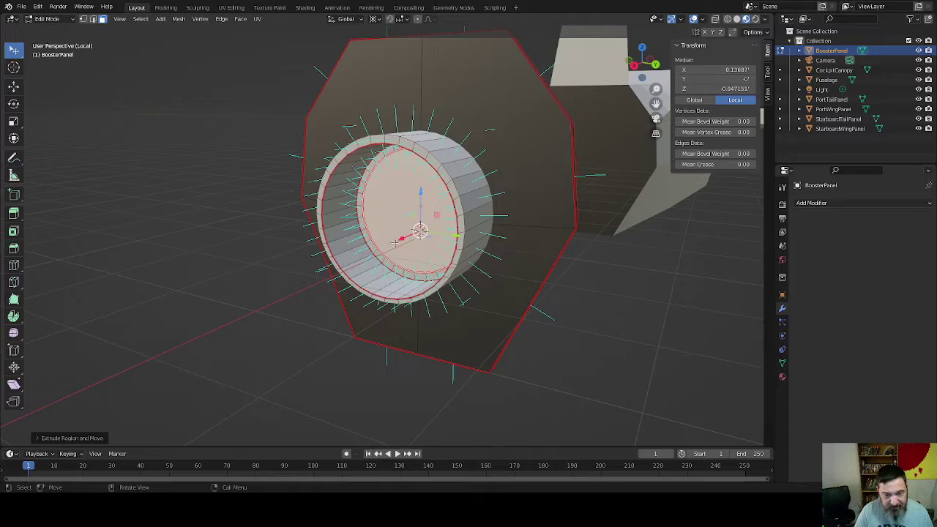
key("g")
key("x")
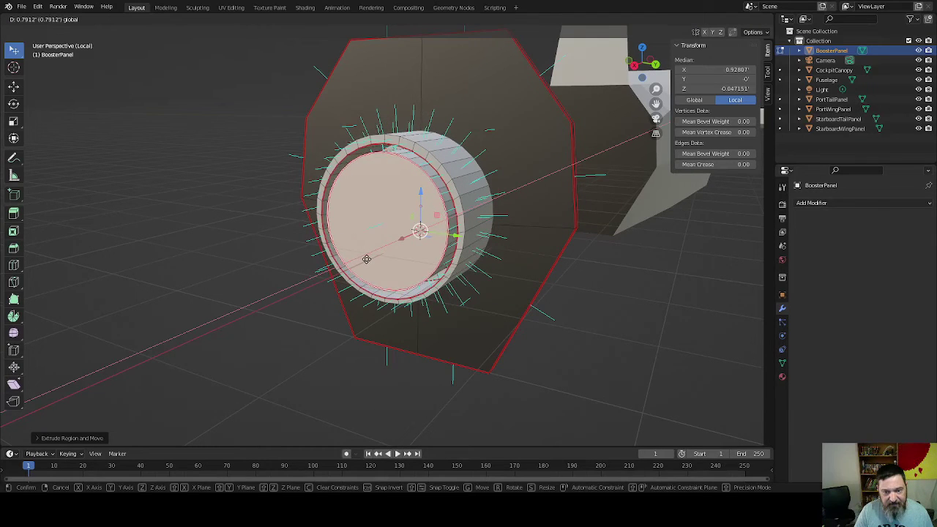
left_click(367, 258)
- Extrude the inner cylinder's end face in place and scale it down uniformly to form an inner rim
key("e")
right_click(368, 262)
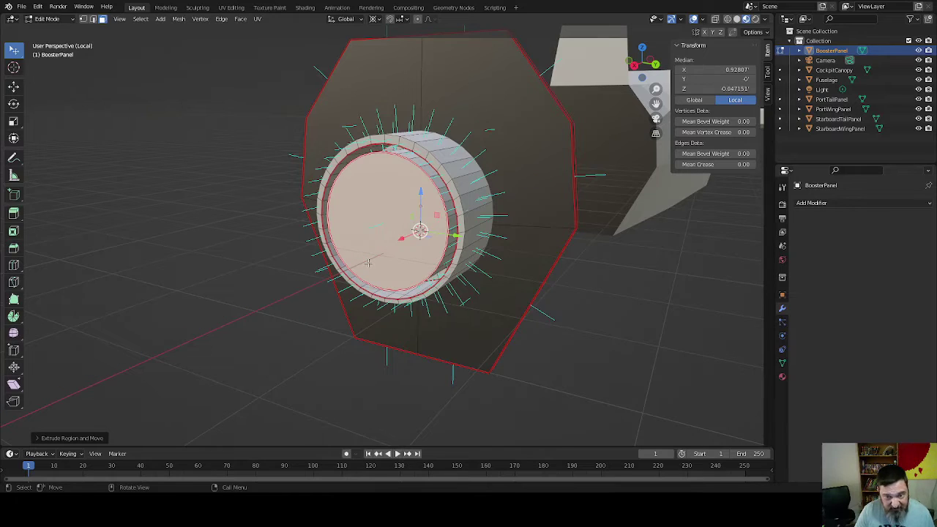
key("s")
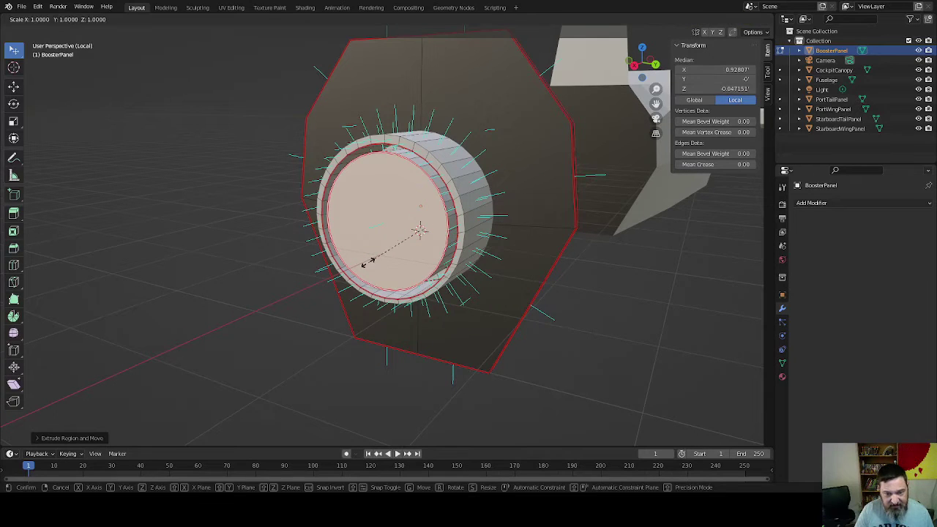
left_click(372, 259)
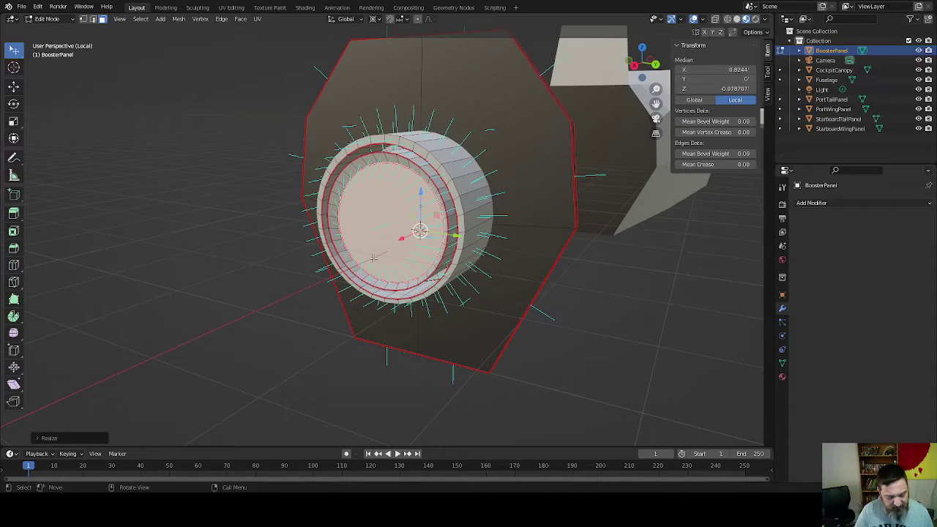
- Extrude the inner rim's face back into the nozzle to a median X of about 0.405'
key("e")
left_click(387, 252)
middle_click_drag(379, 264, 435, 246)
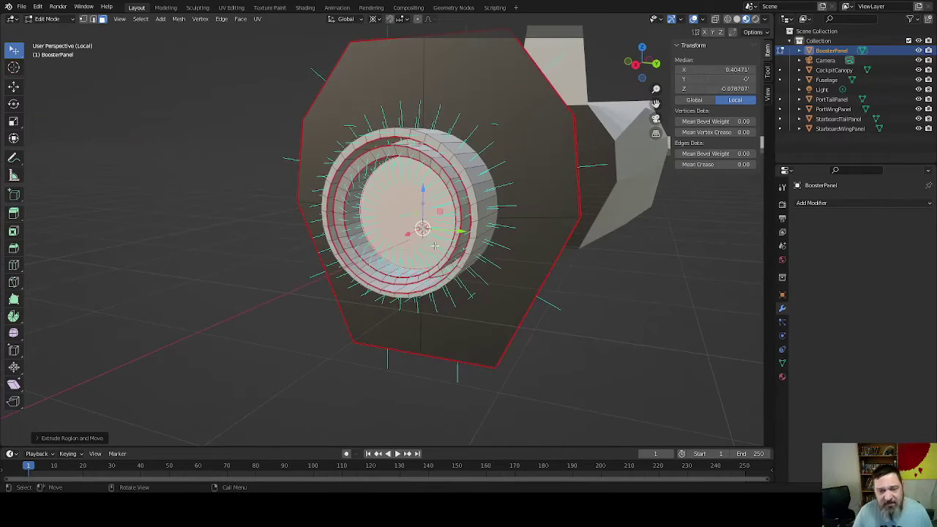
- Select the outer rim's face loop and scale it up uniformly to flare the nozzle opening
left_click(460, 170, "alt")
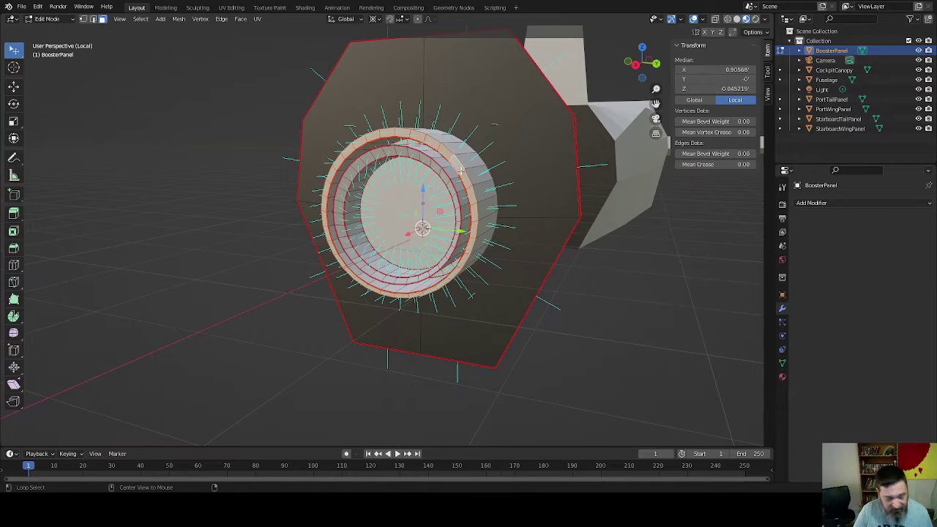
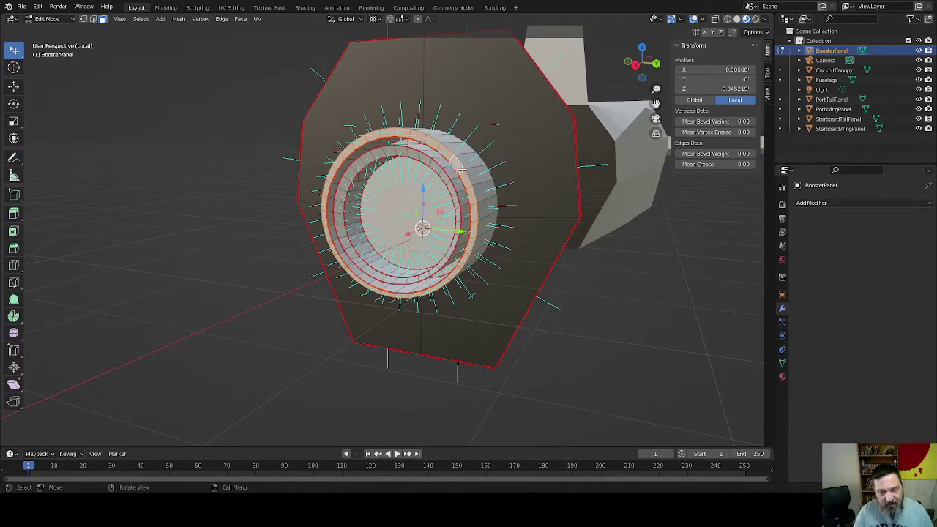
middle_click_drag(297, 232, 269, 240, "alt")
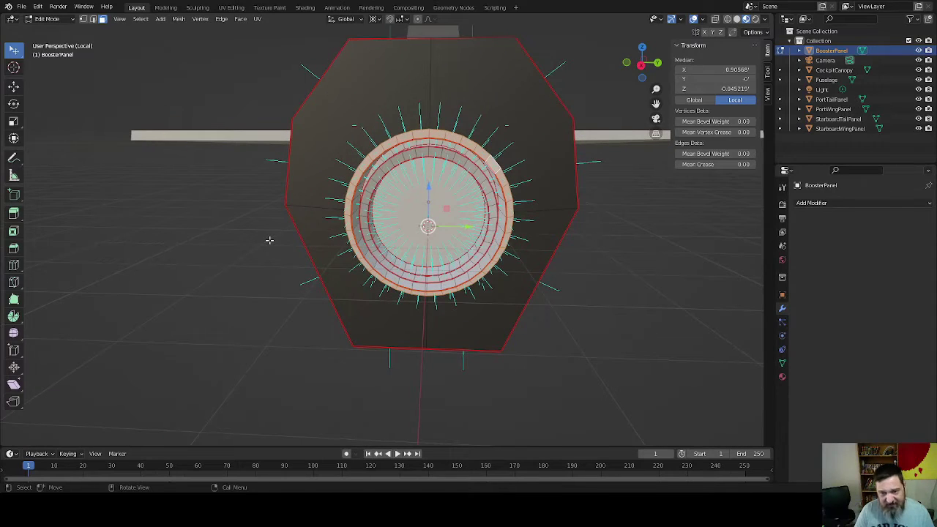
key("s")
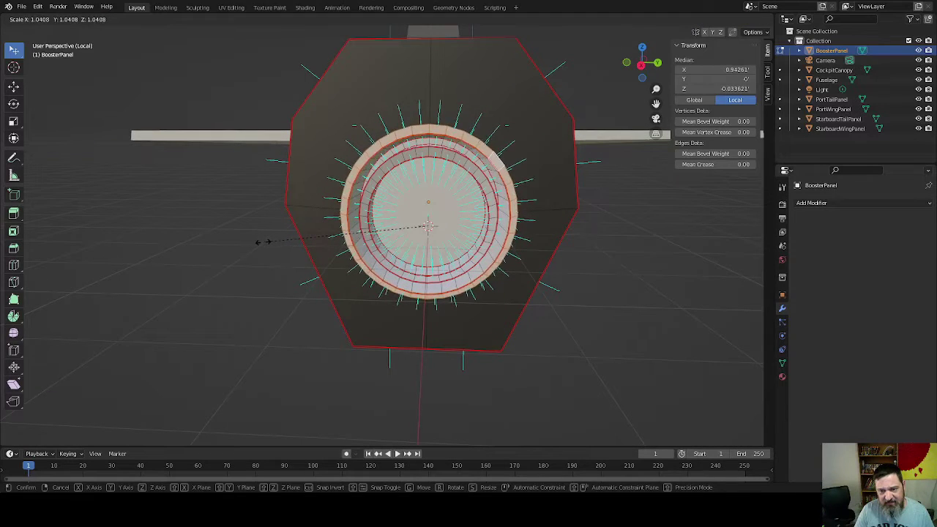
left_click(262, 242)
- Lower the flared outer rim along Z to a median Z of about -0.04'
middle_click_drag(262, 243, 349, 239)
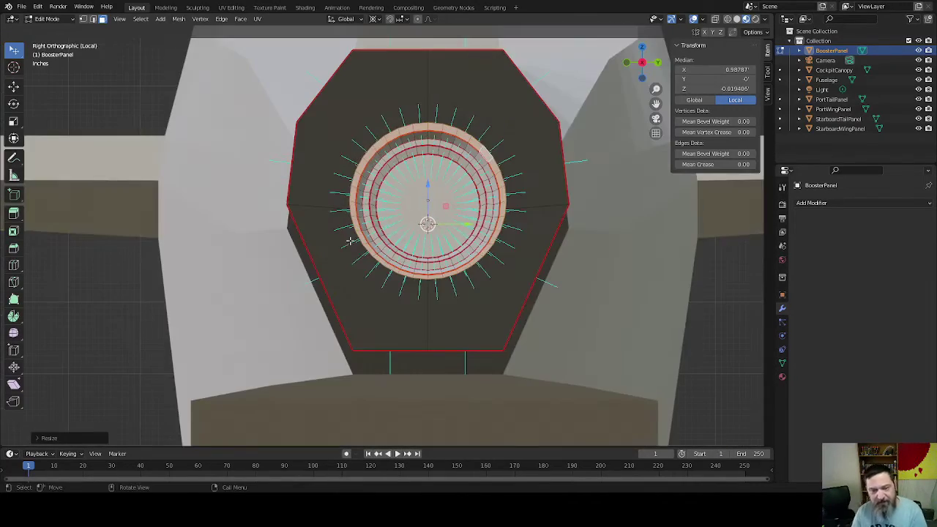
left_click_drag(427, 183, 428, 188)
middle_click_drag(410, 208, 431, 216)
scroll(412, 228, "down", 3)
scroll(455, 163, "up", 4)
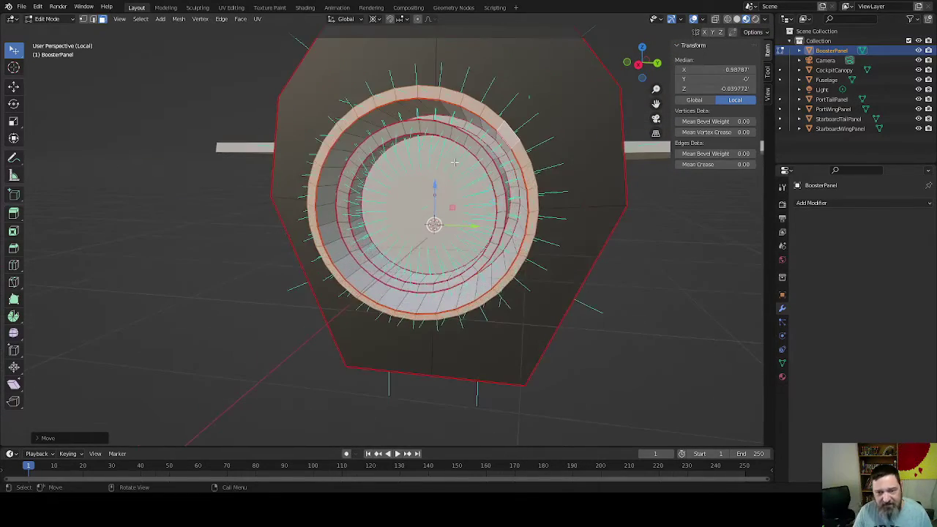
left_click(505, 151)
key("2")
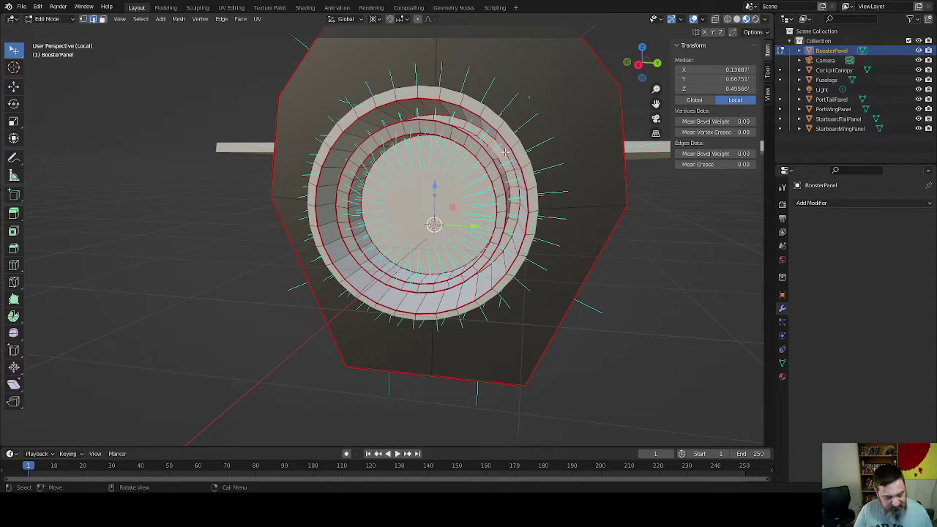
left_click(505, 152, "alt")
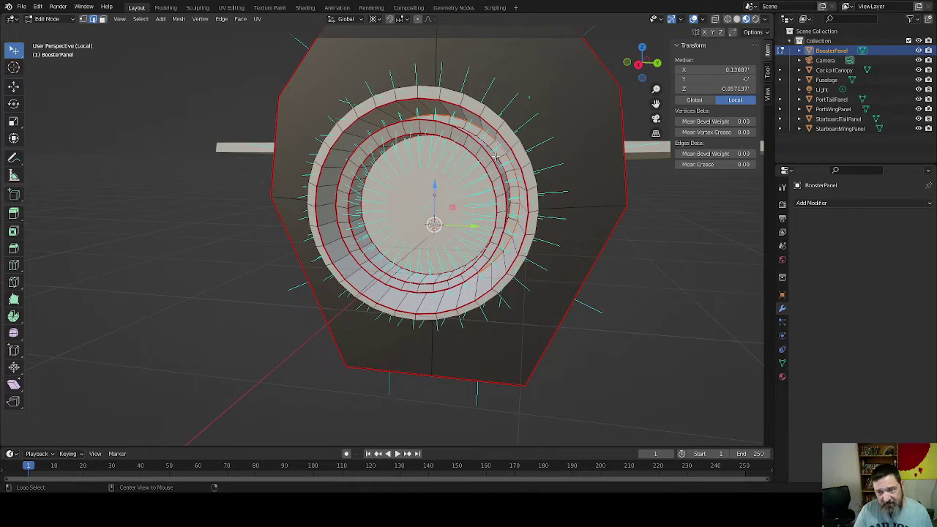
left_click(500, 155, "alt")
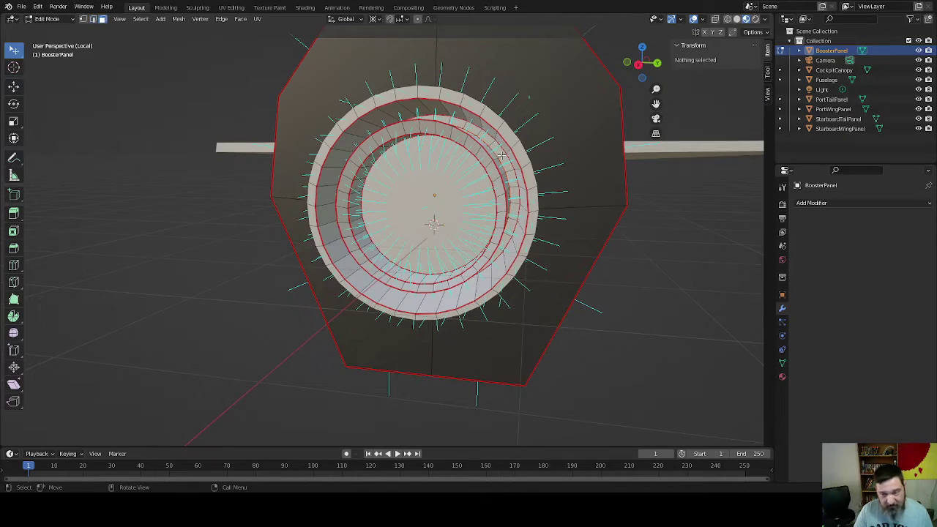
left_click(494, 157, "alt")
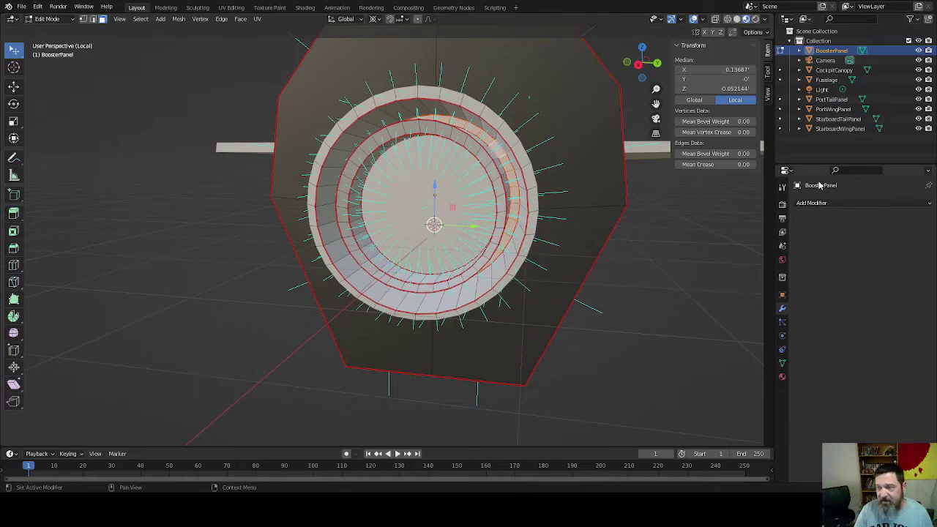
- Assign the Black material to all faces of the BoosterPanel mesh
left_click(781, 377)
left_click(535, 199)
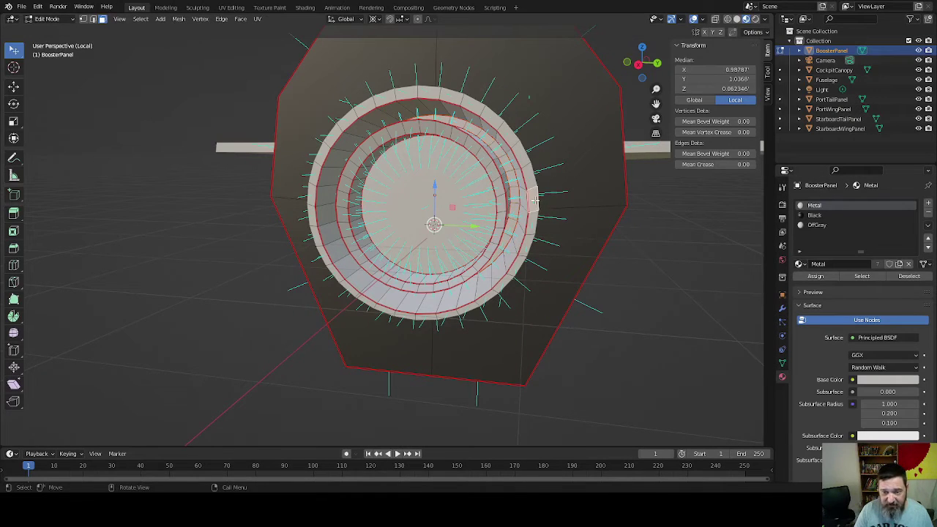
middle_click_drag(535, 199, 437, 235)
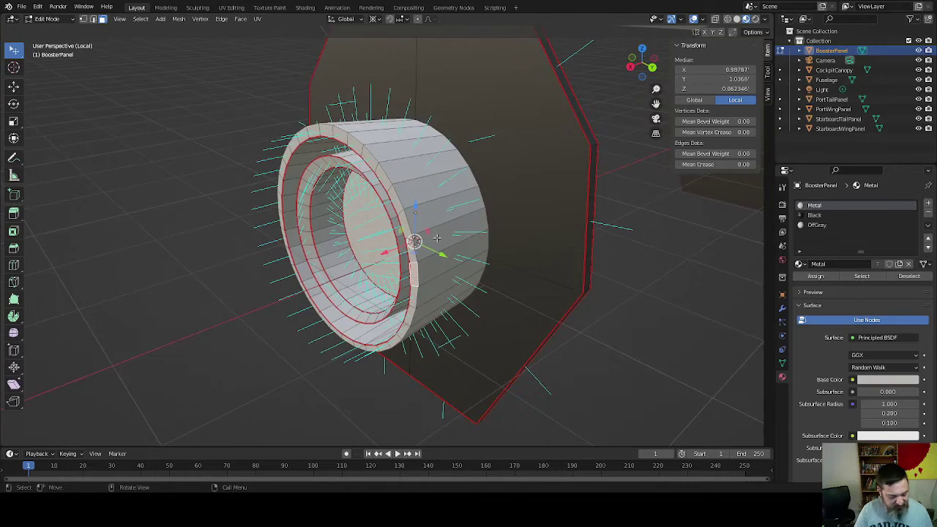
left_click(814, 215)
left_click(815, 276)
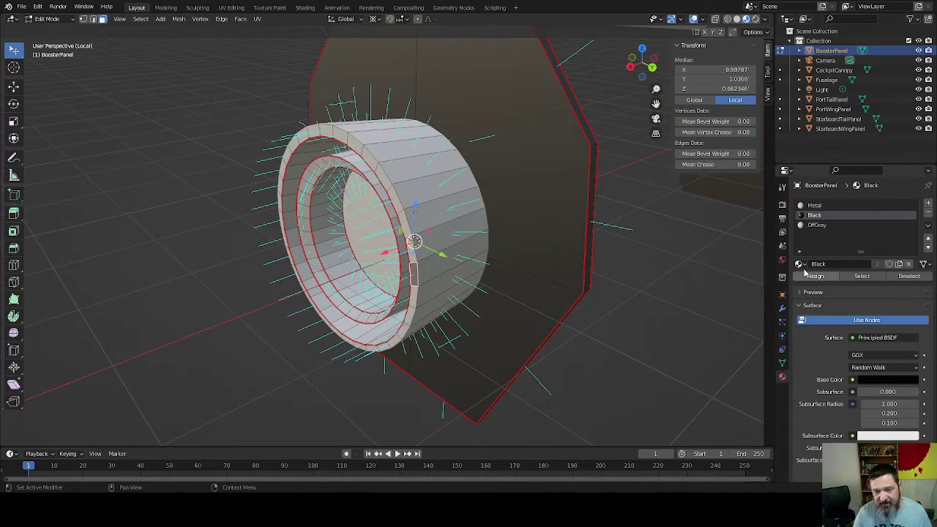
key("a")
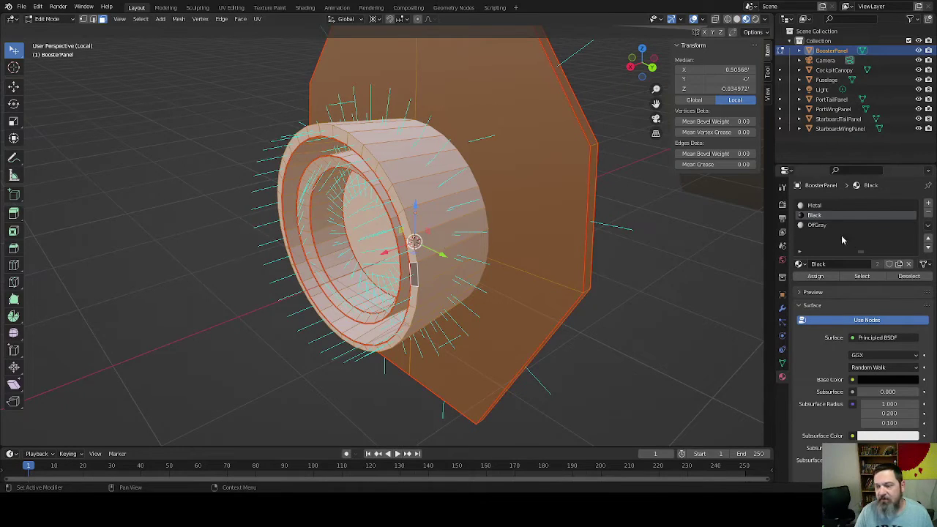
left_click(820, 278)
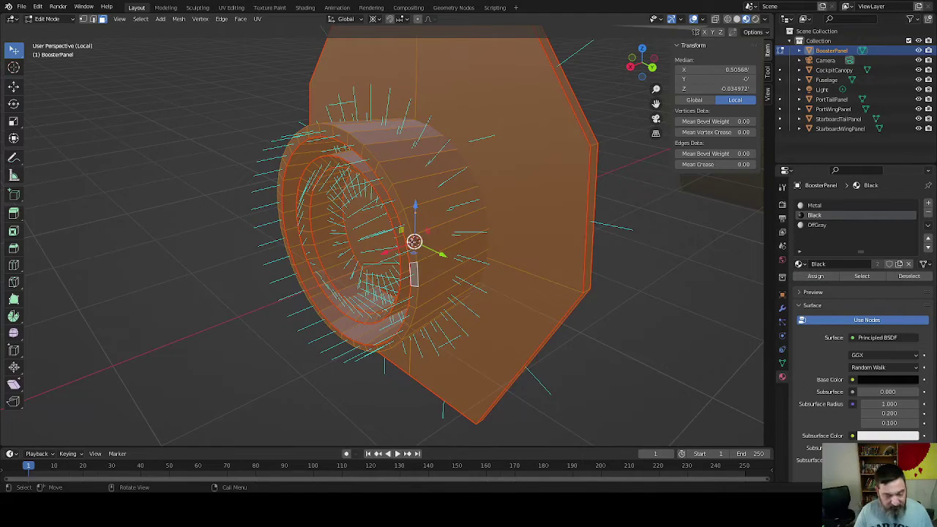
- Select the innermost disc face of the nozzle and add a new material named Emissive to the object
middle_click_drag(405, 268, 435, 219)
left_click(431, 213)
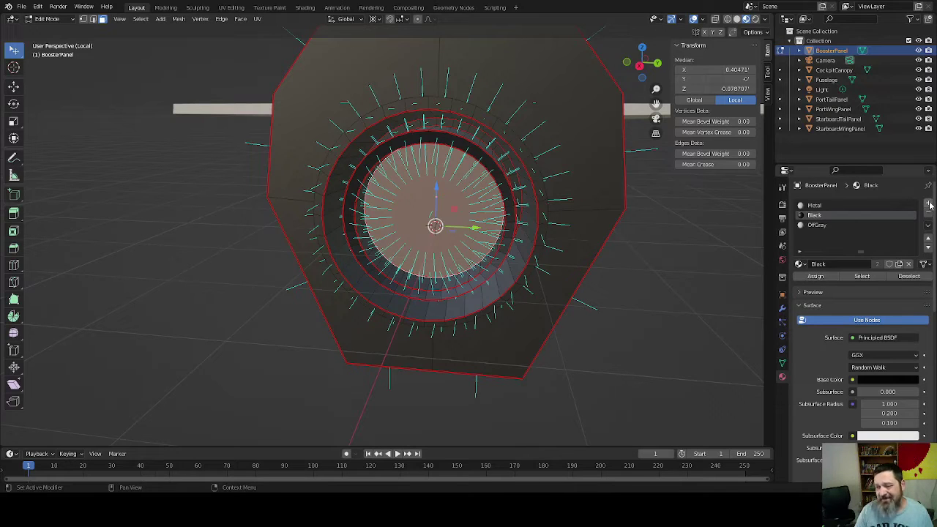
left_click(928, 204)
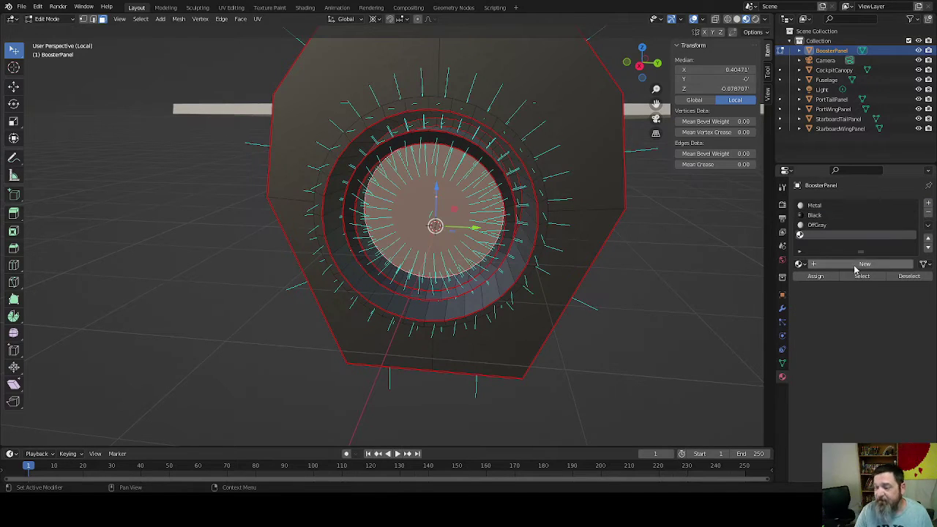
left_click(830, 265)
double_click(842, 263)
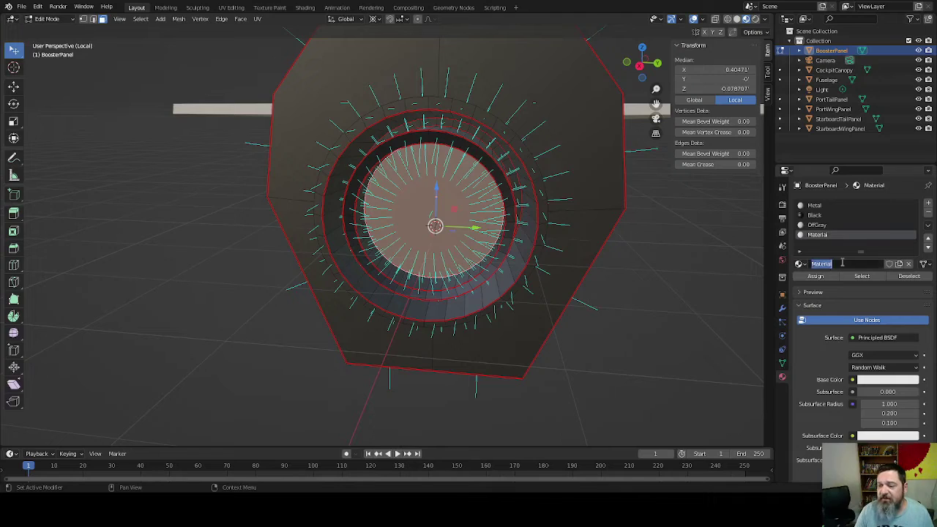
type("Em")
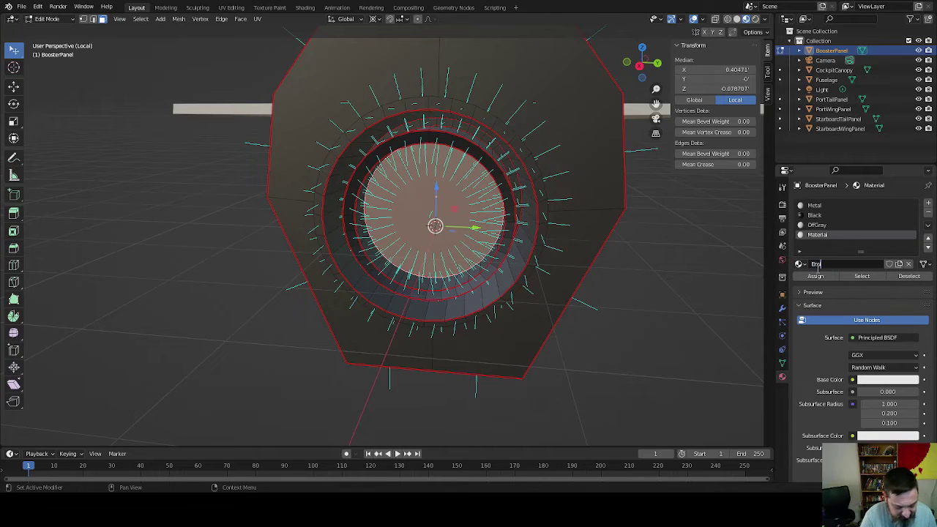
type("iss")
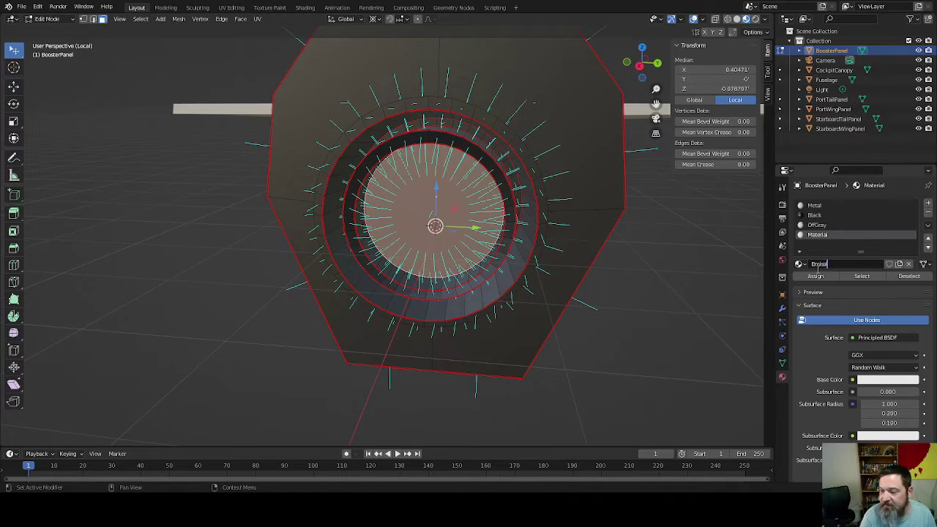
type("io")
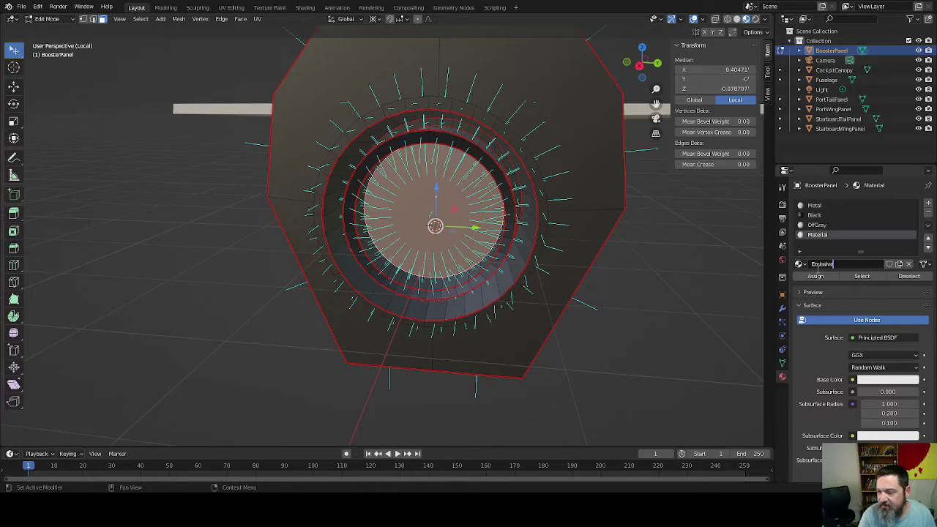
key("Return")
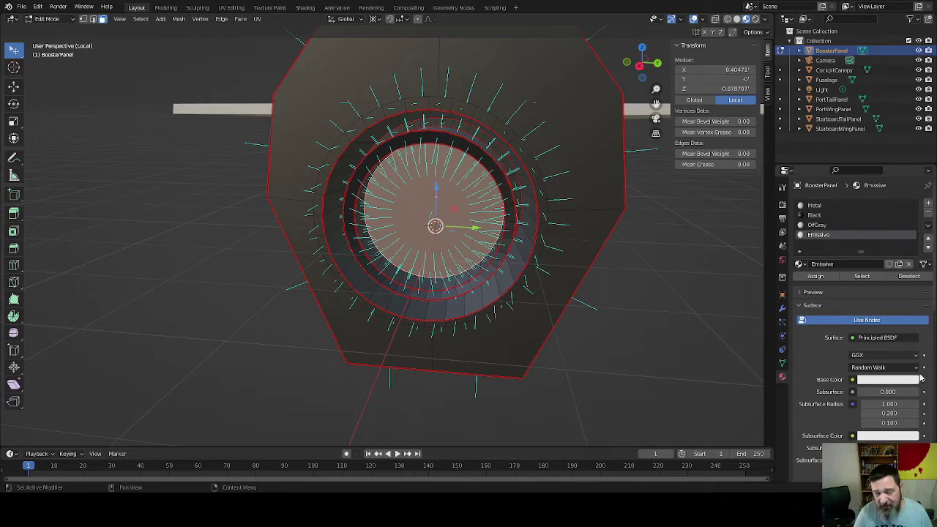
- Set the Emissive material's base color to magenta and assign it to the selected disc face
left_click(887, 381)
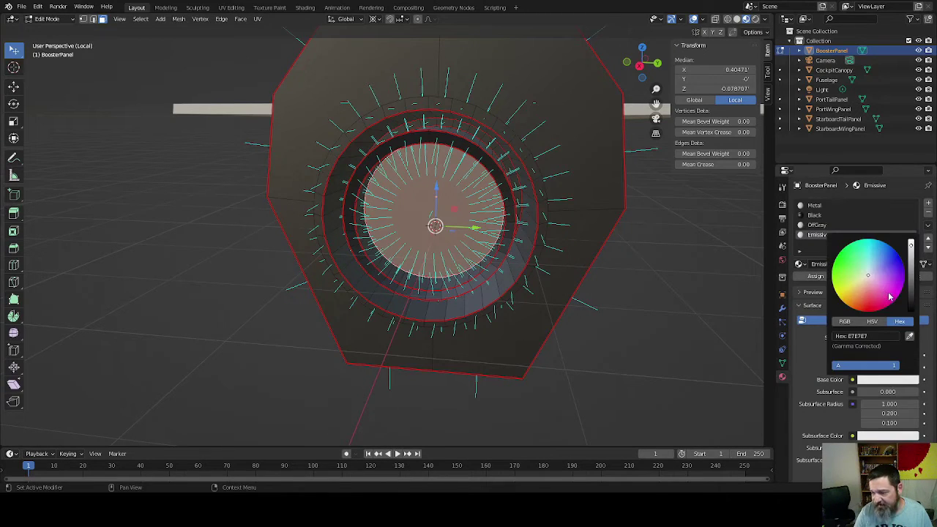
left_click(892, 296)
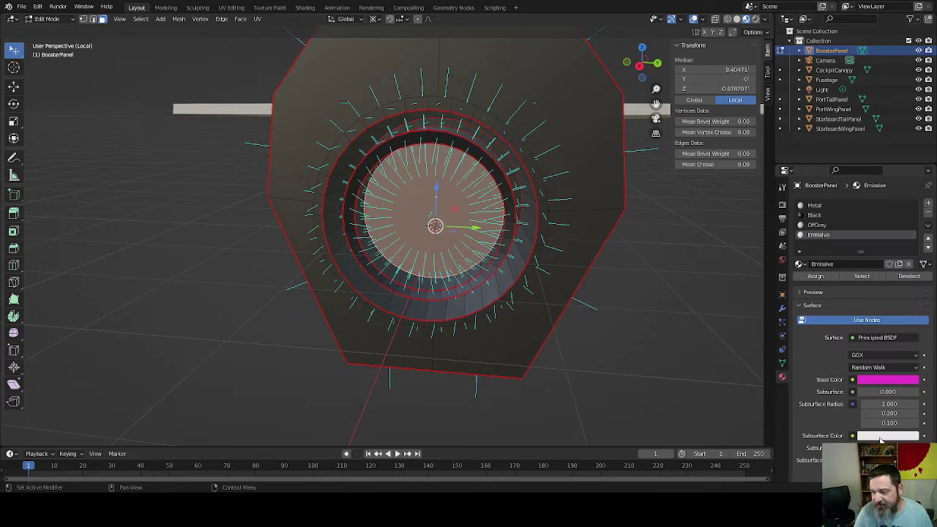
left_click(818, 276)
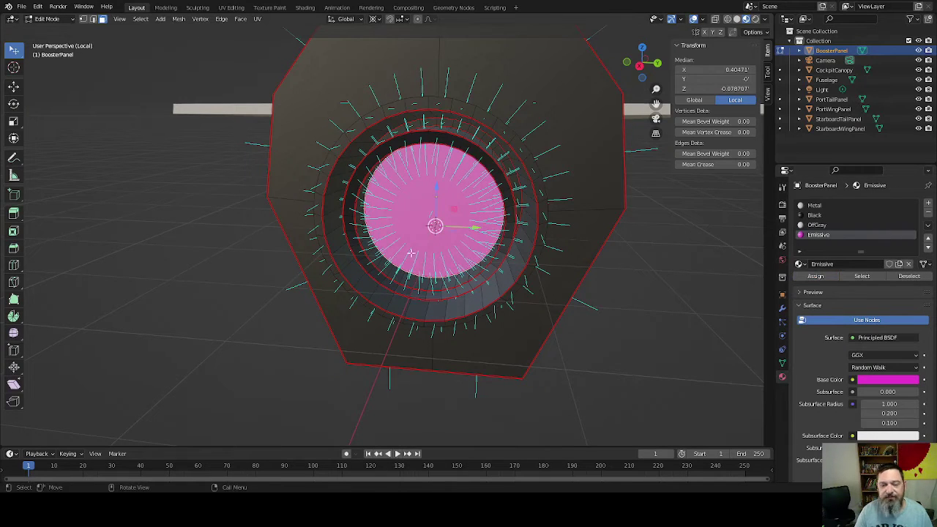
- Assign the OffGray material to the face loops of the nozzle's innermost wall and the recessed cylinder's outer wall
middle_click_drag(411, 252, 395, 267)
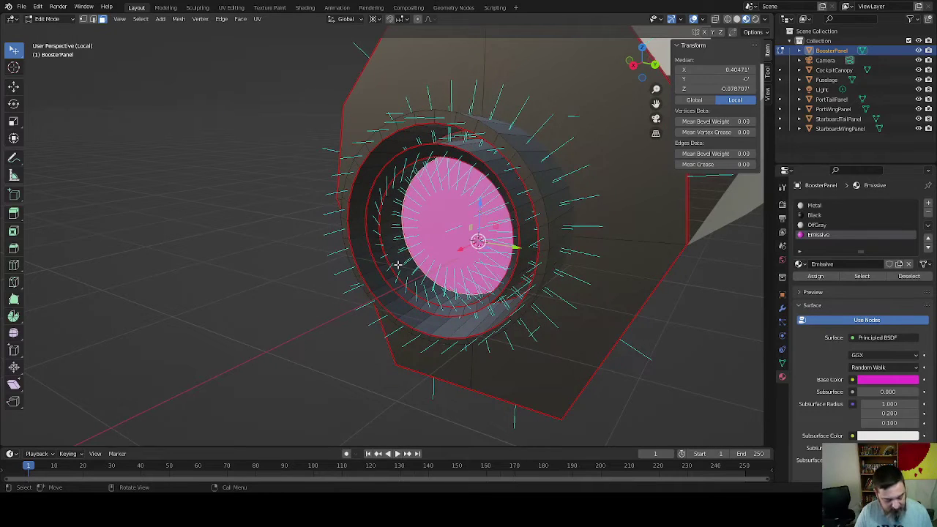
left_click(397, 264, "alt")
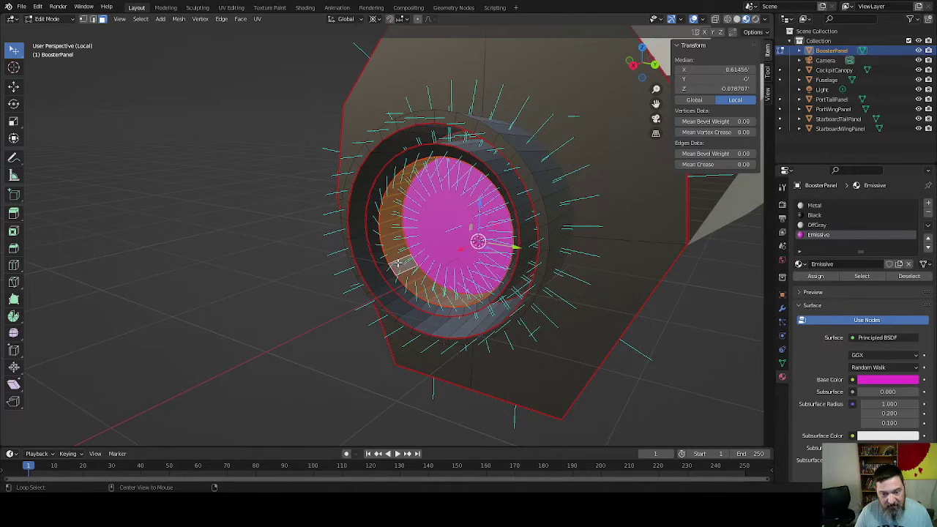
left_click(525, 250, "alt+shift")
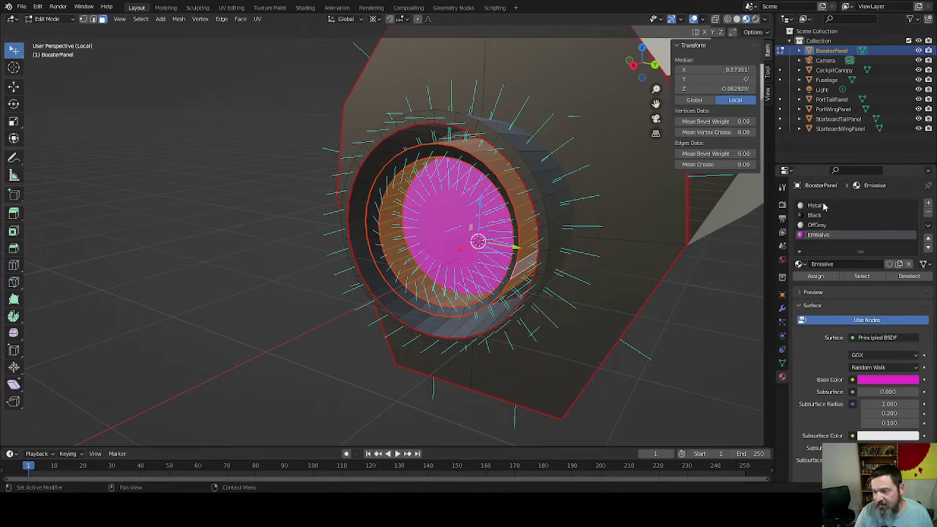
left_click(832, 225)
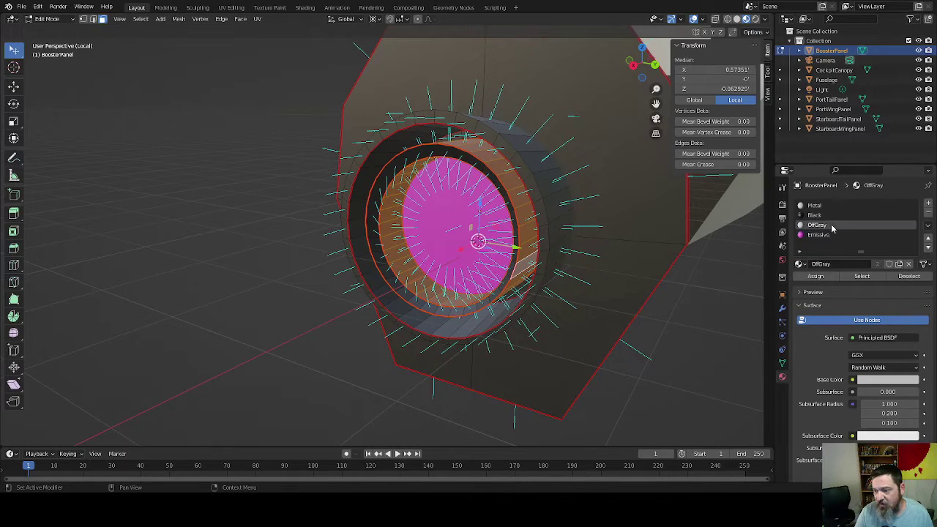
left_click(815, 277)
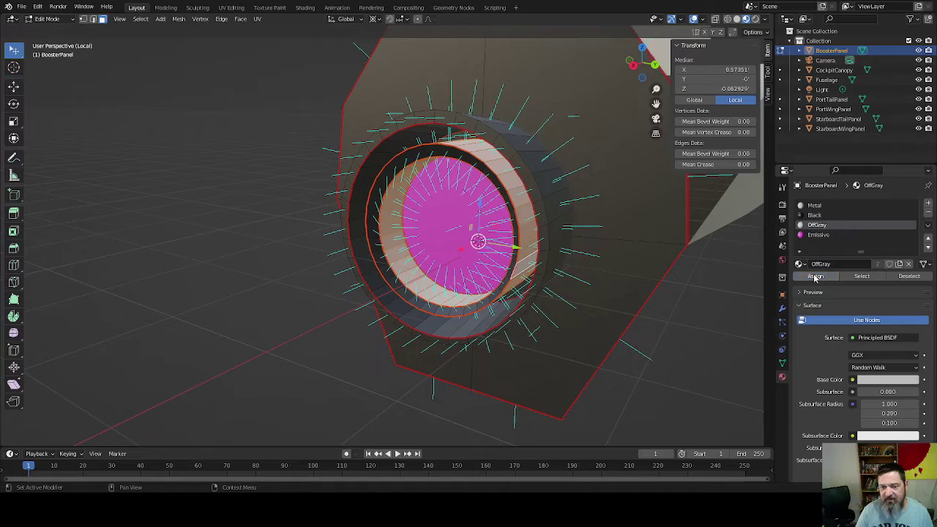
- Select the face loops of the nozzle's outermost wall and of the flared opening's inner wall
left_click(556, 243, "alt")
middle_click_drag(556, 243, 585, 223)
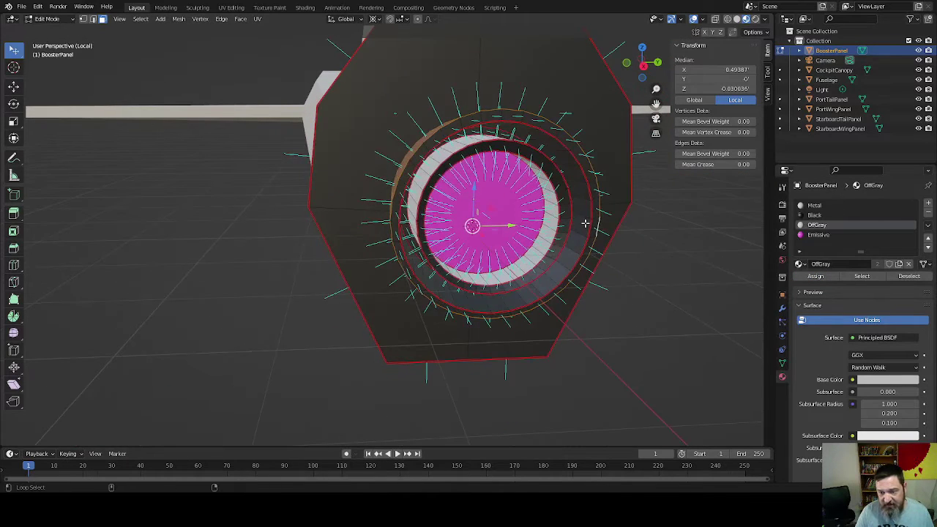
left_click(585, 223, "shift")
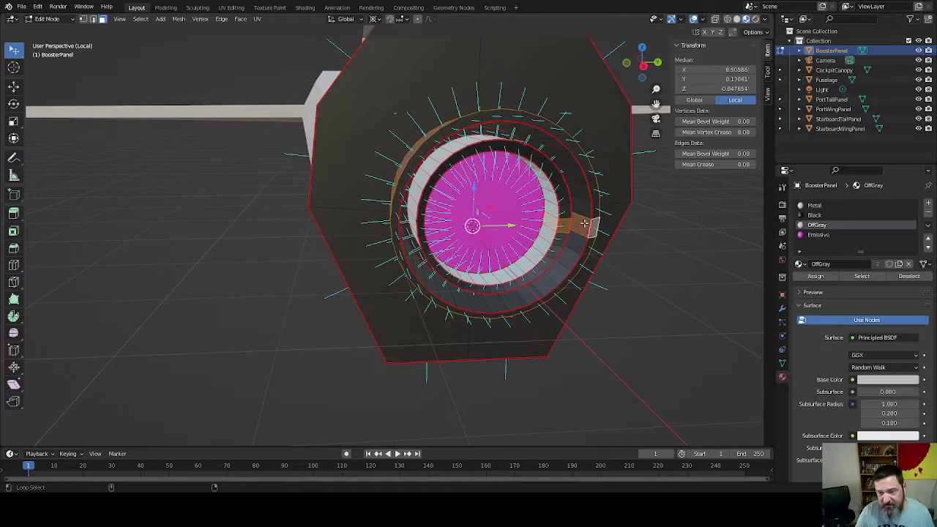
left_click(582, 217, "shift")
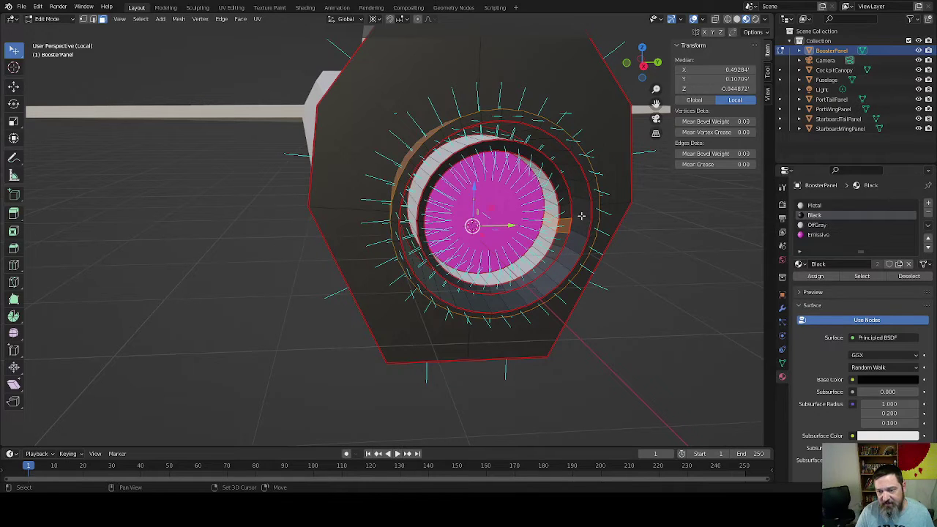
left_click(580, 215, "alt+shift")
middle_click_drag(575, 205, 666, 226)
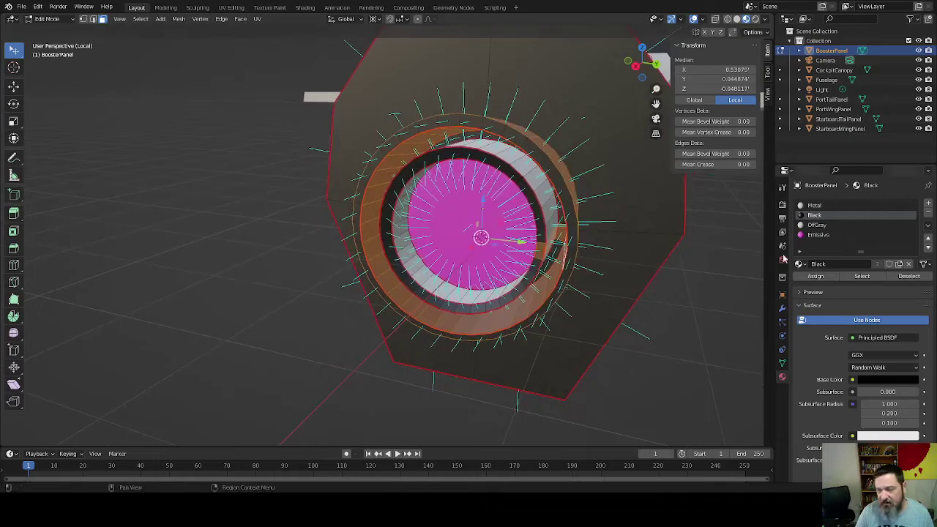
- Try to assign the Metal material to the selected outer and inner flared walls
left_click(830, 206)
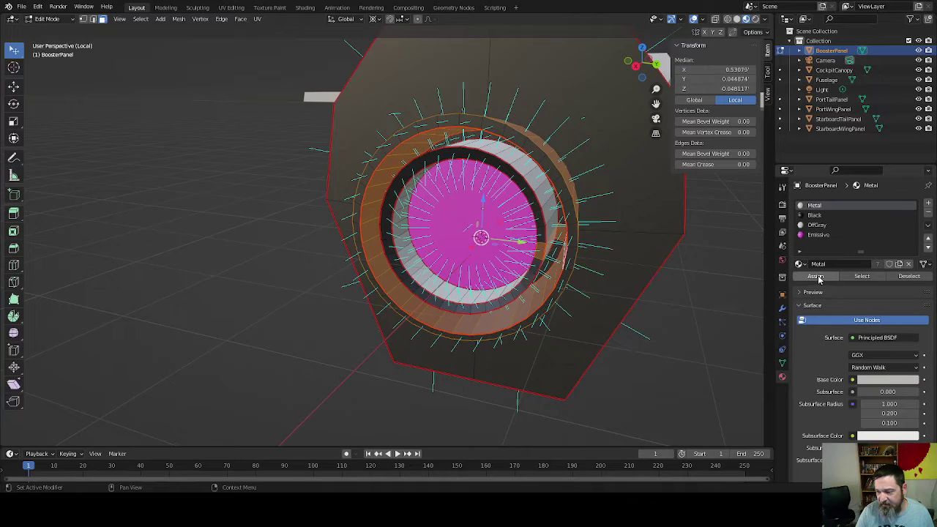
left_click(817, 276)
mouse_move(606, 261)
middle_mouse_down()
mouse_move(593, 254)
mouse_move(603, 252)
middle_mouse_up()
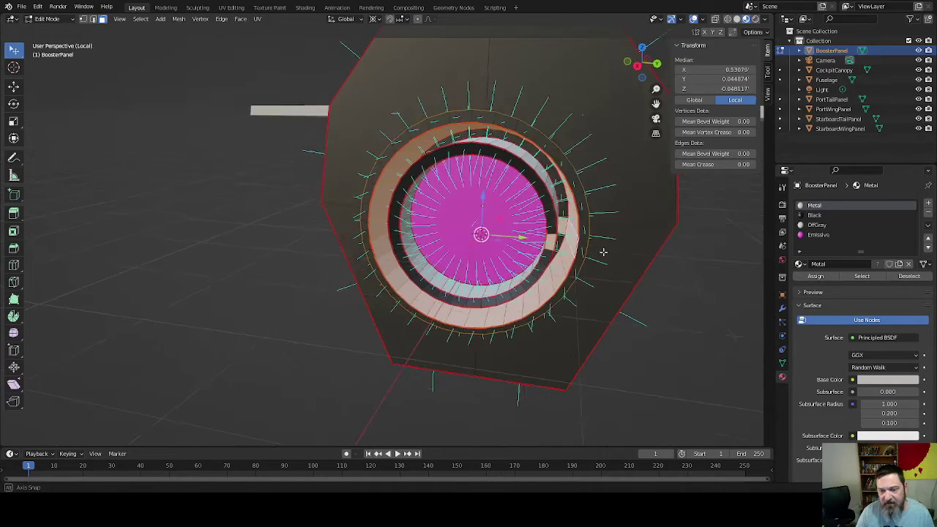
- Undo the Metal assignment and the stray face selections inside the nozzle
key("ctrl+z")
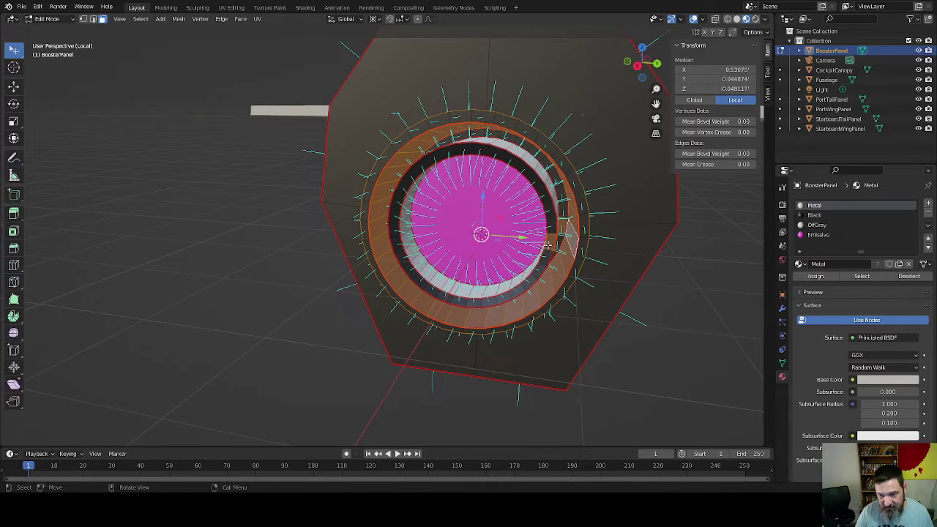
key("ctrl+z")
middle_click_drag(548, 246, 516, 248)
key("ctrl+z")
key("ctrl+z")
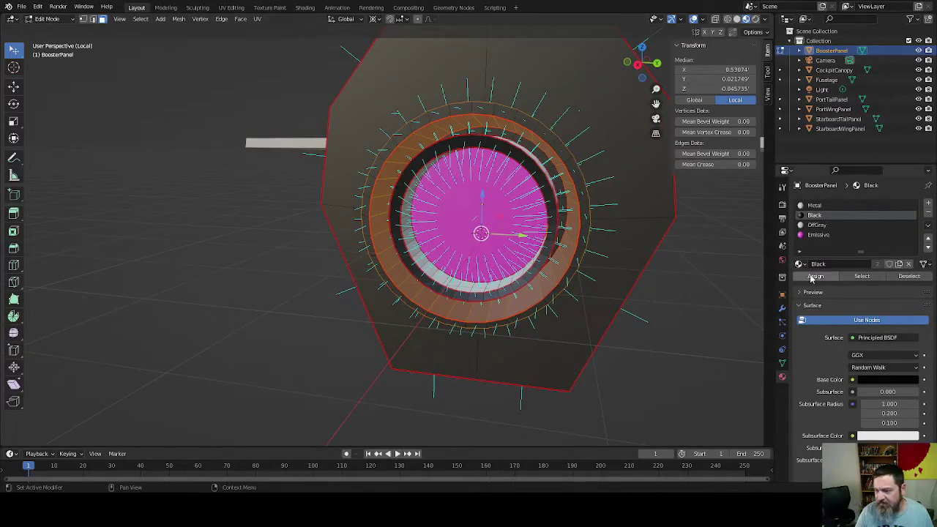
- Assign the Metal material to the selected outer and inner walls of the flared nozzle
left_click(818, 206)
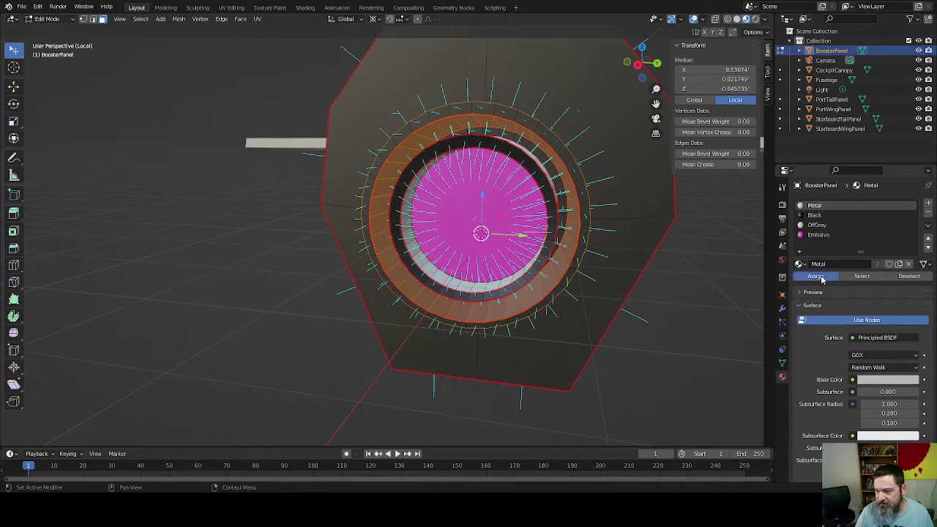
left_click(817, 275)
- Assign the Metal material to the flat face loop forming the front rim of the nozzle's outermost wall
middle_click_drag(579, 290, 561, 251)
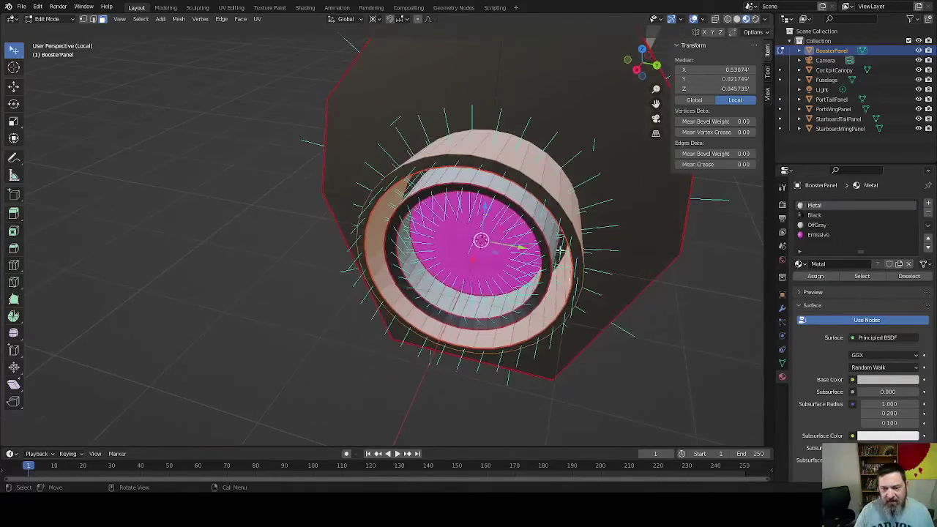
left_click(547, 202, "alt")
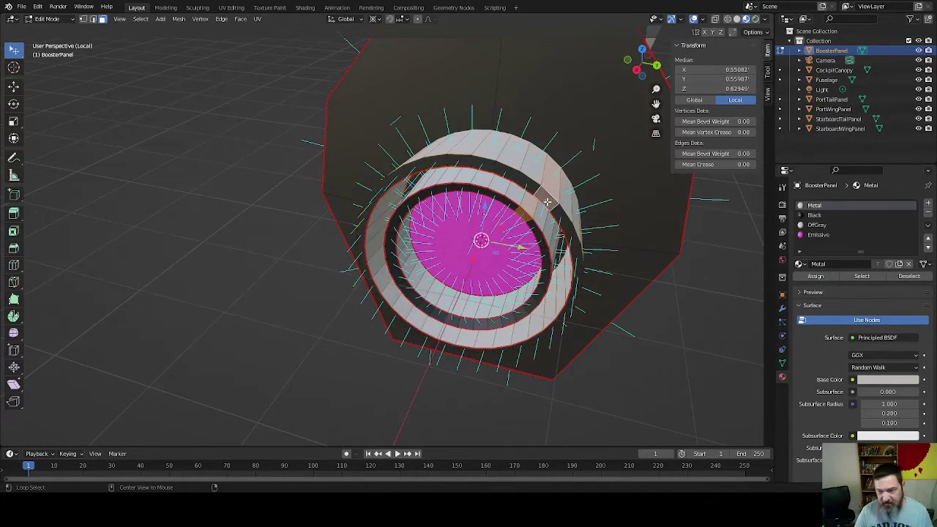
left_click(554, 207, "alt")
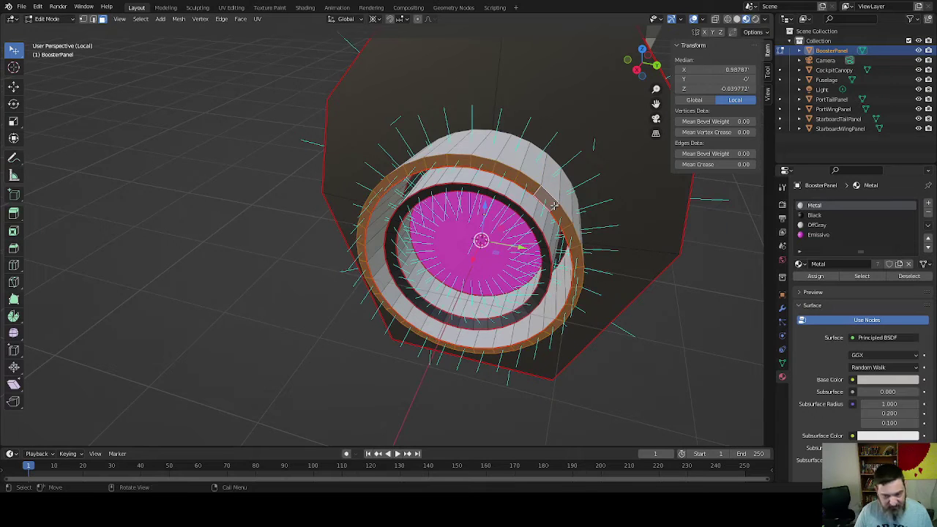
left_click(824, 214)
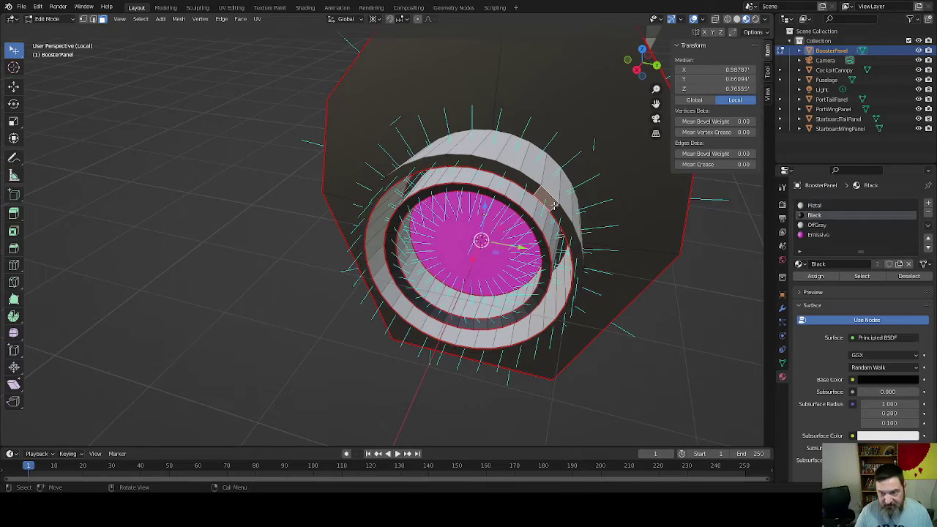
left_click(824, 206)
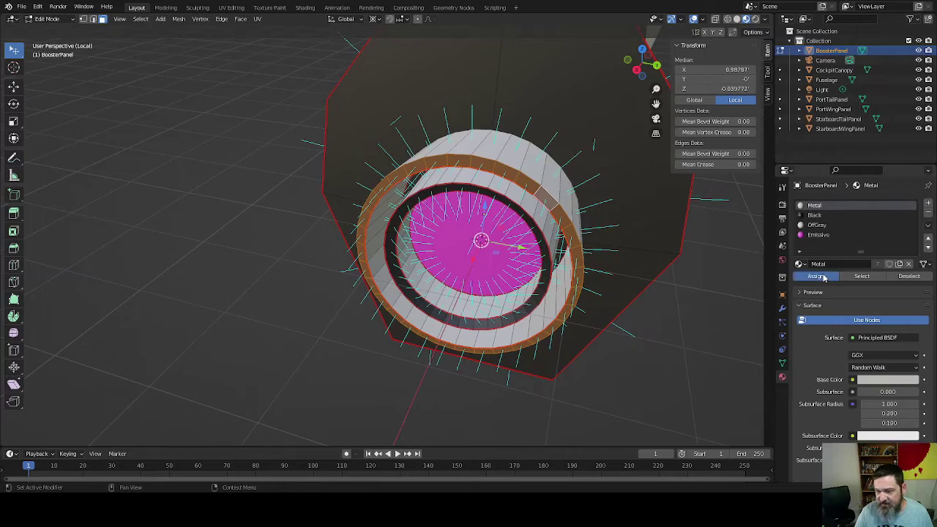
left_click(817, 276)
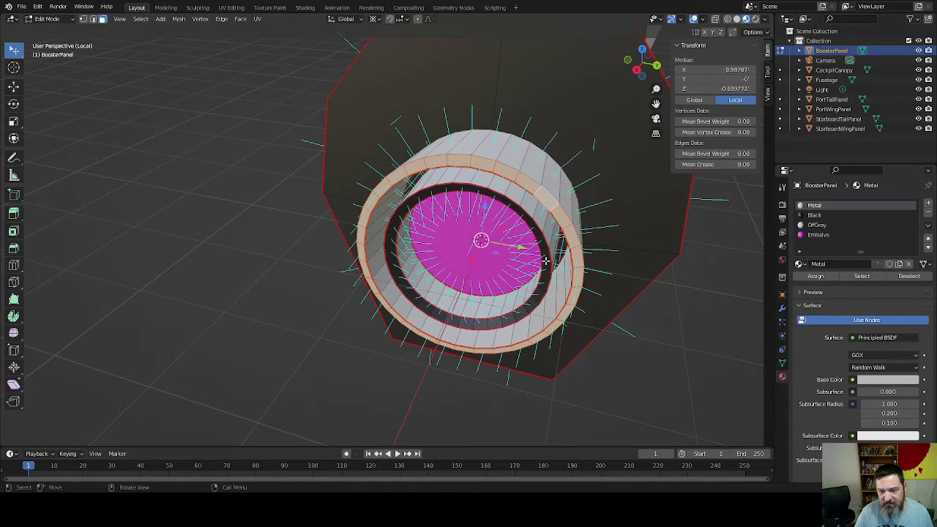
- Assign the OffGray material to the flat ring of faces surrounding the magenta emissive disc
left_click(546, 256, "alt")
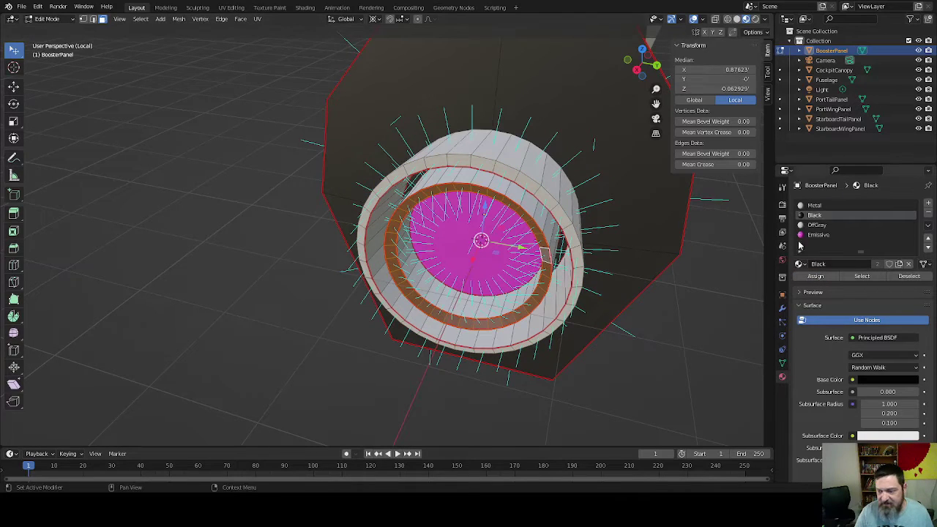
left_click(827, 227)
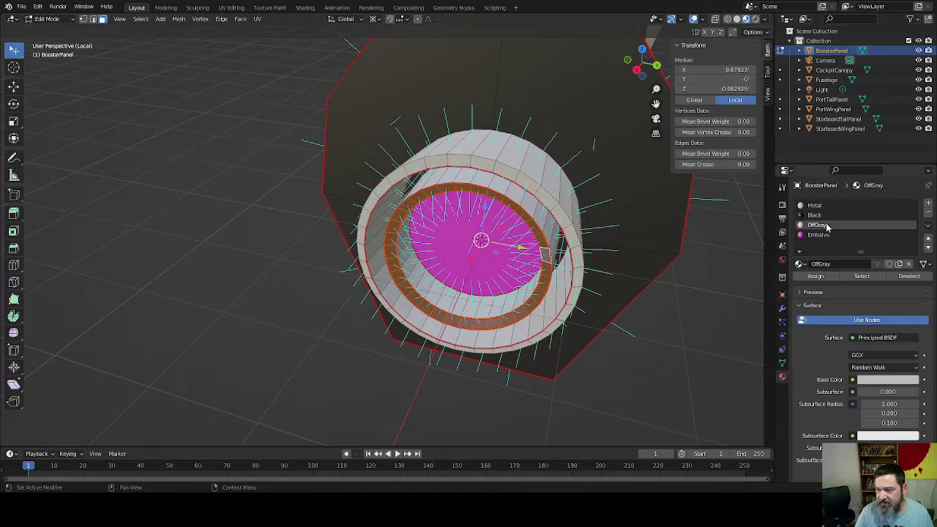
left_click(822, 276)
- Add an empty material slot and assign the Metal material to the large flat panel faces around the nozzle's base
middle_click_drag(569, 330, 570, 292)
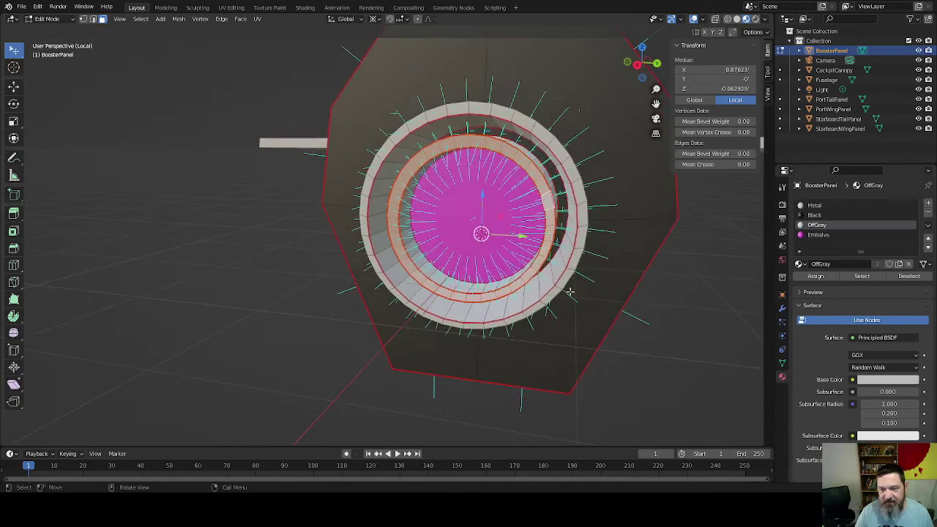
left_click(562, 213, "alt")
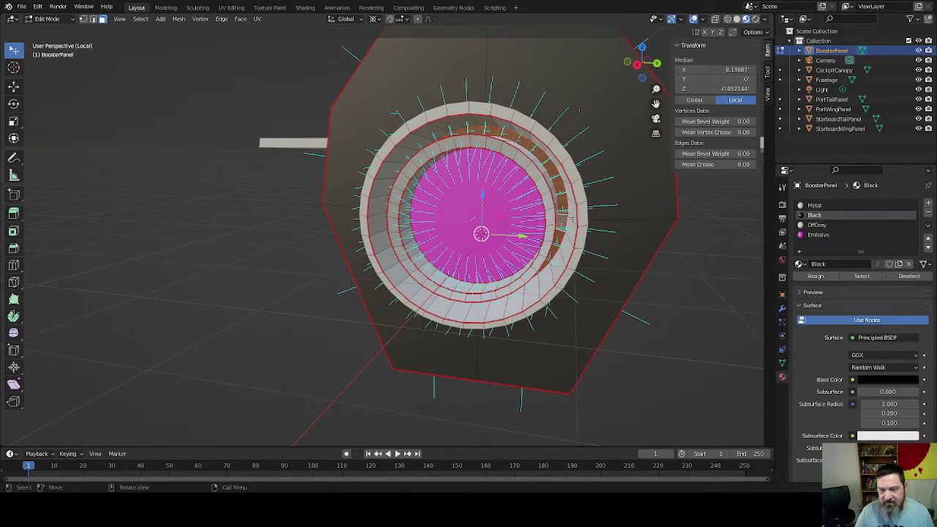
middle_click_drag(714, 245, 412, 347)
middle_click_drag(370, 322, 637, 341)
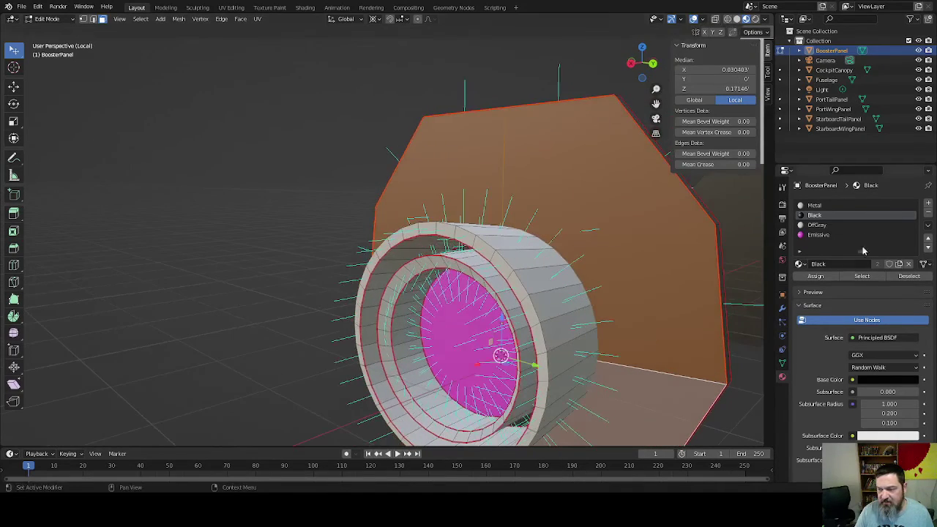
left_click(928, 203)
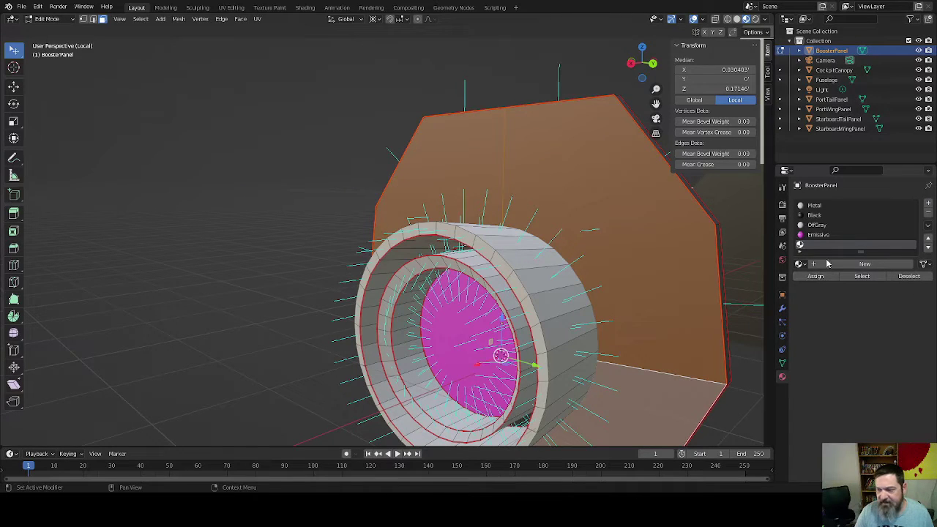
left_click(815, 207)
left_click(818, 276)
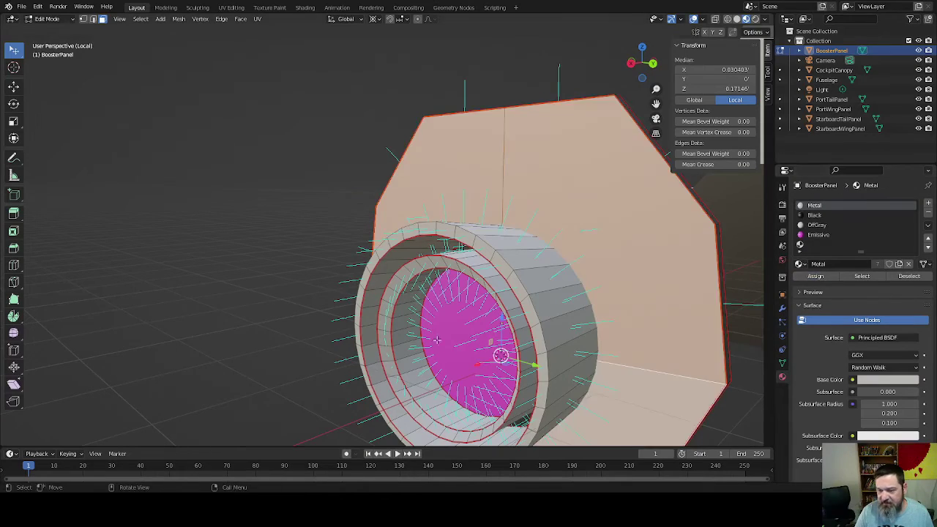
- Select the short corner edge across the panel's thickness, working in edge selection
middle_click_drag(322, 333, 475, 315)
scroll(330, 320, "down", 3)
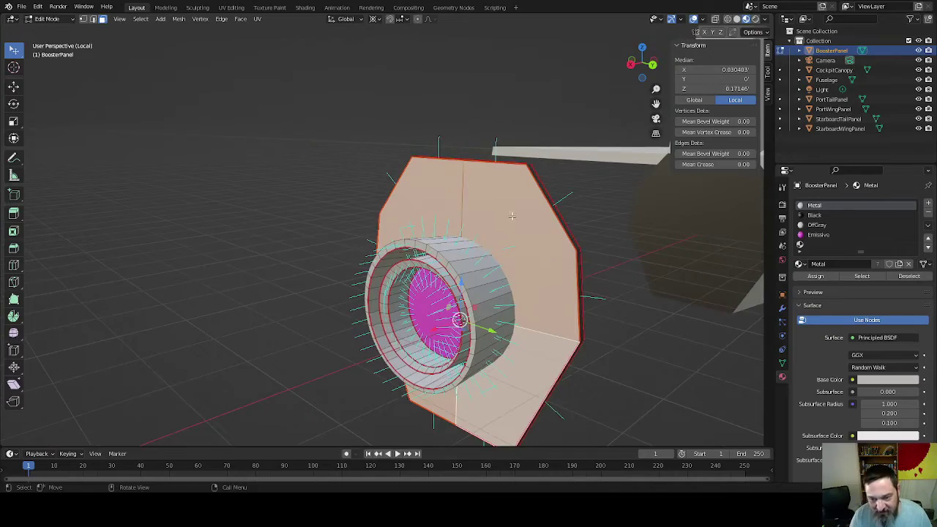
middle_click_drag(512, 215, 423, 256)
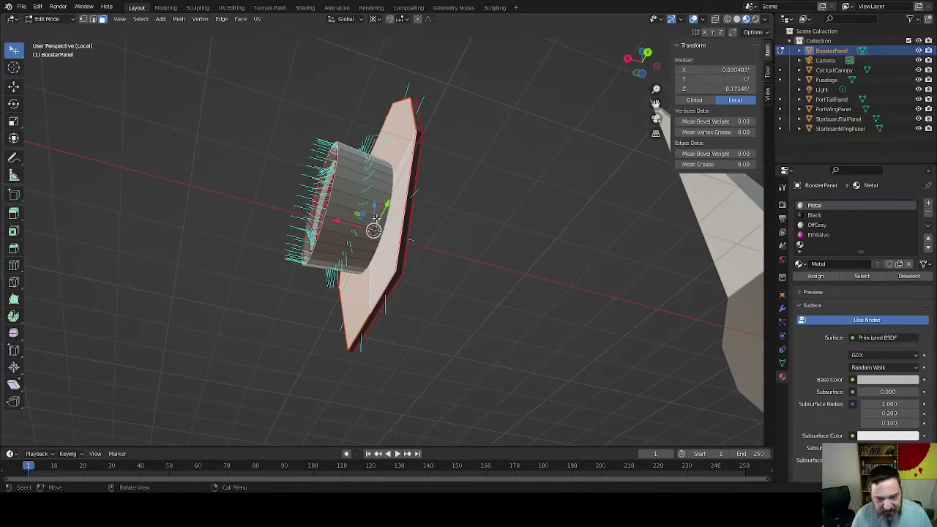
left_click(399, 271)
key("shift")
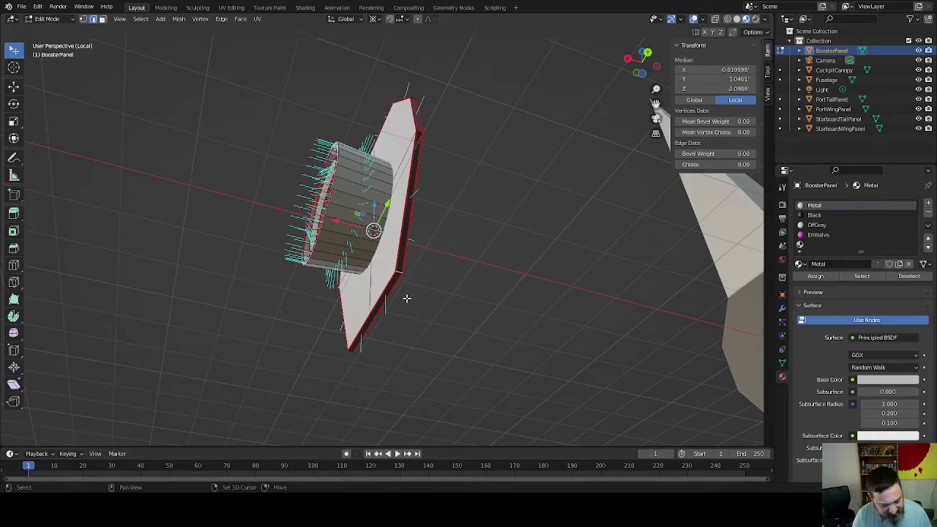
key("shift+e")
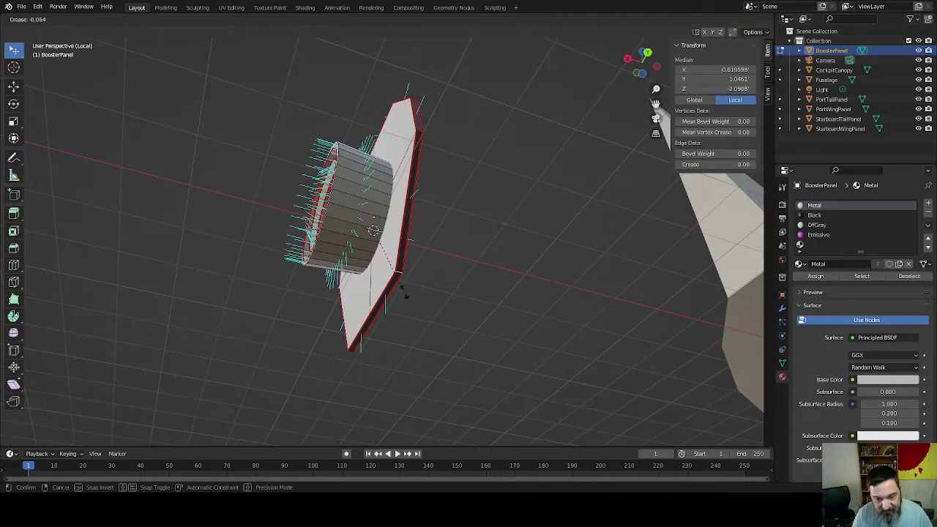
key("Escape")
- Mark seams on the panel's short corner edge and on one lengthwise edge of the nozzle's outer wall
scroll(397, 275, "up", 2)
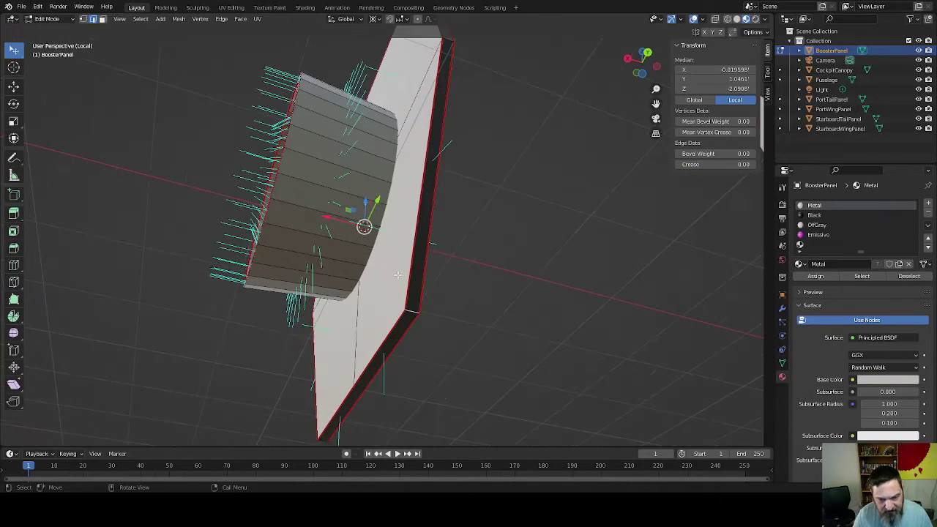
key("ctrl+e")
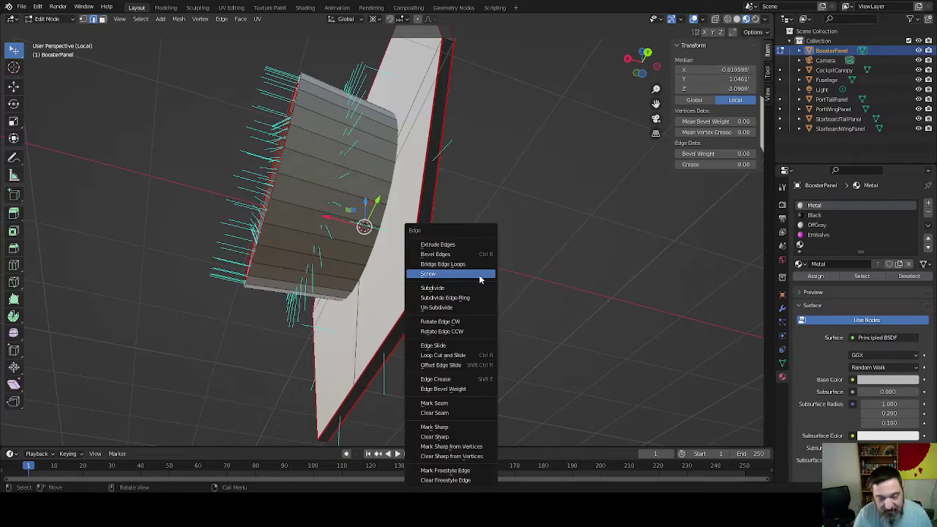
key("Escape")
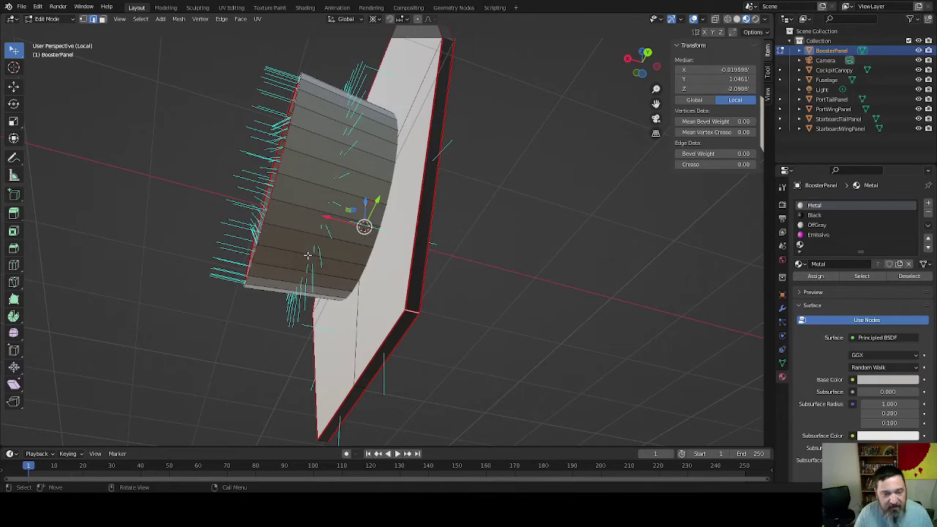
left_click(314, 282, "alt")
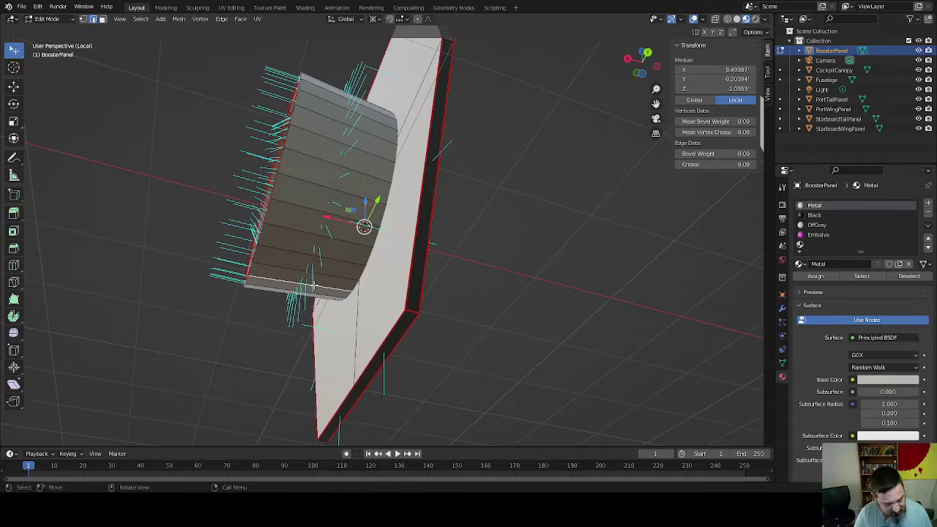
key("ctrl+e")
key("Escape")
- Mark seams on one crosswise edge each of the flared inner wall, the throat wall and the OffGray ring
middle_click_drag(315, 287, 344, 308)
left_click(387, 301, "alt")
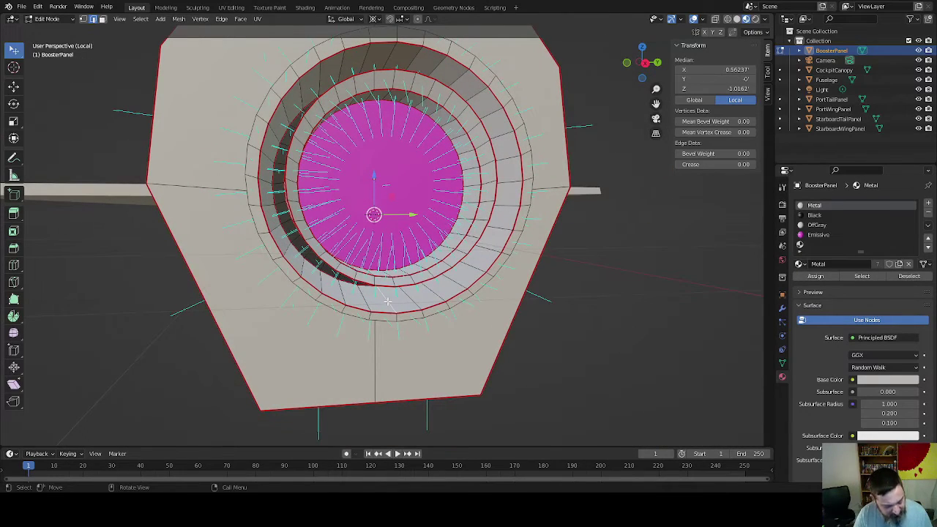
left_click(388, 274, "alt")
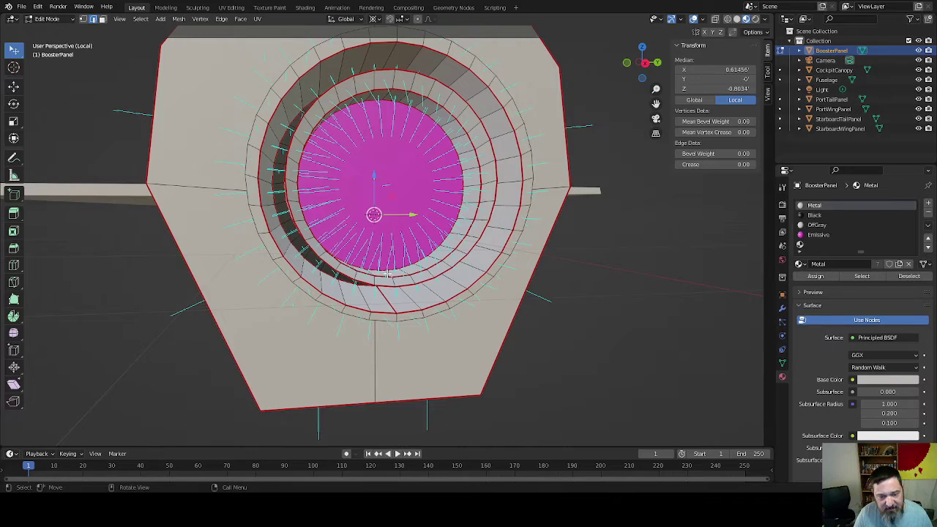
middle_click_drag(388, 275, 382, 258)
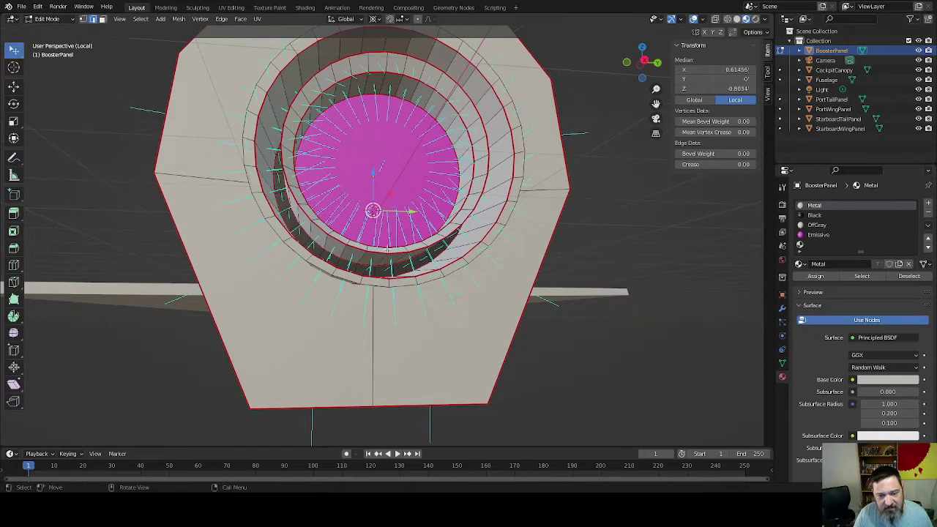
left_click(385, 251, "alt+shift")
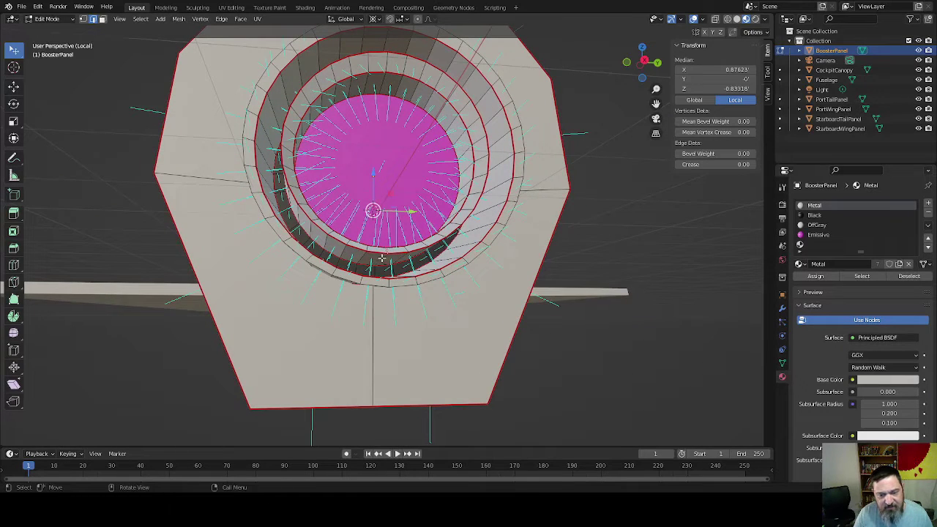
- Unwrap the entire BoosterPanel mesh with Smart UV Project, using a 66° angle limit and 0.020 island margin
middle_click_drag(372, 213, 364, 253)
scroll(364, 253, "down", 3)
key("Tab")
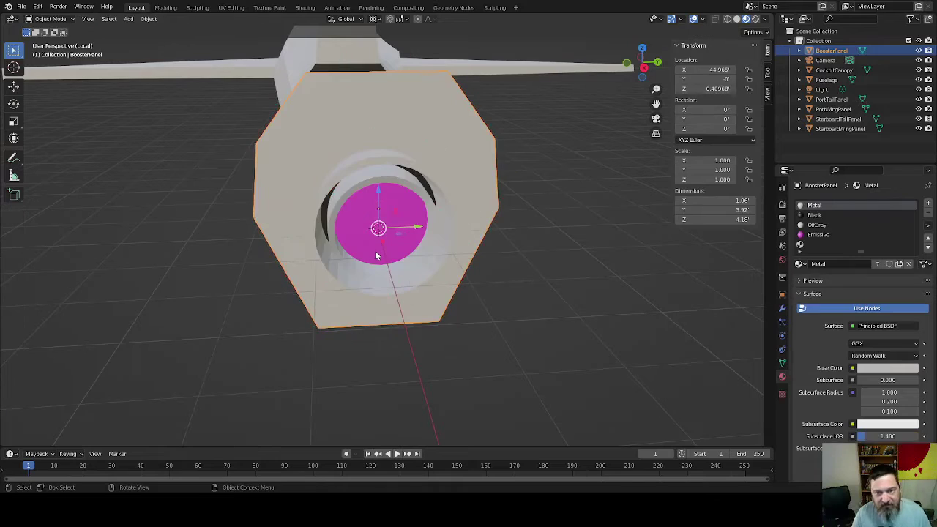
key("Tab")
key("a")
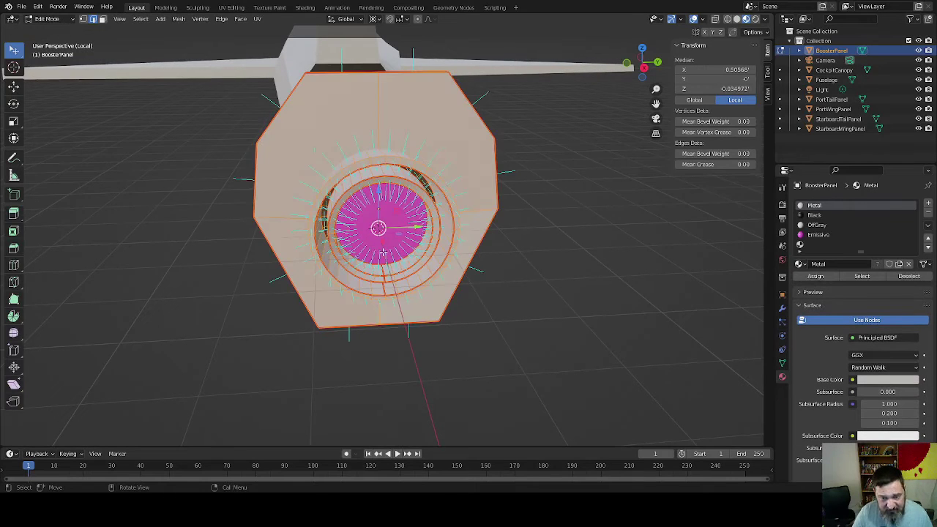
key("u")
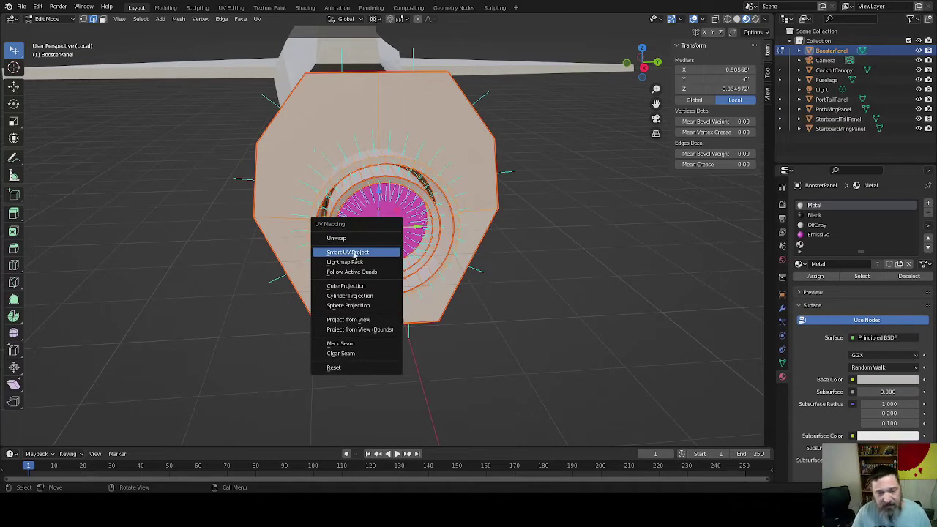
left_click(384, 252)
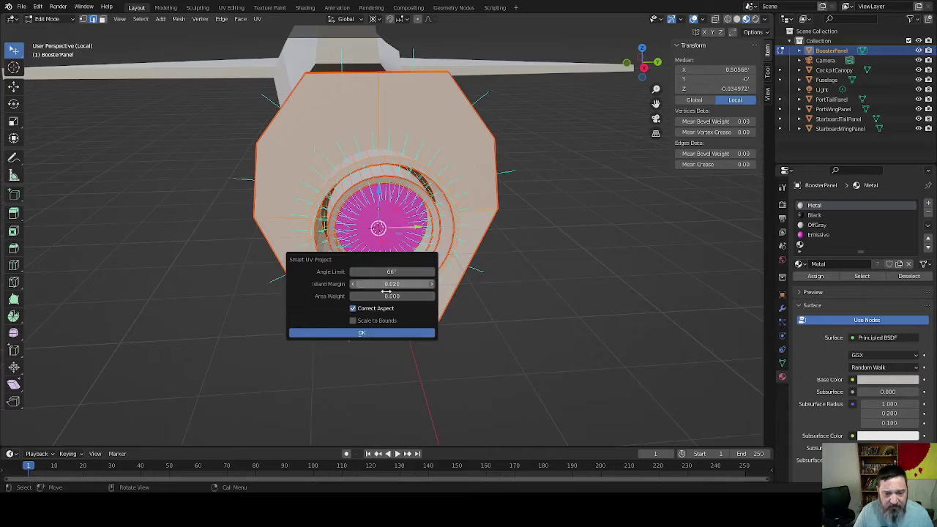
left_click(383, 333)
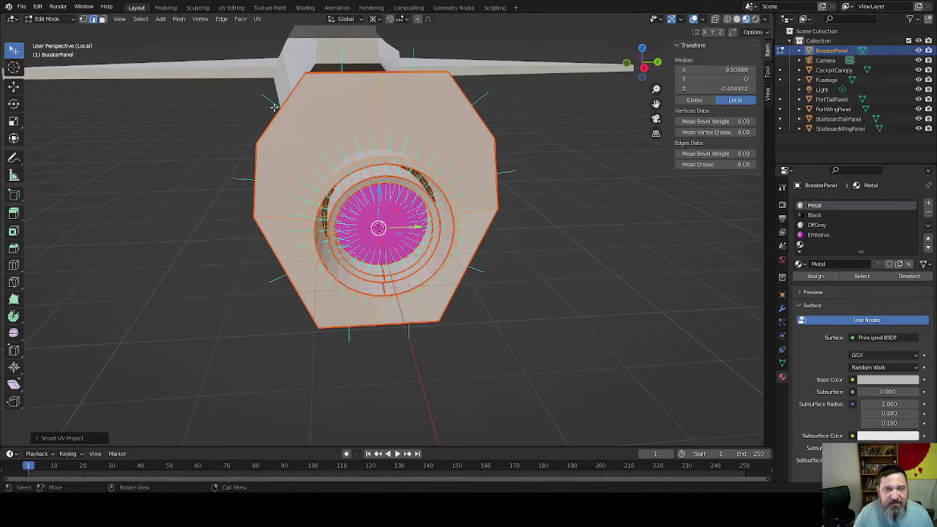
- Examine BoosterPanel's UV islands in the UV Editing workspace and return to the Layout workspace
left_click(231, 7)
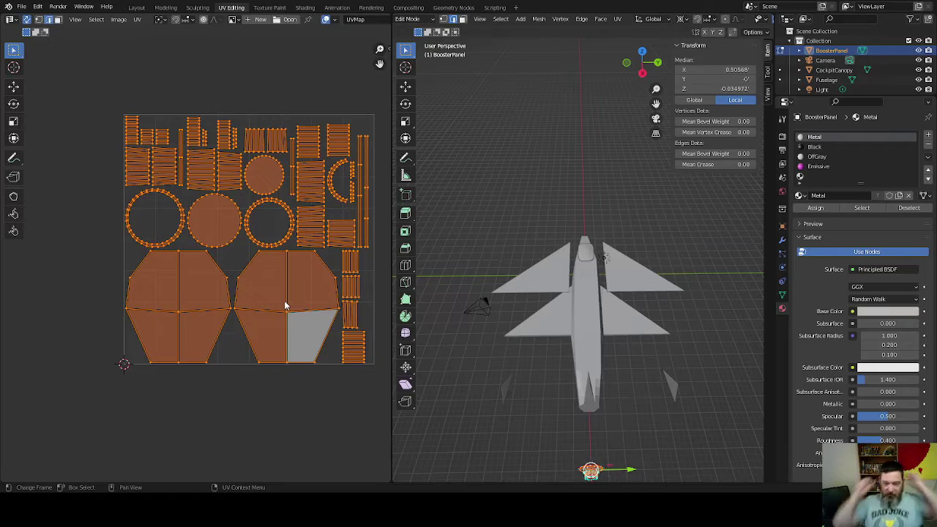
middle_click_drag(505, 322, 526, 296)
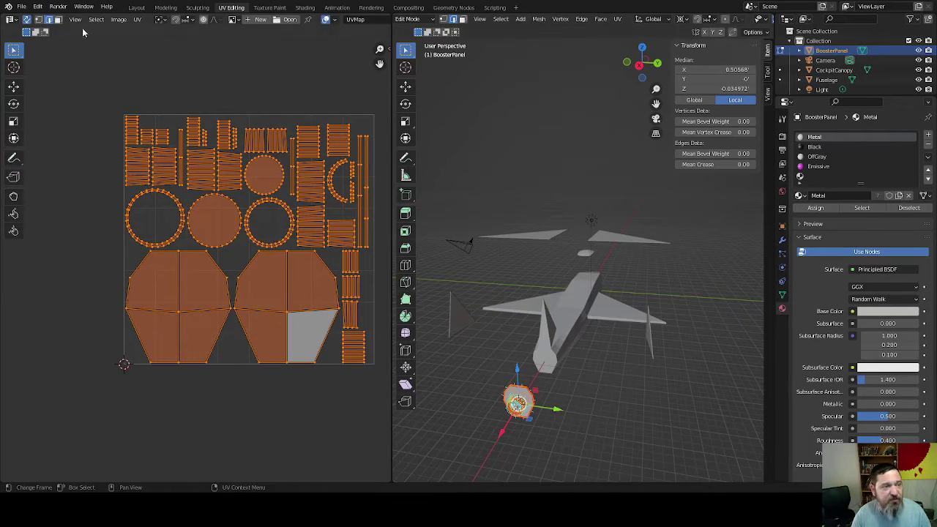
left_click(136, 8)
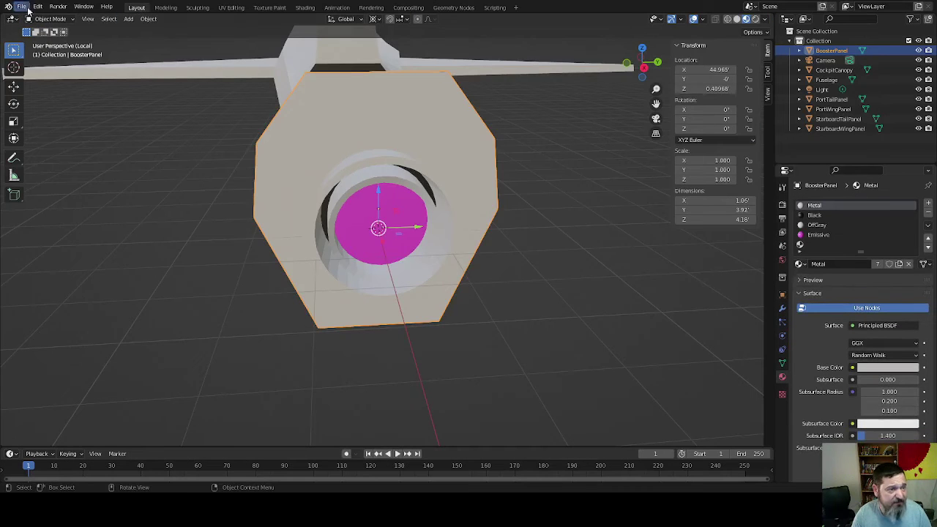
- Save the spacecraft project using Save As
left_click(22, 7)
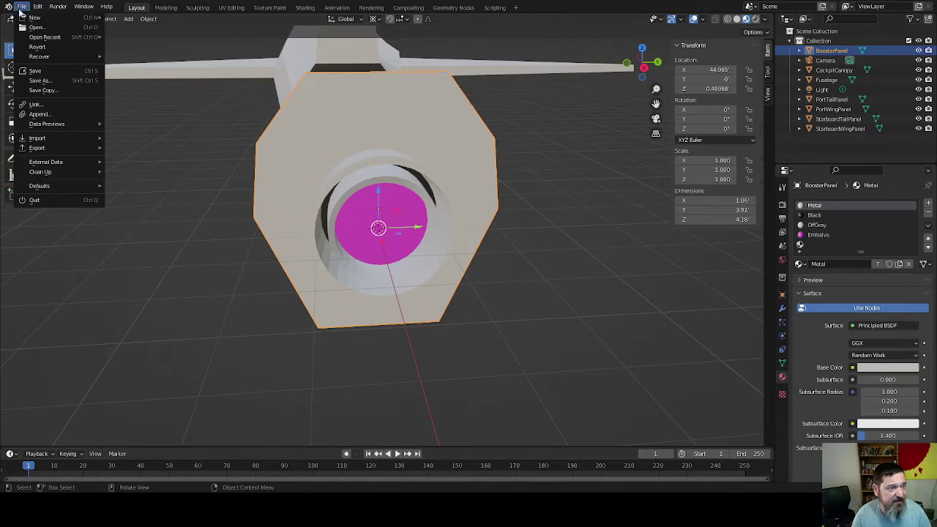
left_click(51, 84)
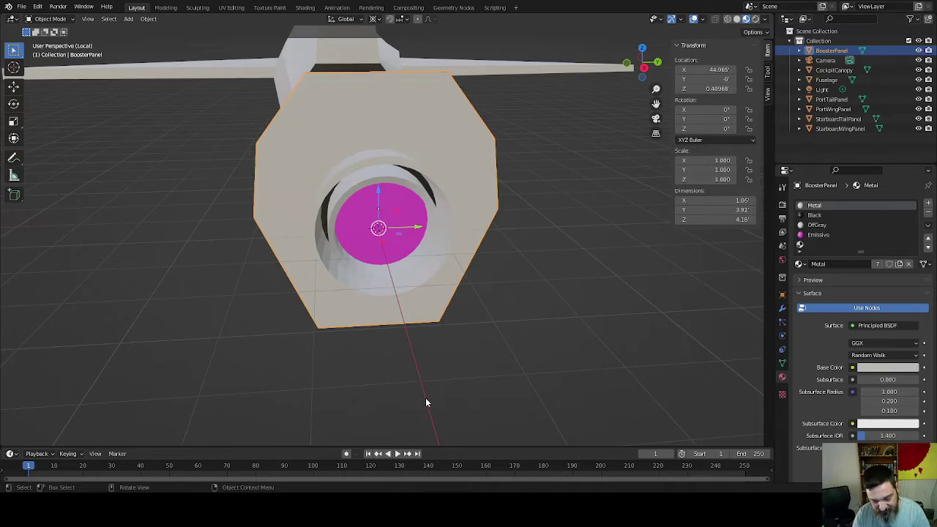
- Save the changes to USForce_One_Lod3.blend
key("ctrl+s")
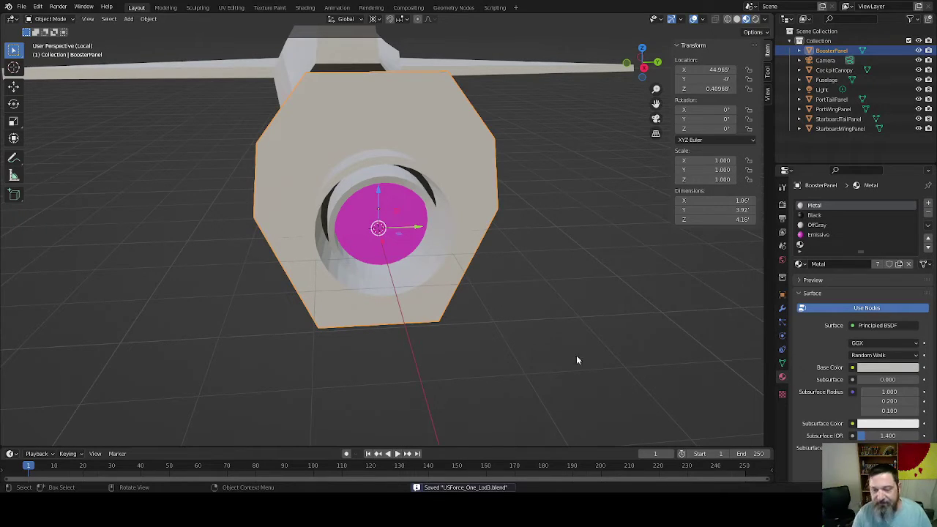
scroll(549, 315, "down", 4)
mouse_move(525, 271)
middle_mouse_down()
mouse_move(462, 268)
mouse_move(536, 271)
mouse_move(534, 258)
mouse_move(516, 262)
middle_mouse_up()
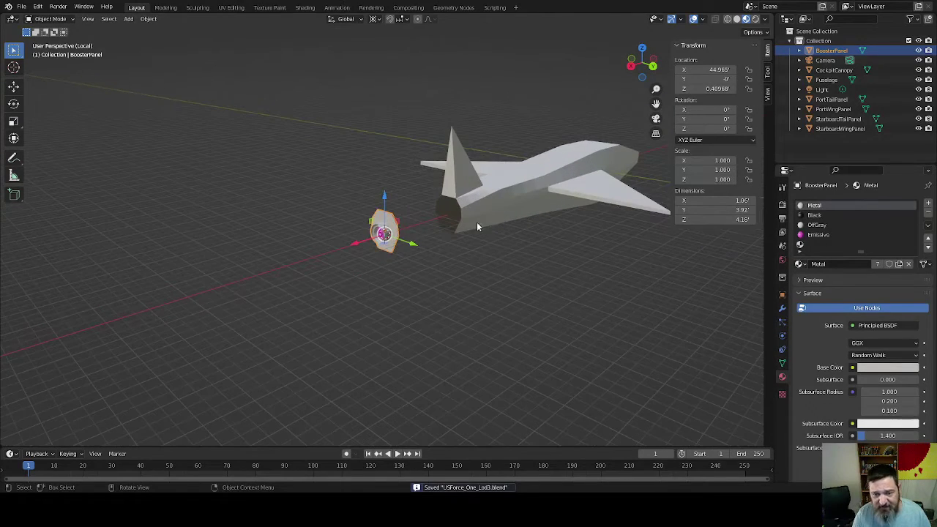
- Try to reveal hidden geometry while editing BoosterPanel, and select CockpitCanopy
key("Tab")
left_click(489, 199)
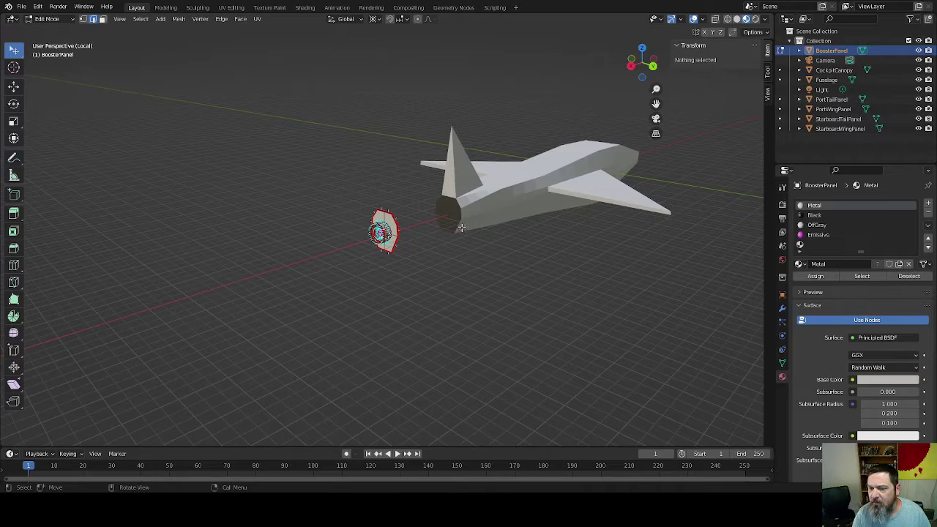
middle_click_drag(462, 229, 443, 339)
key("alt+h")
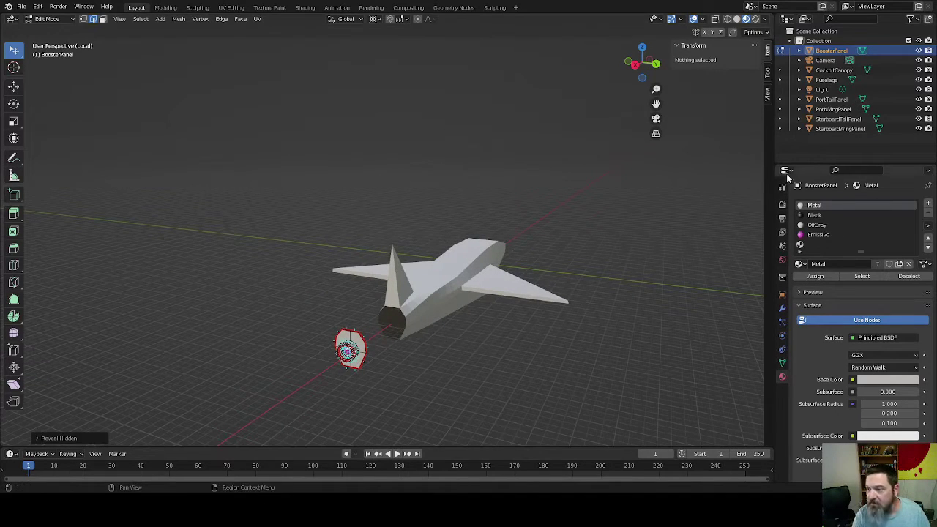
left_click(828, 70)
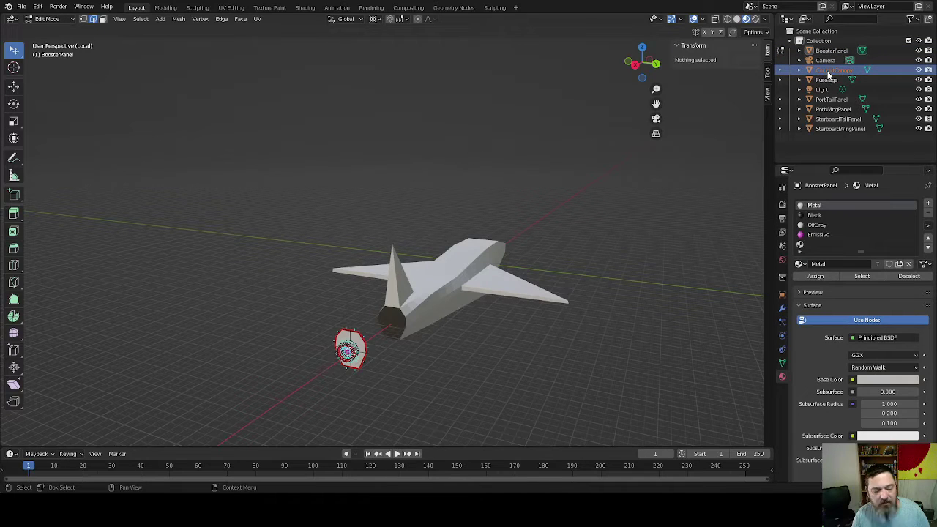
middle_click_drag(564, 237, 331, 442)
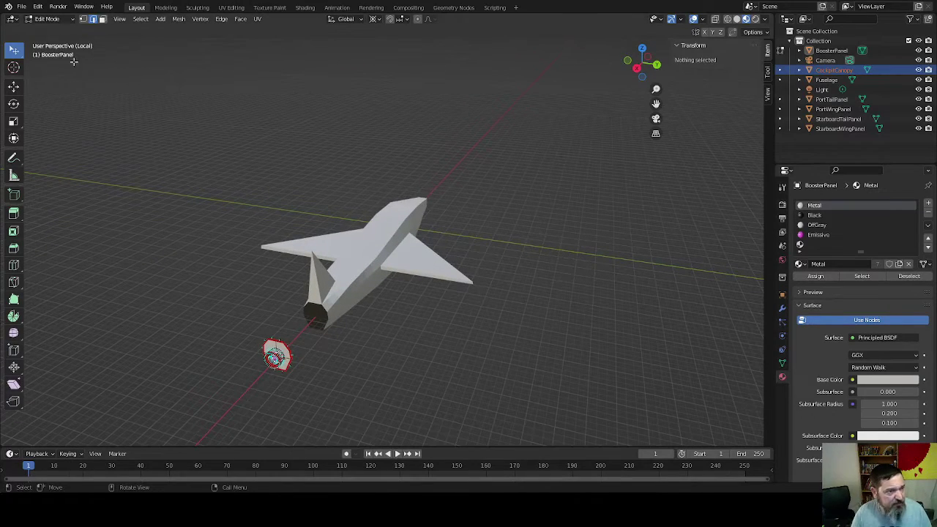
middle_click_drag(125, 163, 168, 176)
key("Tab")
key("Tab")
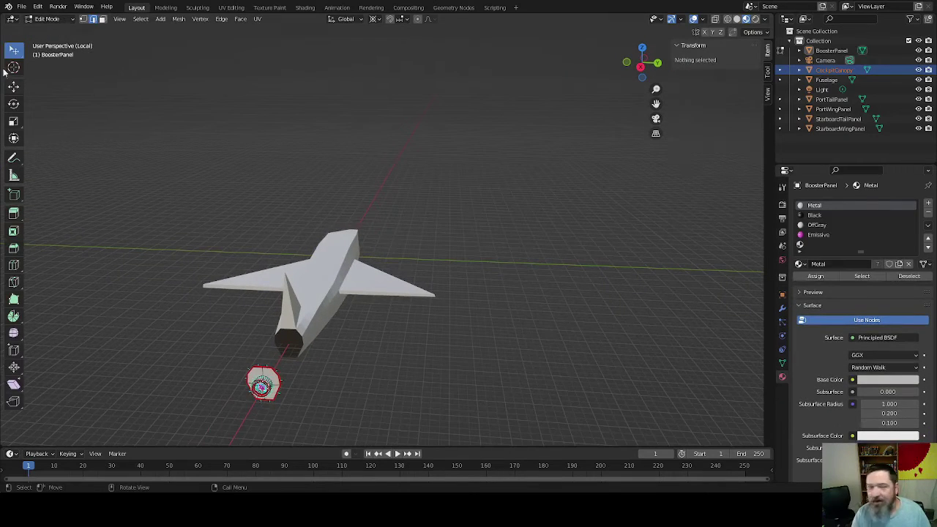
- Open USForce_One_Lod1.blend without saving the current project's changes, and put the spacecraft in Object Mode
left_click(22, 6)
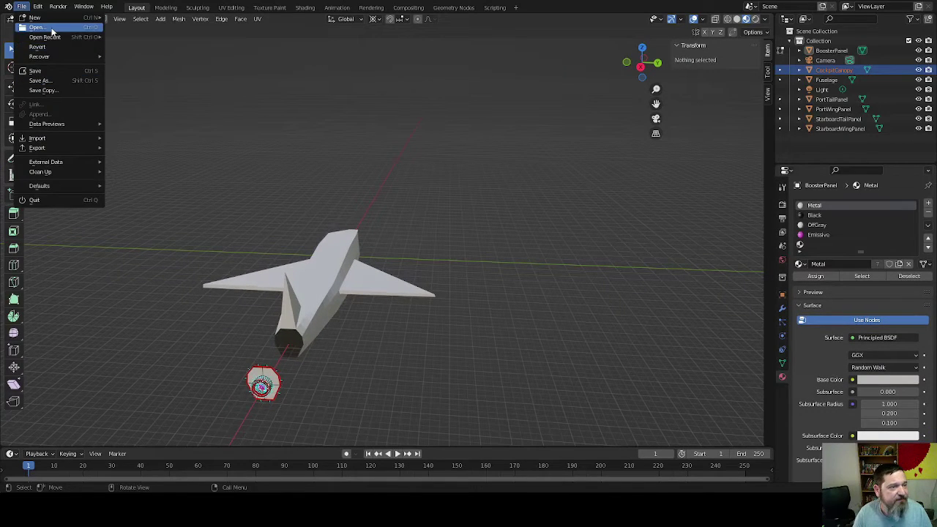
left_click(52, 31)
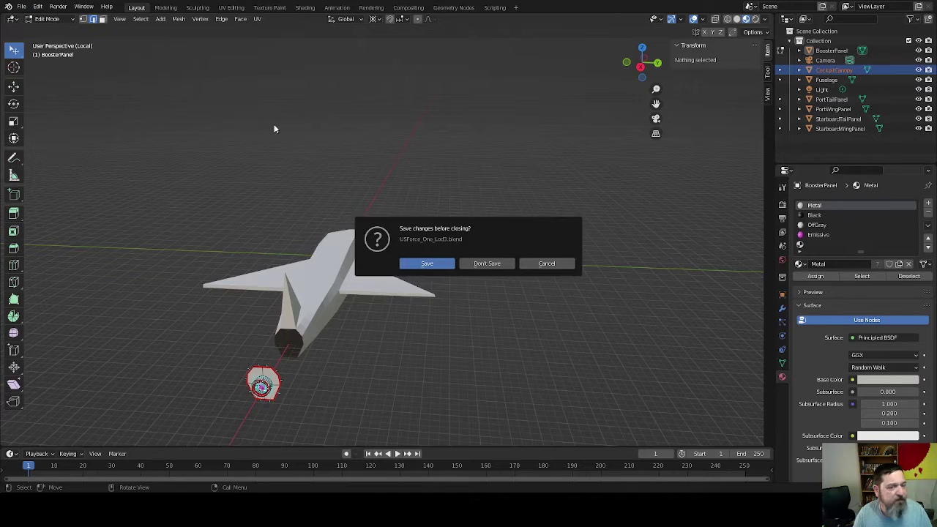
left_click(487, 264)
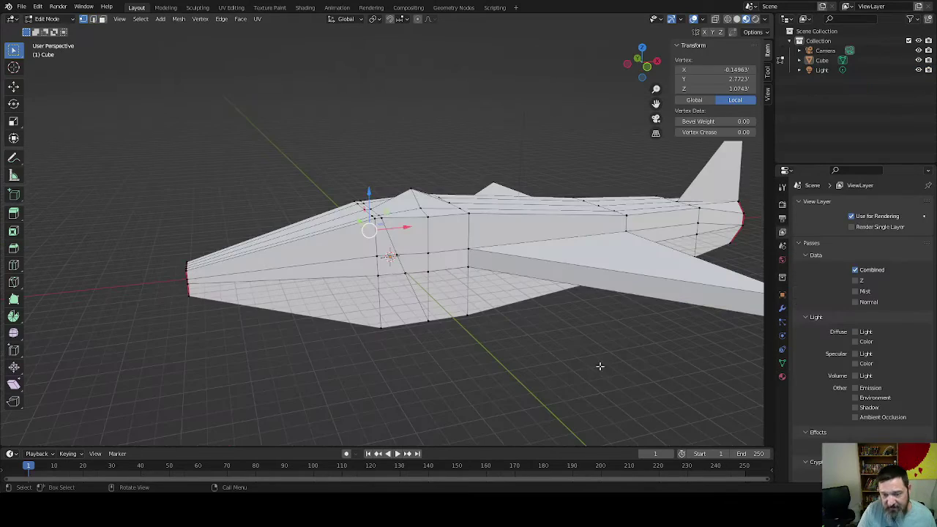
middle_click_drag(579, 345, 374, 335)
scroll(537, 359, "down", 5)
key("Tab")
scroll(515, 377, "down", 8)
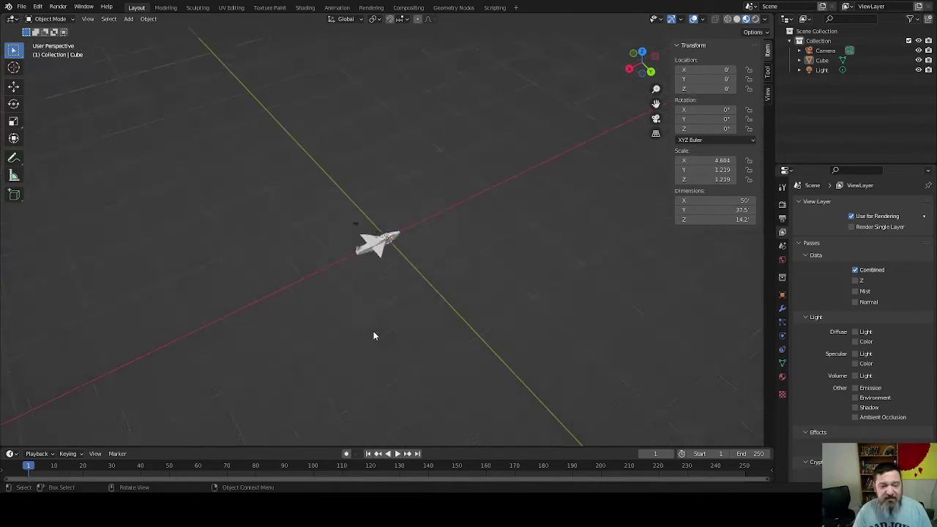
scroll(376, 333, "up", 4)
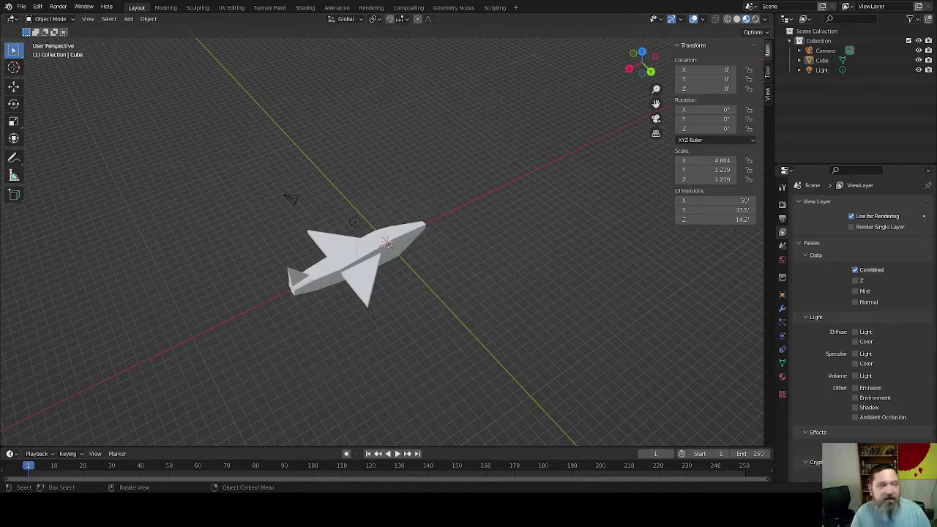
- Examine the available export formats, including FBX, without exporting the Lod1 spacecraft
left_click(23, 7)
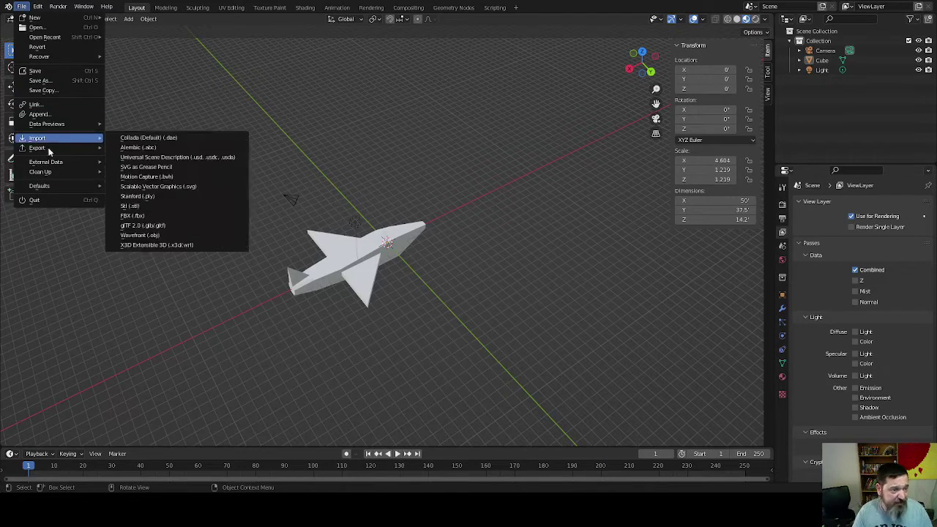
mouse_move(52, 147)
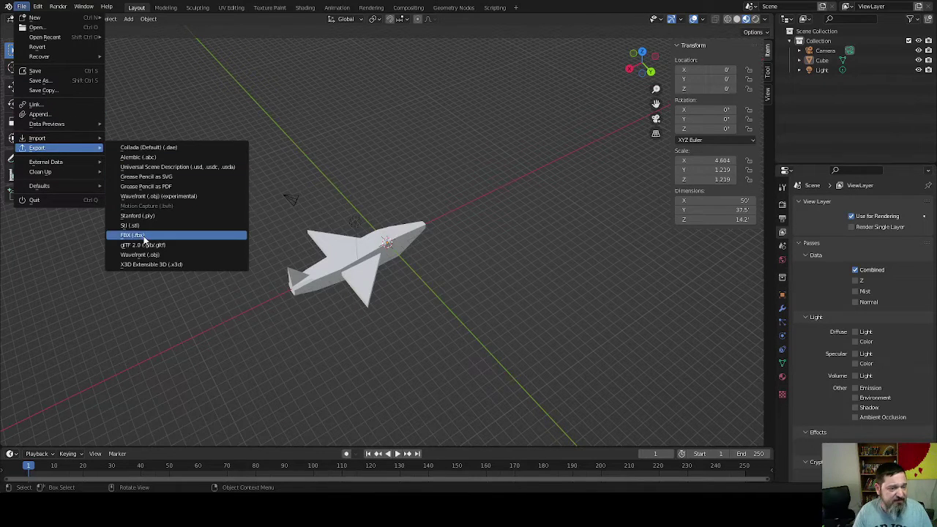
key("Escape")
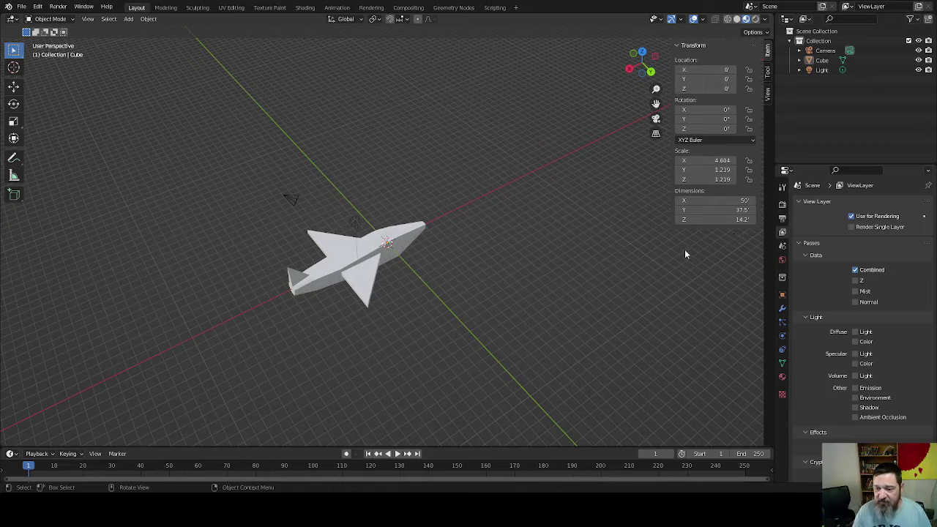
- Select the spacecraft object Cube and save USForce_One_Lod1.blend
left_click(850, 60)
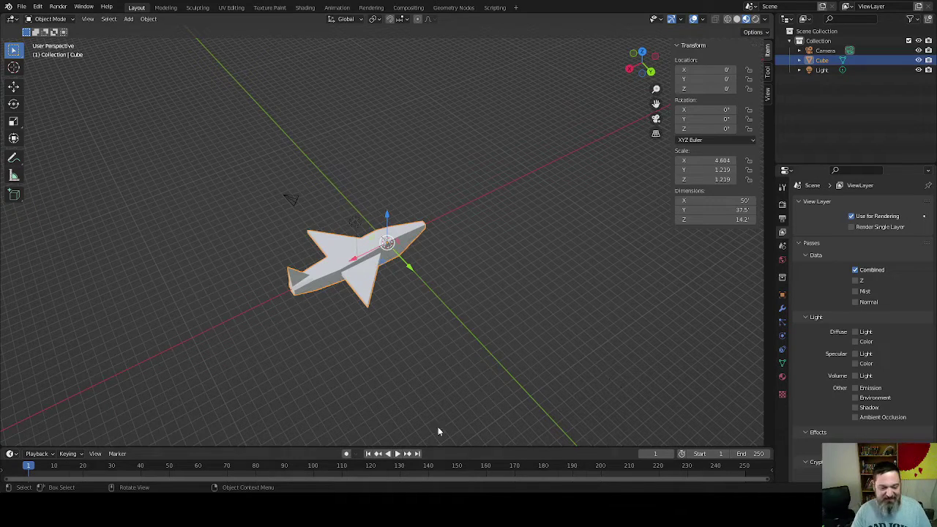
middle_click_drag(440, 368, 434, 336)
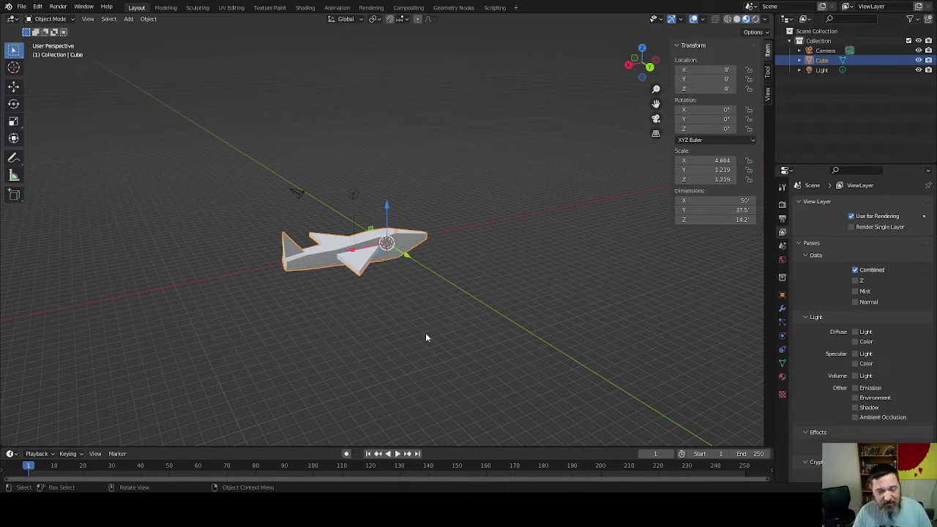
left_click(21, 6)
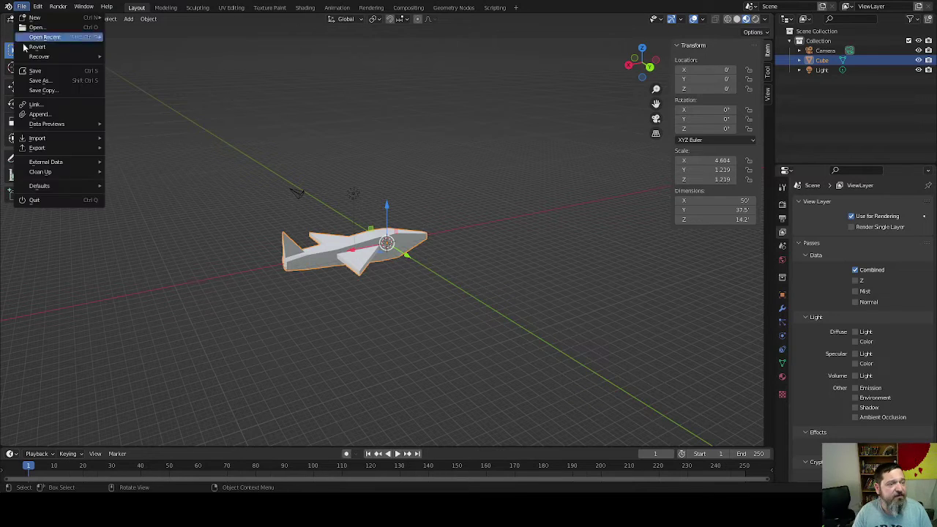
left_click(46, 72)
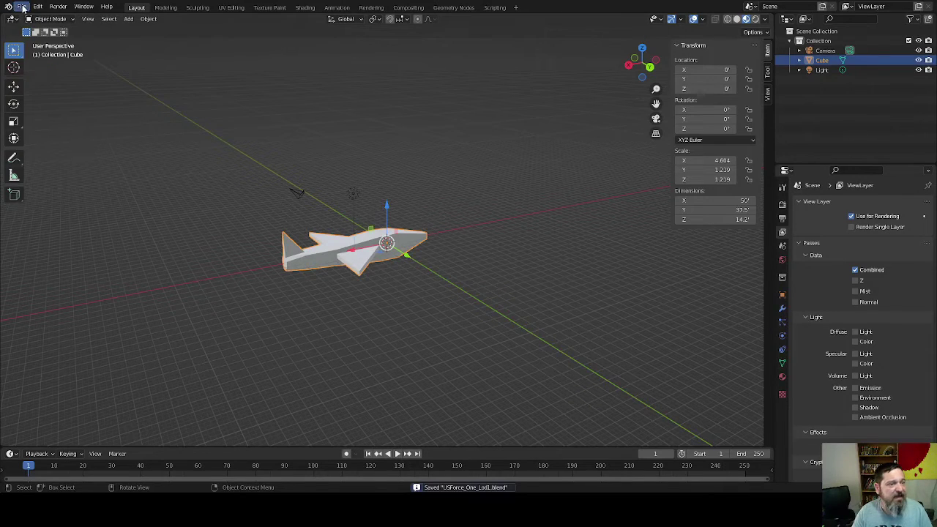
- Deselect the spacecraft and save USForce_One_Lod1.blend again
left_click(23, 7)
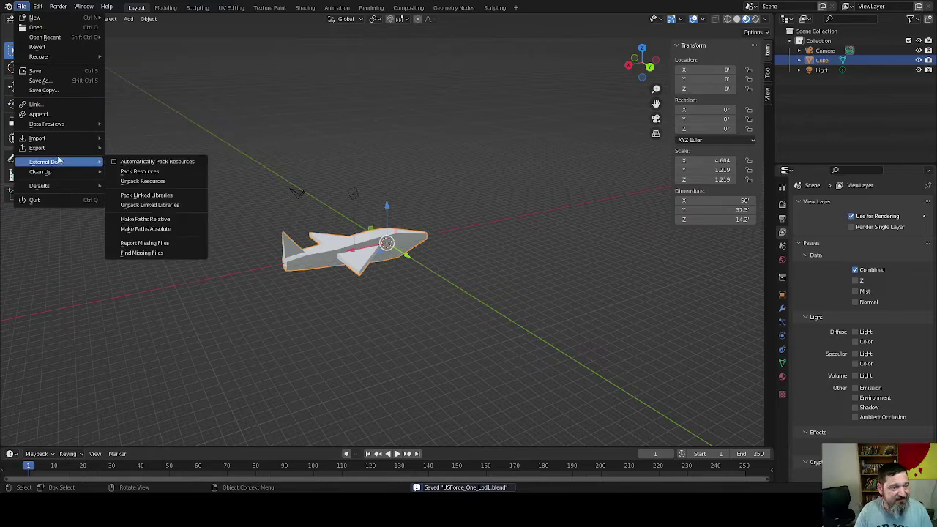
mouse_move(59, 148)
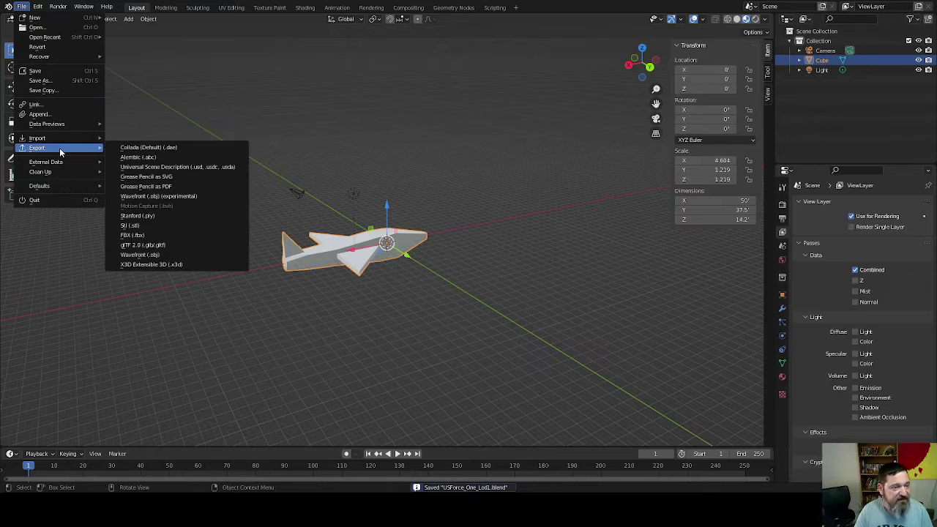
left_click(278, 116)
left_click(22, 7)
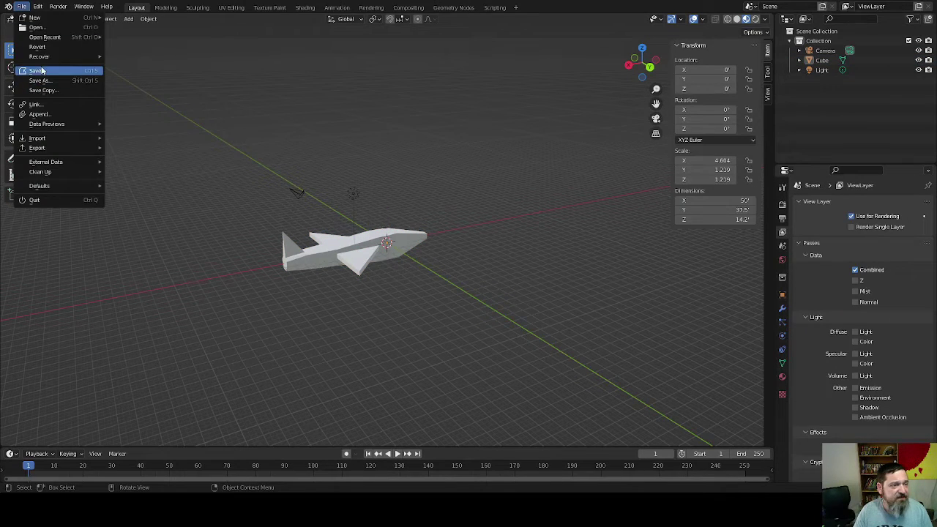
left_click(36, 71)
- Open the recent project USForce_One_Lod2.blend and switch CockpitCanopy to Object Mode
left_click(21, 6)
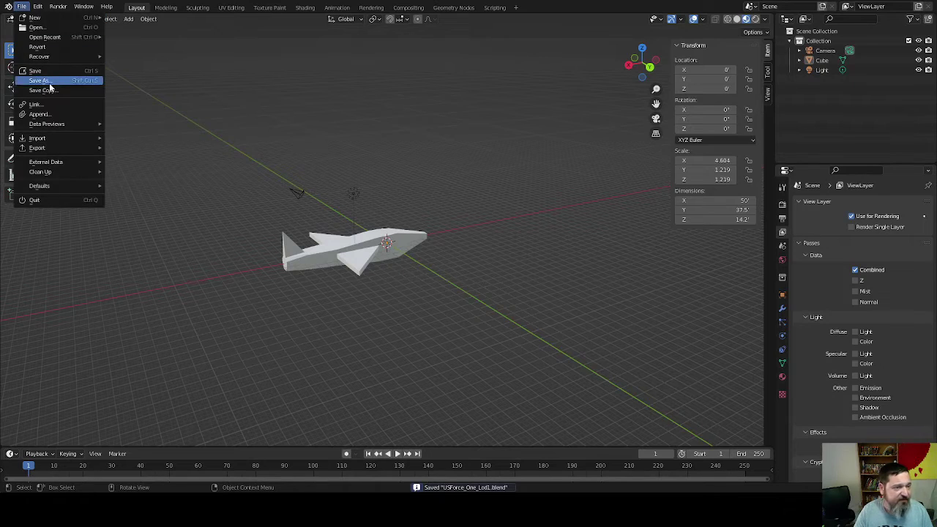
mouse_move(46, 38)
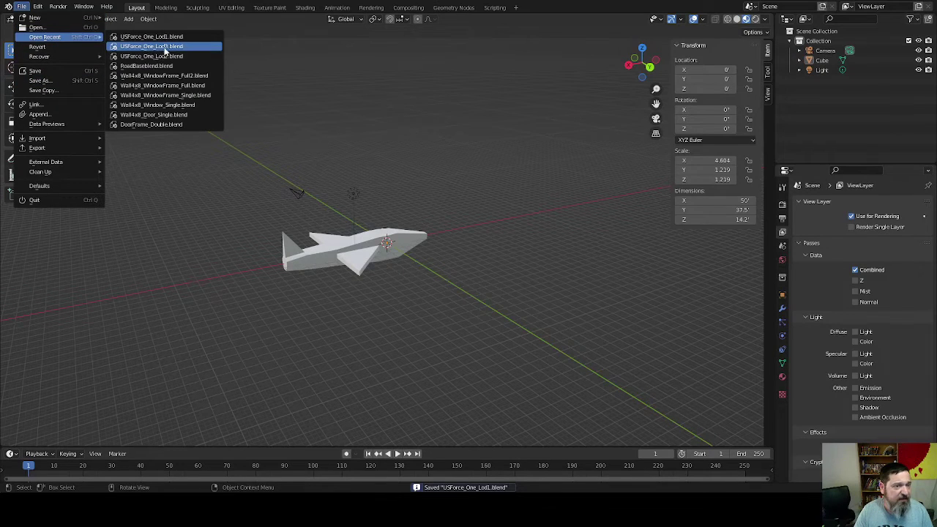
left_click(172, 58)
scroll(464, 247, "down", 2)
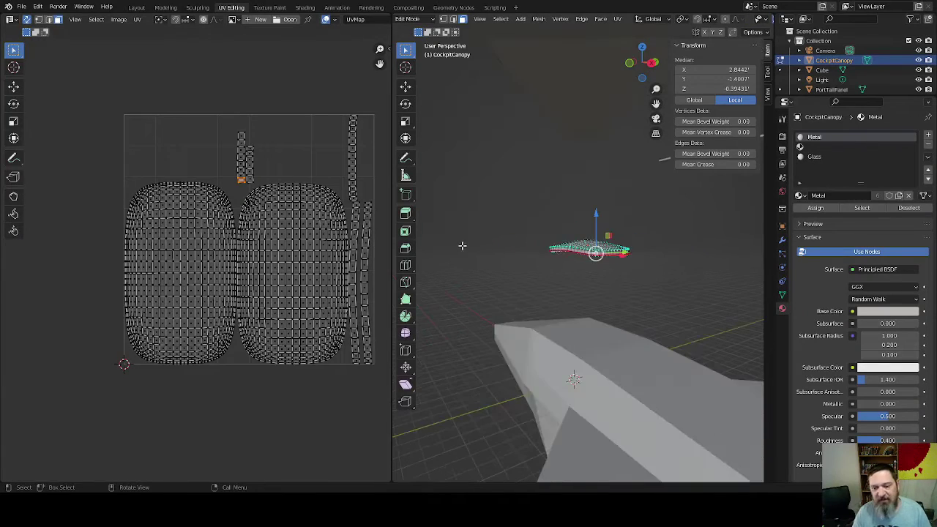
middle_click_drag(464, 247, 531, 341)
key("Tab")
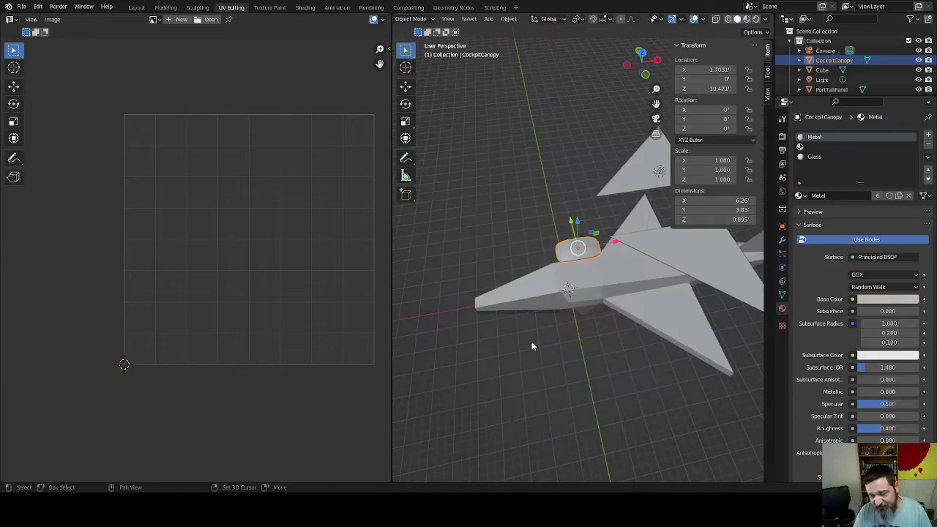
- Select the fuselage object Cube and save USForce_One_Lod2.blend
left_click(606, 272)
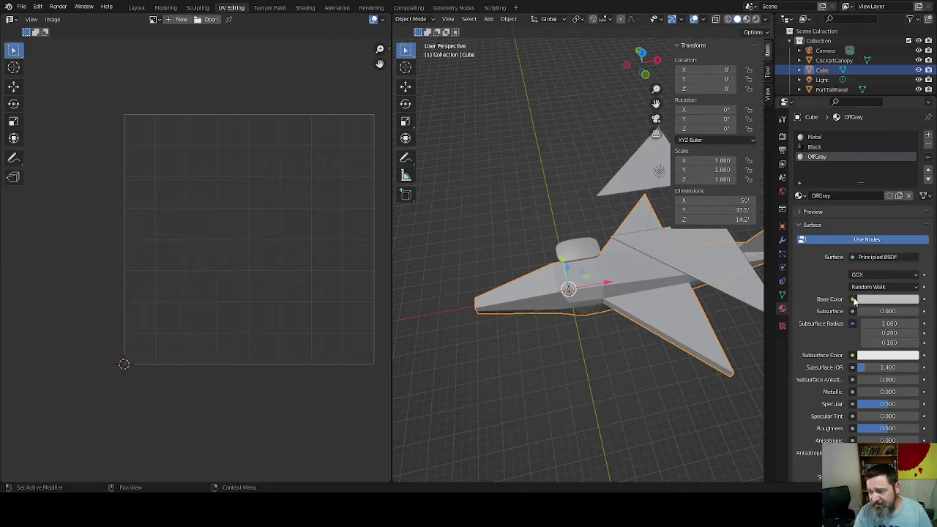
left_click(22, 6)
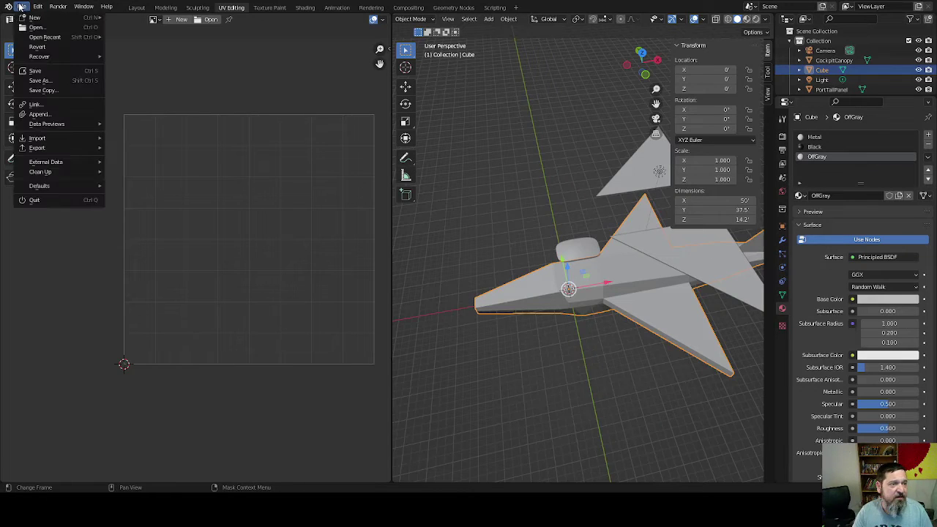
left_click(36, 71)
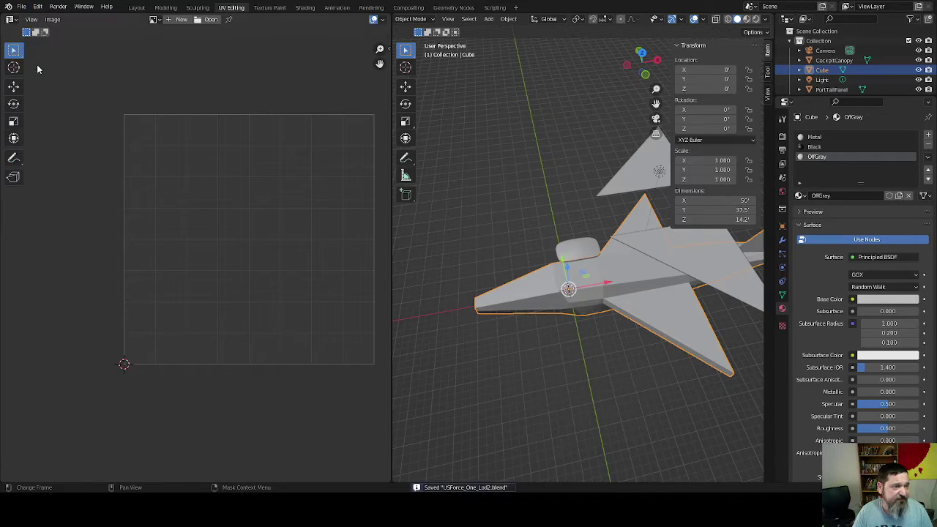
- Examine the FBX export option for the Lod2 spacecraft and leave it without exporting
left_click(23, 9)
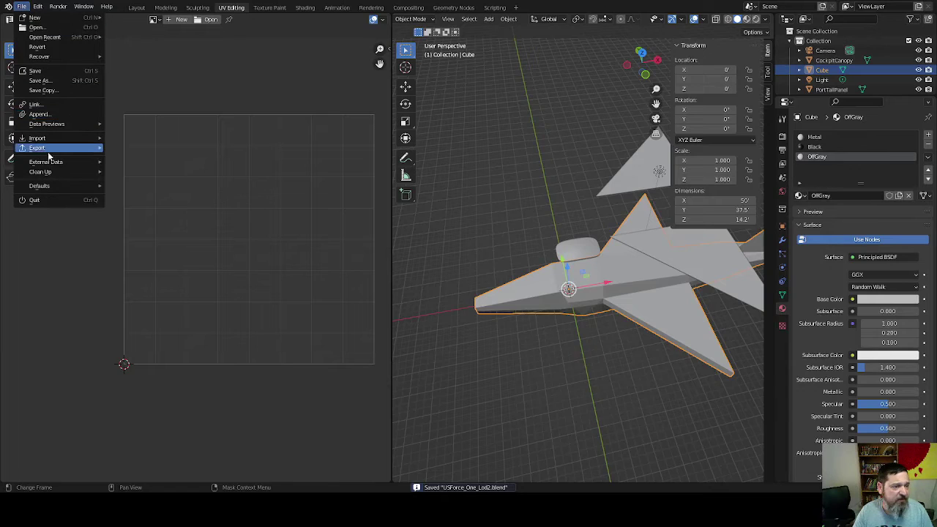
mouse_move(48, 149)
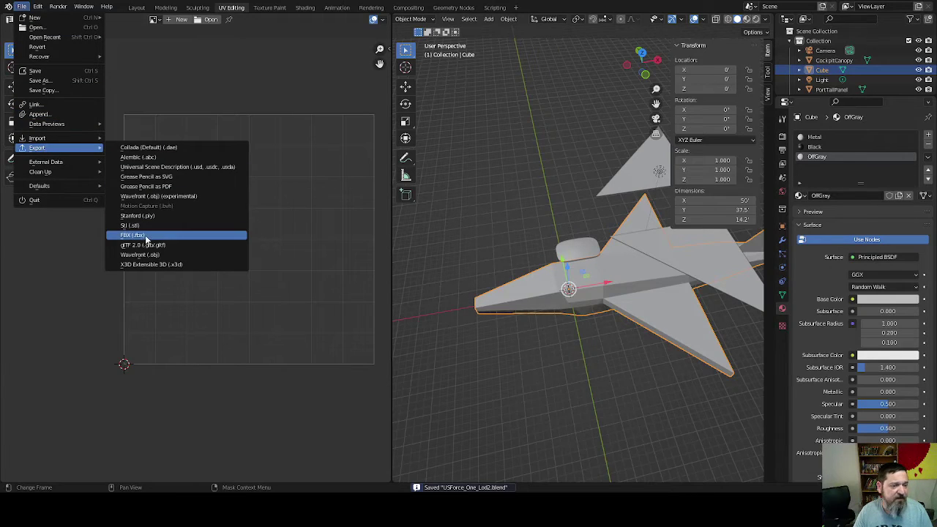
key("Escape")
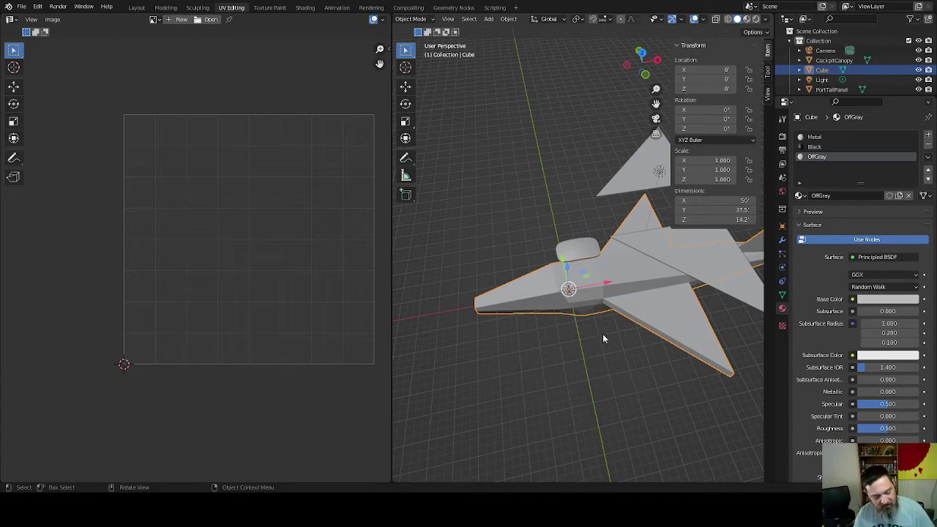
- Select the PortWingPanel object of the Lod2 spacecraft and export it as FBX
middle_click_drag(605, 372, 513, 309)
left_click(539, 312)
scroll(841, 62, "down", 3)
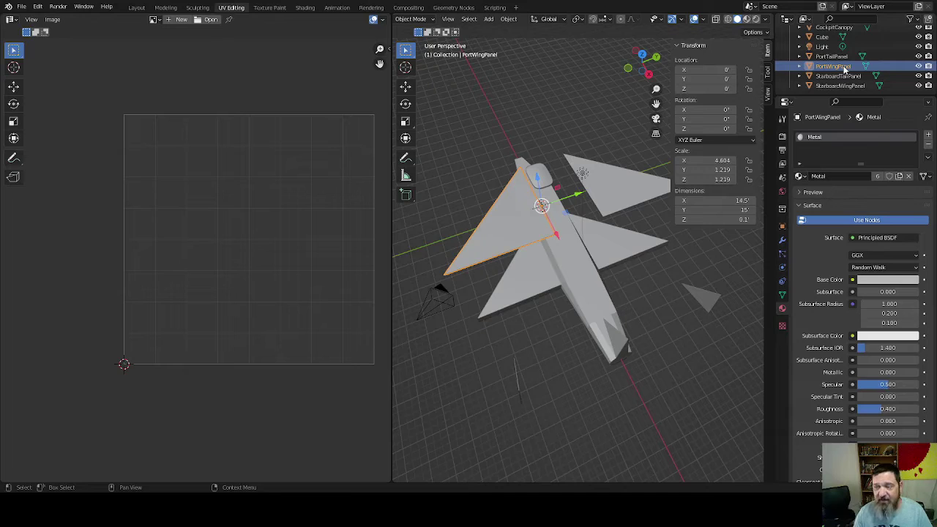
middle_click_drag(605, 291, 597, 295)
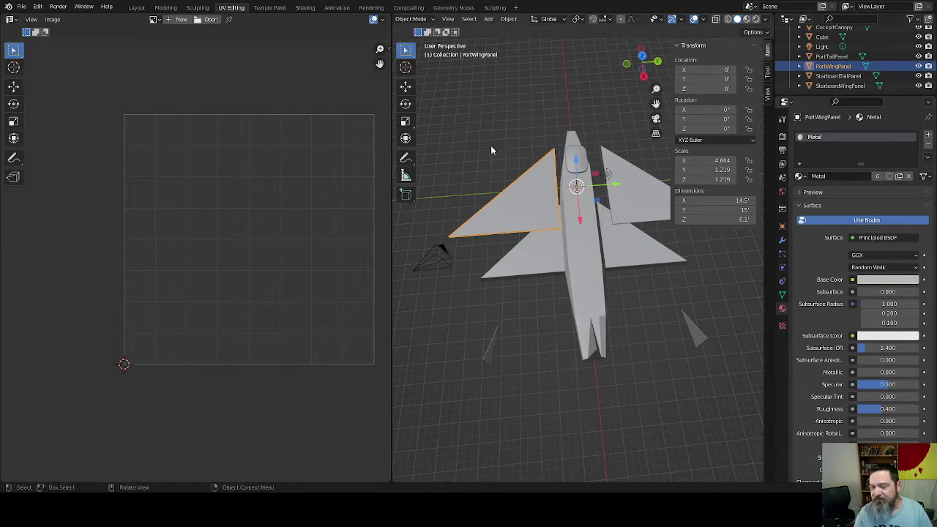
left_click(21, 6)
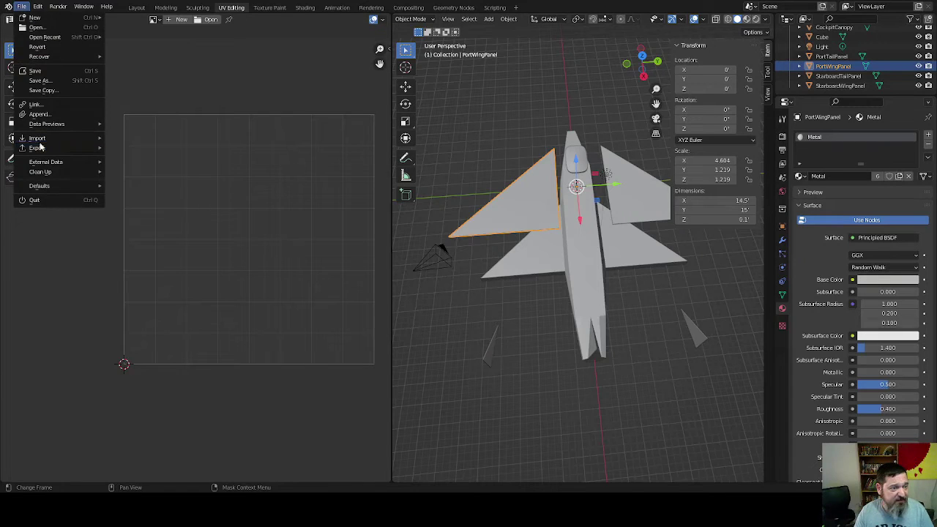
mouse_move(44, 150)
key("Escape")
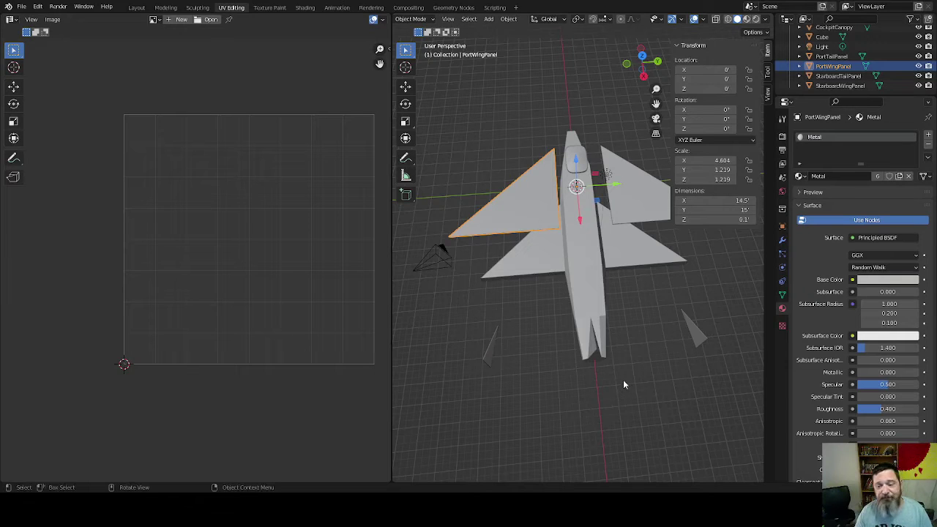
- Select the StarboardWingPanel object and export it as FBX
left_click(637, 207)
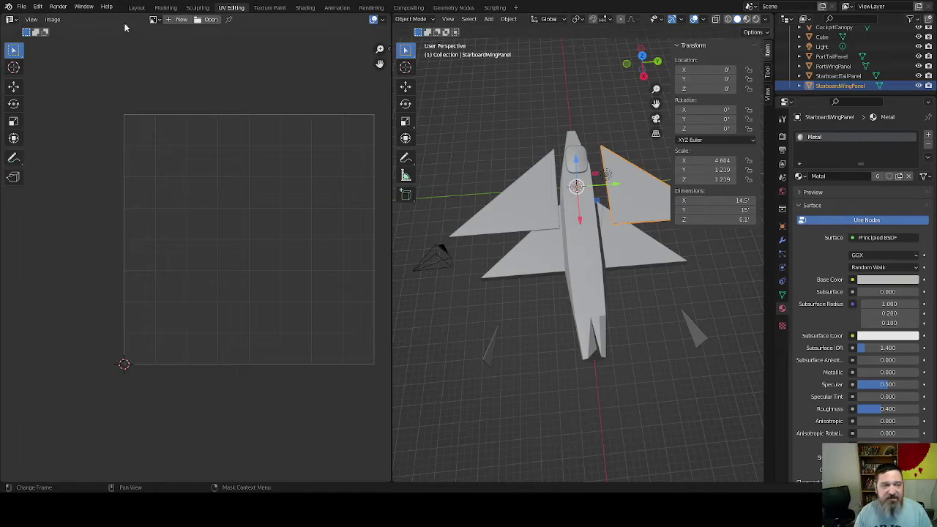
left_click(21, 6)
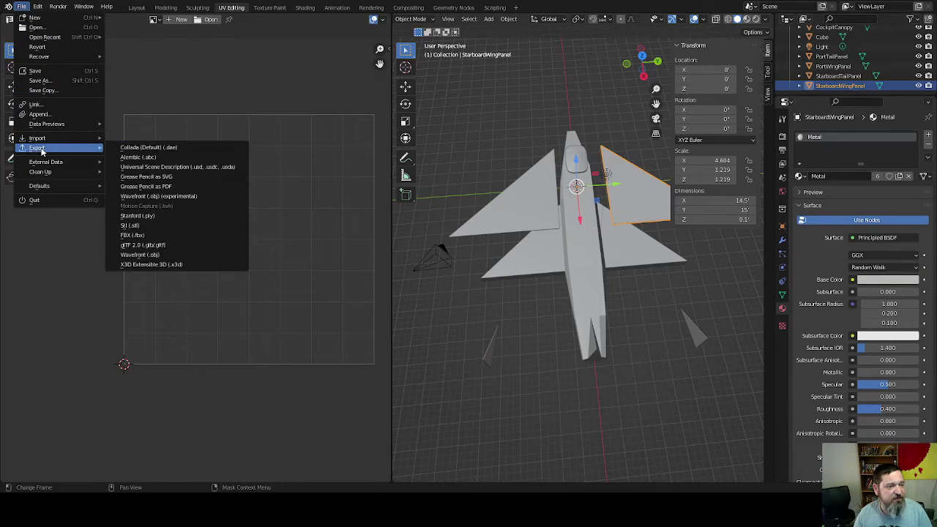
left_click(149, 236)
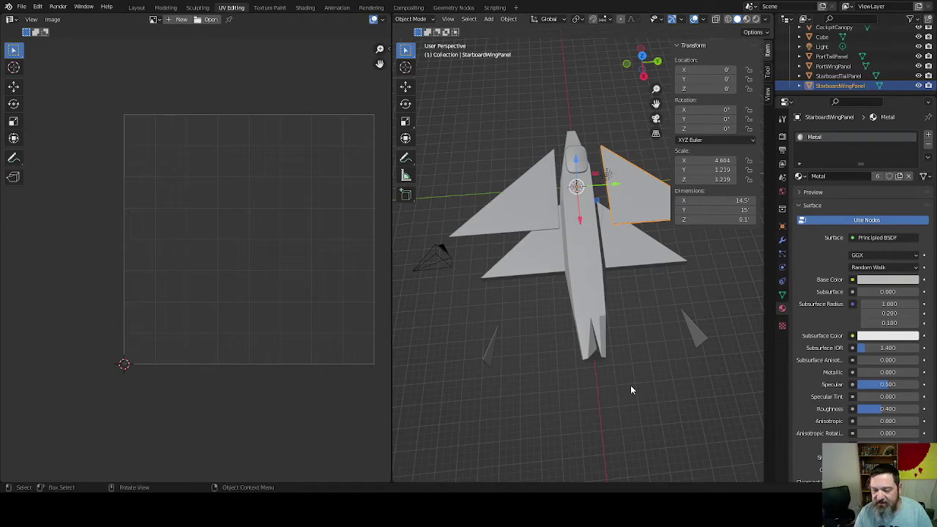
- Select the PortTailPanel object beside the spacecraft's tail and export it as FBX
middle_click_drag(608, 317, 579, 246, "shift")
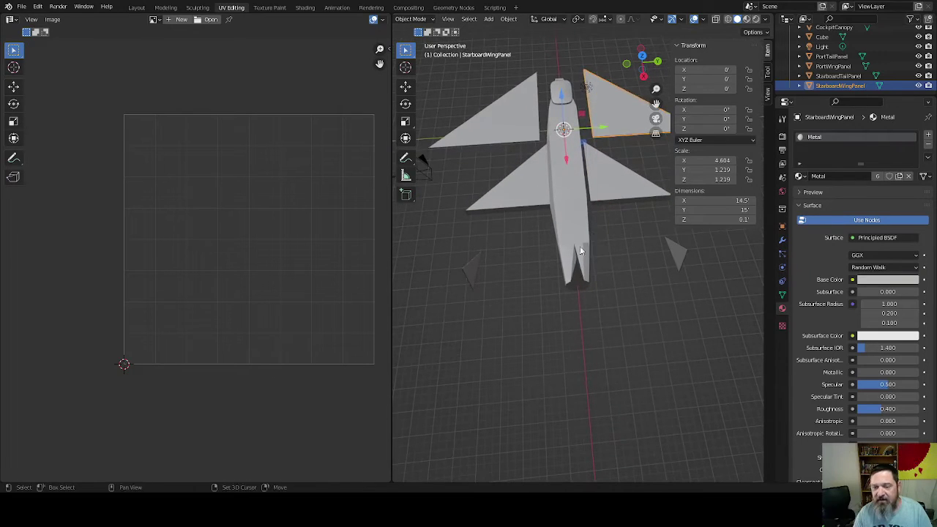
left_click(474, 269)
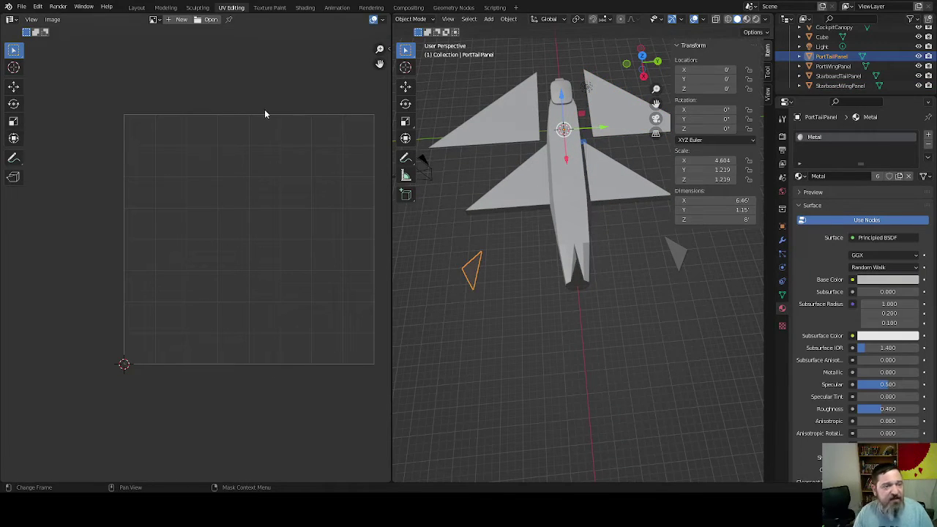
left_click(21, 7)
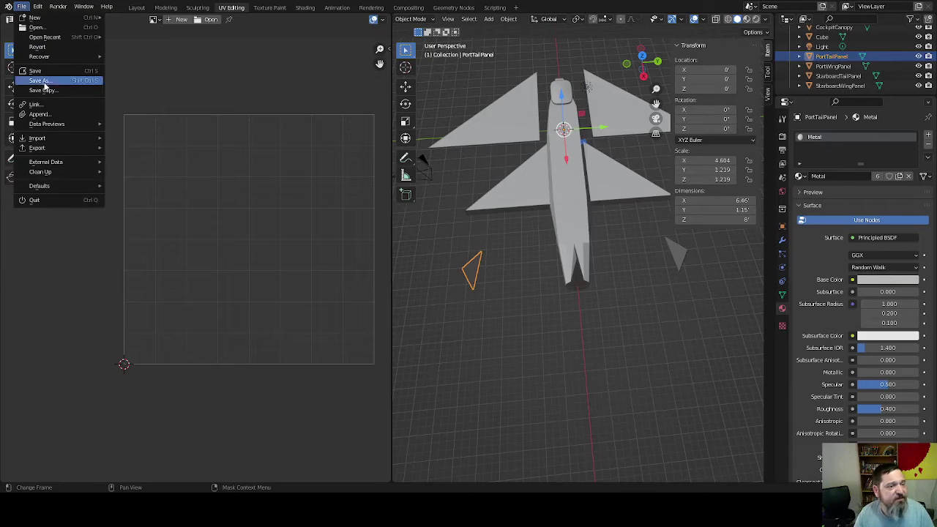
mouse_move(52, 152)
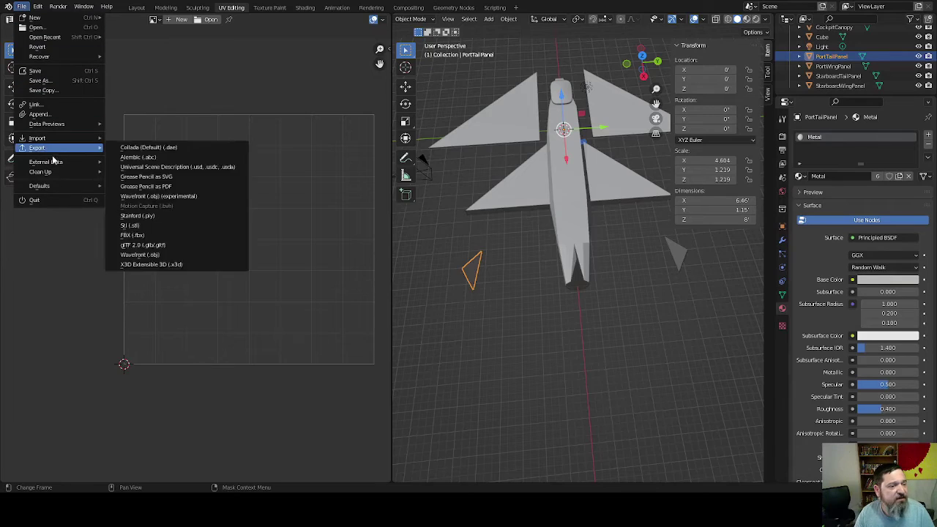
left_click(159, 238)
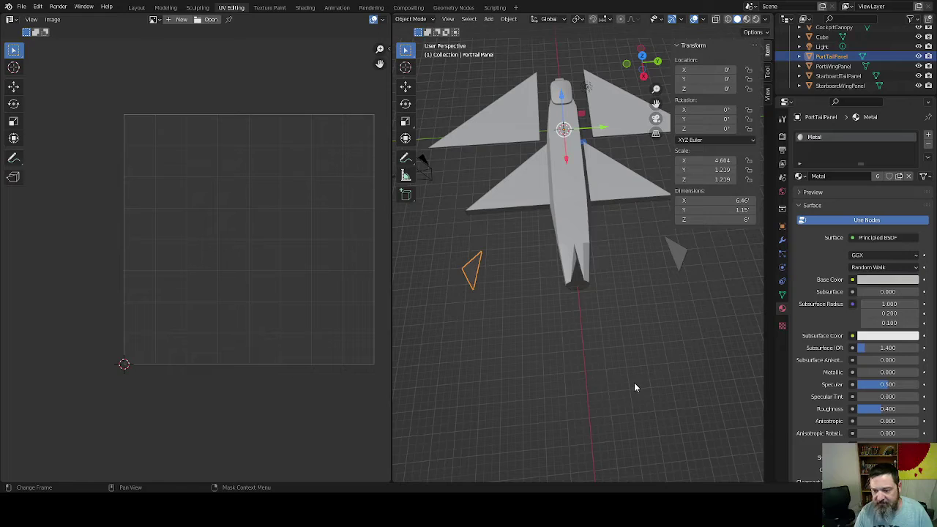
- Select the StarboardTailPanel object and export it as FBX
left_click(677, 253)
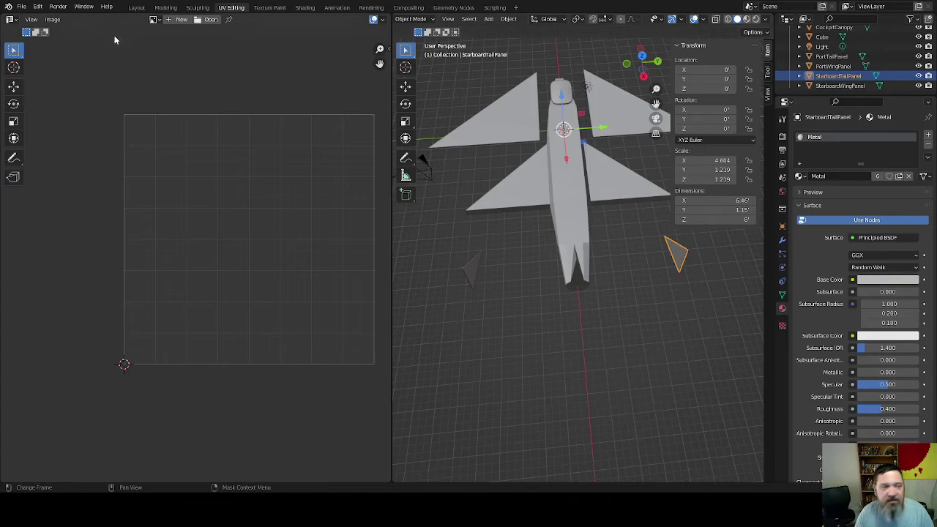
left_click(21, 6)
mouse_move(44, 150)
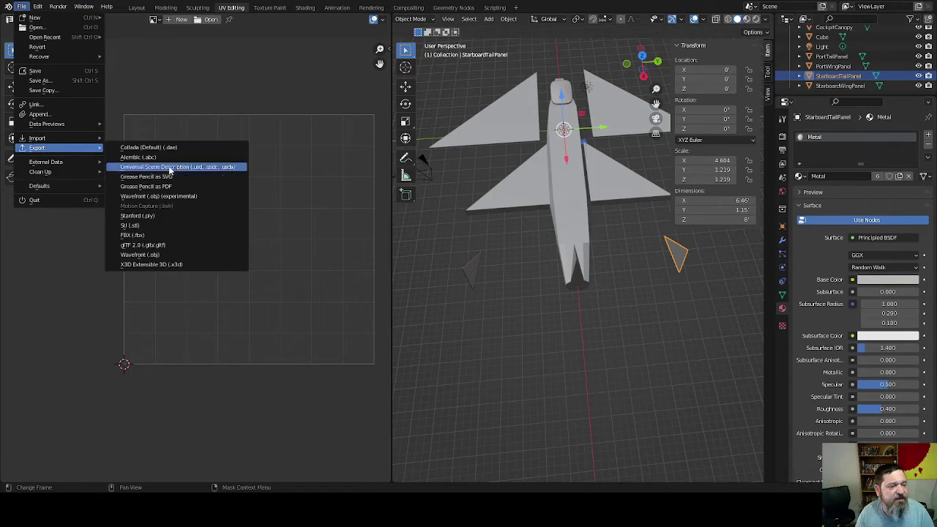
left_click(164, 238)
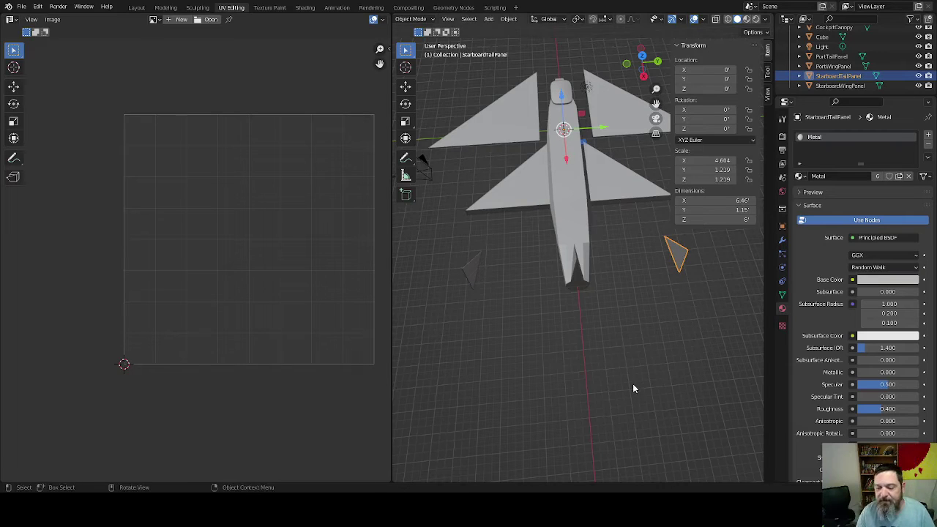
- Select the CockpitCanopy object on the fuselage and export it as FBX
left_click(557, 89)
left_click(23, 7)
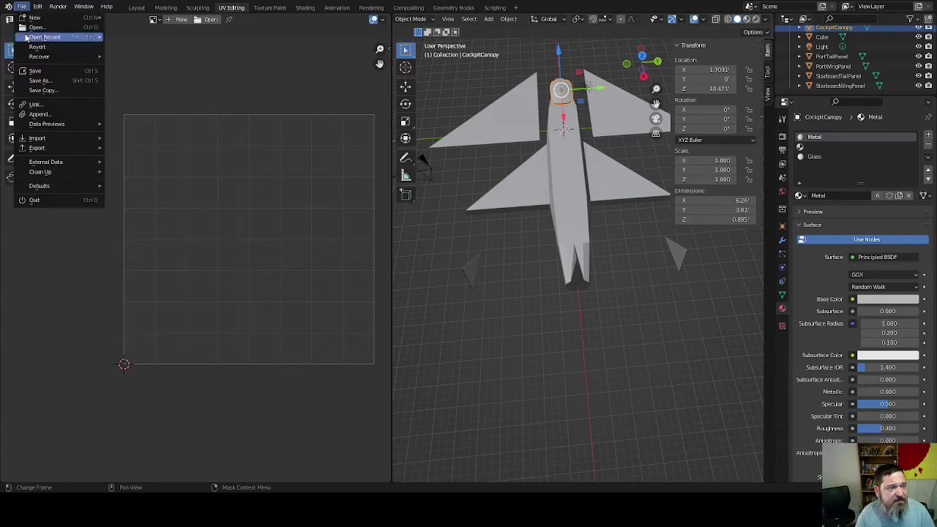
mouse_move(52, 148)
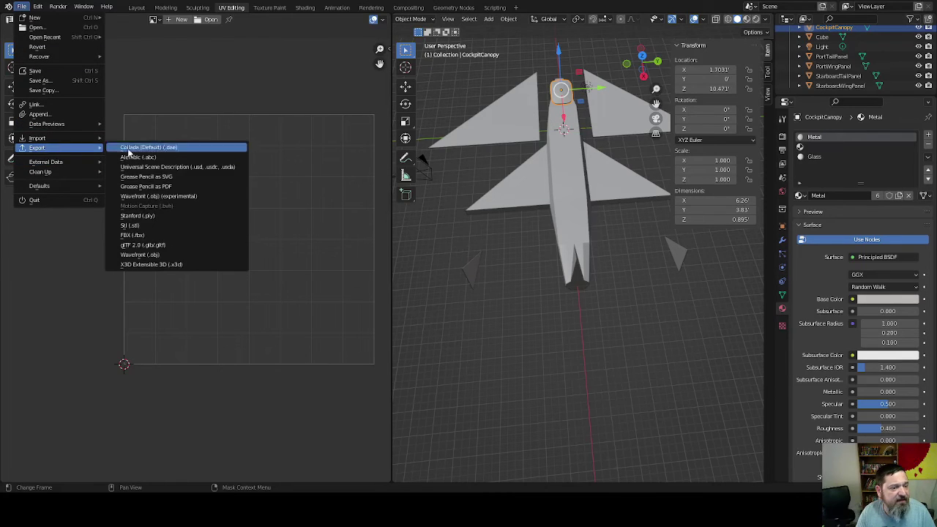
left_click(177, 238)
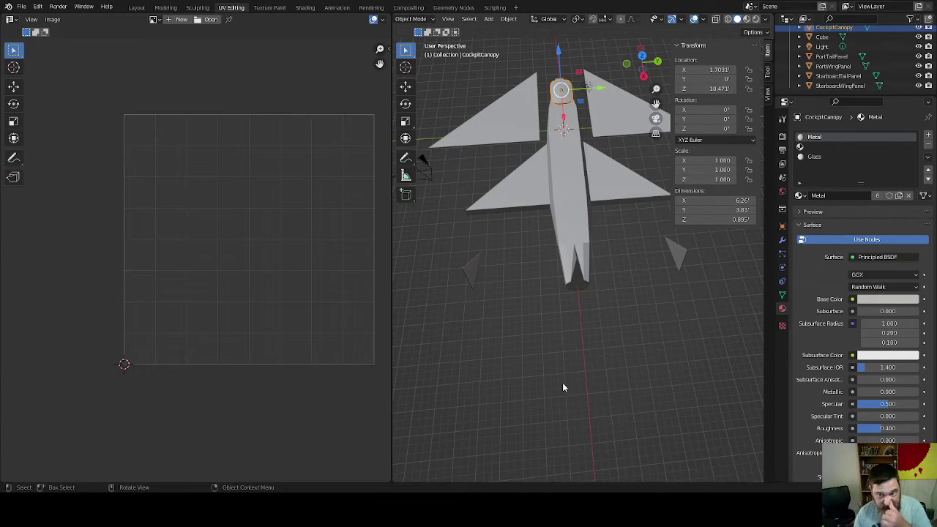
- Save the Lod2 spacecraft project
middle_click_drag(564, 375, 578, 278)
left_click(22, 6)
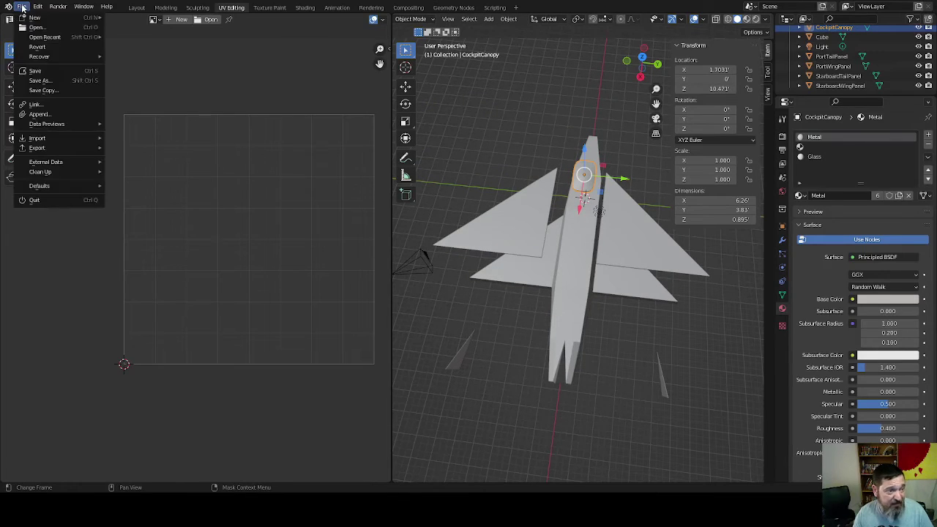
left_click(53, 72)
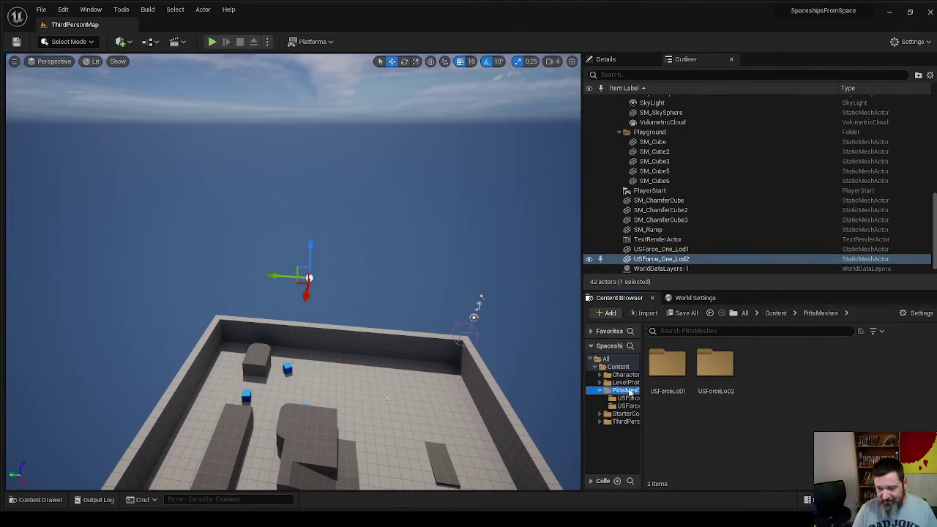
- Switch to Unreal Editor, widen the Content Browser and import the USForce_One_Lod1 FBX mesh into PittsMeshes/USForceLoD1
left_click(620, 366)
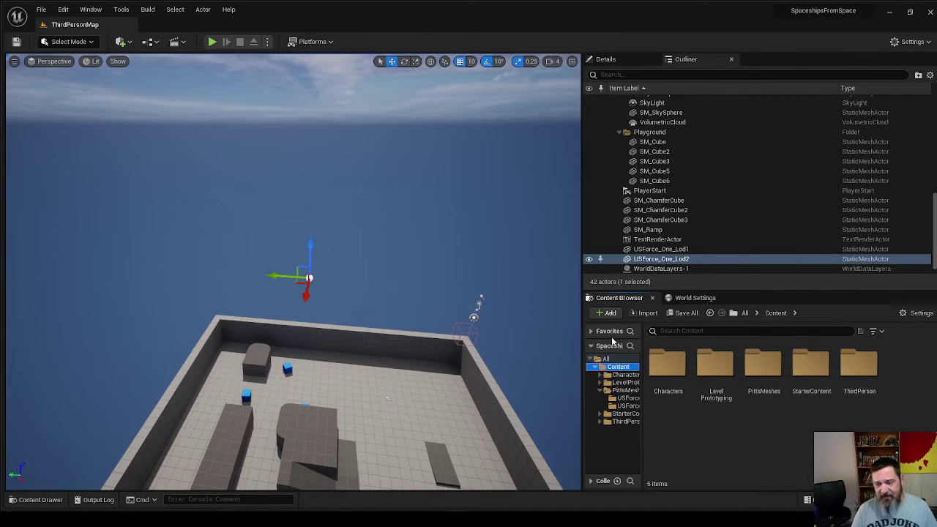
left_click_drag(584, 397, 506, 399)
left_click(547, 367)
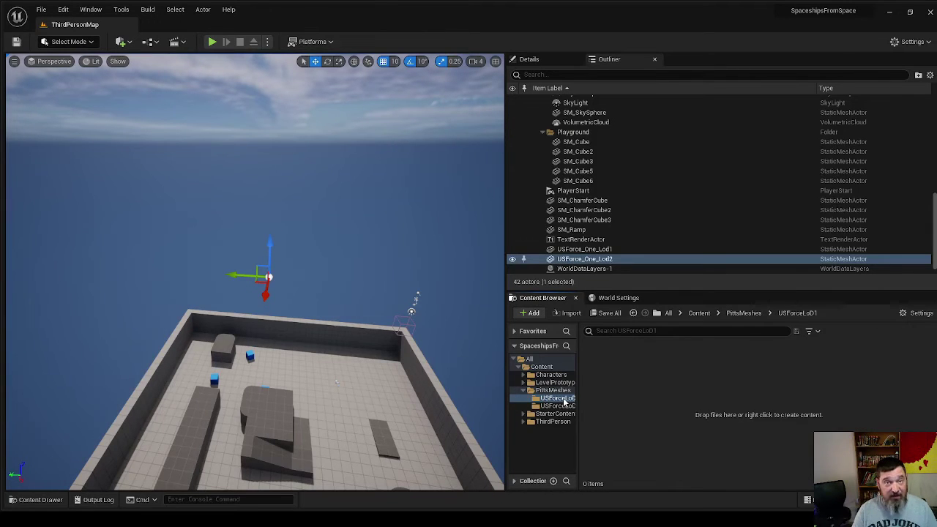
right_click(615, 368)
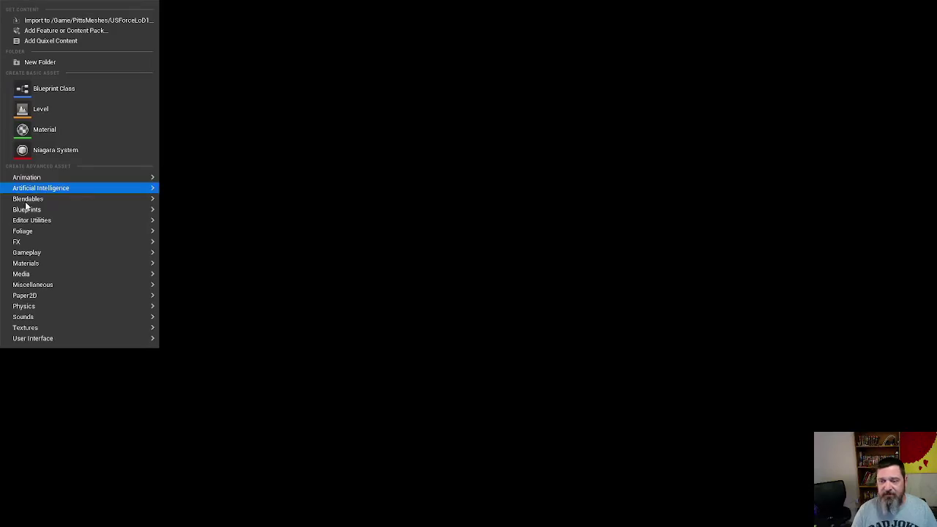
left_click(674, 61)
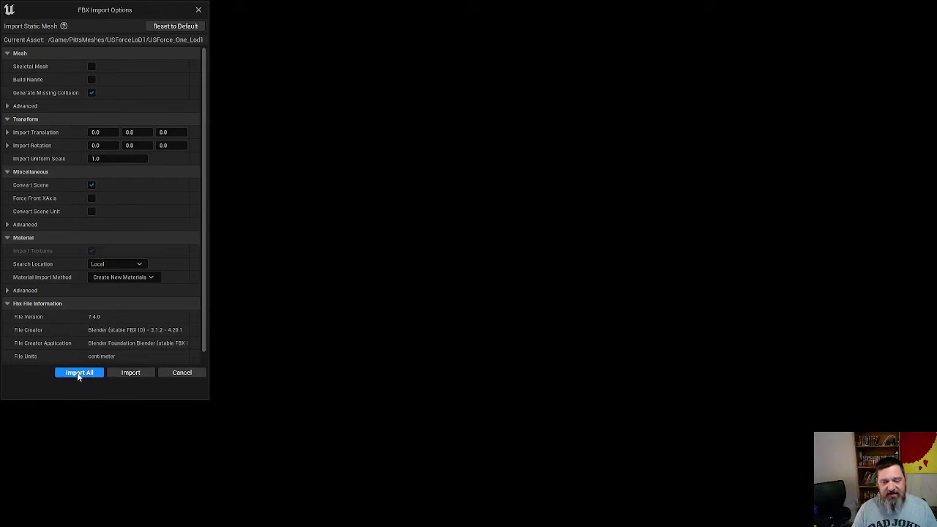
left_click(79, 374)
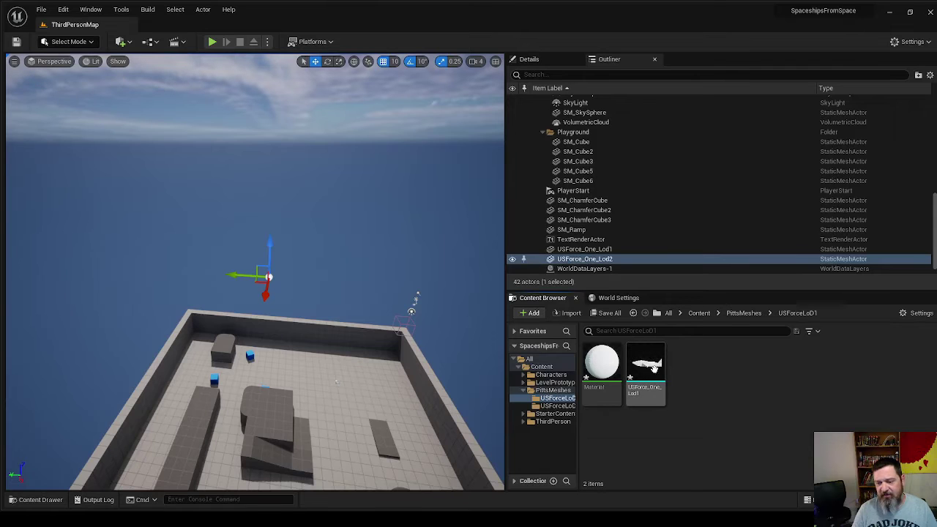
- Place the imported USForce_One_Lod1 mesh in the level above the walled playground
left_click_drag(653, 370, 267, 232)
right_click_drag(268, 232, 9, 264)
key("d")
right_click_drag(256, 270, 98, 271)
right_click_drag(469, 287, 372, 258)
right_click_drag(375, 290, 391, 313)
- Open the USForceLoD2 folder and place the USForce_One_Lod2_PortWingPanel mesh in the level near the spacecraft
left_click(557, 406)
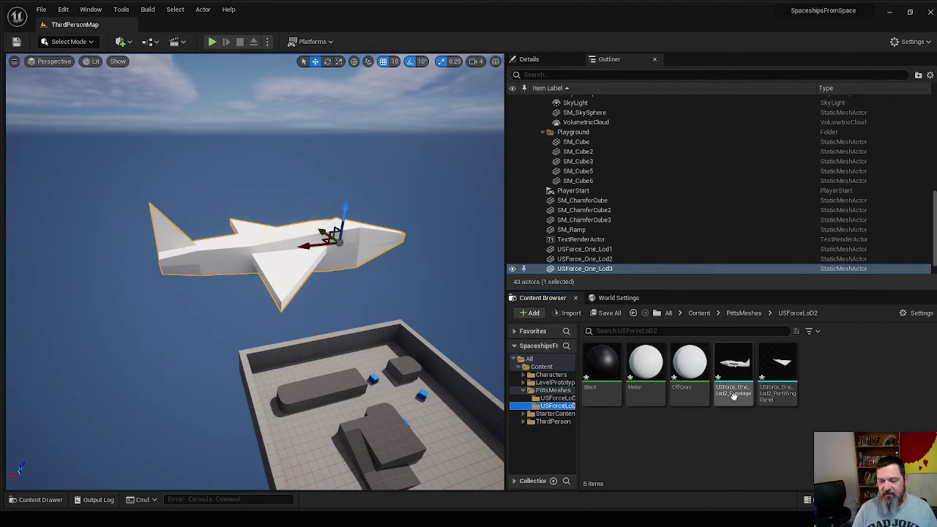
right_click(735, 363)
left_click(686, 442)
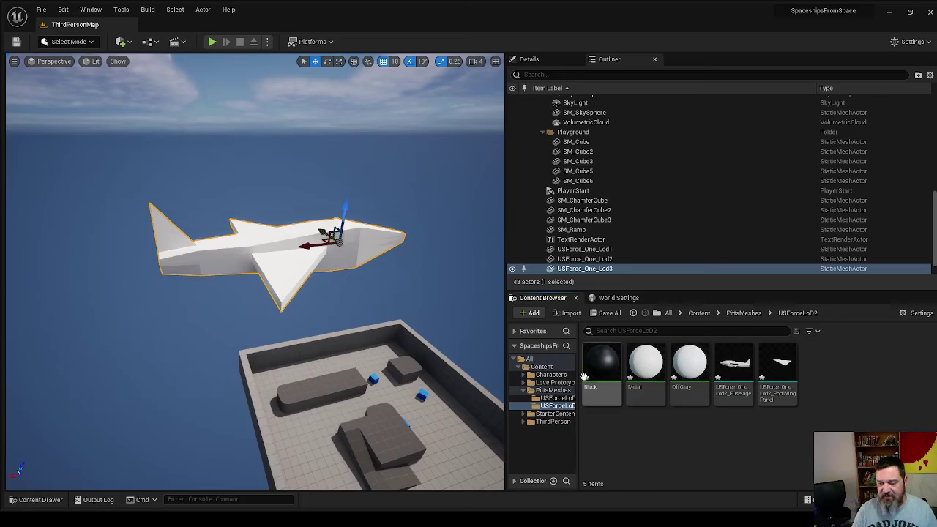
left_click_drag(796, 372, 340, 258)
right_click_drag(341, 258, 212, 249)
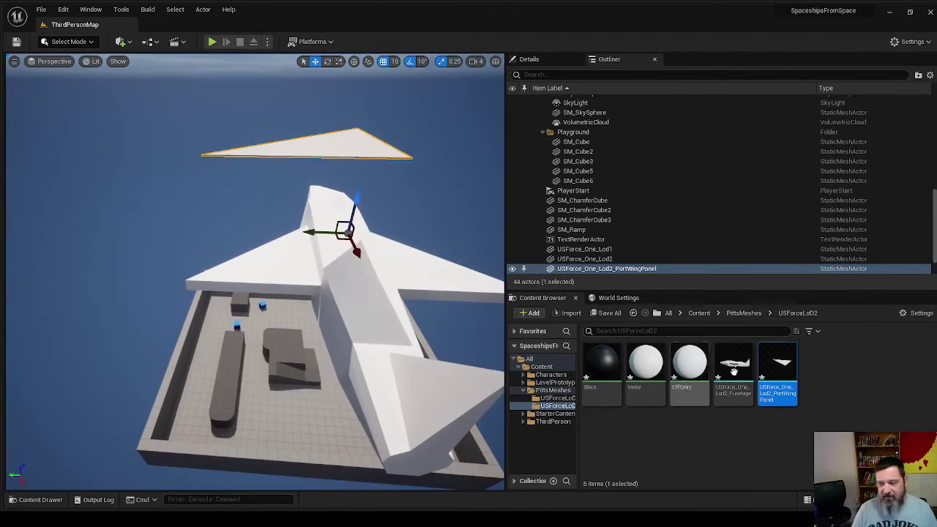
- Move the placed port wing panel down onto the spacecraft's port wing
left_click(733, 366)
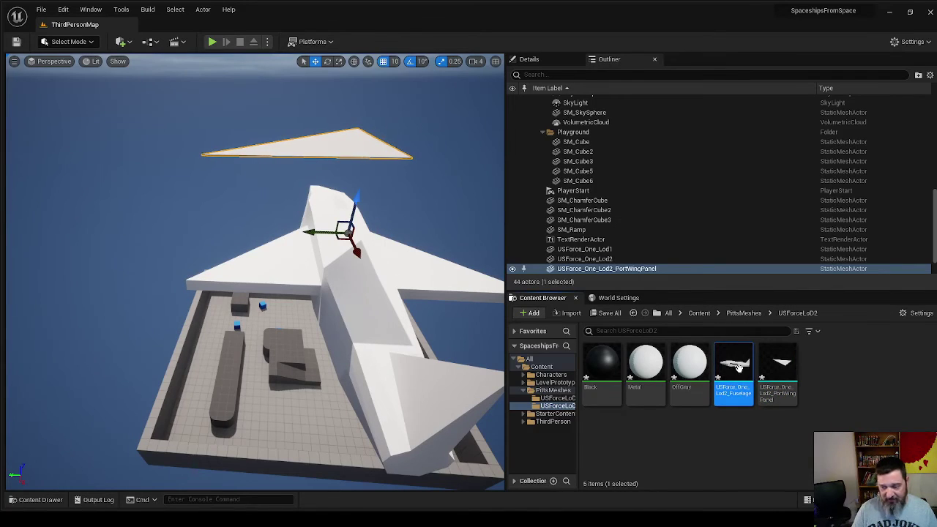
left_click(777, 366)
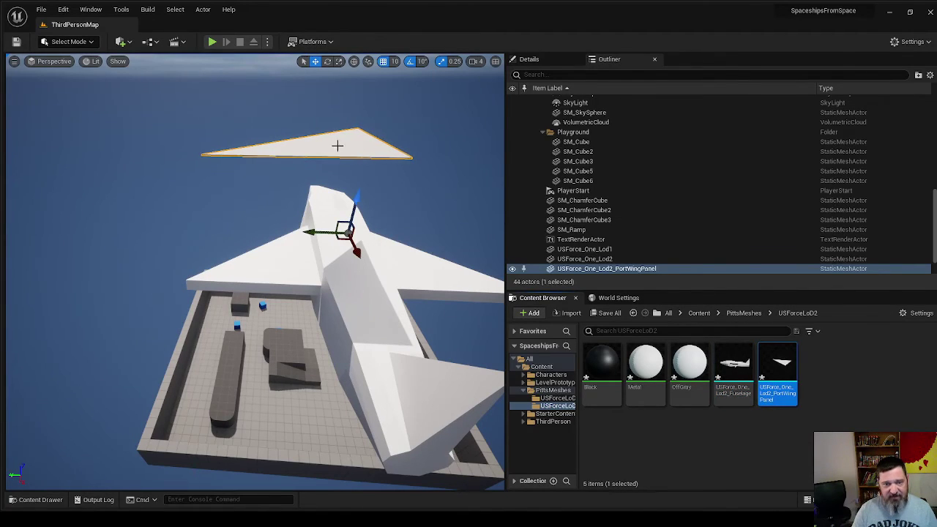
left_click_drag(357, 200, 275, 284)
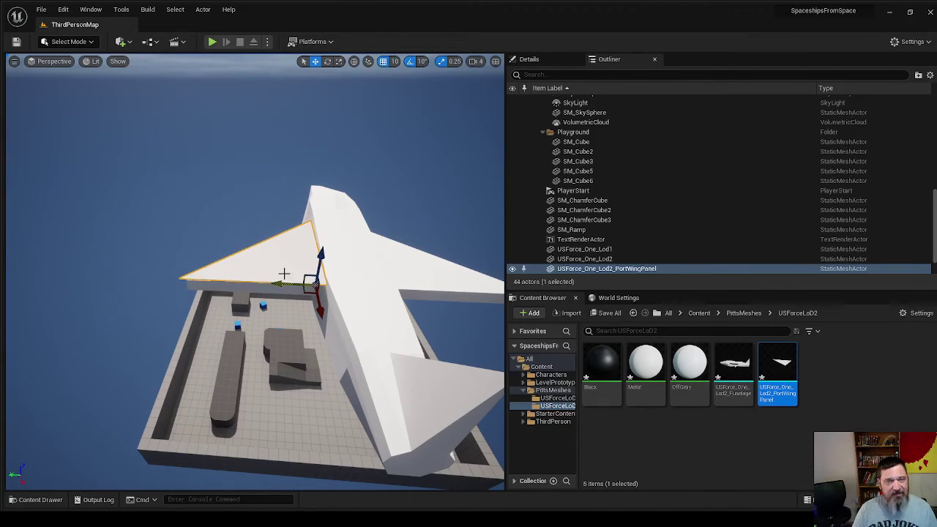